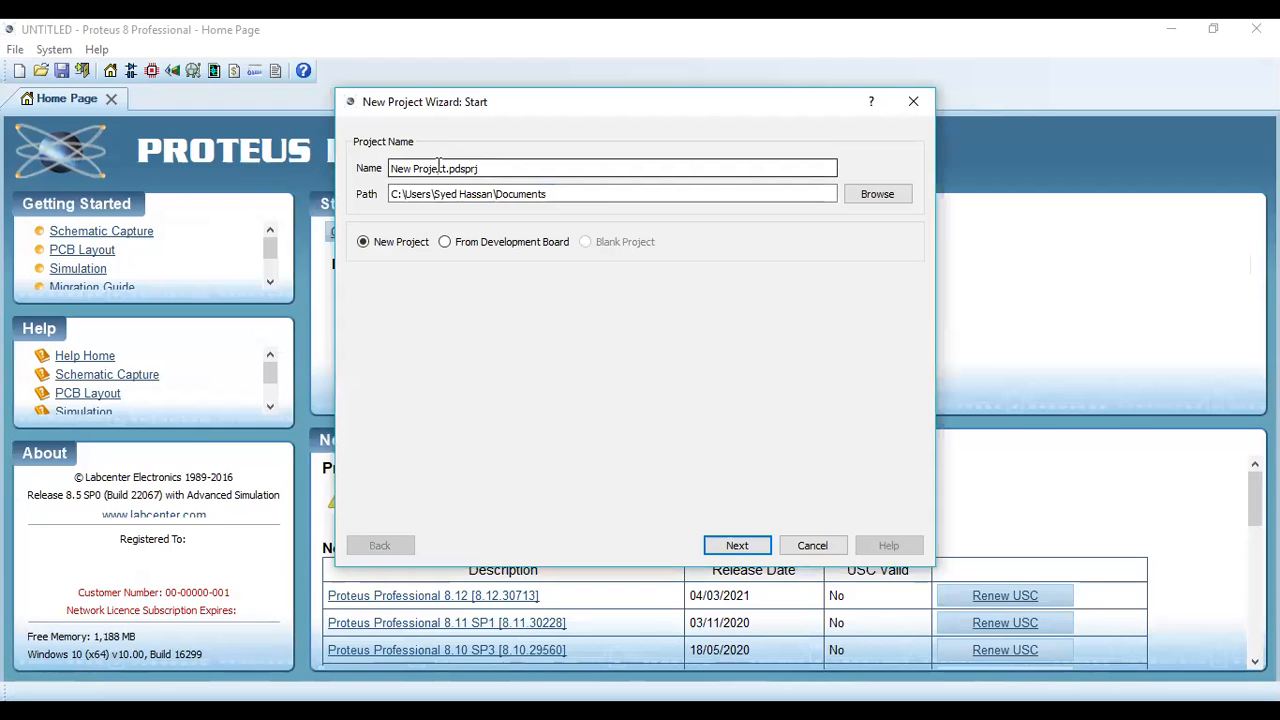
Step: Name the new project And.pdsprj and proceed to the schematic design options
{"action": "key", "text": "BackSpace"}
{"action": "key", "text": "BackSpace"}
{"action": "key", "text": "BackSpace"}
{"action": "key", "text": "BackSpace"}
{"action": "key", "text": "BackSpace"}
{"action": "key", "text": "BackSpace"}
{"action": "key", "text": "BackSpace"}
{"action": "key", "text": "BackSpace"}
{"action": "key", "text": "BackSpace"}
{"action": "key", "text": "BackSpace"}
{"action": "key", "text": "BackSpace"}
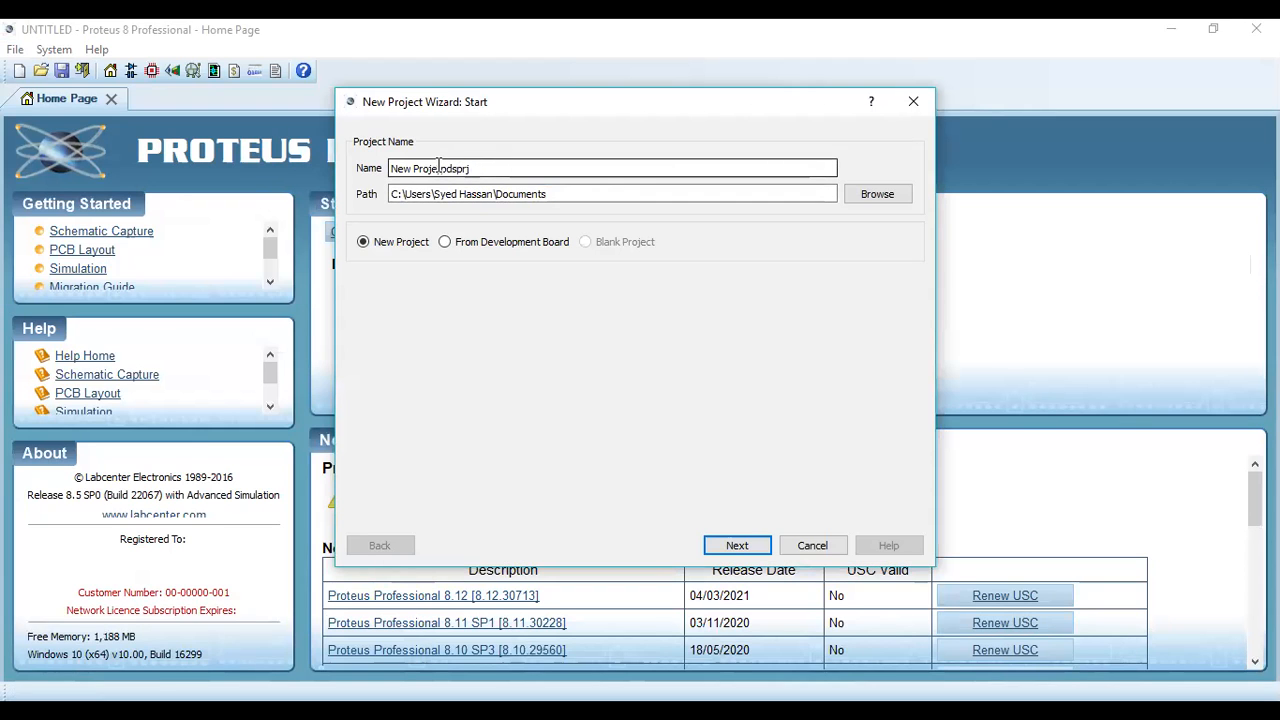
{"action": "type", "text": "And"}
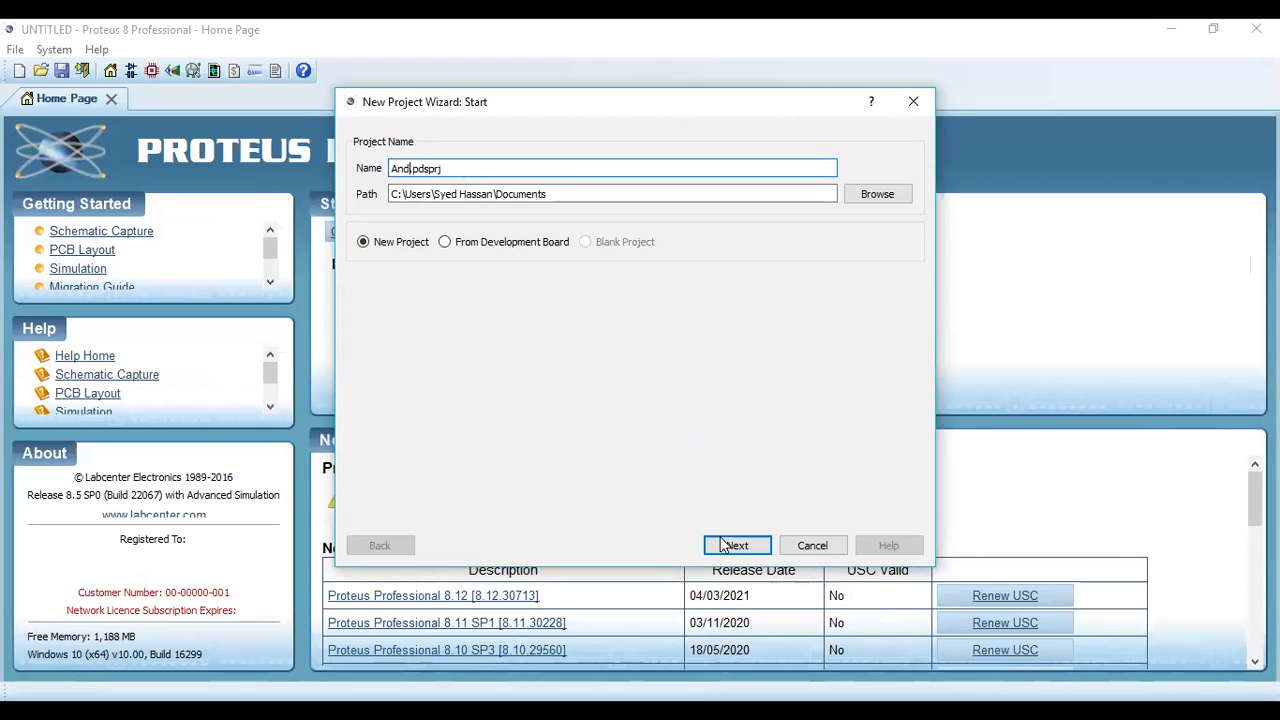
{"action": "left_click", "coordinate": [722, 545]}
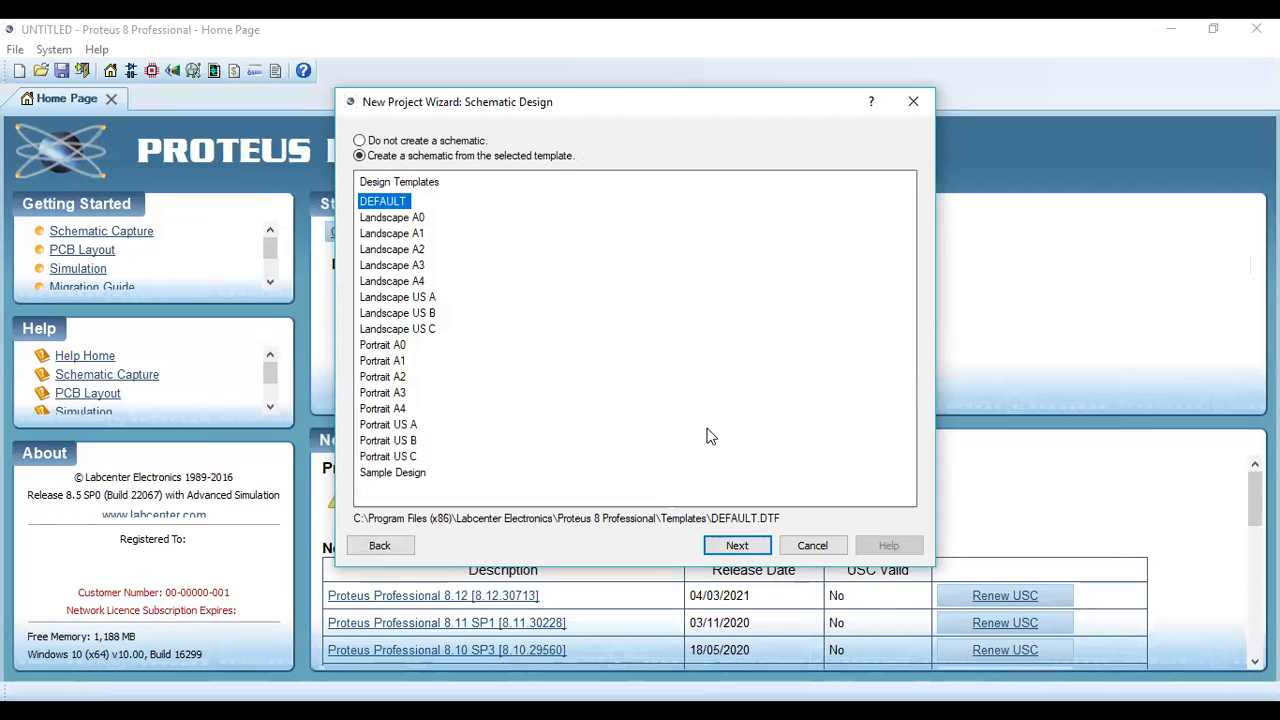
Step: Finish creating the And project without a schematic, PCB layout or firmware project
{"action": "left_click", "coordinate": [427, 142]}
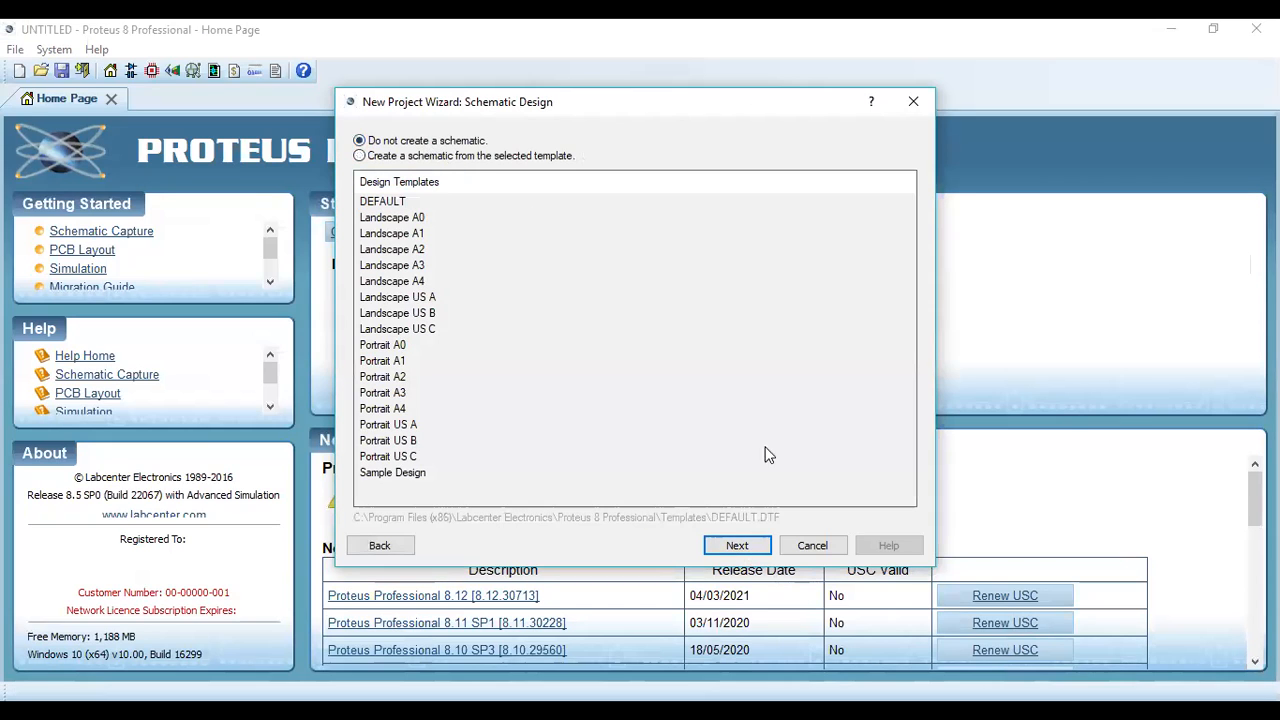
{"action": "left_click", "coordinate": [743, 548]}
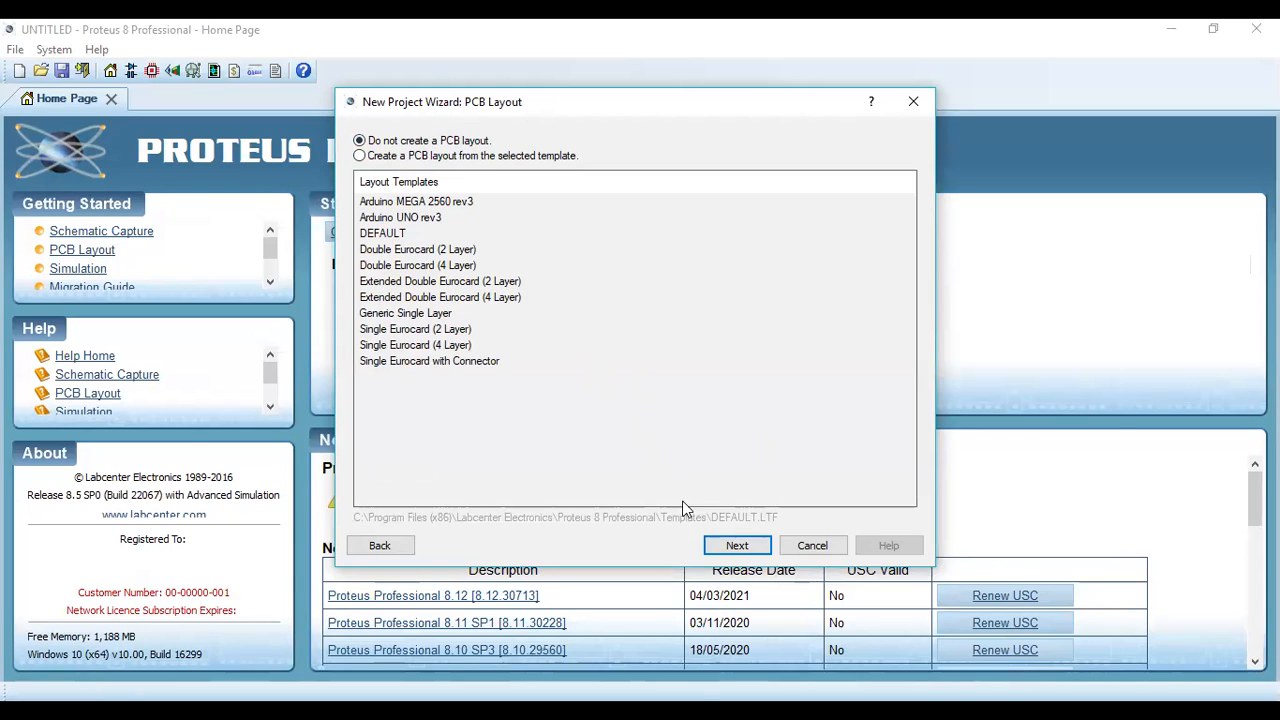
{"action": "left_click", "coordinate": [740, 546]}
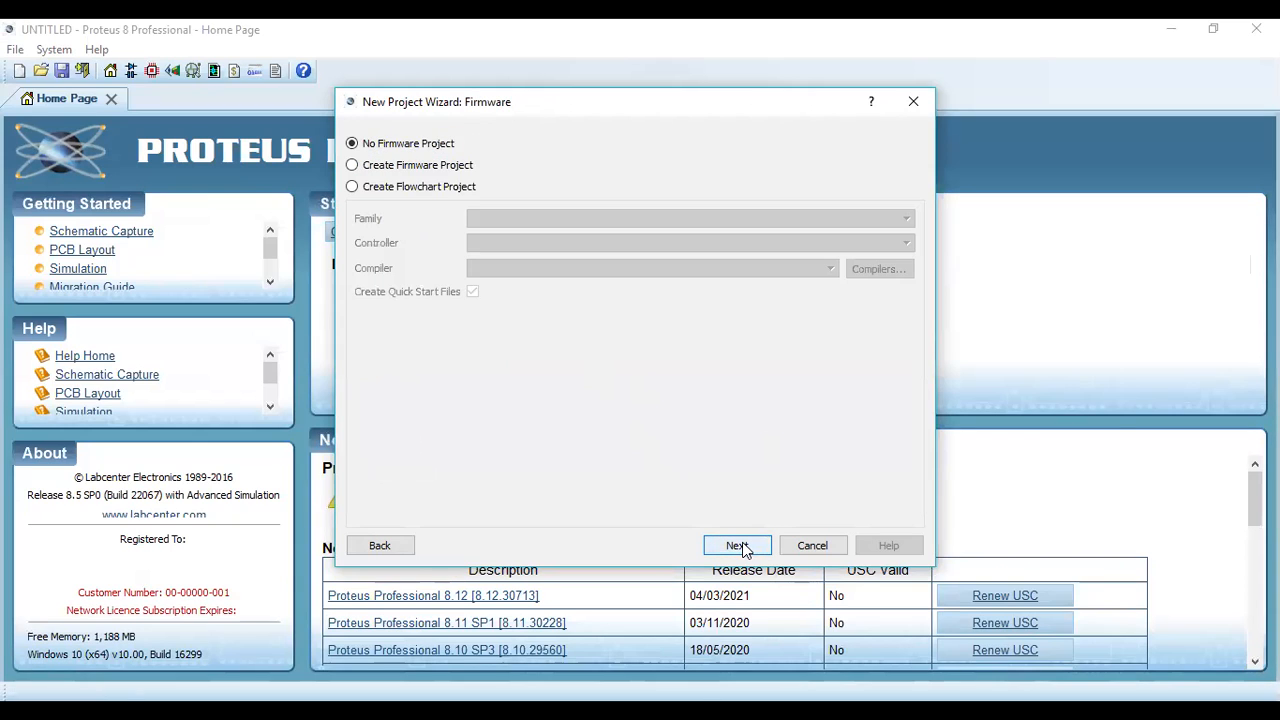
{"action": "left_click", "coordinate": [740, 546]}
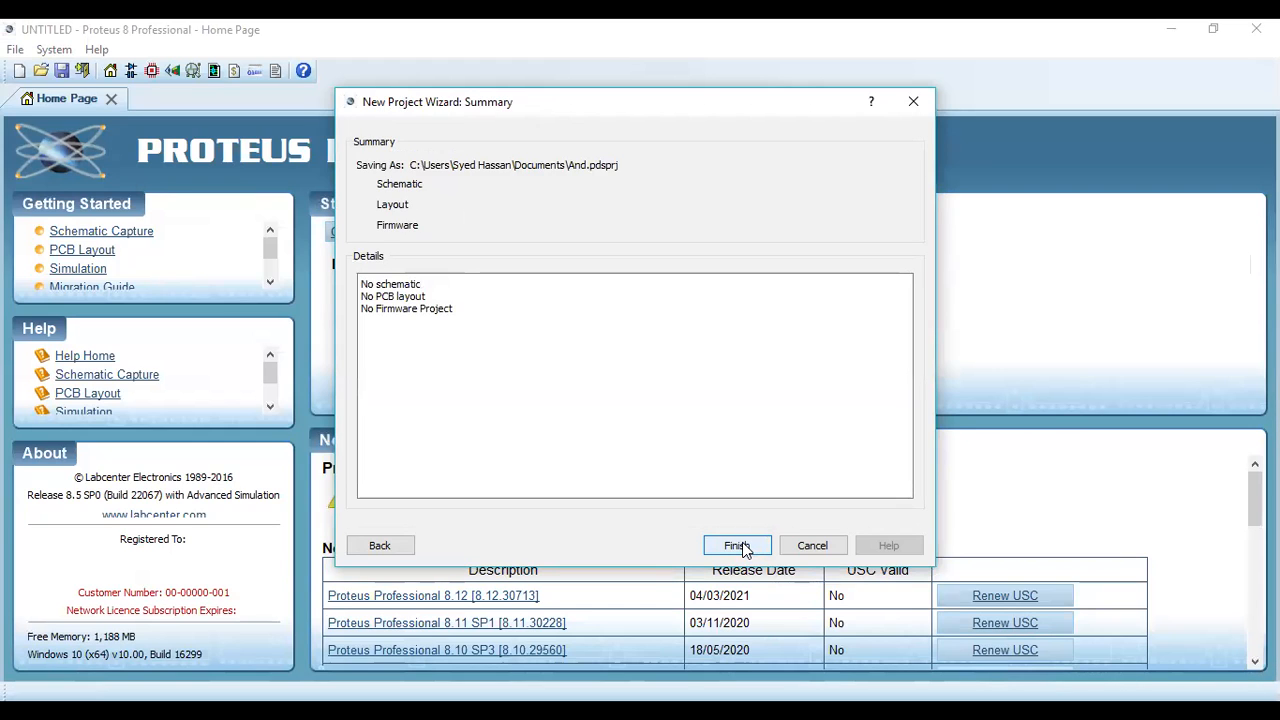
{"action": "left_click", "coordinate": [740, 546]}
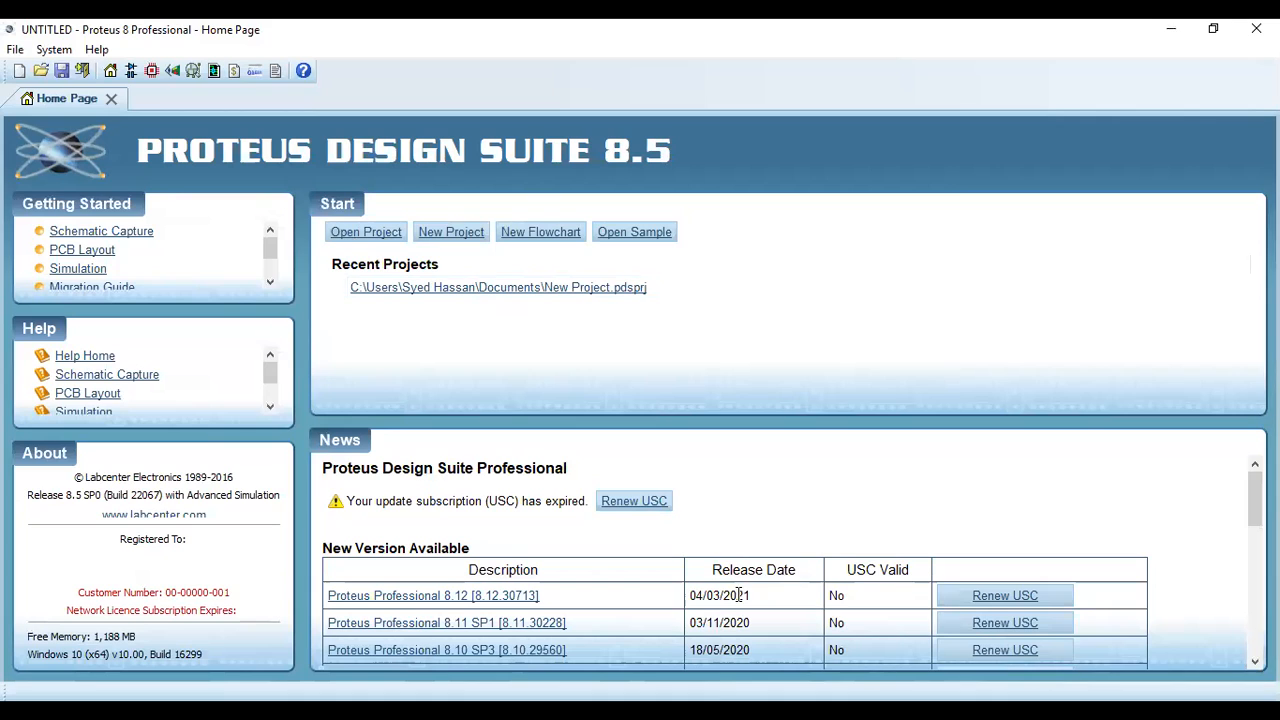
Step: Open the recent project New Project.pdsprj
{"action": "left_click", "coordinate": [15, 50]}
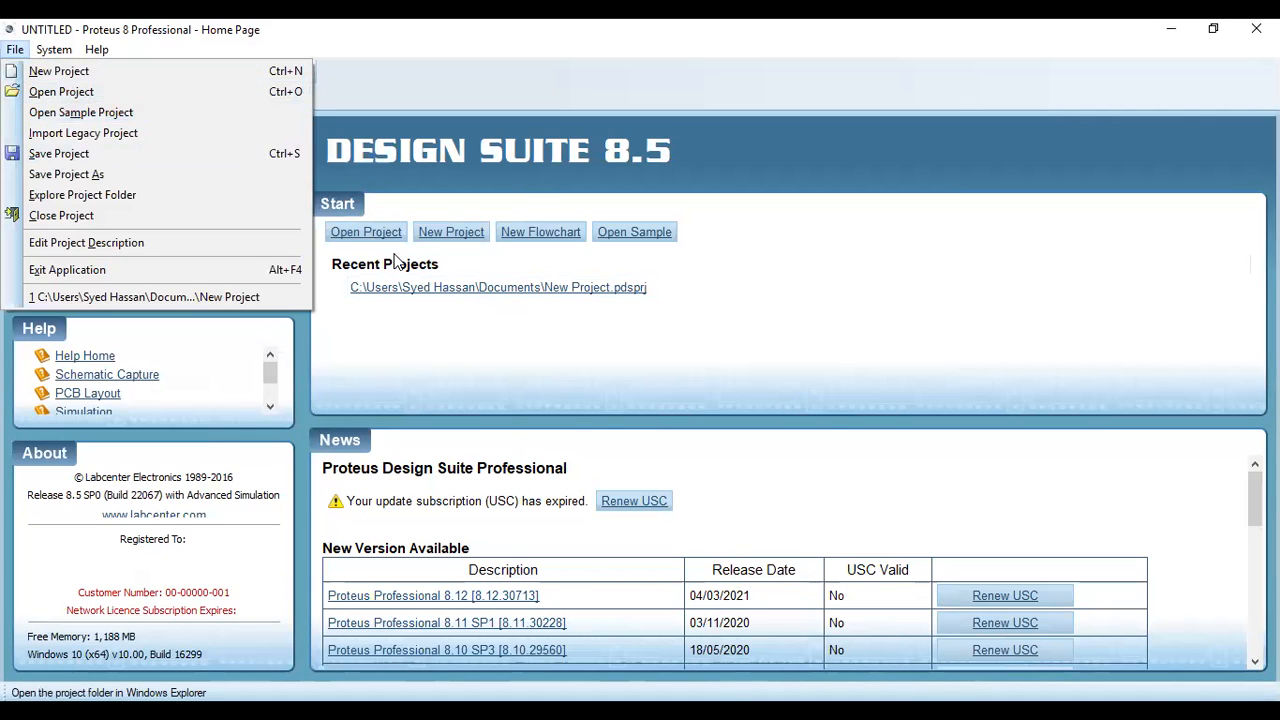
{"action": "left_click", "coordinate": [405, 287]}
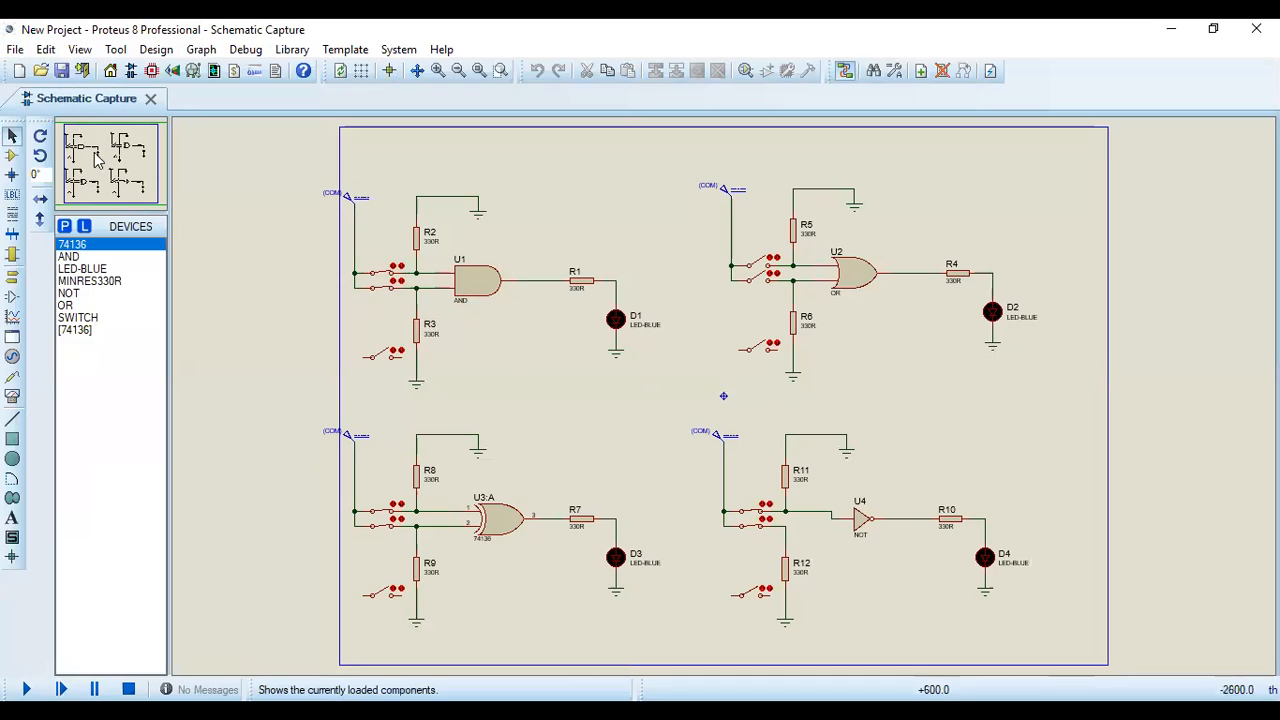
{"action": "left_click_drag", "start_coordinate": [378, 166], "coordinate": [1046, 649]}
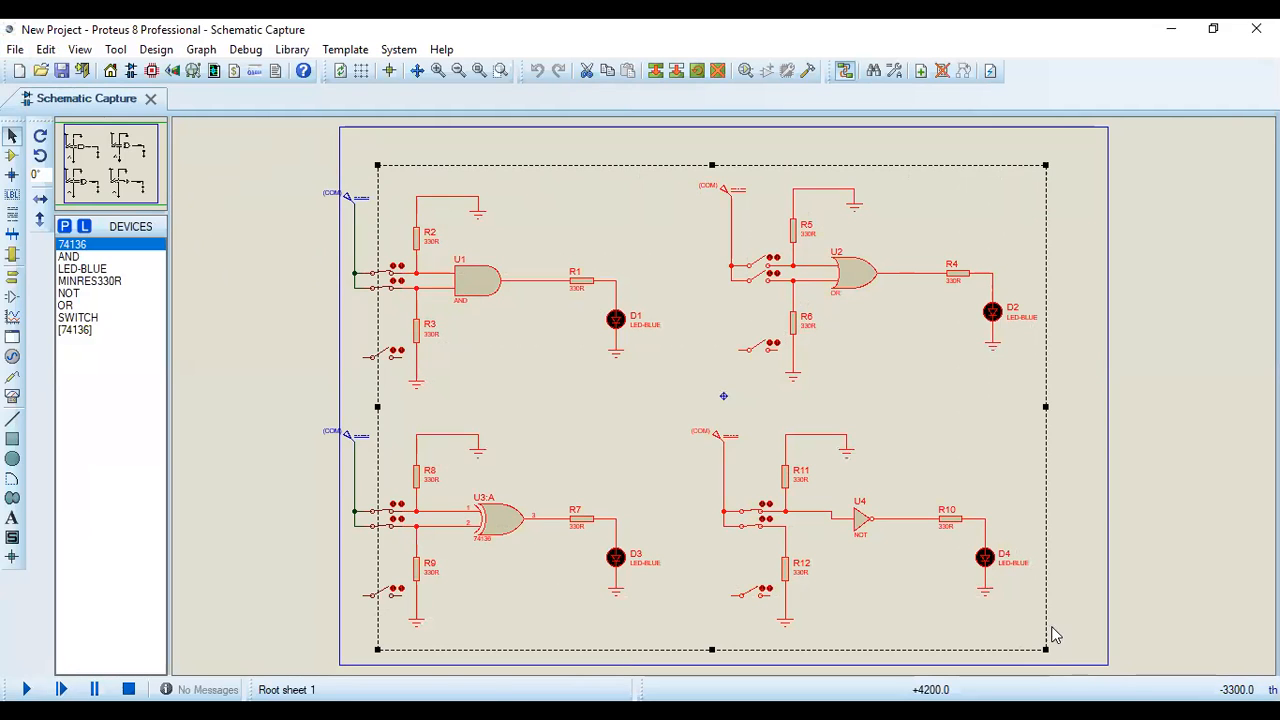
{"action": "right_click", "coordinate": [955, 541]}
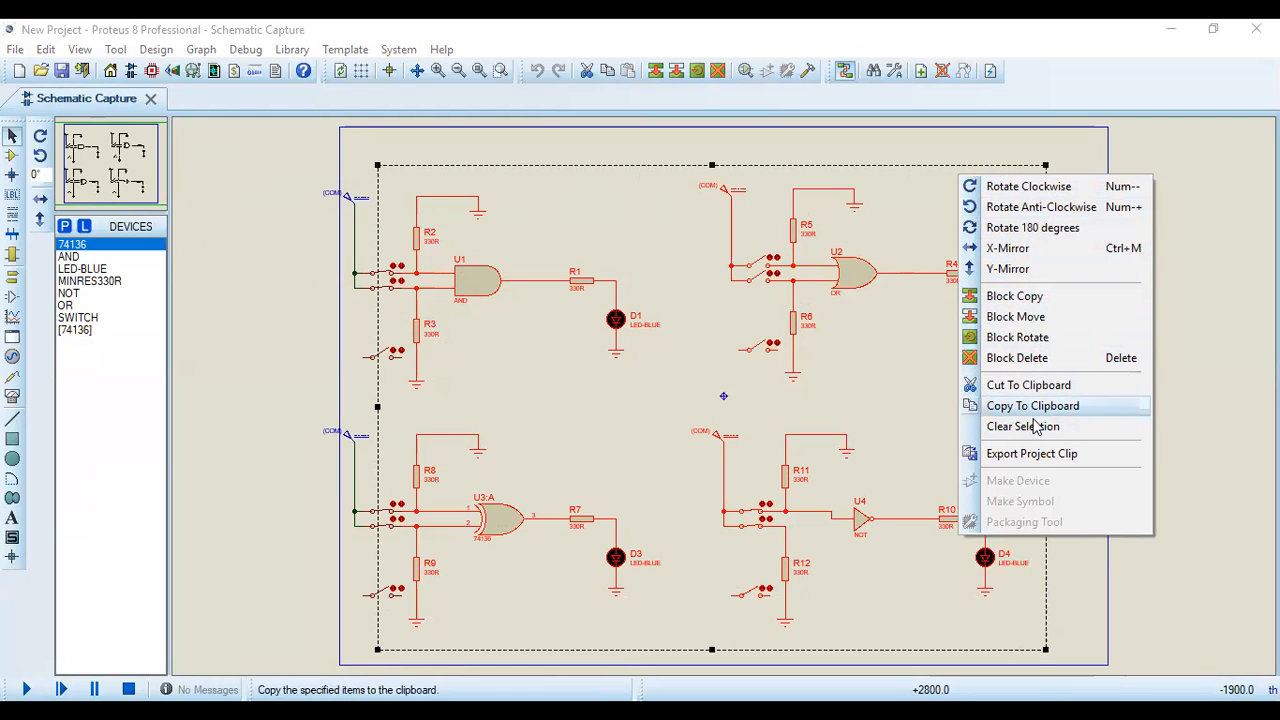
{"action": "right_click", "coordinate": [848, 257]}
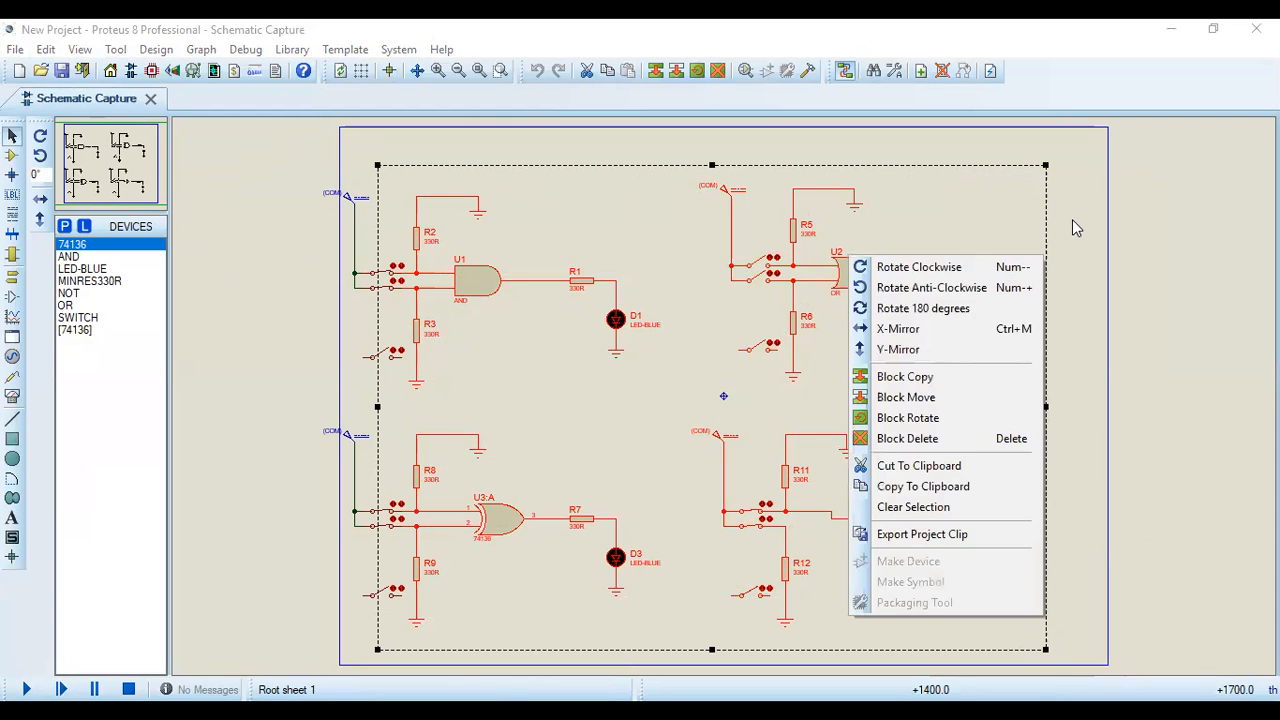
{"action": "left_click", "coordinate": [1075, 228]}
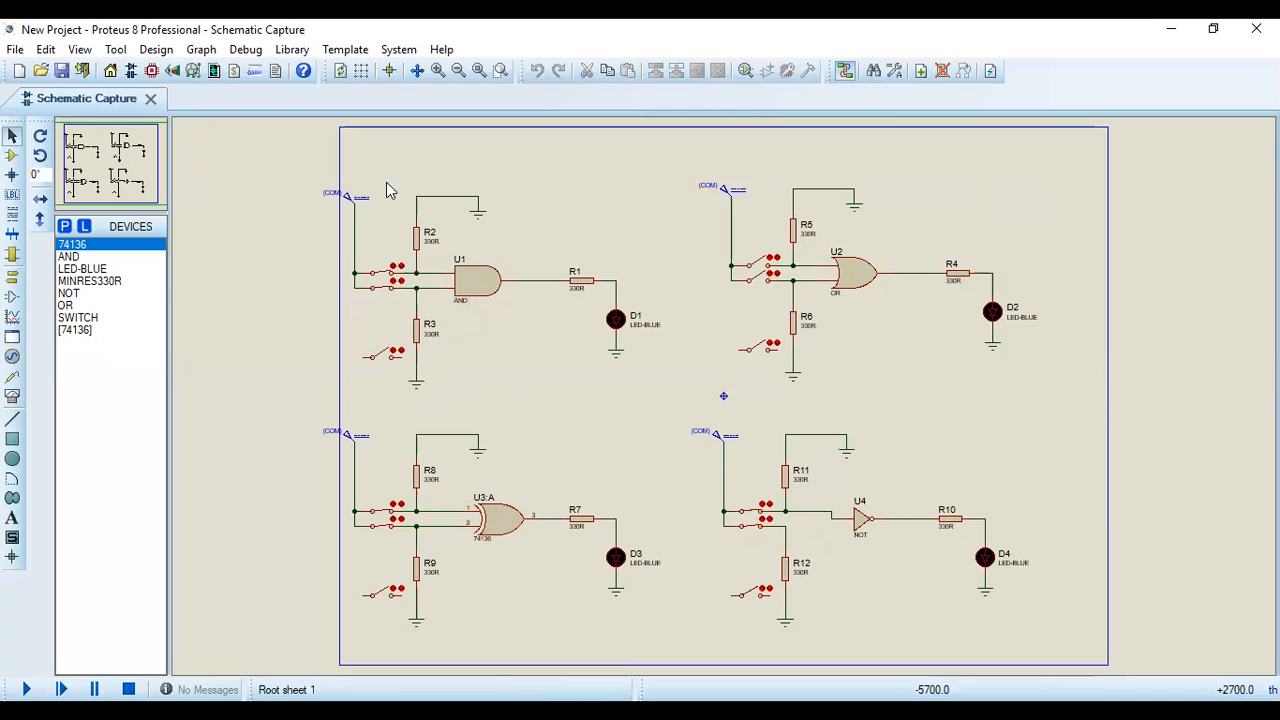
Step: Start another new project named Project.pdsprj and proceed to the schematic design options
{"action": "left_click", "coordinate": [15, 49]}
{"action": "left_click", "coordinate": [35, 75]}
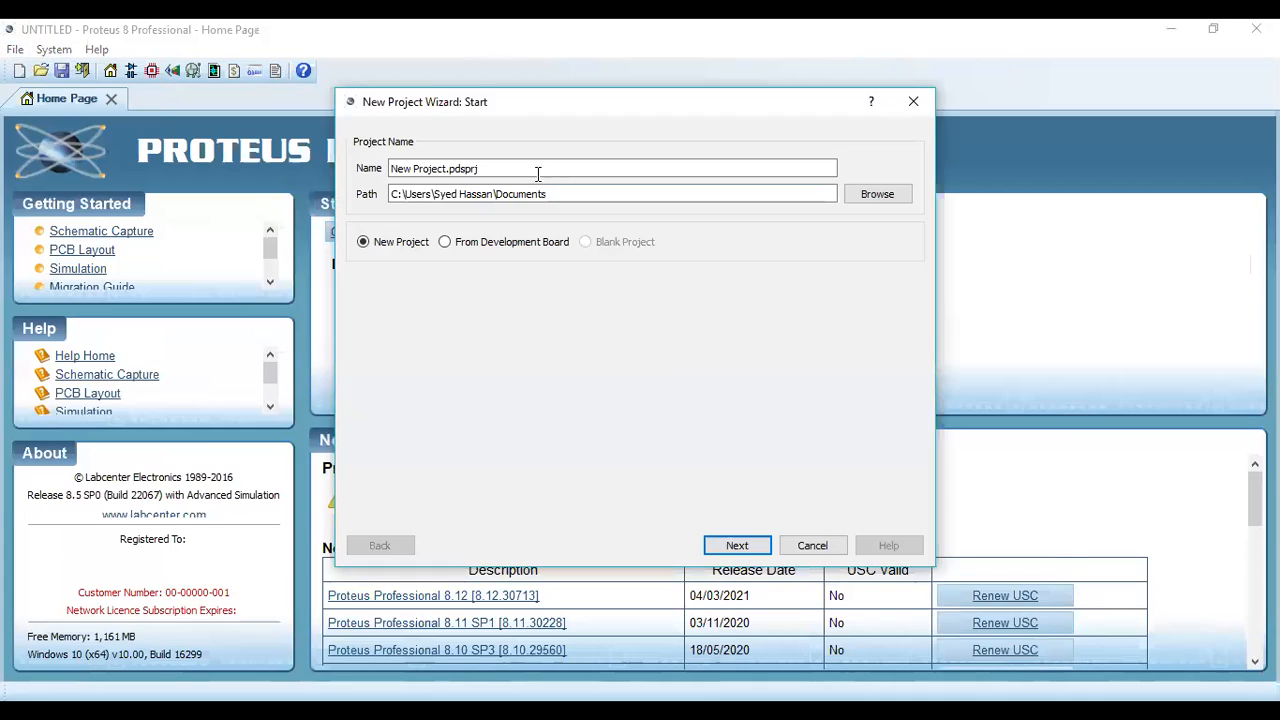
{"action": "left_click", "coordinate": [538, 172]}
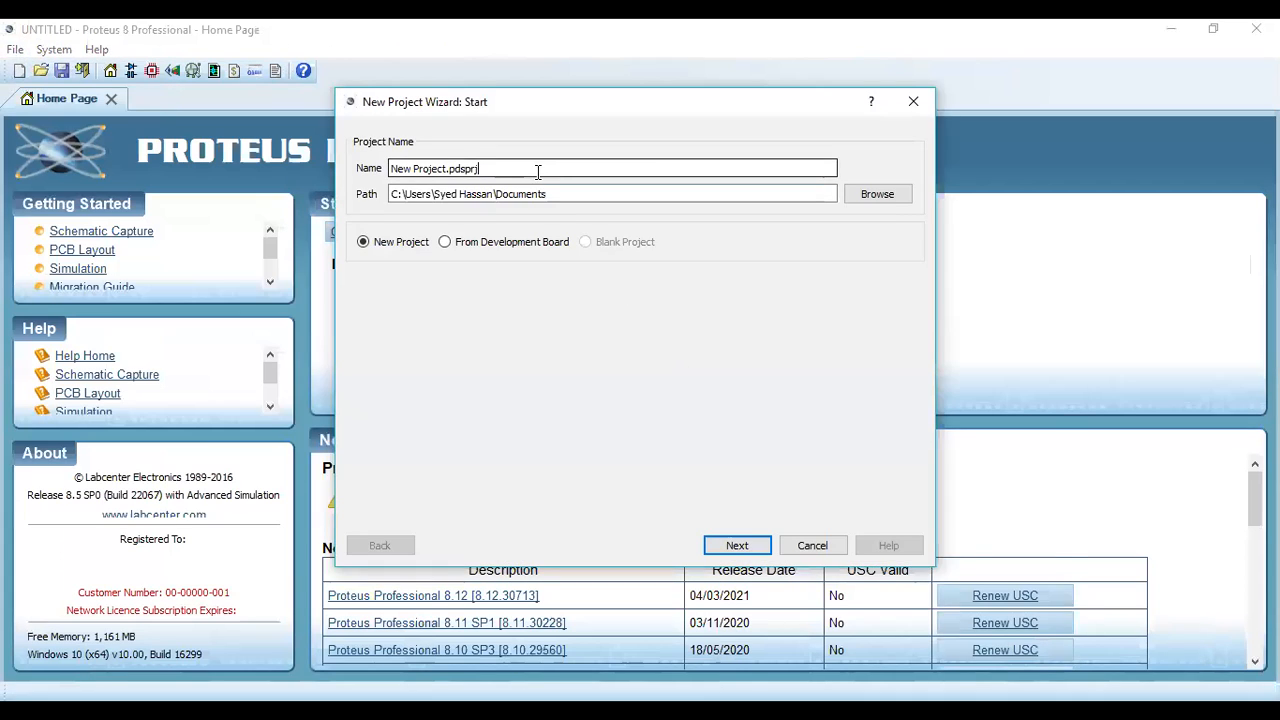
{"action": "double_click", "coordinate": [437, 168]}
{"action": "left_click", "coordinate": [437, 169]}
{"action": "key", "text": "BackSpace"}
{"action": "key", "text": "BackSpace"}
{"action": "key", "text": "BackSpace"}
{"action": "key", "text": "BackSpace"}
{"action": "key", "text": "Return"}
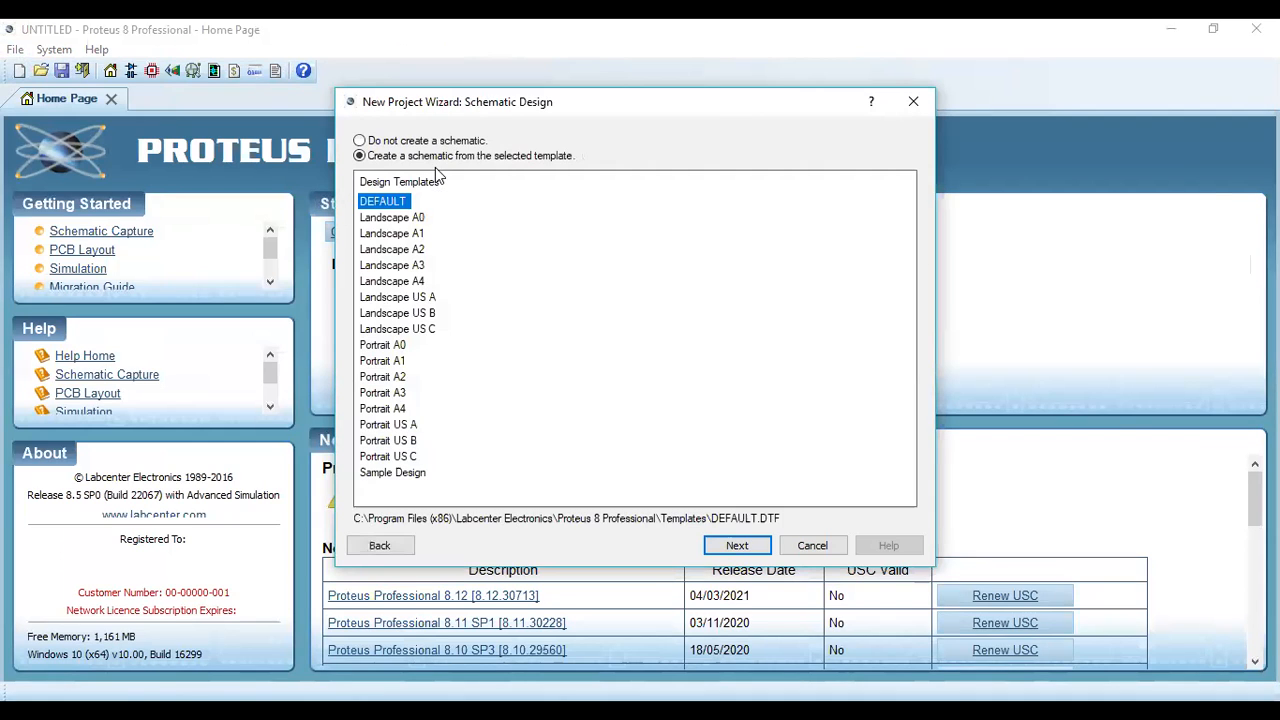
Step: Complete the Project.pdsprj setup with no schematic, no PCB layout and no firmware project
{"action": "left_click", "coordinate": [386, 147]}
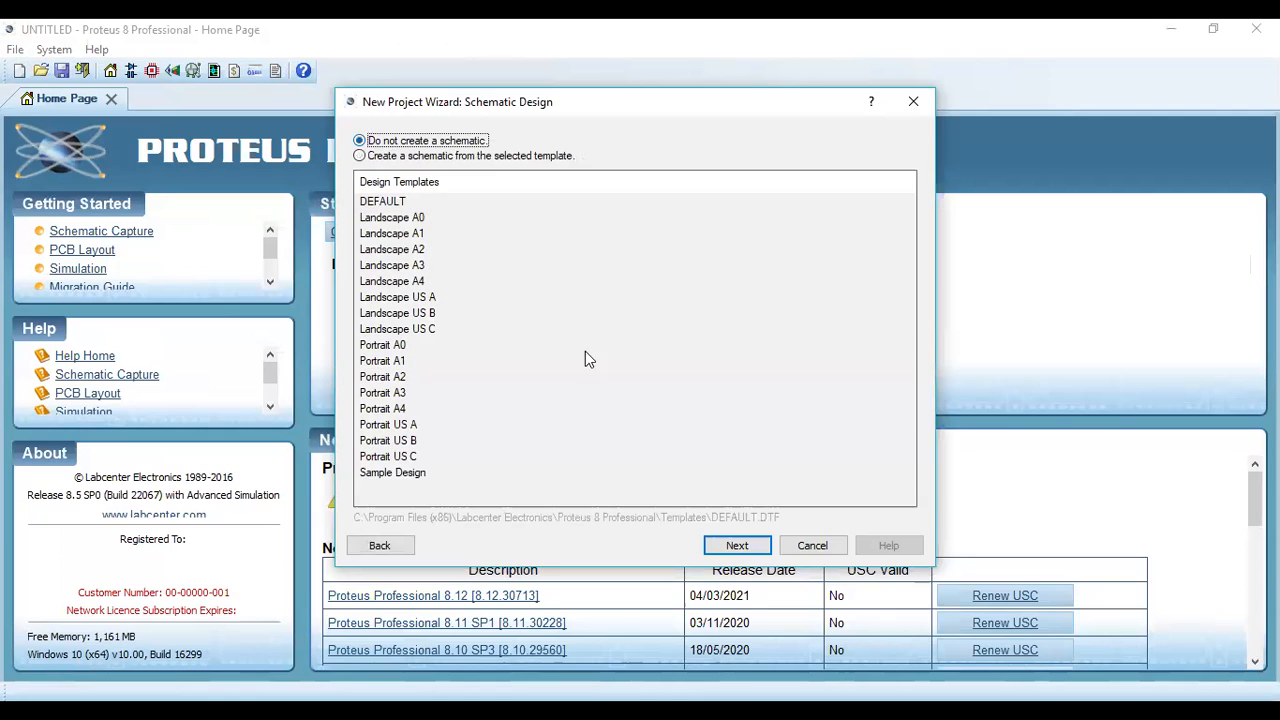
{"action": "left_click", "coordinate": [752, 551]}
{"action": "left_click", "coordinate": [752, 553]}
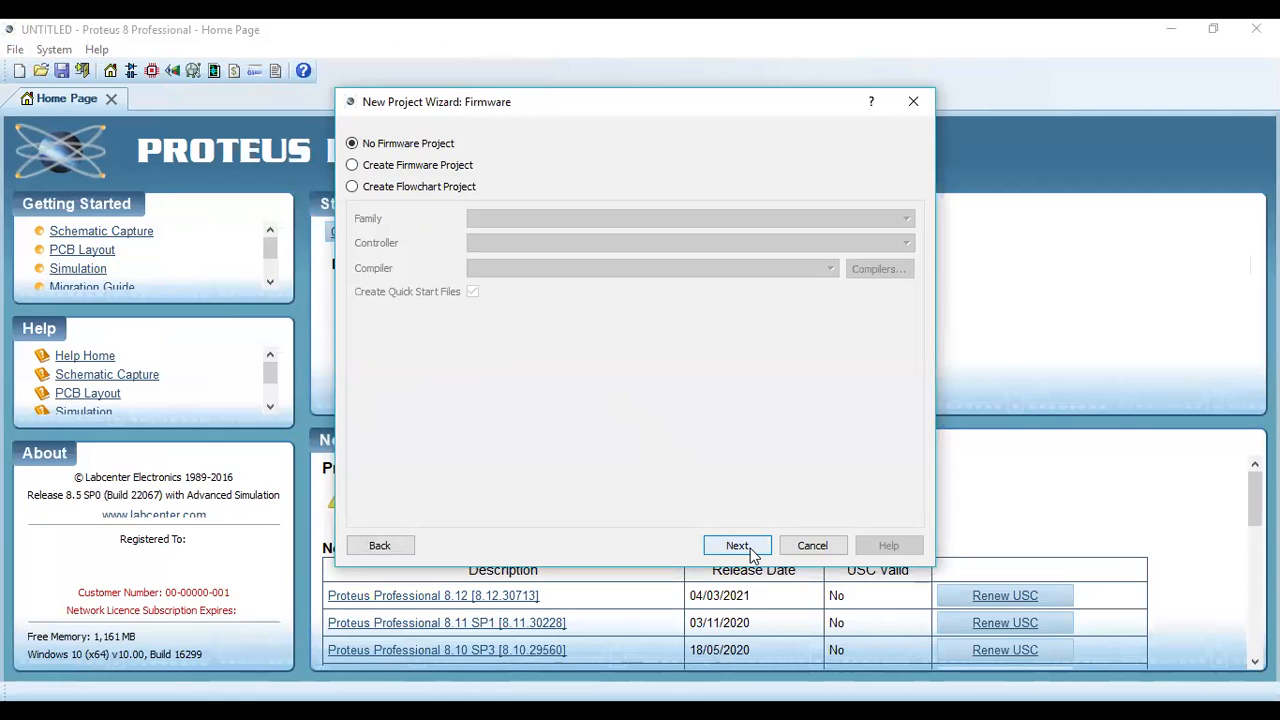
{"action": "left_click", "coordinate": [753, 555]}
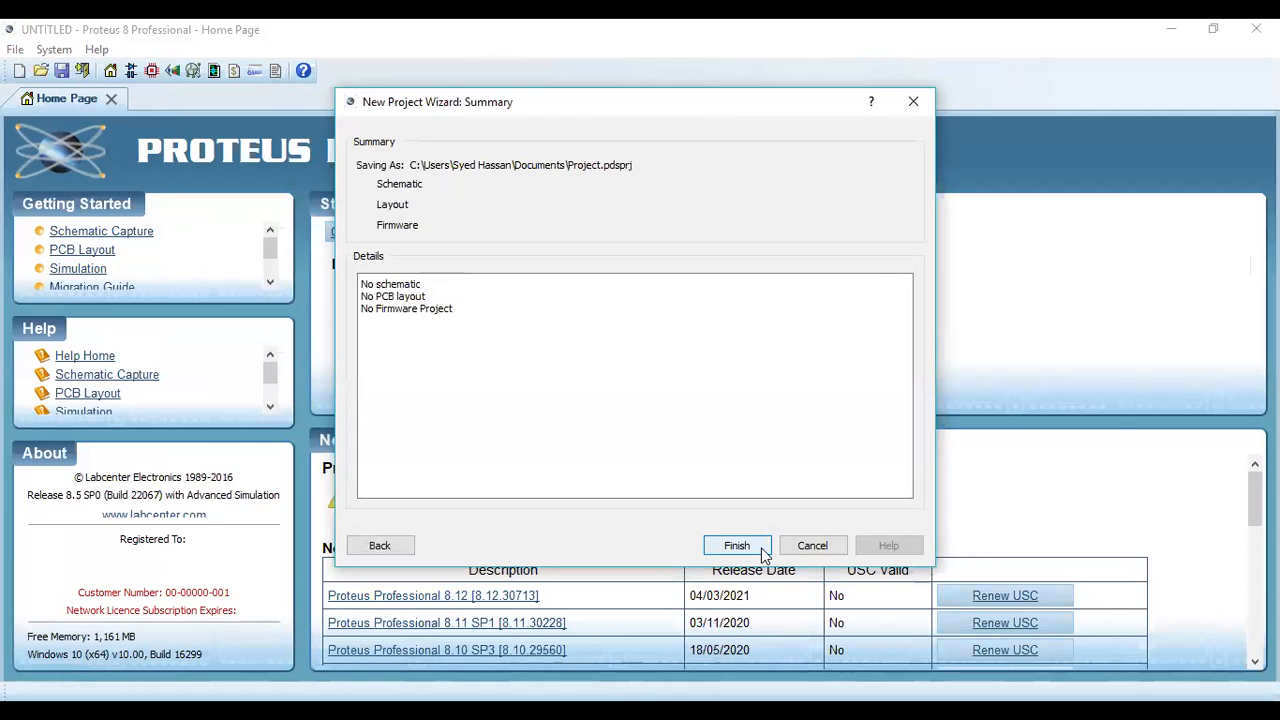
{"action": "left_click", "coordinate": [762, 553]}
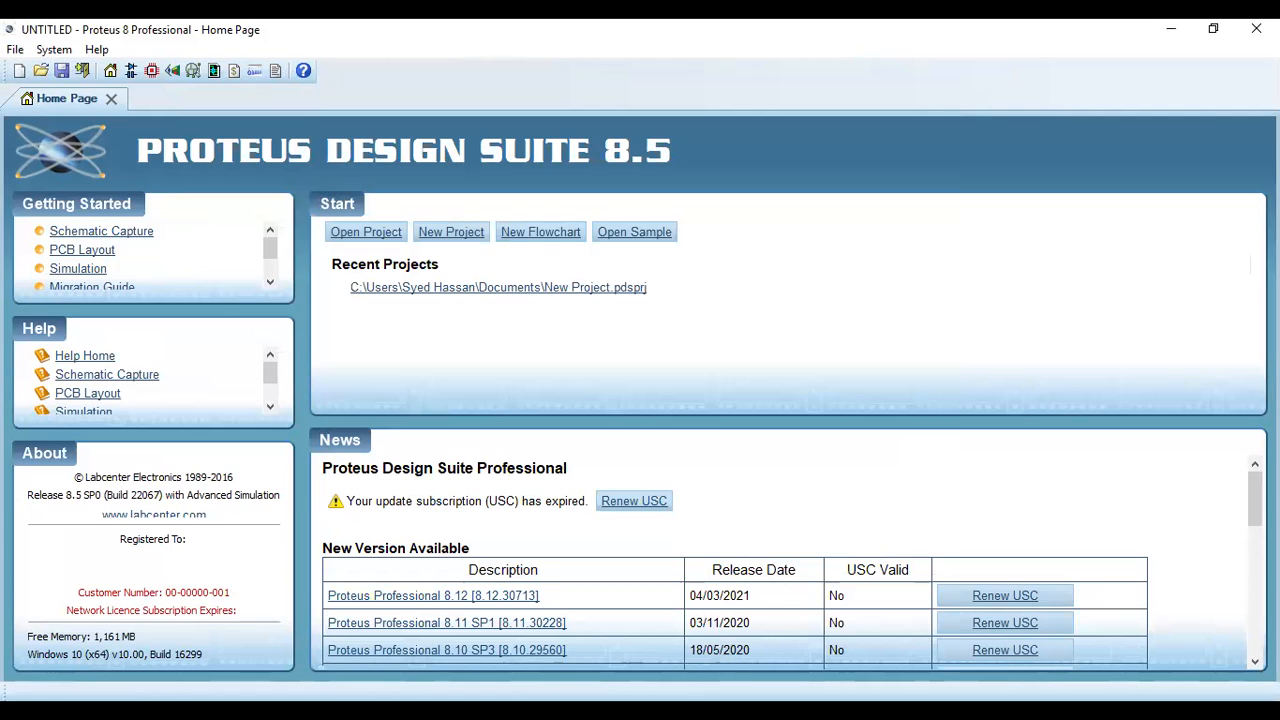
Step: Reopen the recent project New Project.pdsprj containing the logic gate circuits
{"action": "left_click", "coordinate": [520, 288]}
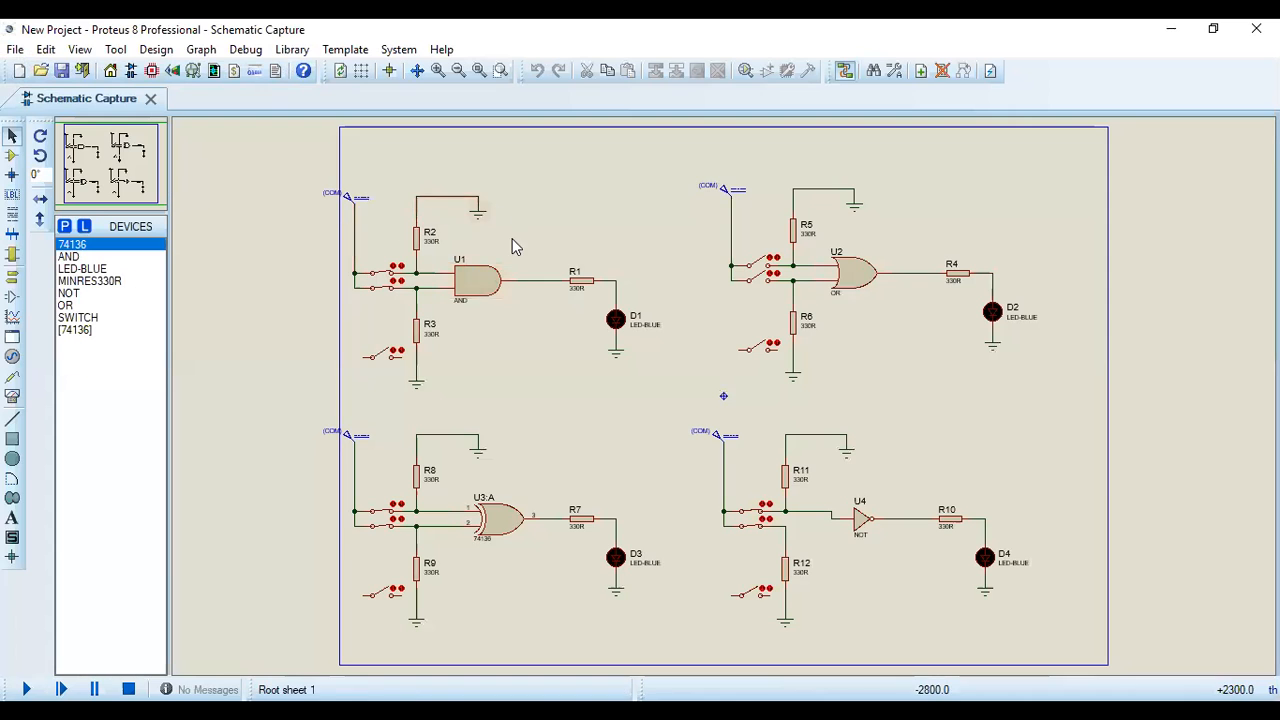
{"action": "left_click_drag", "start_coordinate": [1000, 188], "coordinate": [562, 380]}
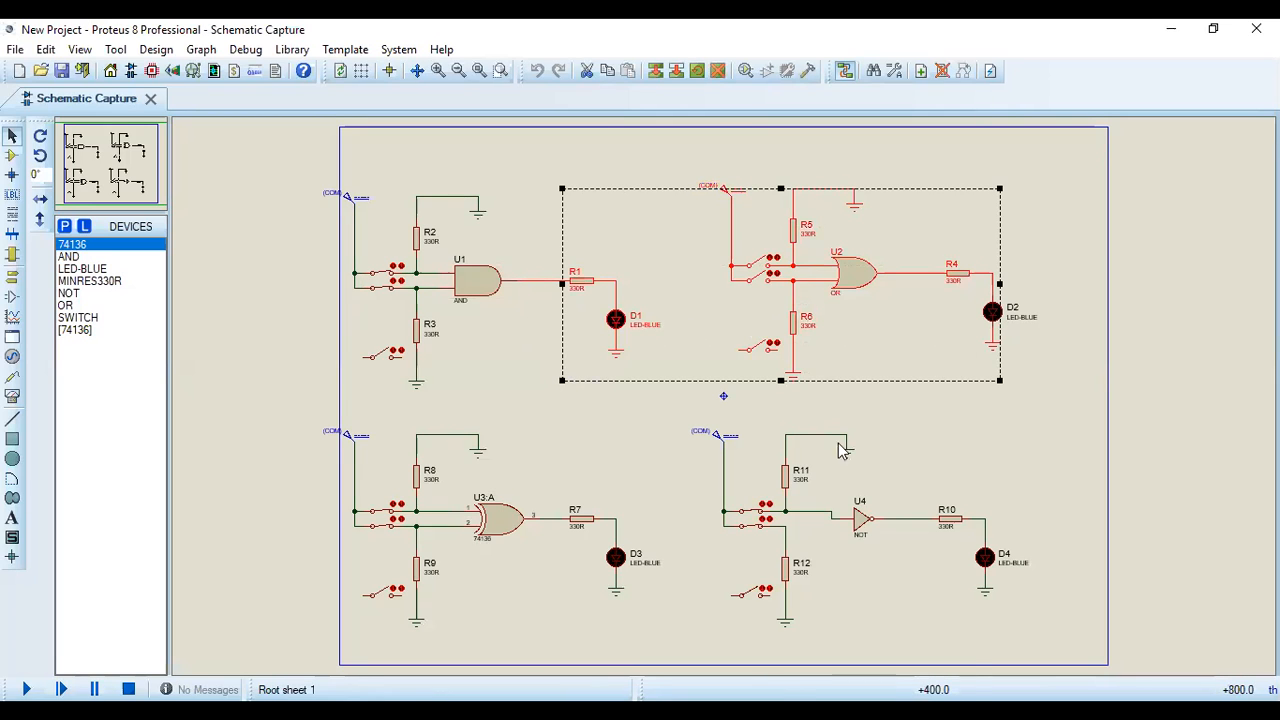
{"action": "right_click", "coordinate": [778, 325]}
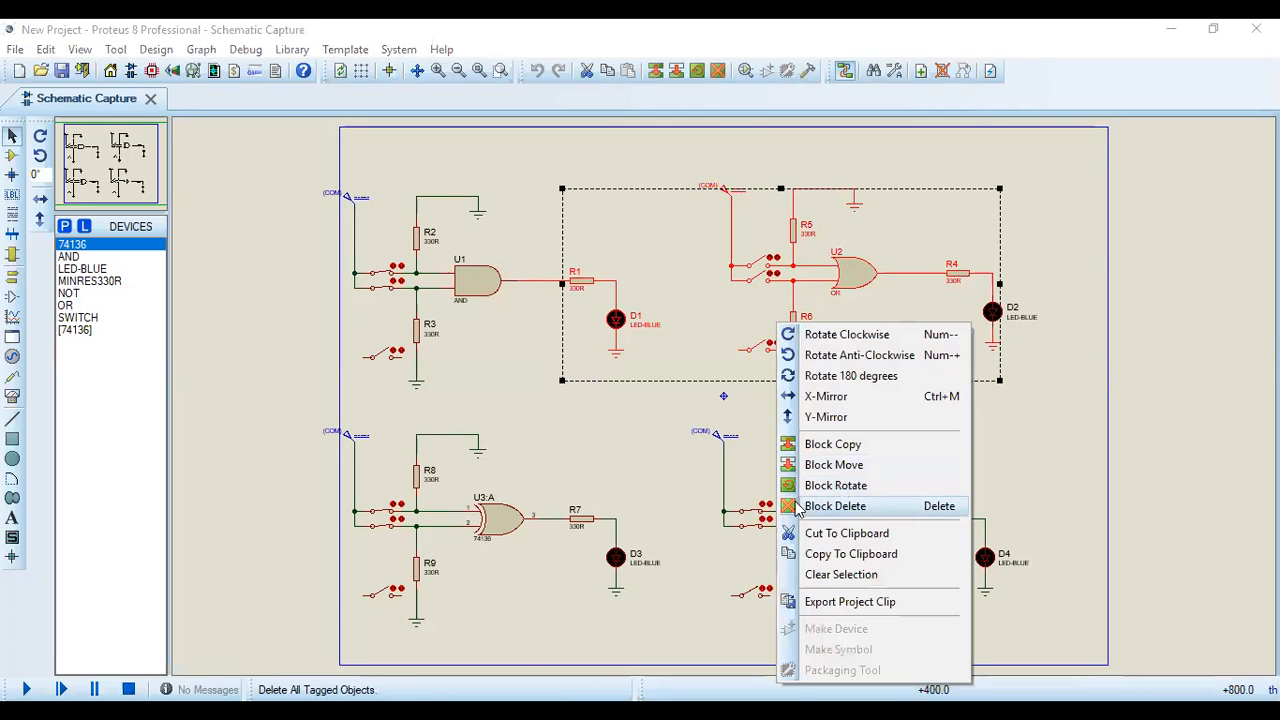
{"action": "left_click", "coordinate": [842, 575]}
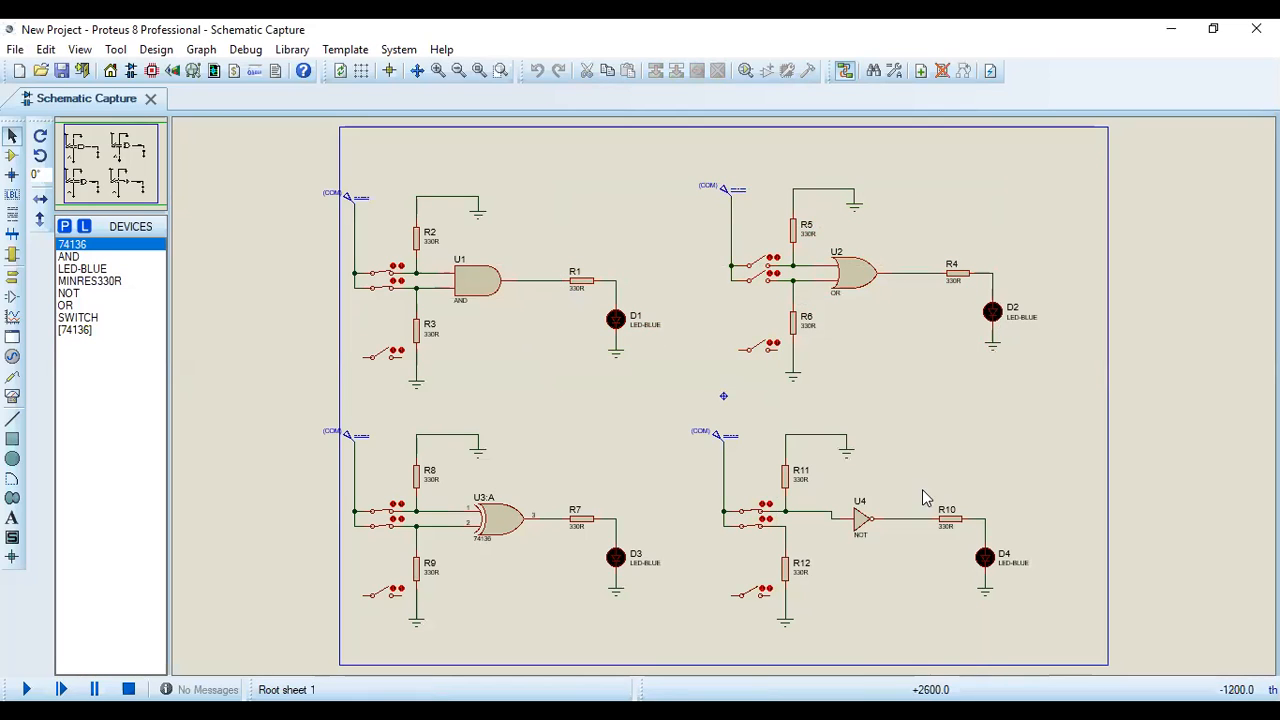
{"action": "left_click_drag", "start_coordinate": [984, 190], "coordinate": [322, 640]}
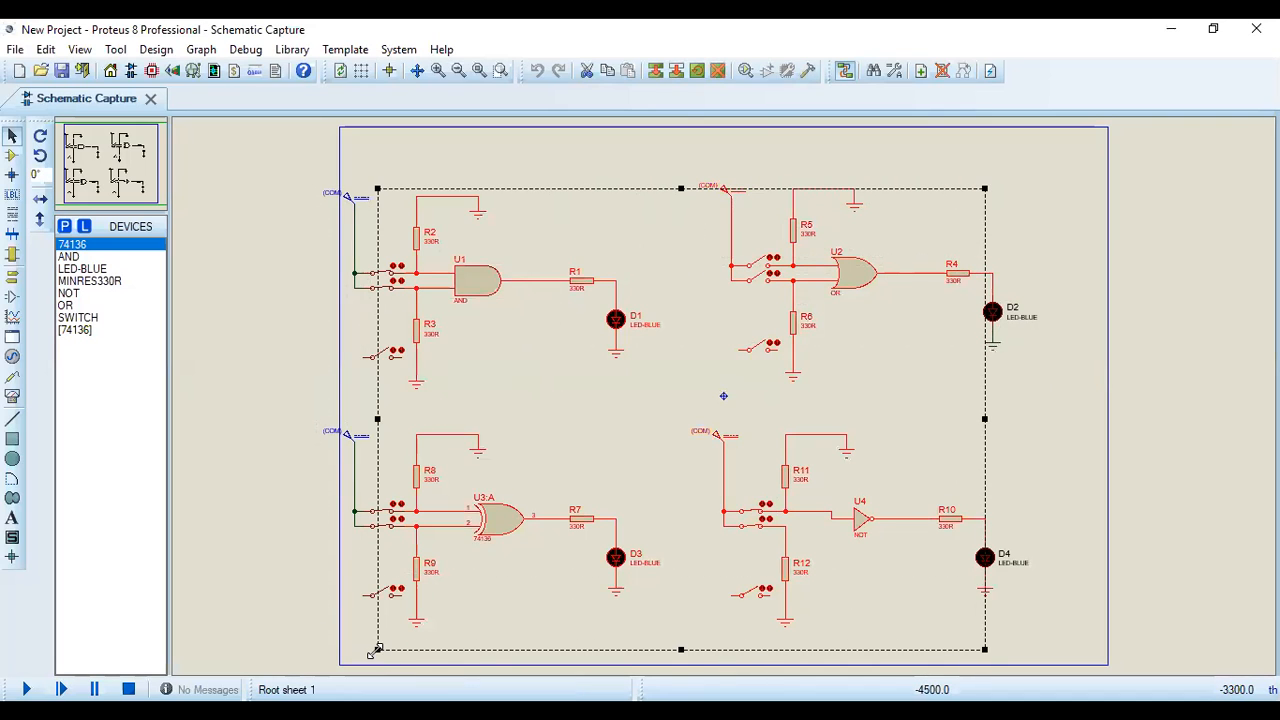
{"action": "right_click", "coordinate": [488, 508]}
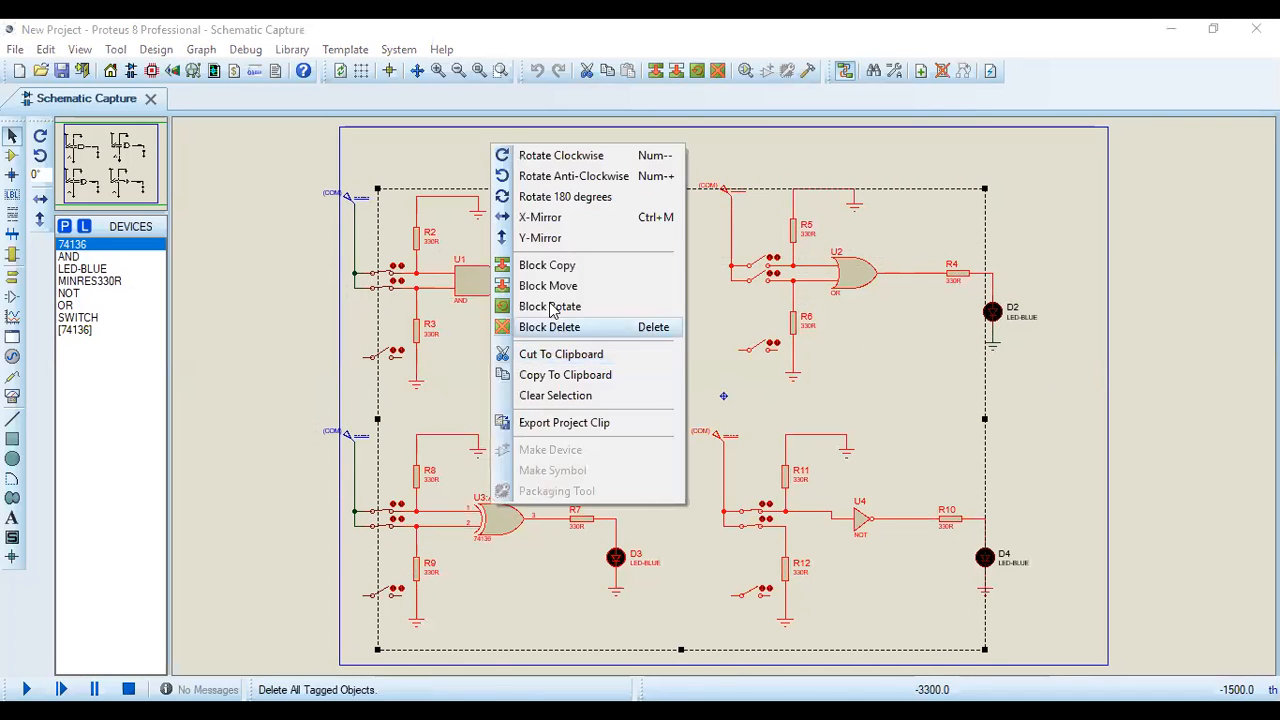
{"action": "left_click", "coordinate": [555, 396]}
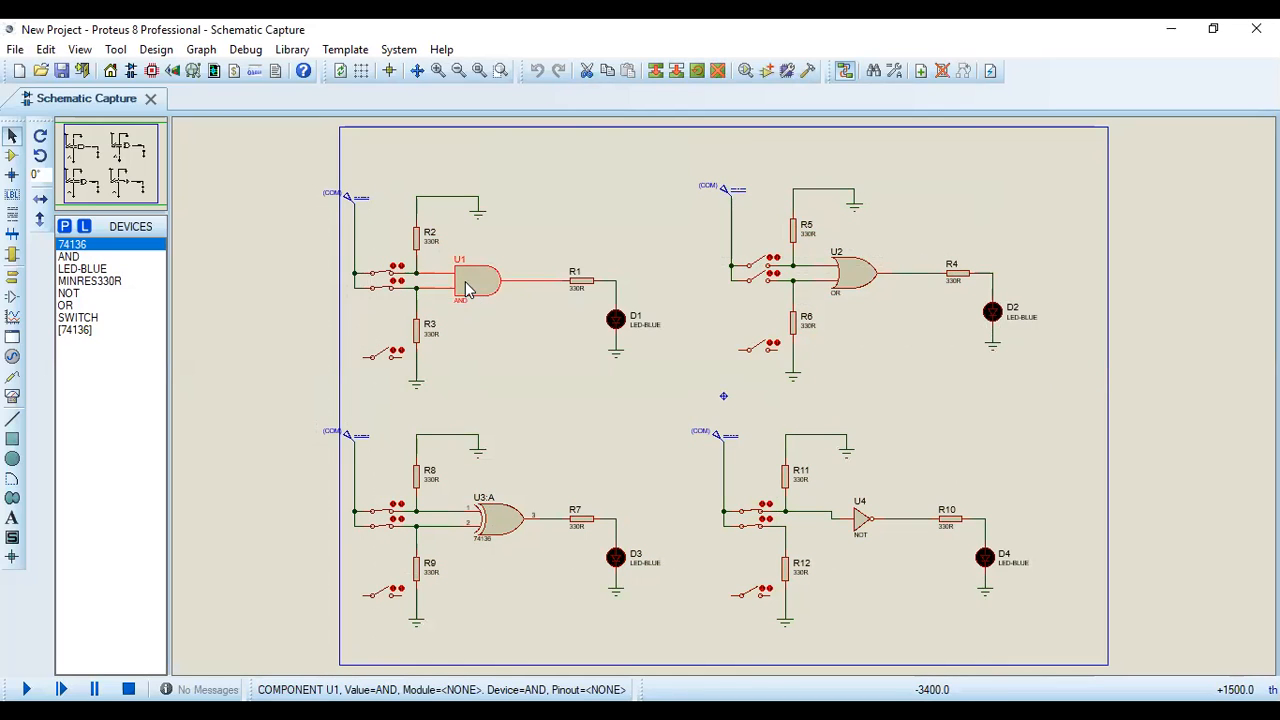
Step: Delete the AND gate U1 and cut the rest of its circuit, including R1, R2, R3, D1 and the switches, to the clipboard
{"action": "right_click", "coordinate": [484, 287]}
{"action": "left_click", "coordinate": [545, 243]}
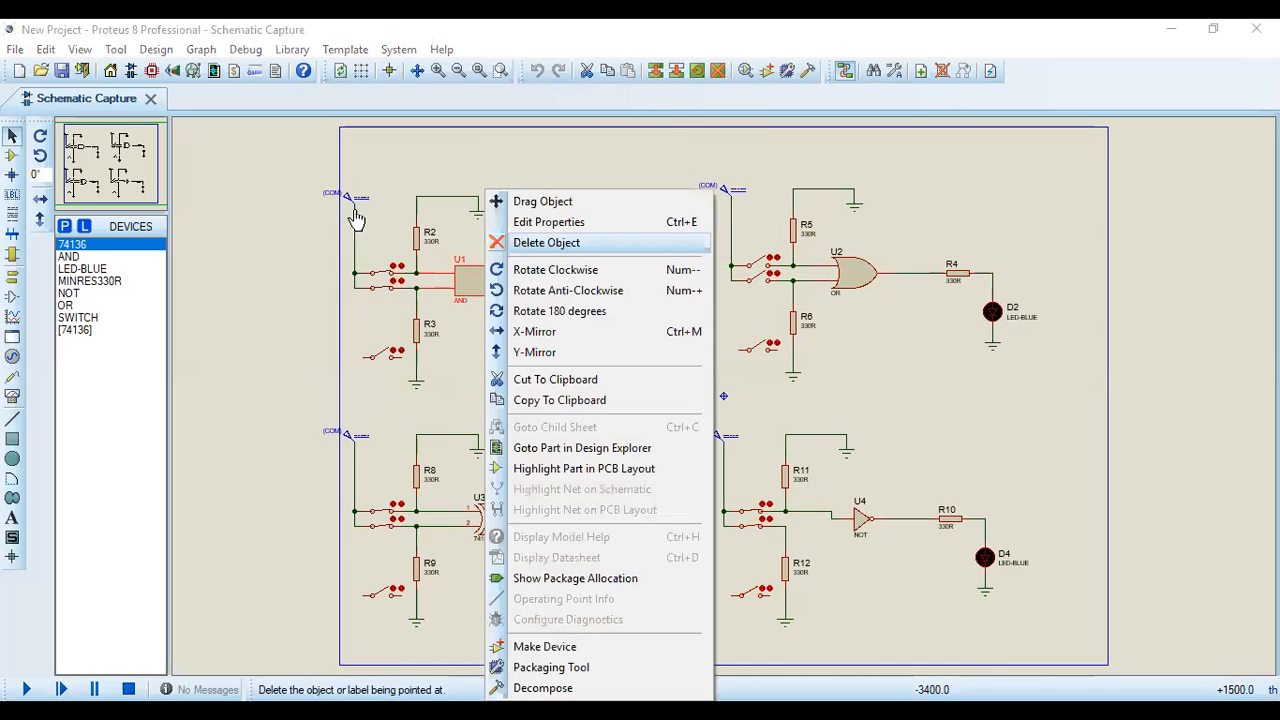
{"action": "left_click_drag", "start_coordinate": [346, 172], "coordinate": [678, 434]}
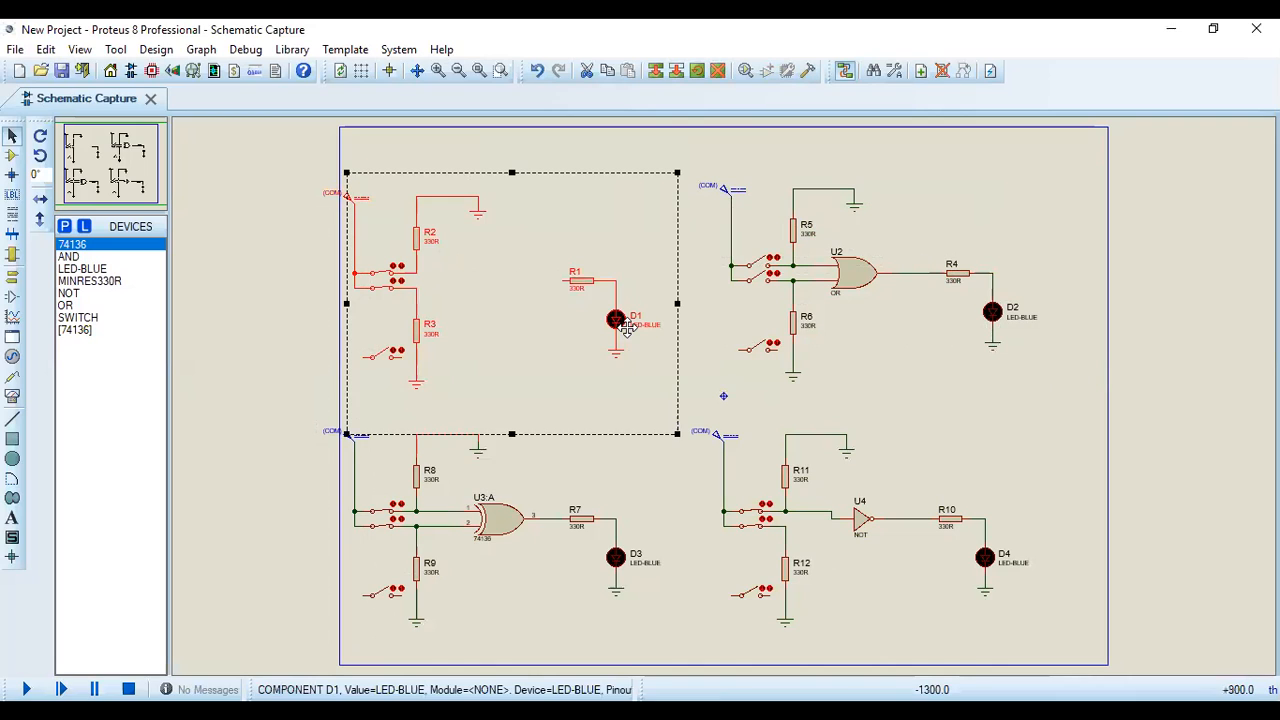
{"action": "right_click", "coordinate": [646, 321]}
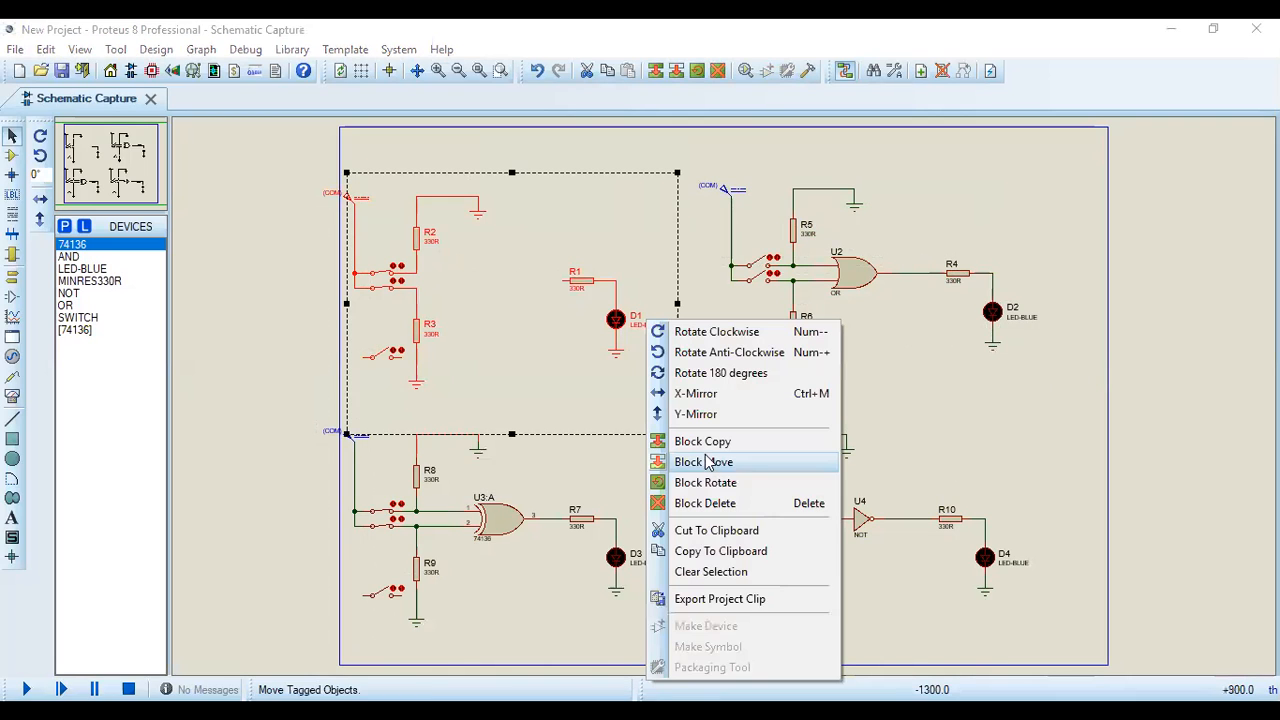
{"action": "left_click", "coordinate": [695, 534]}
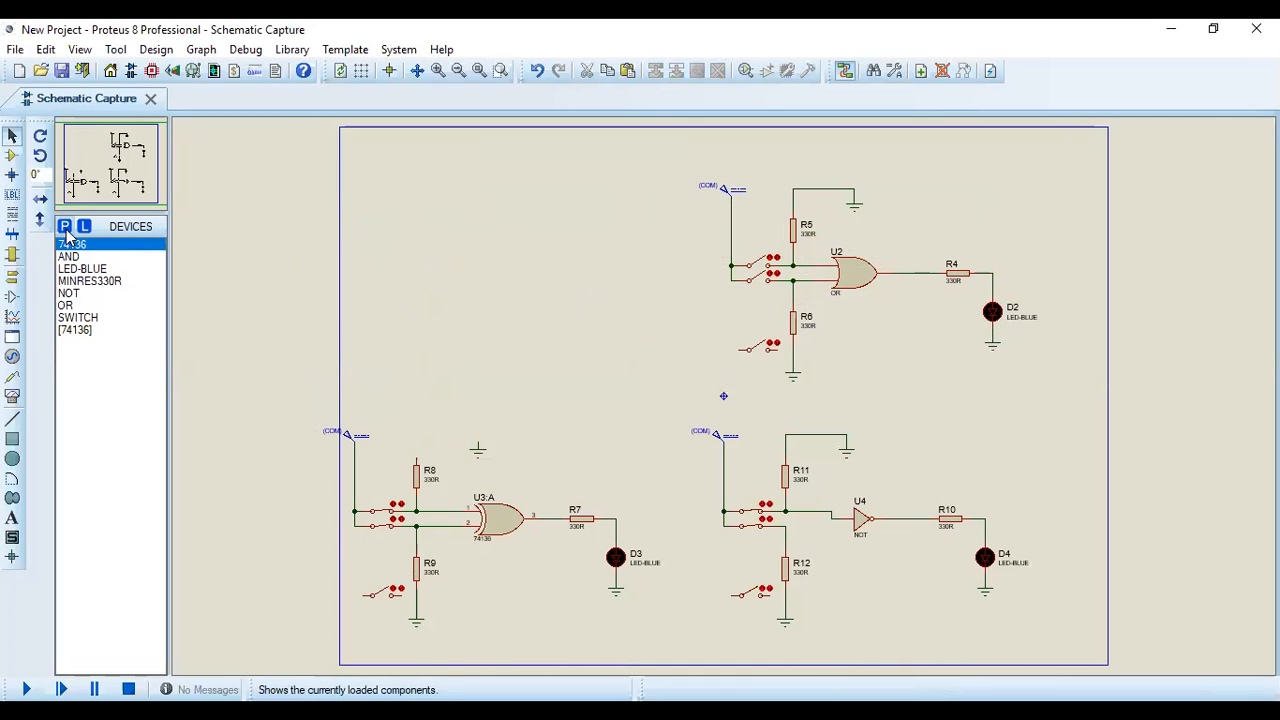
{"action": "left_click", "coordinate": [11, 157]}
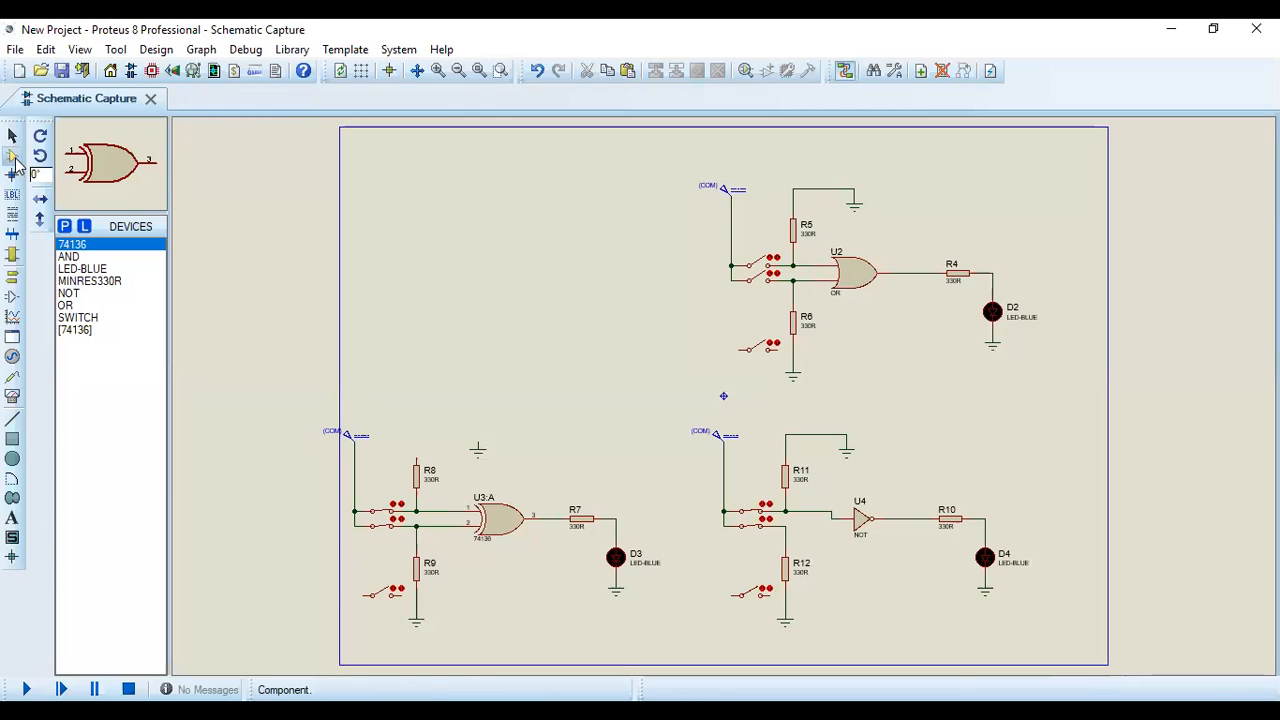
{"action": "left_click", "coordinate": [66, 230]}
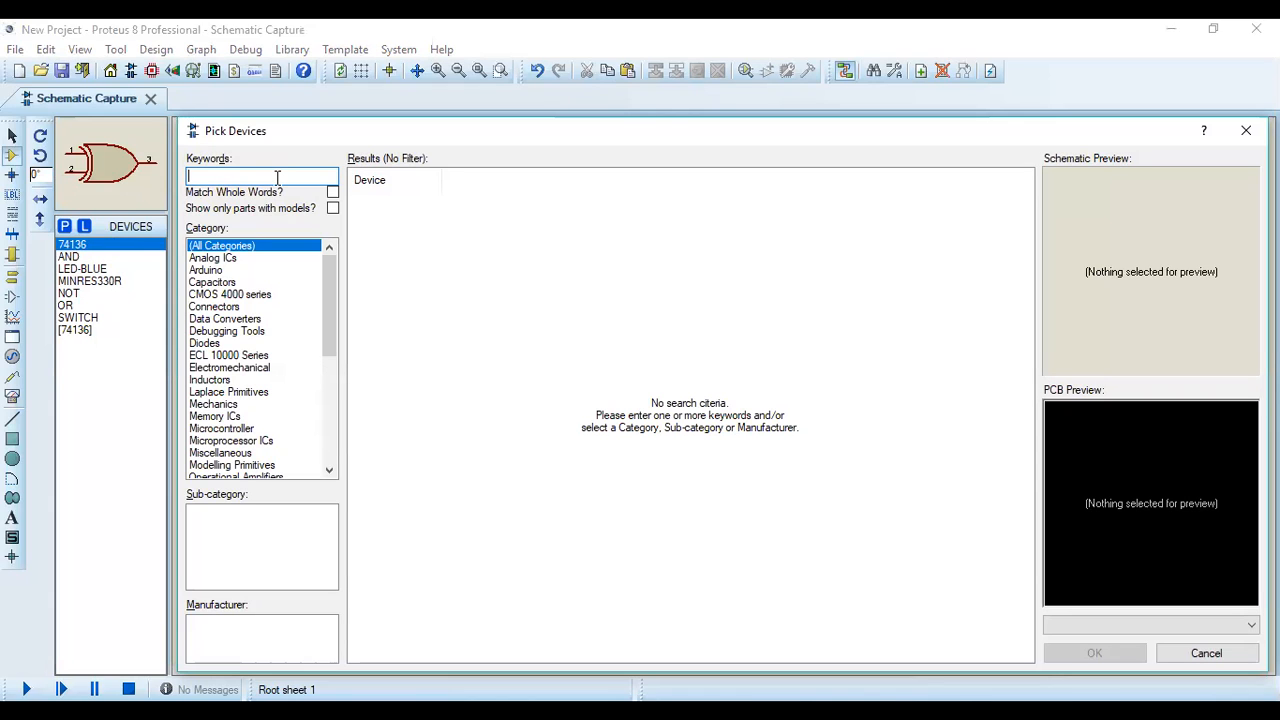
{"action": "type", "text": "and"}
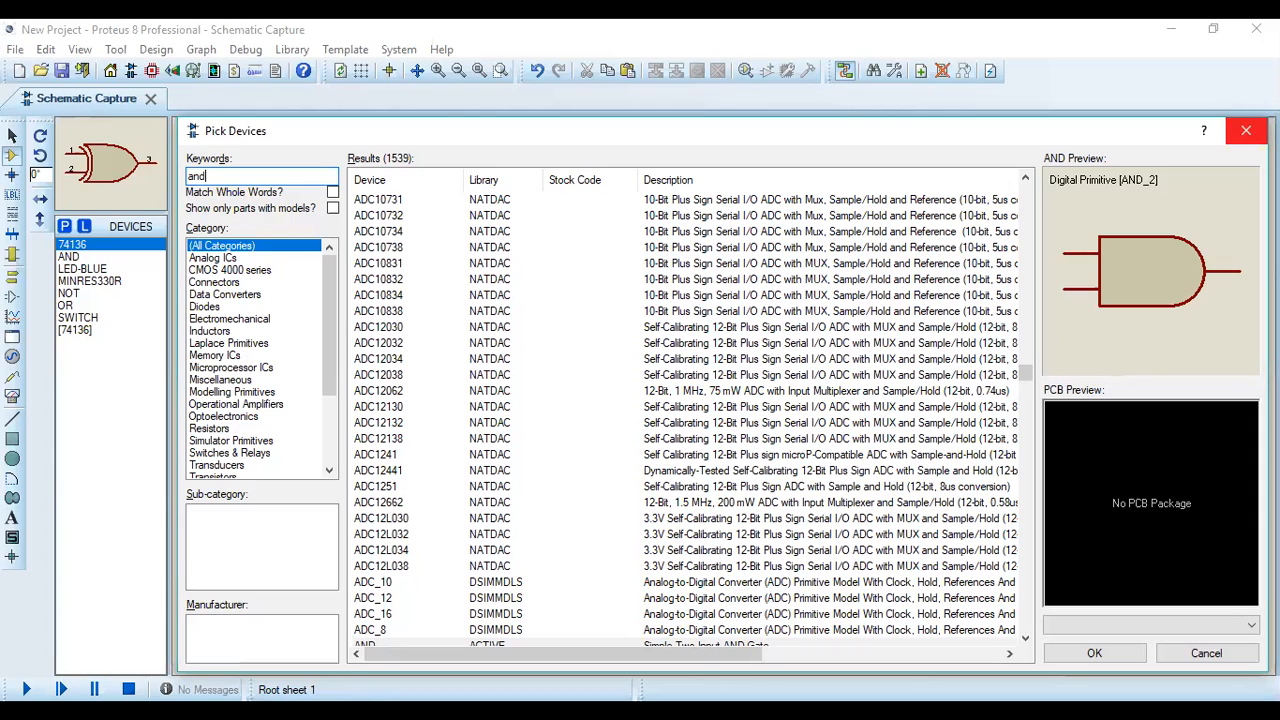
{"action": "left_click", "coordinate": [1246, 130]}
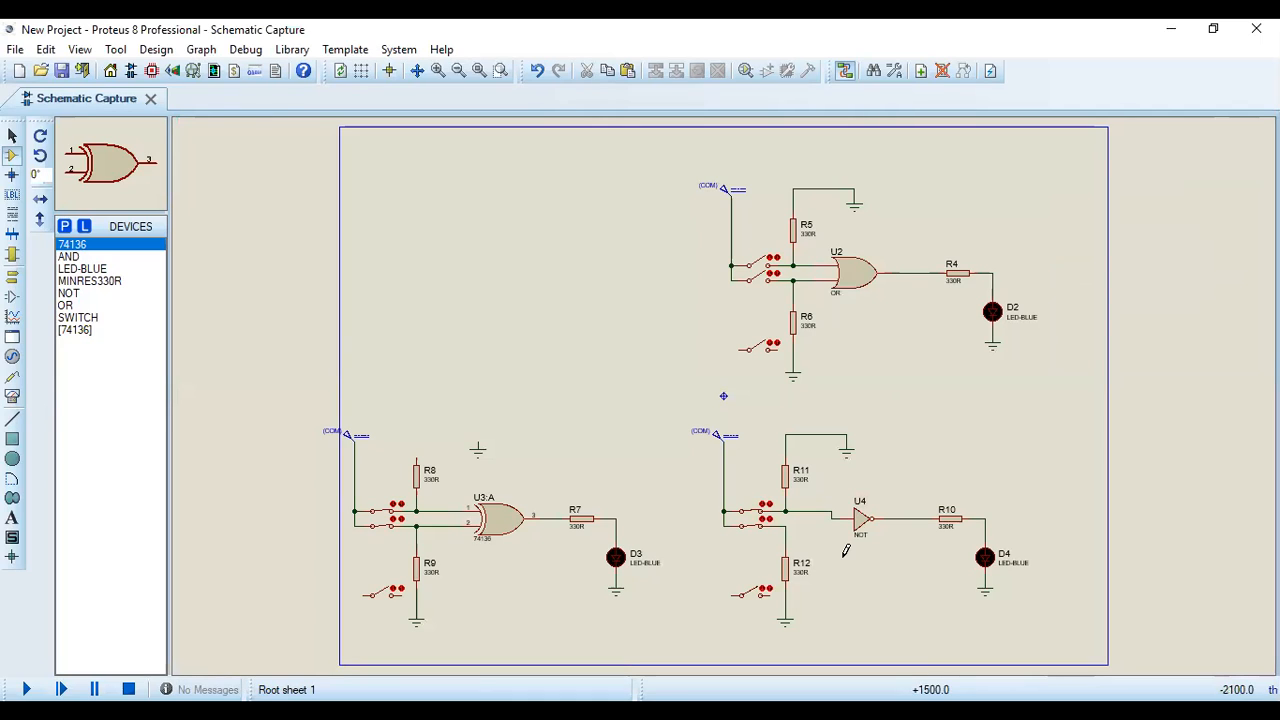
{"action": "left_click", "coordinate": [64, 228]}
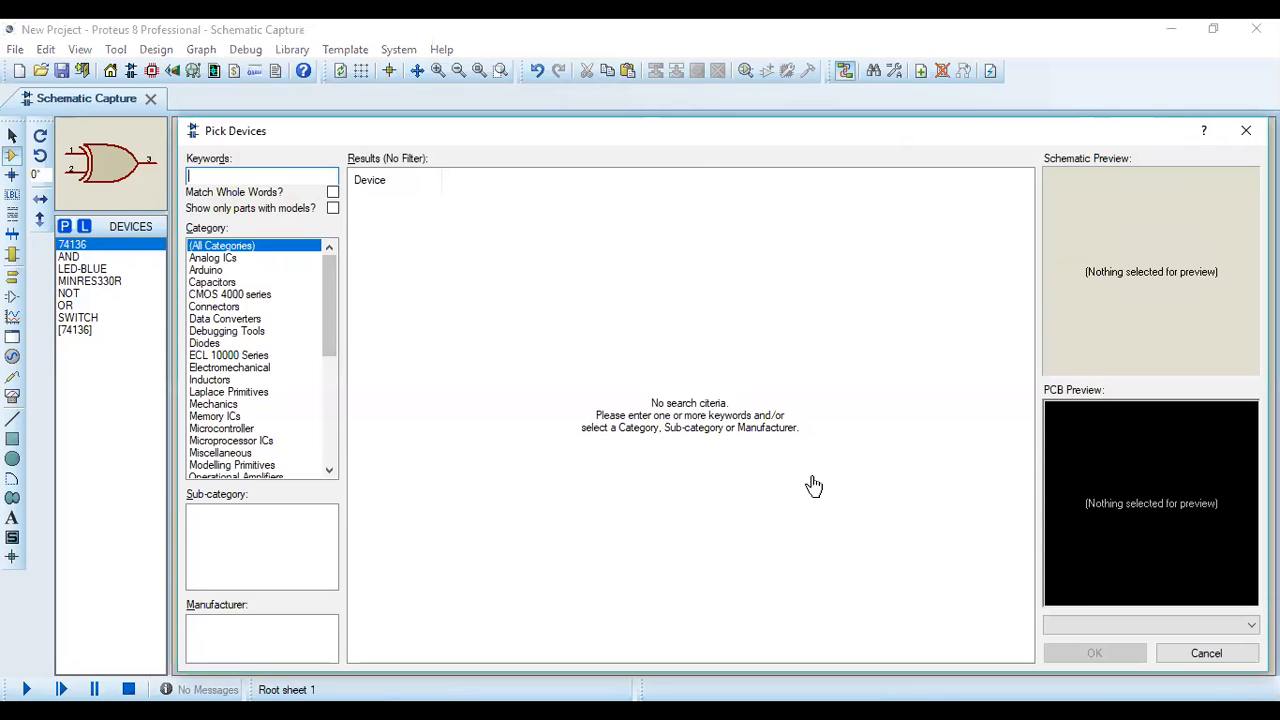
{"action": "key", "text": "Escape"}
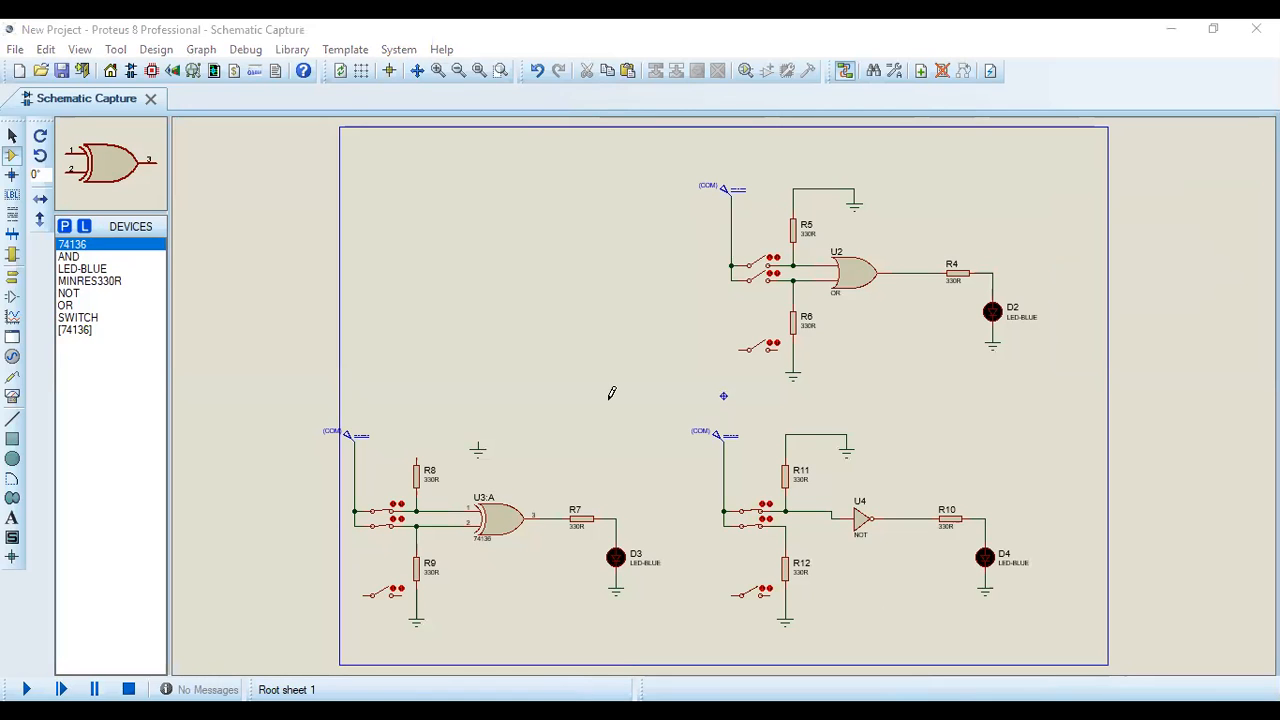
{"action": "left_click", "coordinate": [68, 230]}
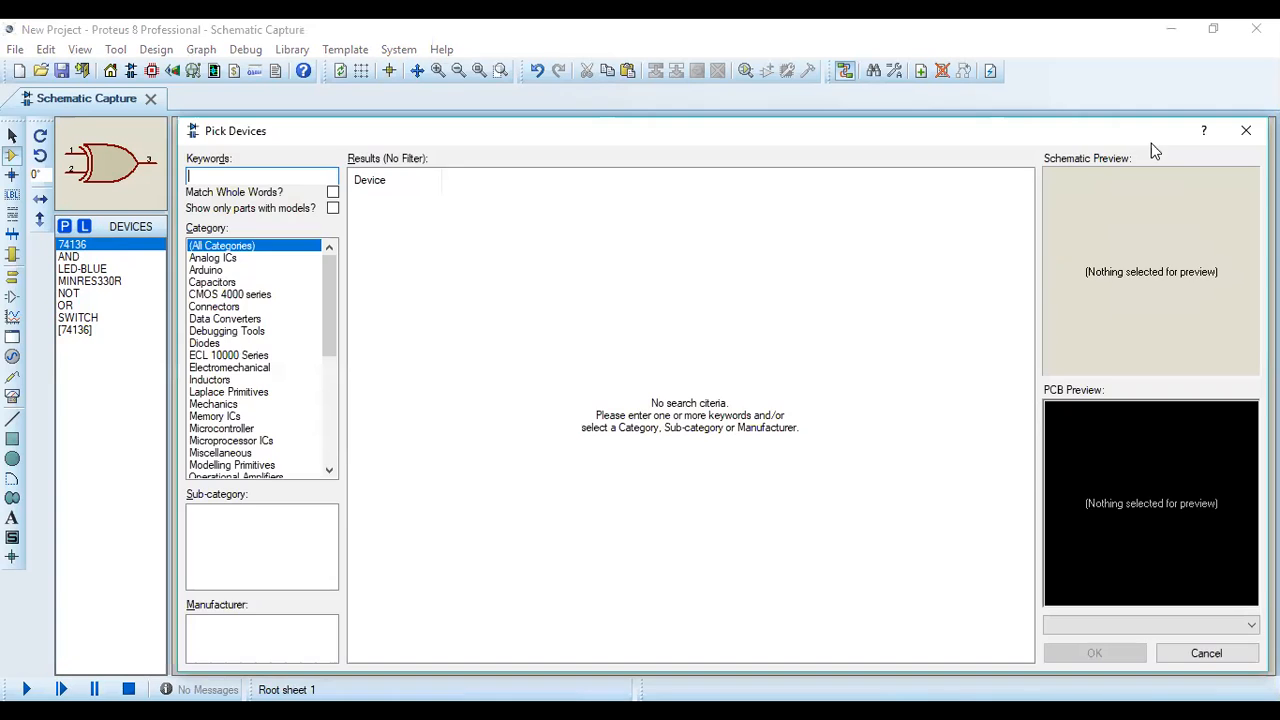
{"action": "left_click", "coordinate": [1246, 130]}
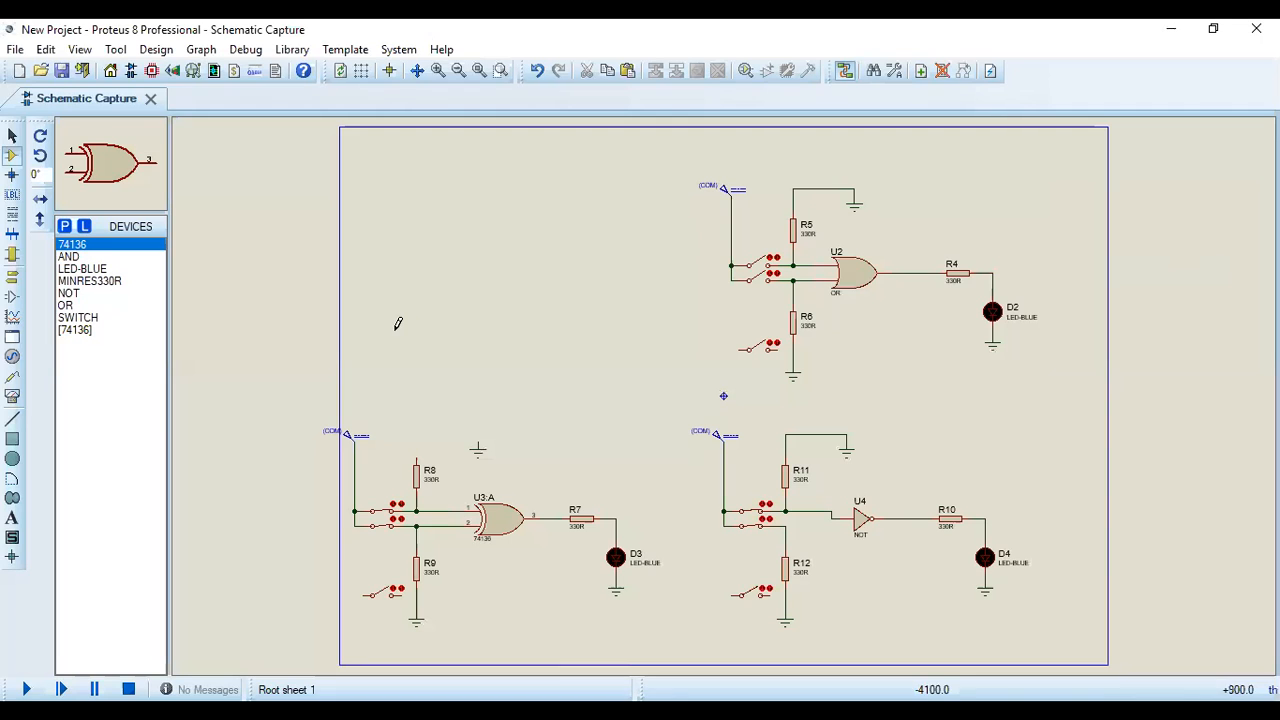
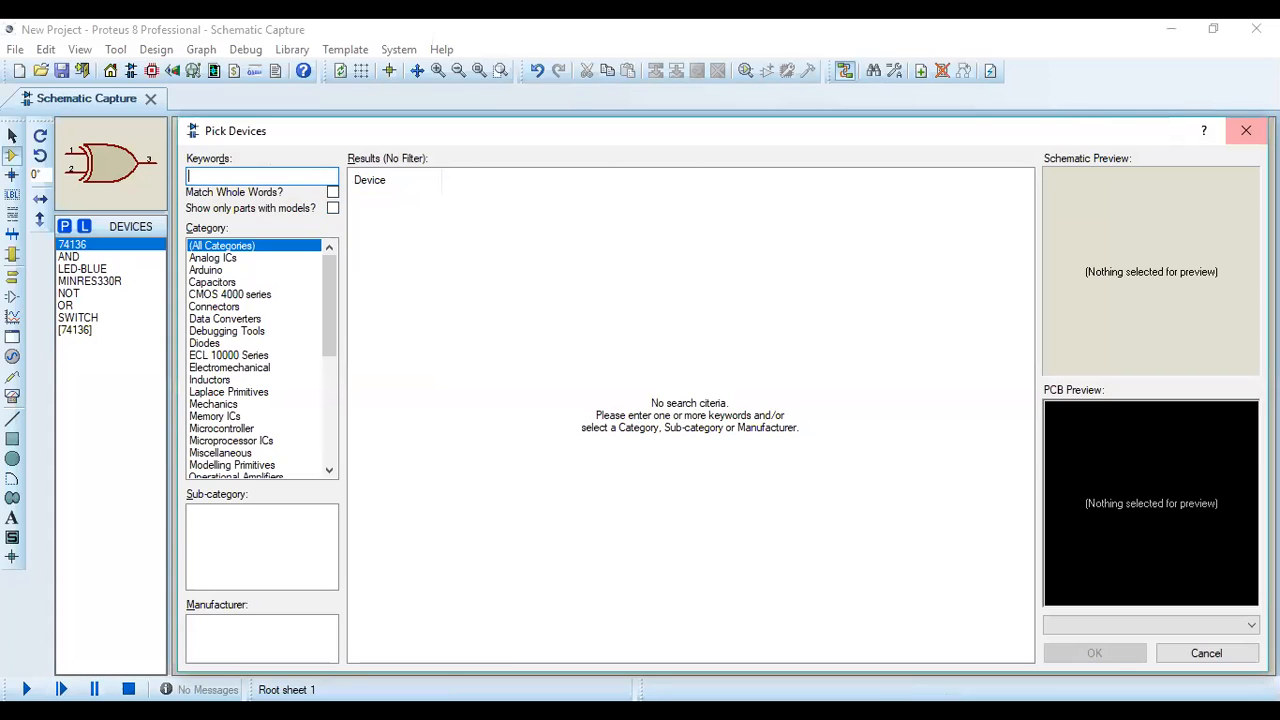
Step: Search the device library for "and", pick the AND gate and place it in the empty upper-left area of the sheet
{"action": "type", "text": "and"}
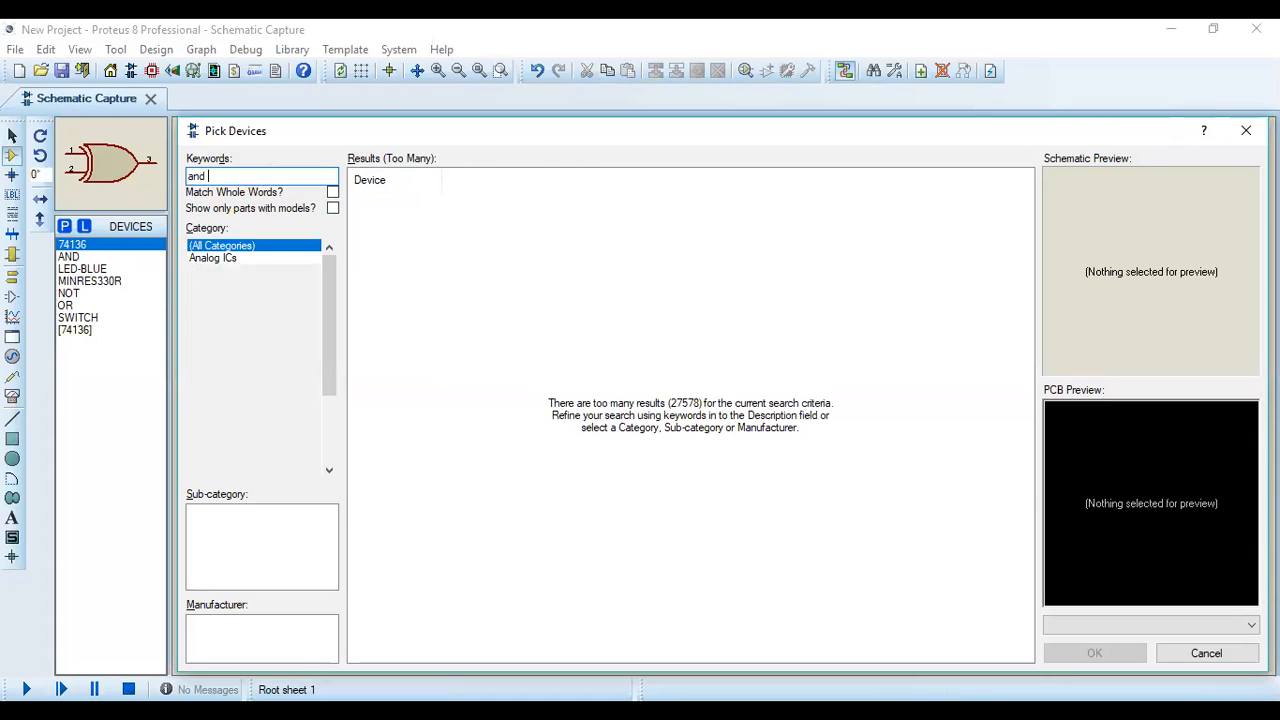
{"action": "key", "text": "BackSpace"}
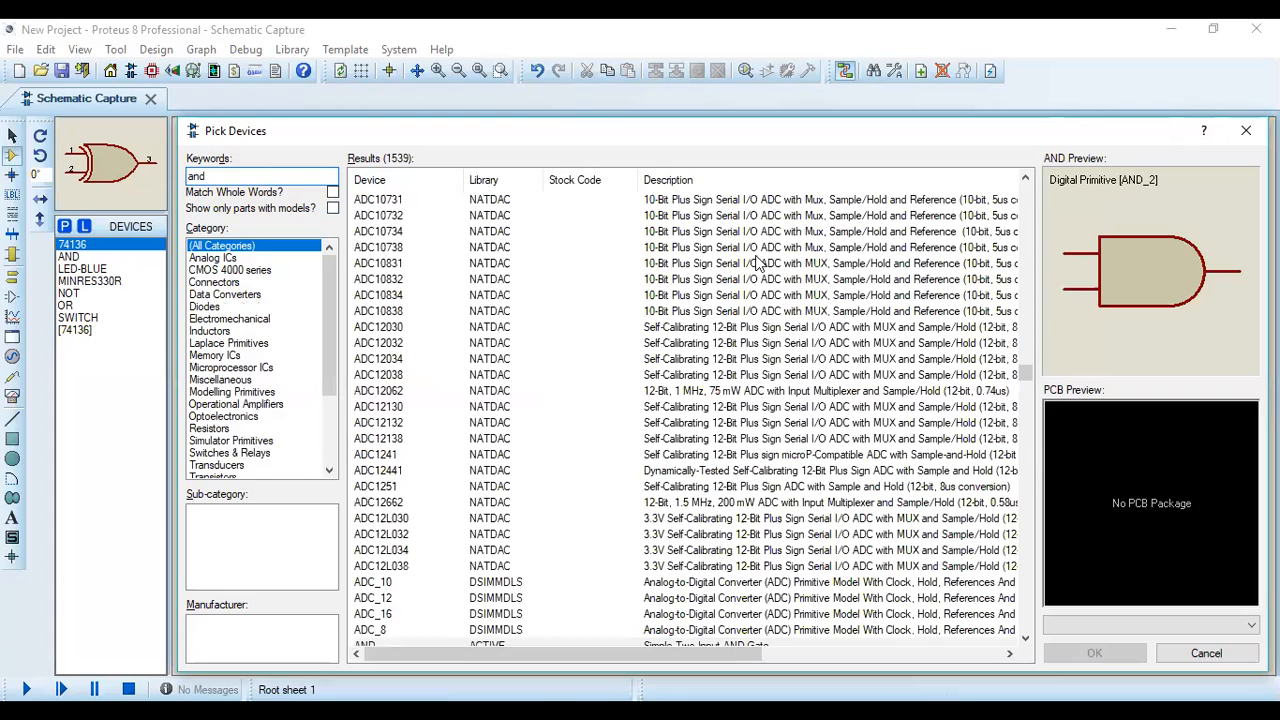
{"action": "key", "text": "Return"}
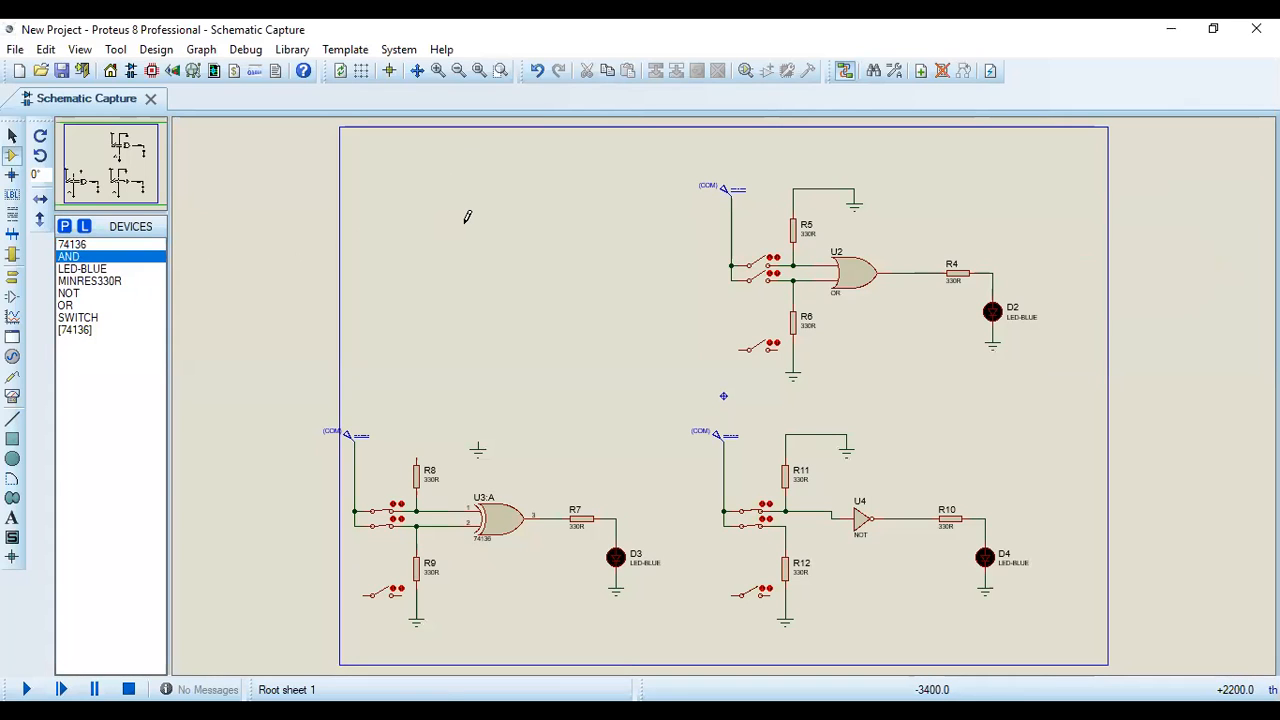
{"action": "left_click", "coordinate": [474, 184]}
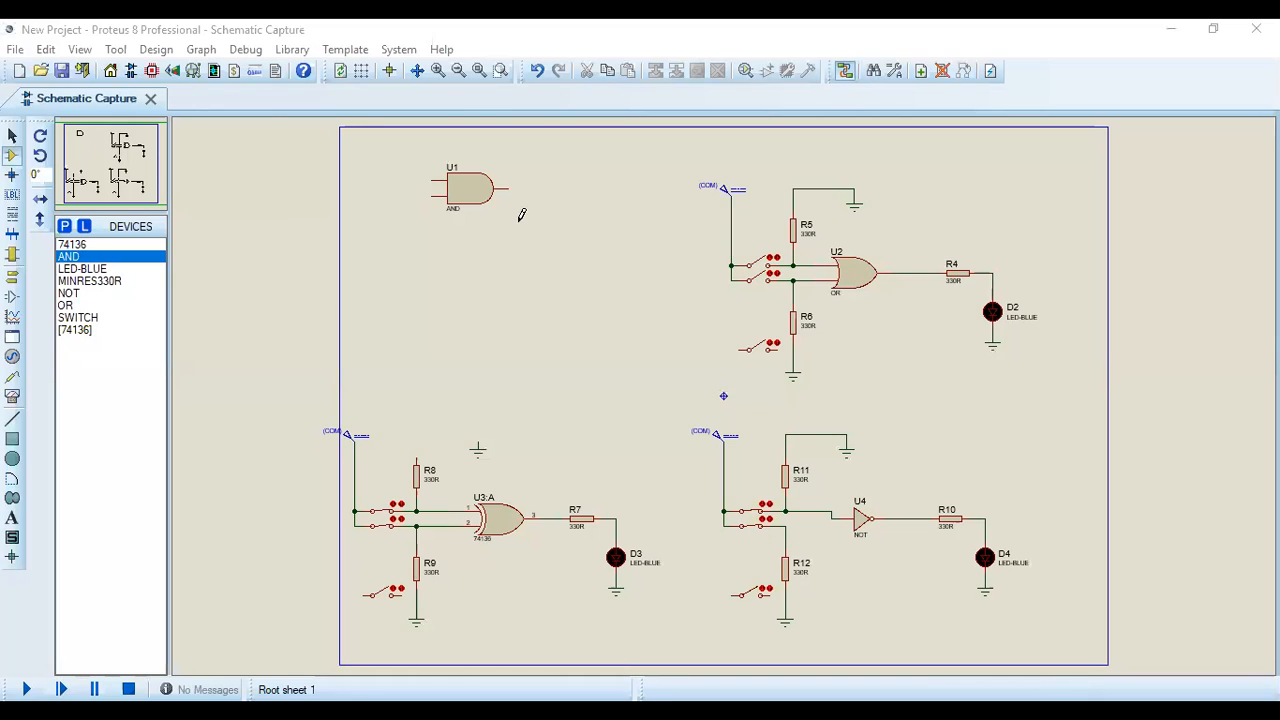
{"action": "left_click", "coordinate": [487, 208]}
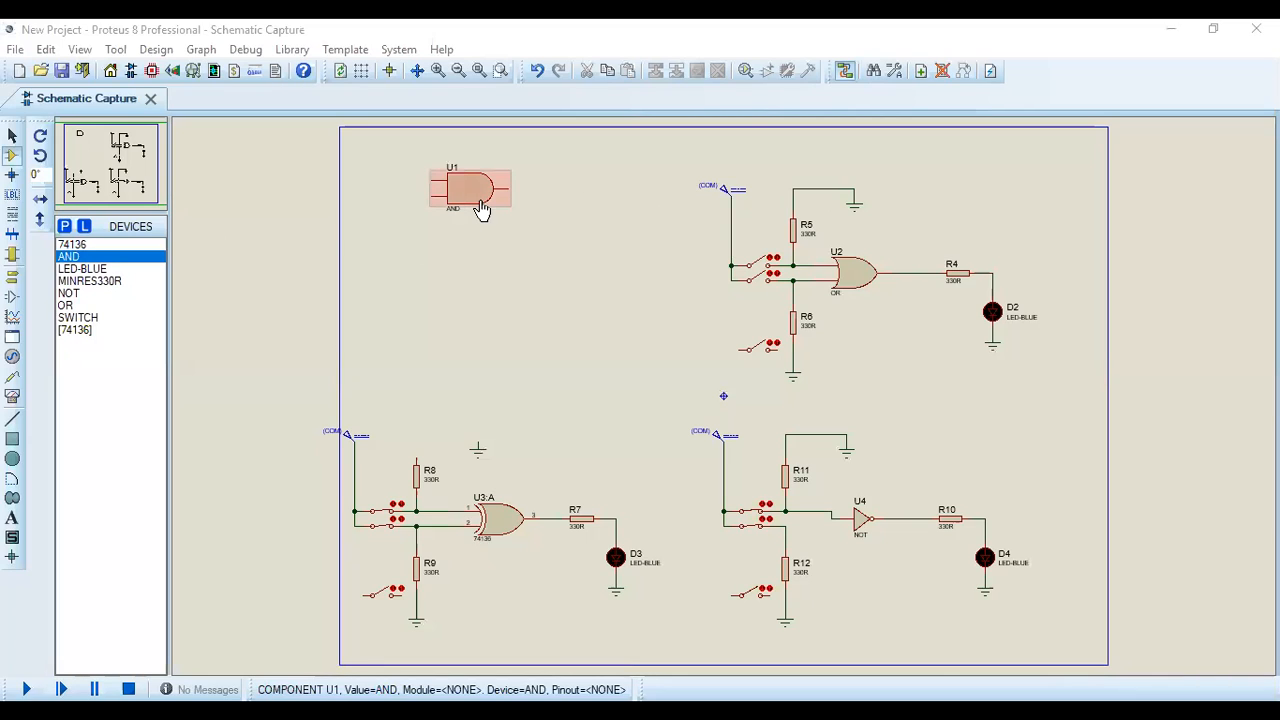
Step: Place a MINRES330R resistor below and to the left of the AND gate U1
{"action": "left_click", "coordinate": [86, 281]}
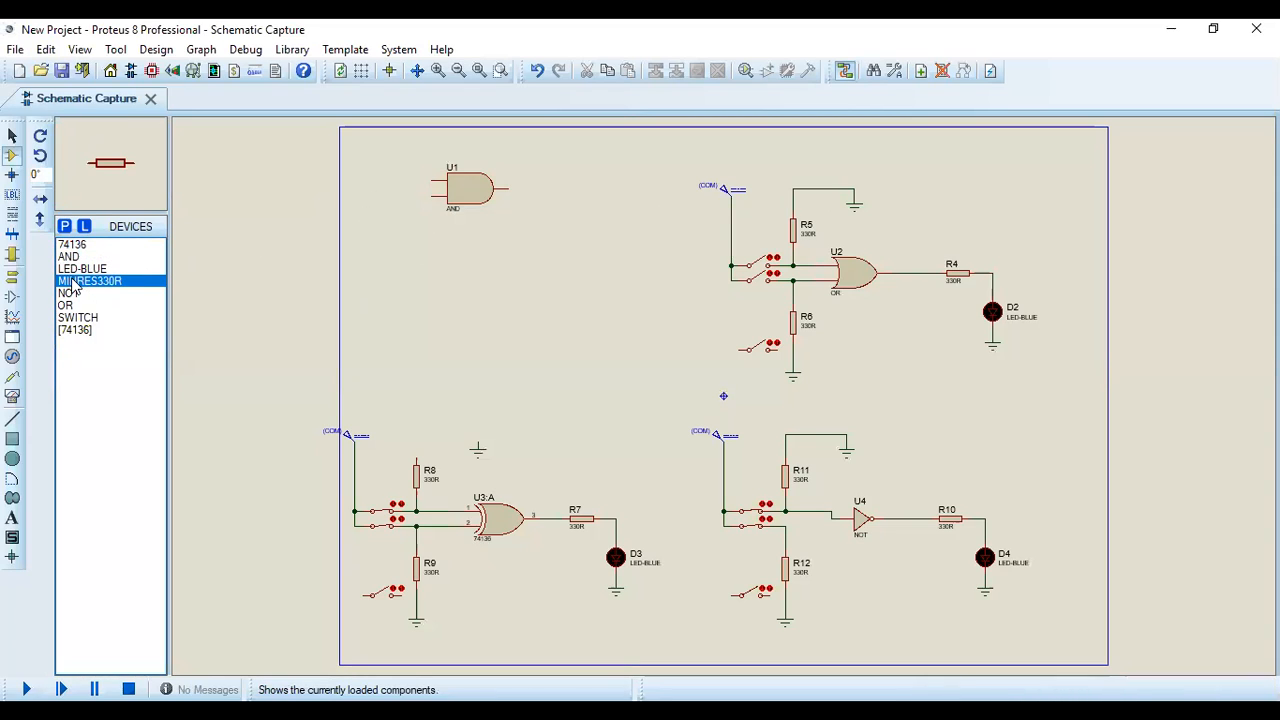
{"action": "left_click", "coordinate": [65, 227]}
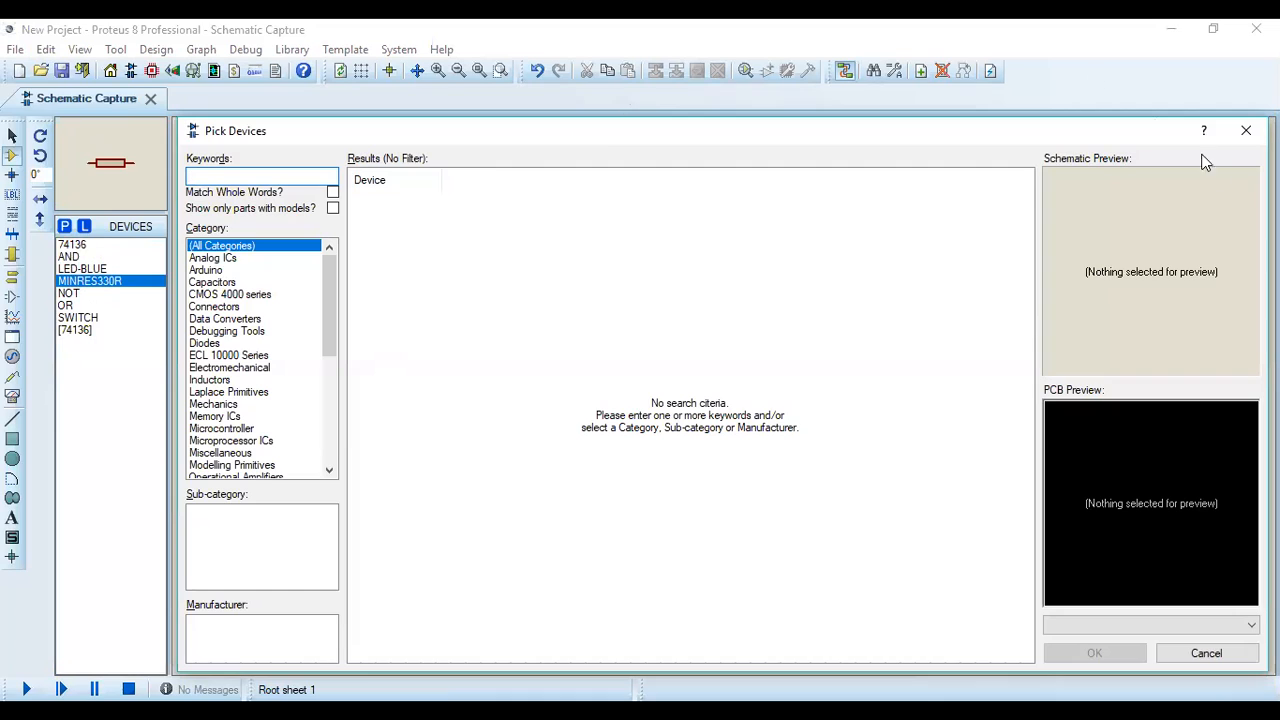
{"action": "left_click", "coordinate": [1246, 130]}
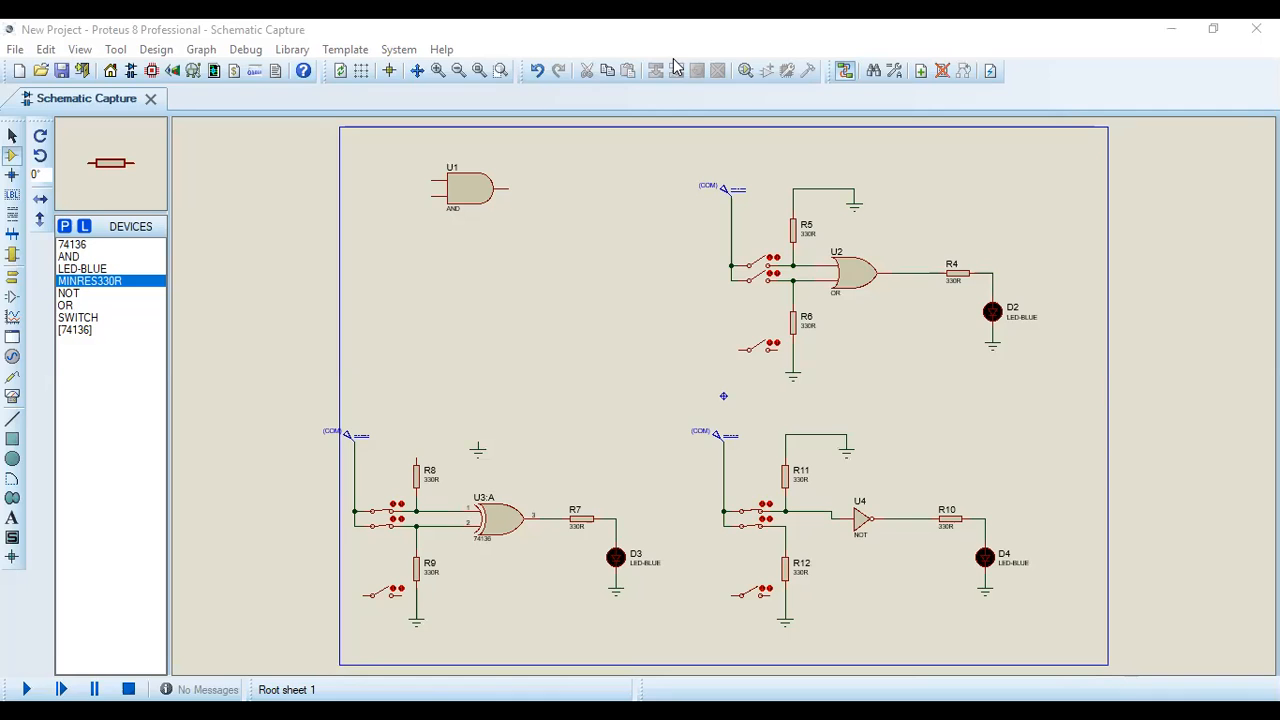
{"action": "left_click", "coordinate": [67, 229]}
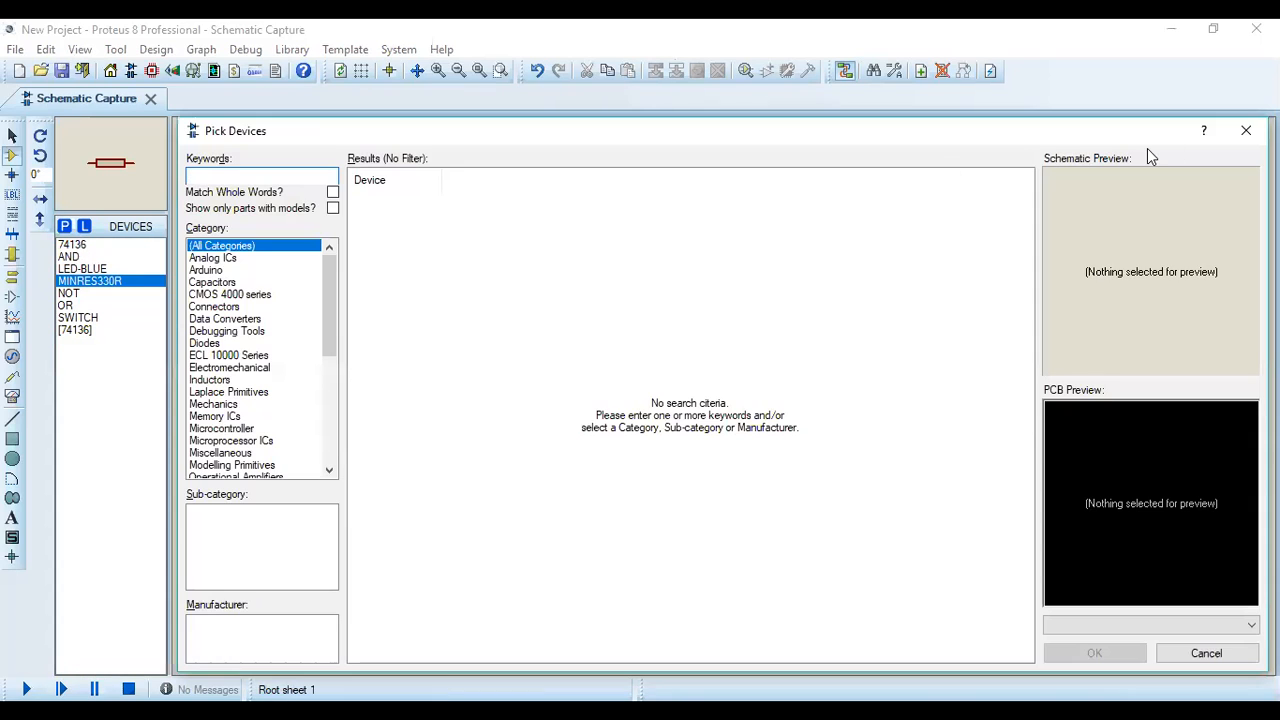
{"action": "left_click", "coordinate": [1245, 130]}
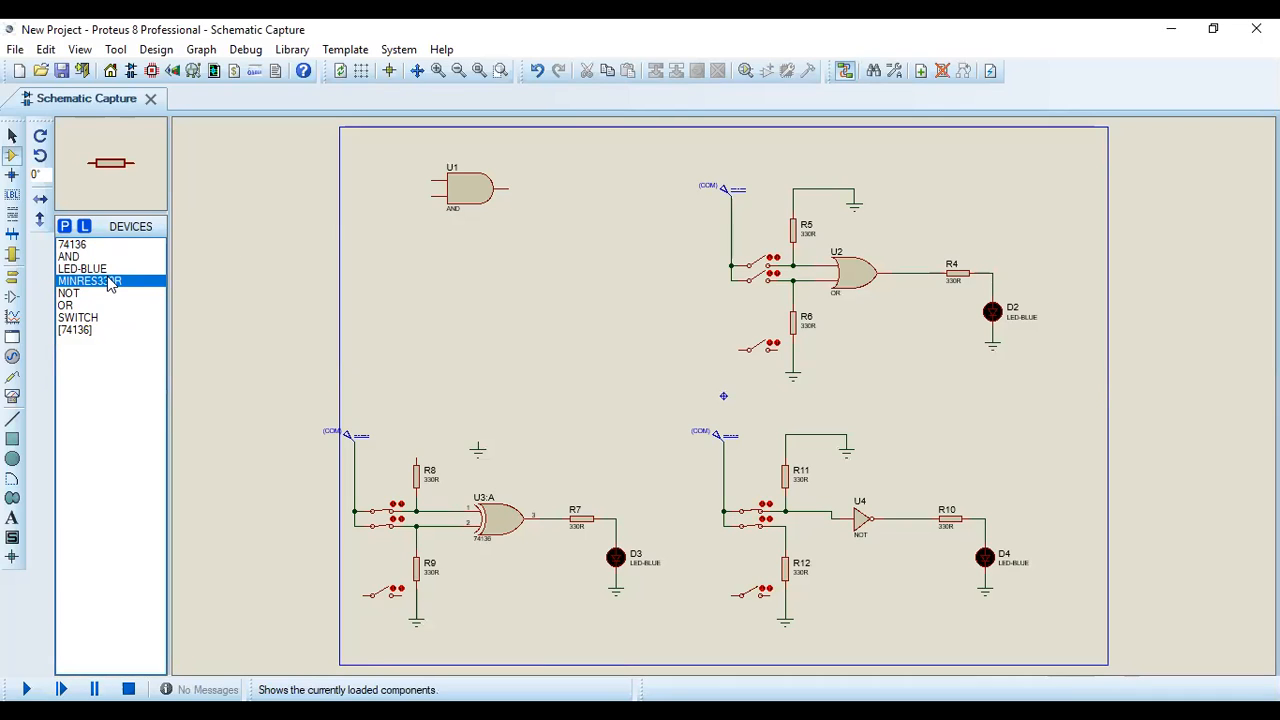
{"action": "left_click", "coordinate": [407, 250]}
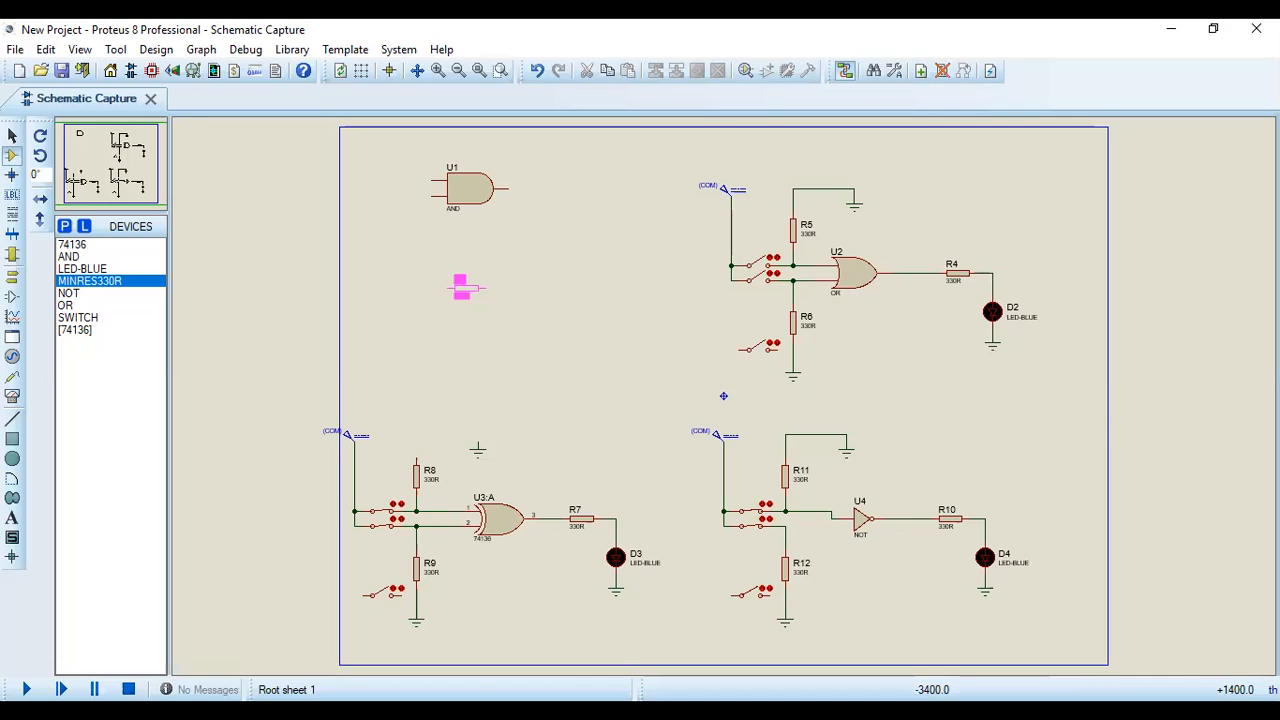
{"action": "left_click", "coordinate": [393, 241]}
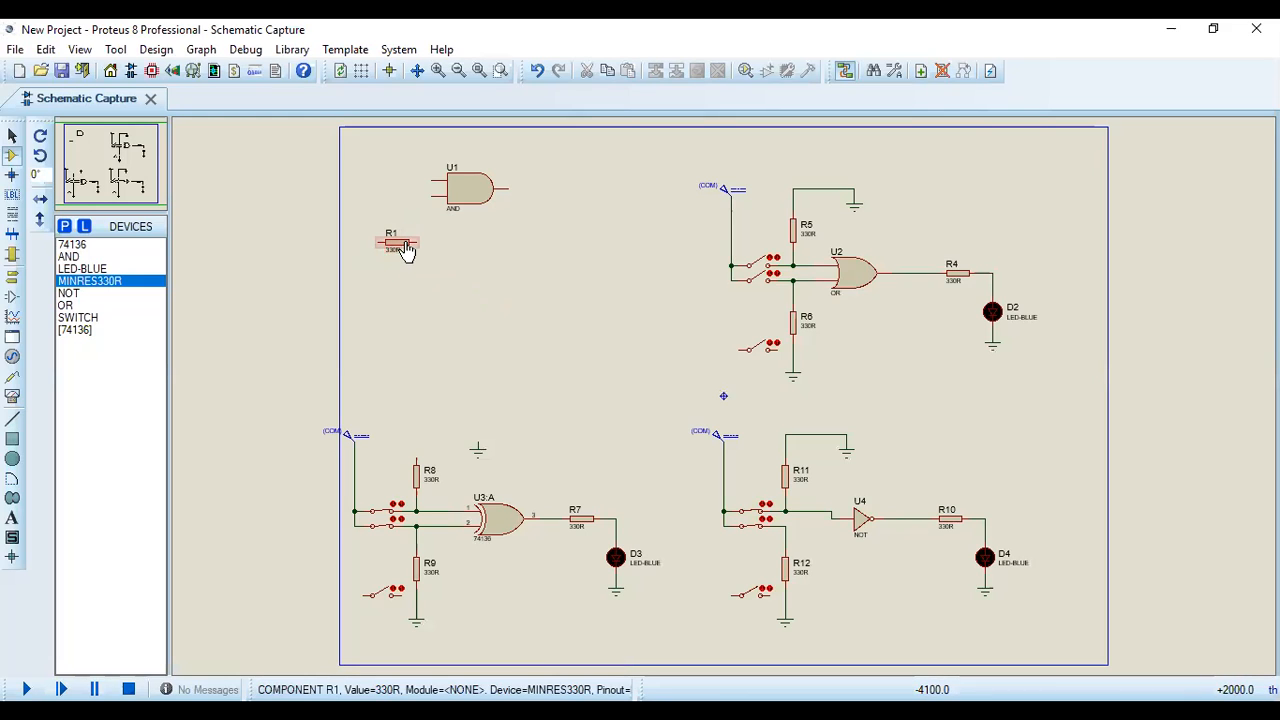
Step: Rotate resistor R1 clockwise and wire its upper end to the lower input of AND gate U1
{"action": "right_click", "coordinate": [478, 280]}
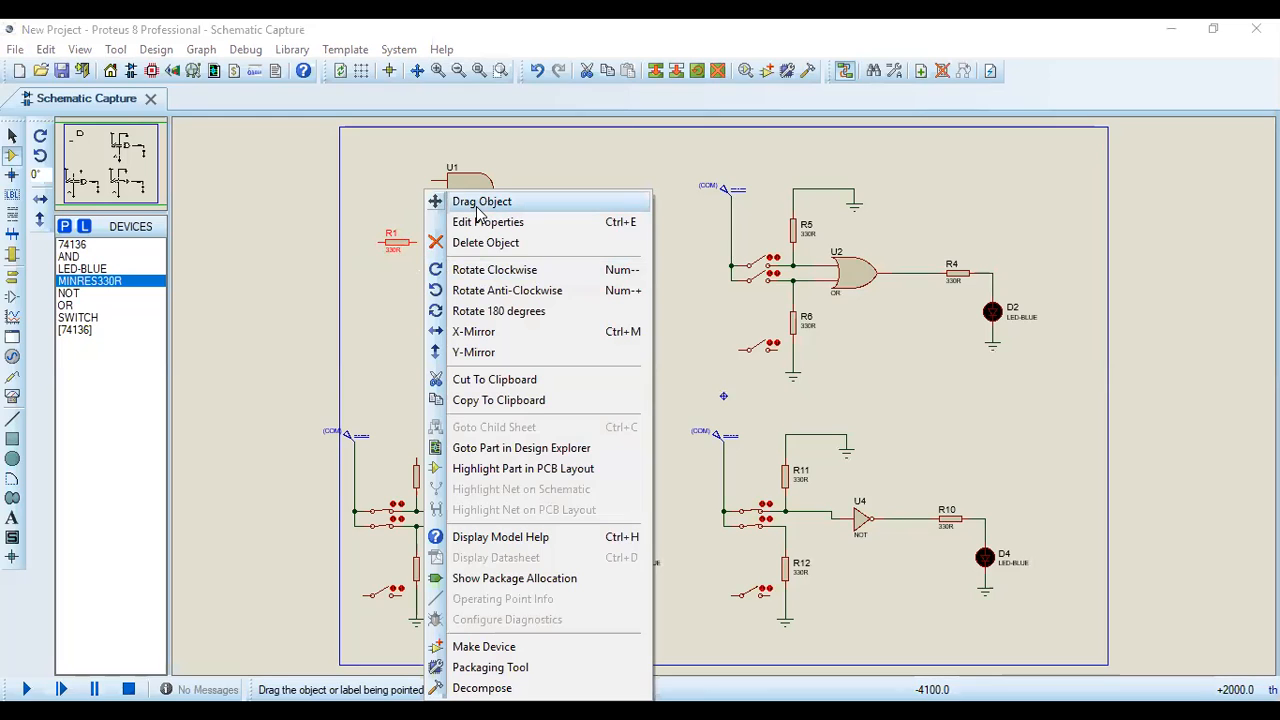
{"action": "left_click", "coordinate": [480, 271]}
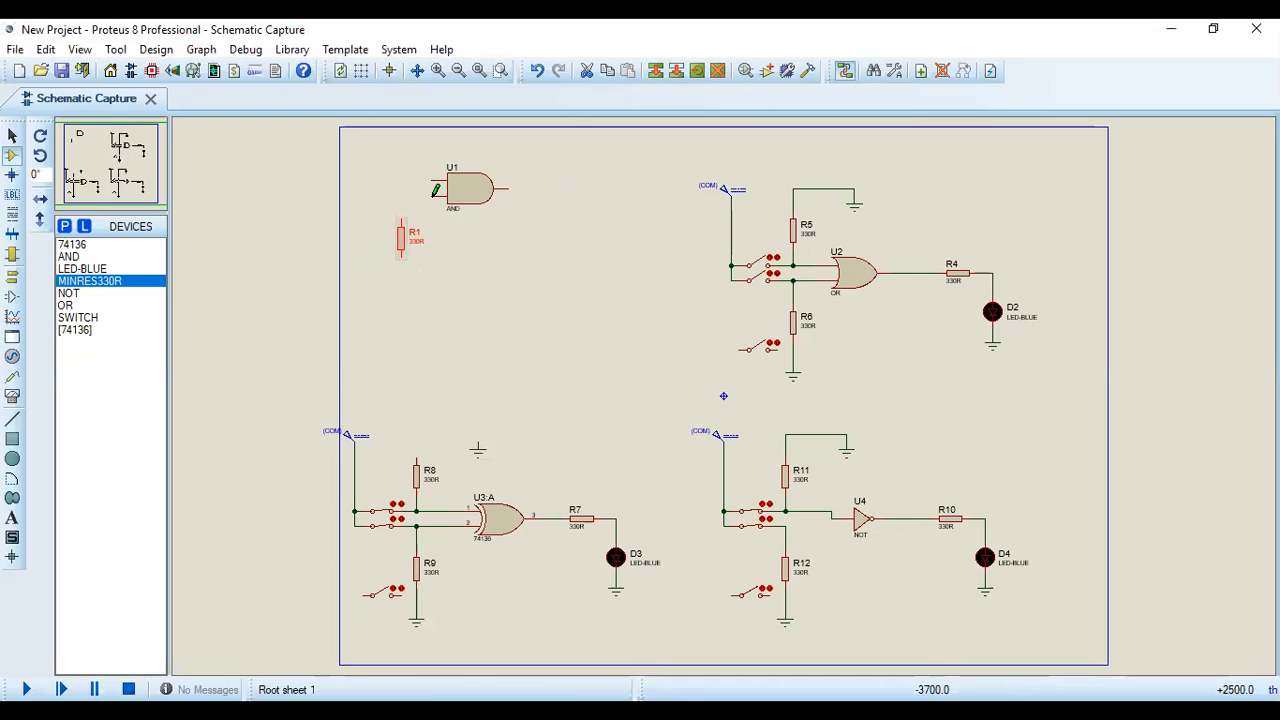
{"action": "left_click", "coordinate": [434, 195]}
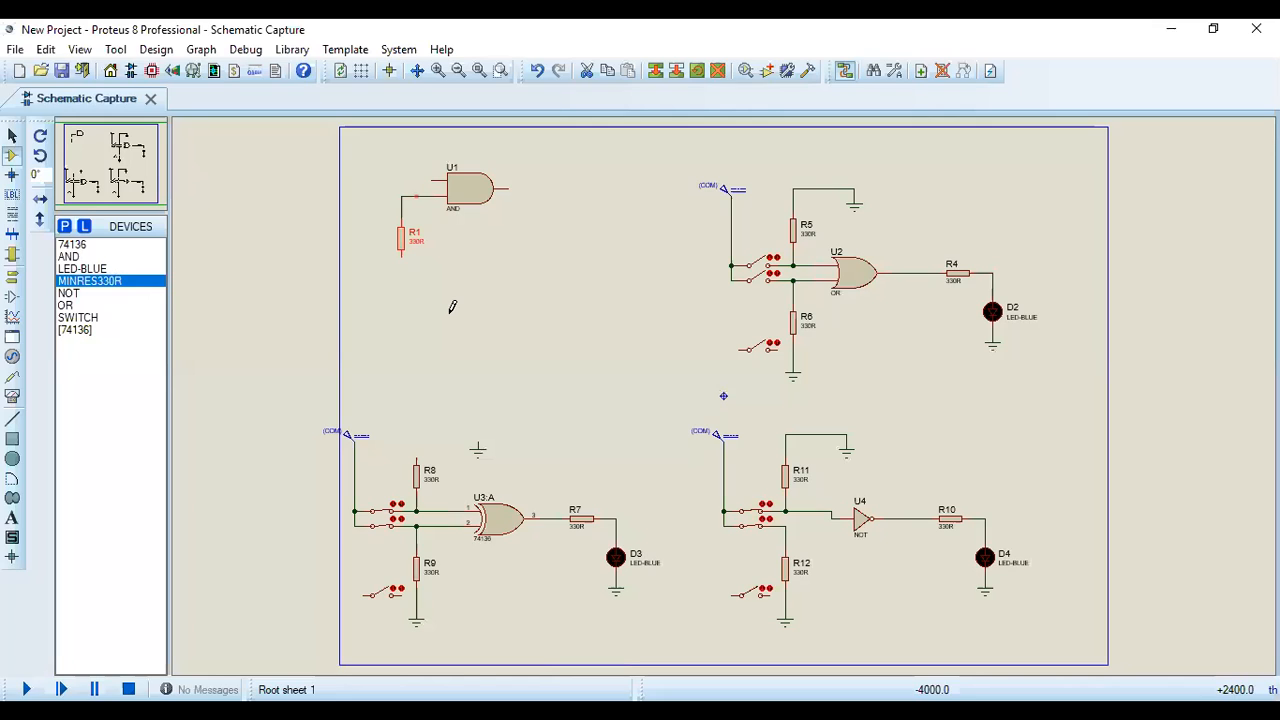
{"action": "left_click", "coordinate": [452, 306]}
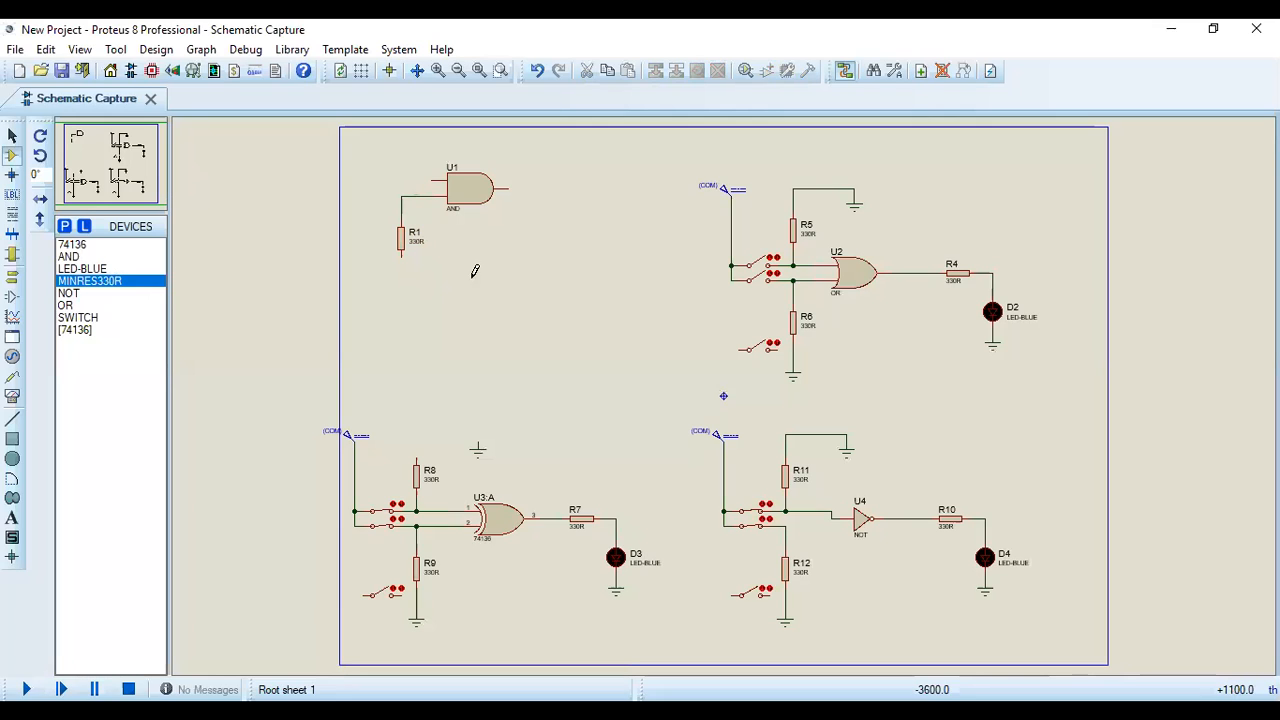
Step: Place a second MINRES330R resistor above and to the left of the AND gate U1
{"action": "left_click", "coordinate": [477, 271]}
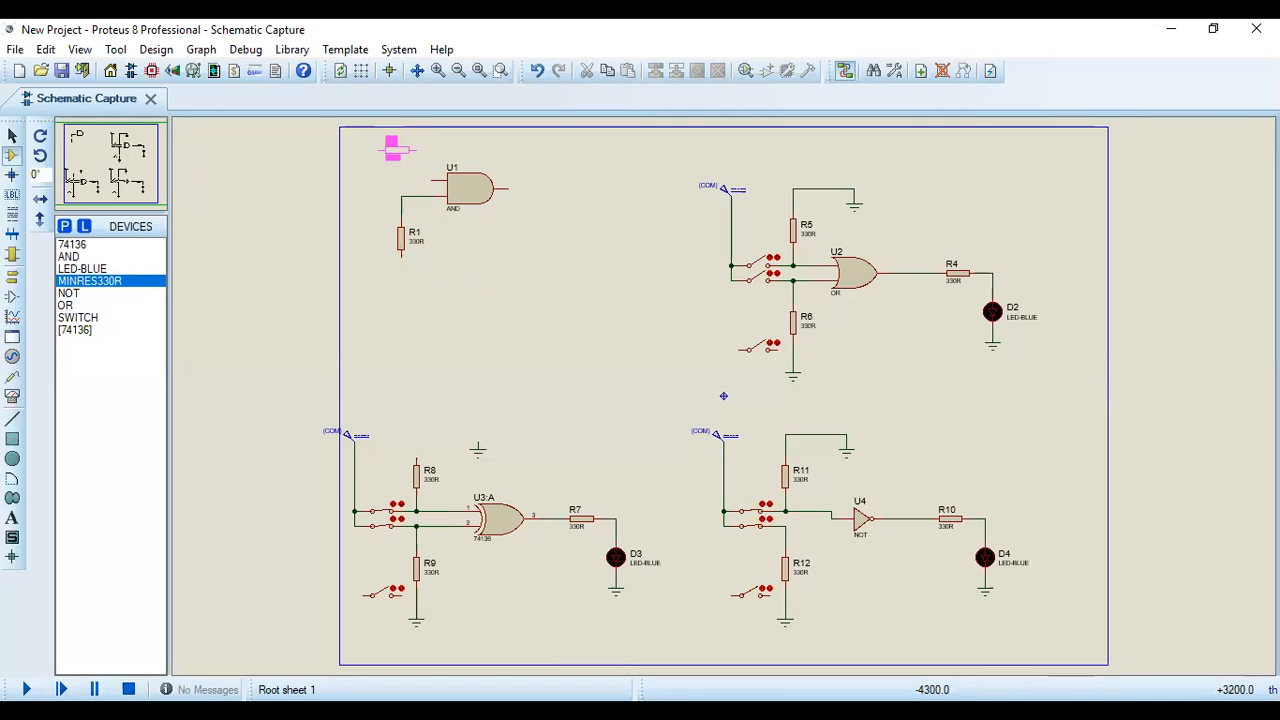
{"action": "left_click", "coordinate": [395, 149]}
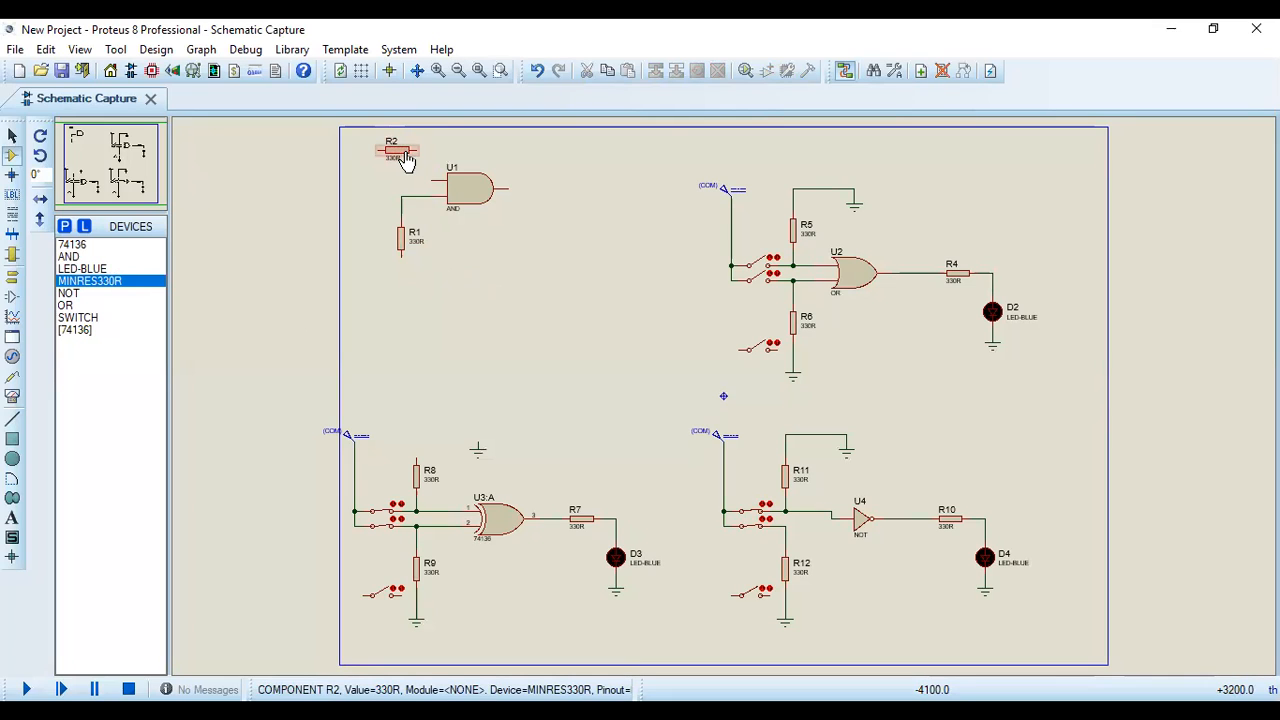
{"action": "left_click", "coordinate": [405, 160]}
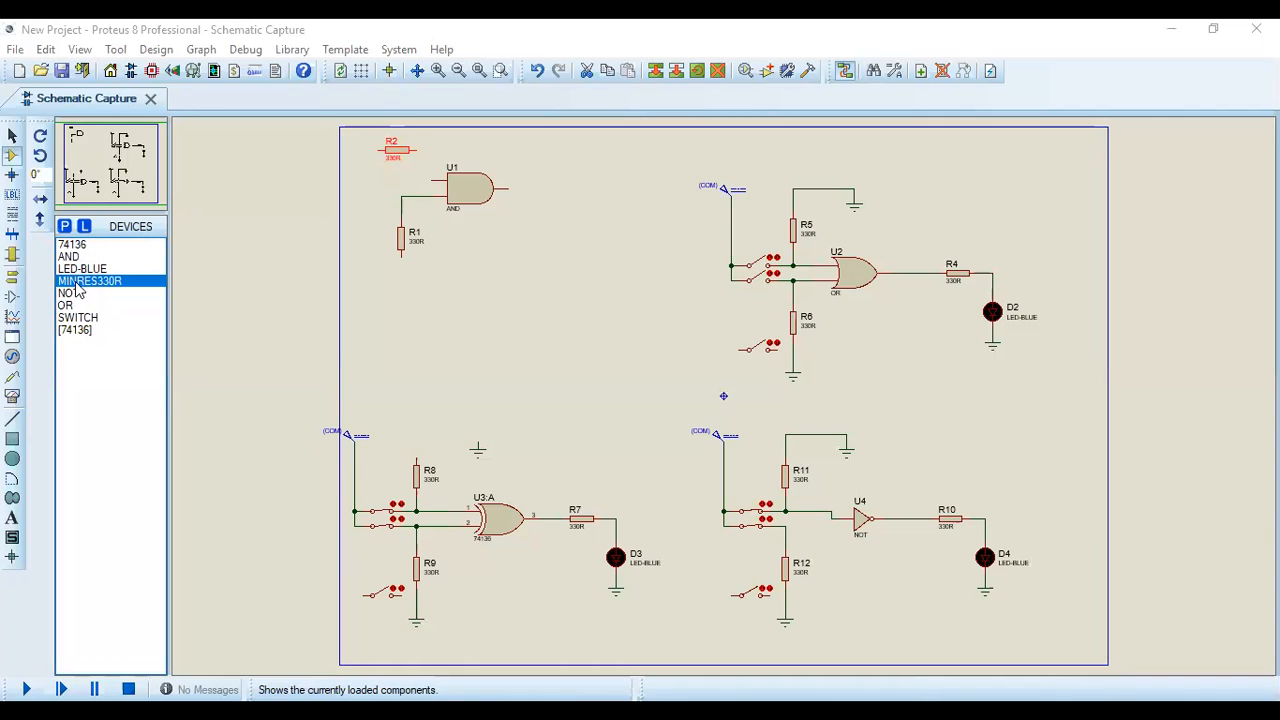
Step: Search the device library for "res" and add the generic RES resistor to the project's device list
{"action": "left_click", "coordinate": [66, 227]}
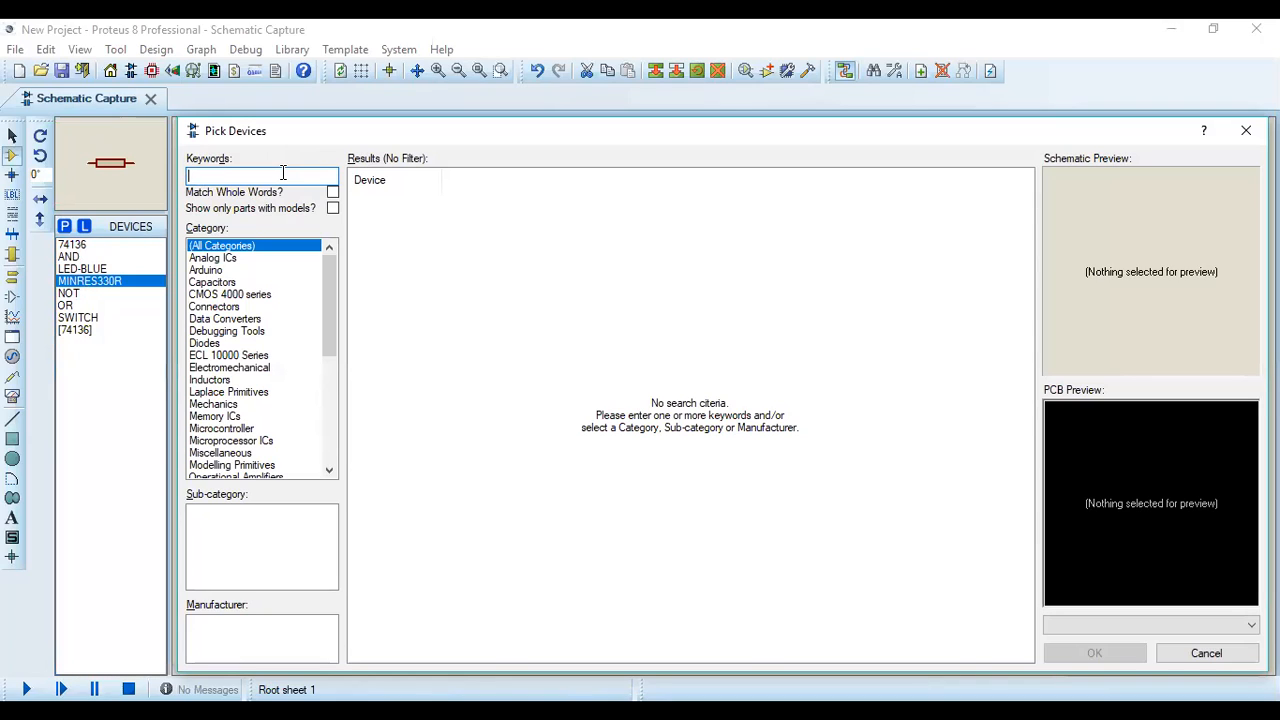
{"action": "type", "text": "resi"}
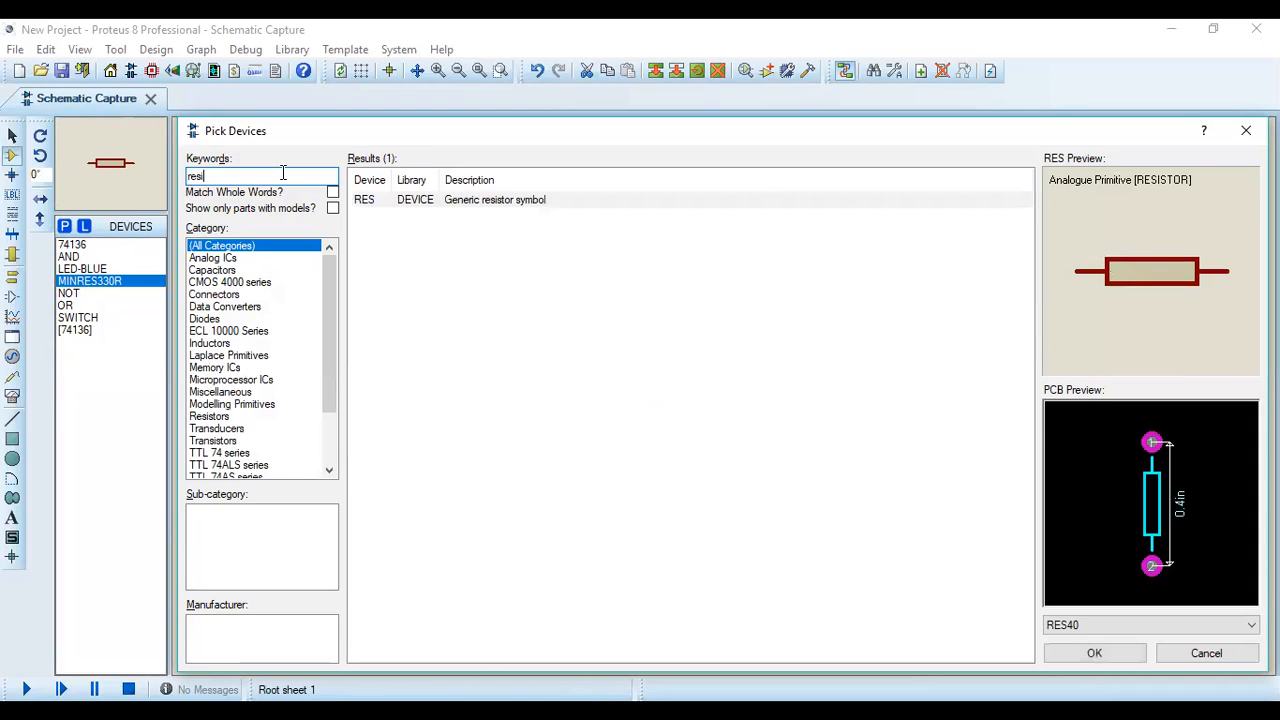
{"action": "key", "text": "BackSpace"}
{"action": "type", "text": "i"}
{"action": "key", "text": "BackSpace"}
{"action": "key", "text": "BackSpace"}
{"action": "type", "text": "d\\"}
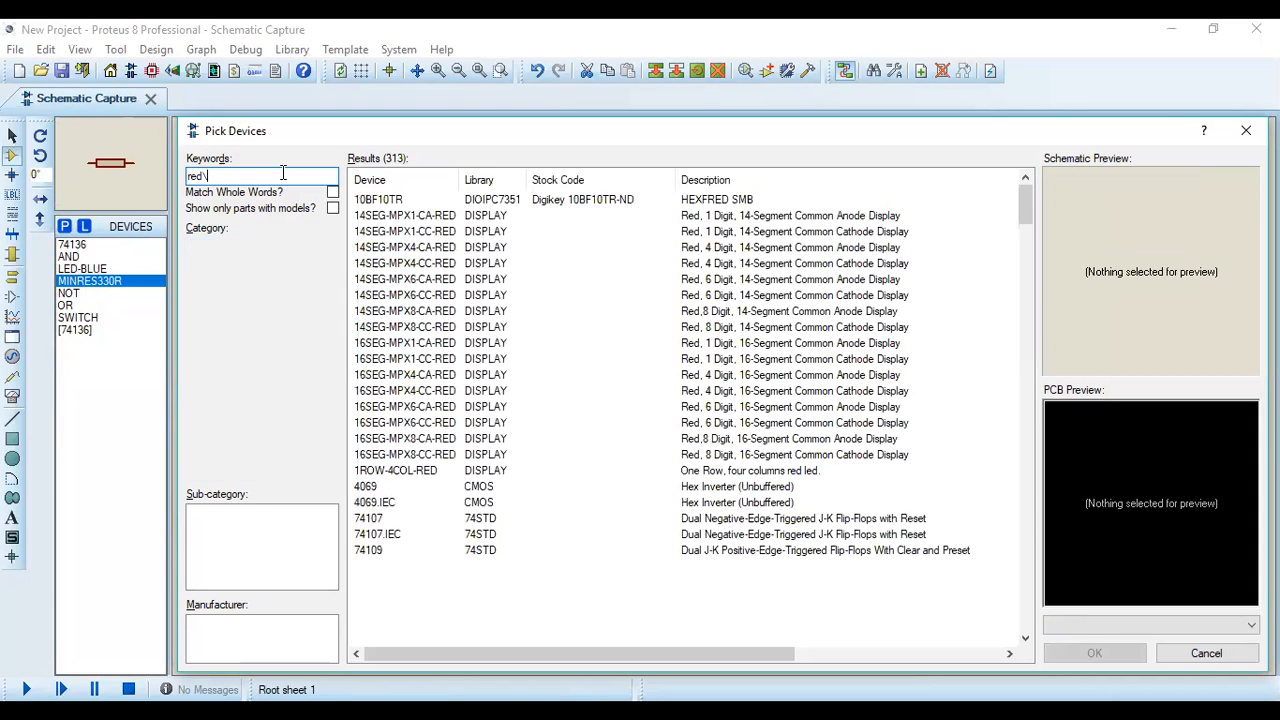
{"action": "key", "text": "BackSpace"}
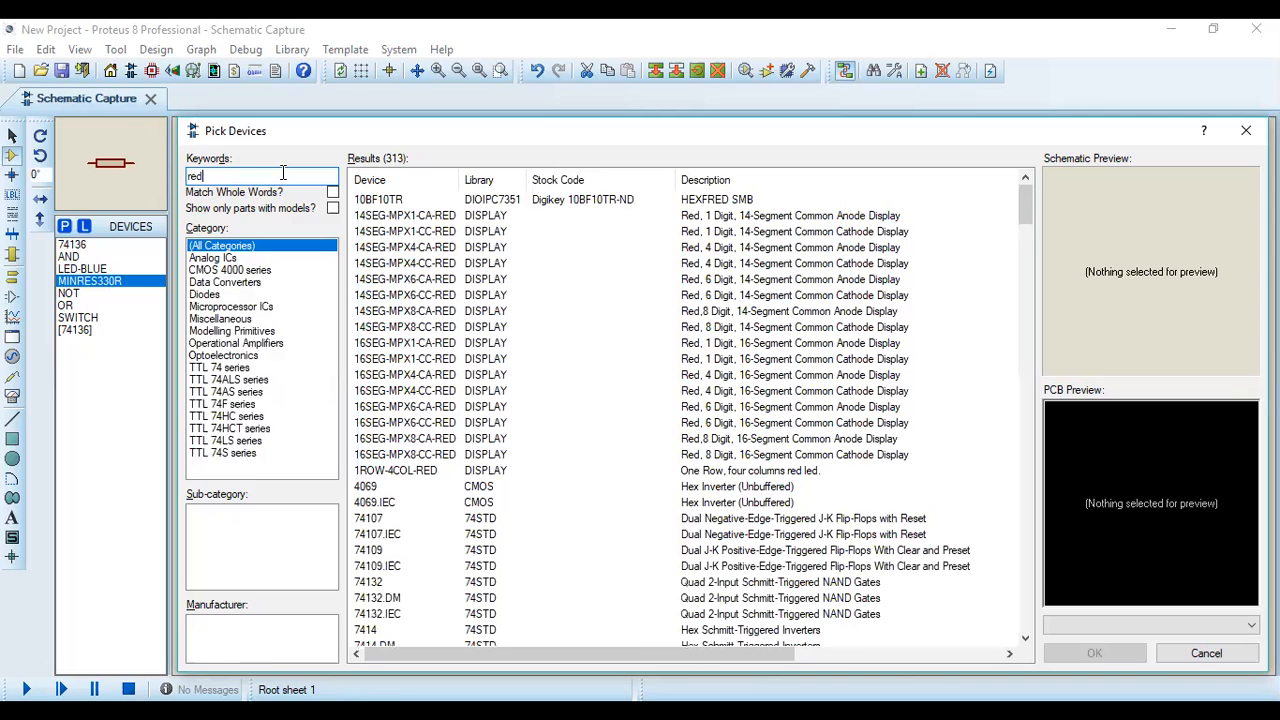
{"action": "key", "text": "BackSpace"}
{"action": "type", "text": "s"}
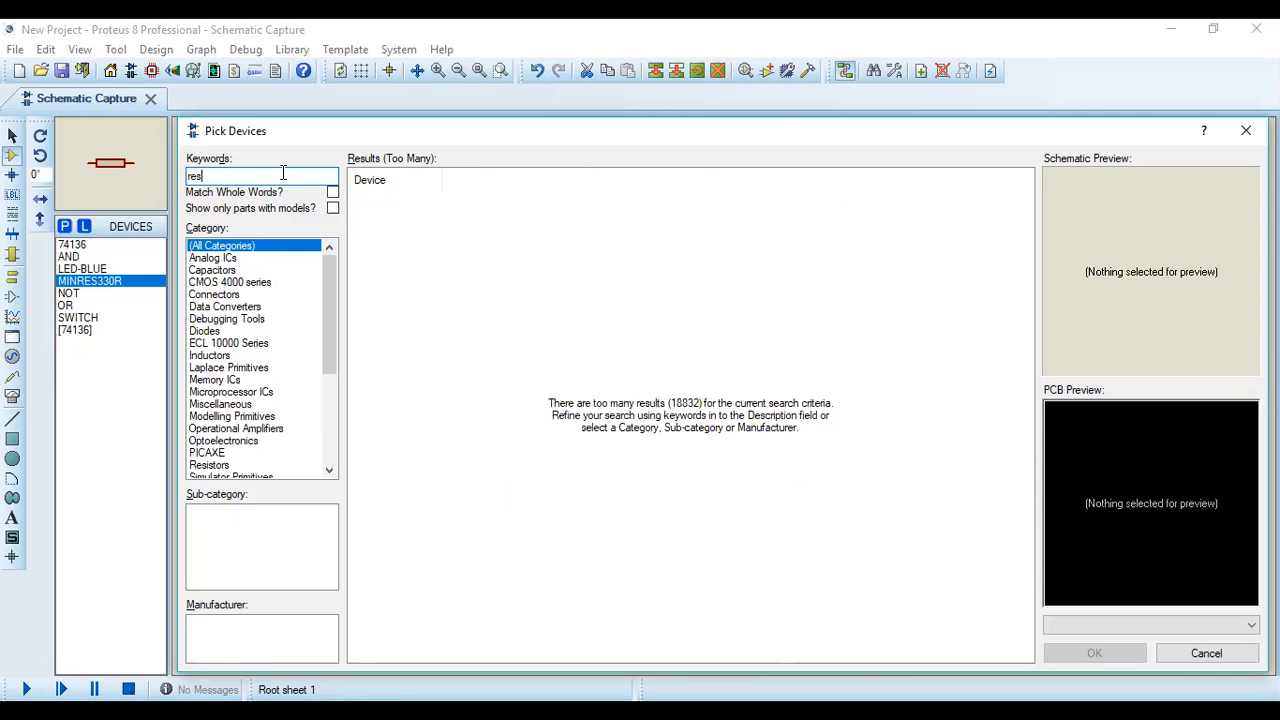
{"action": "key", "text": "Return"}
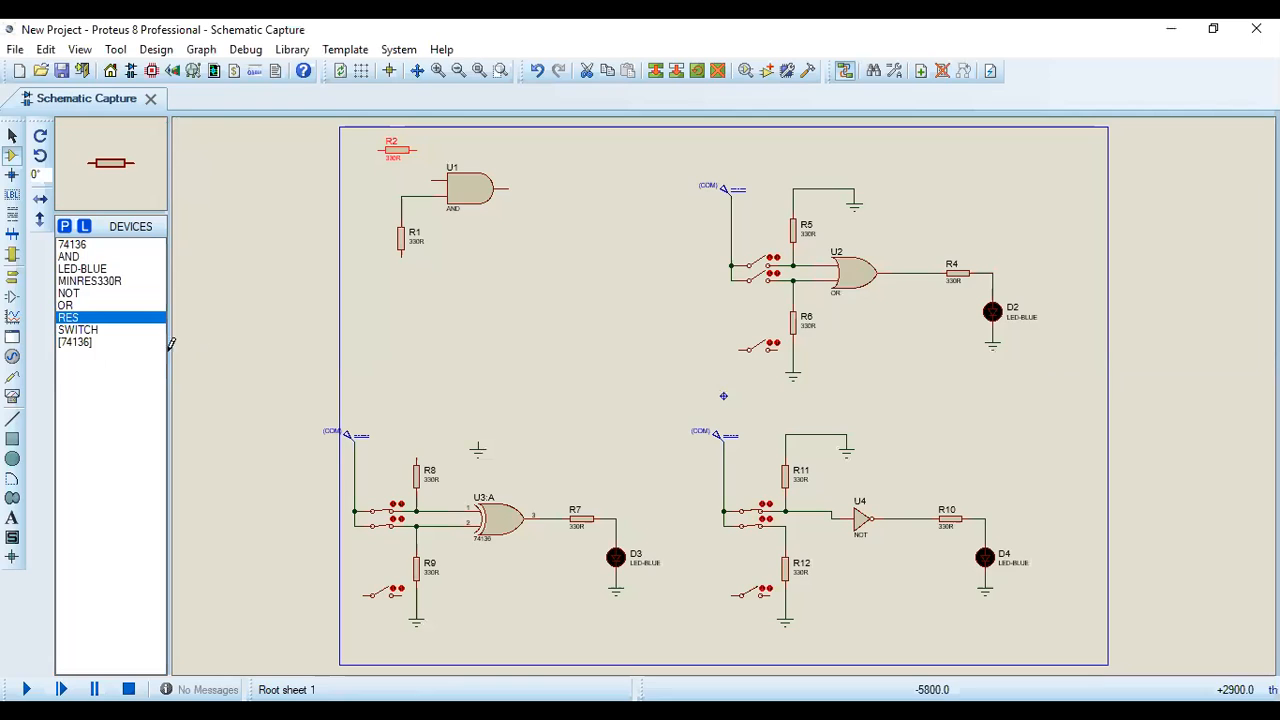
{"action": "key", "text": "Escape"}
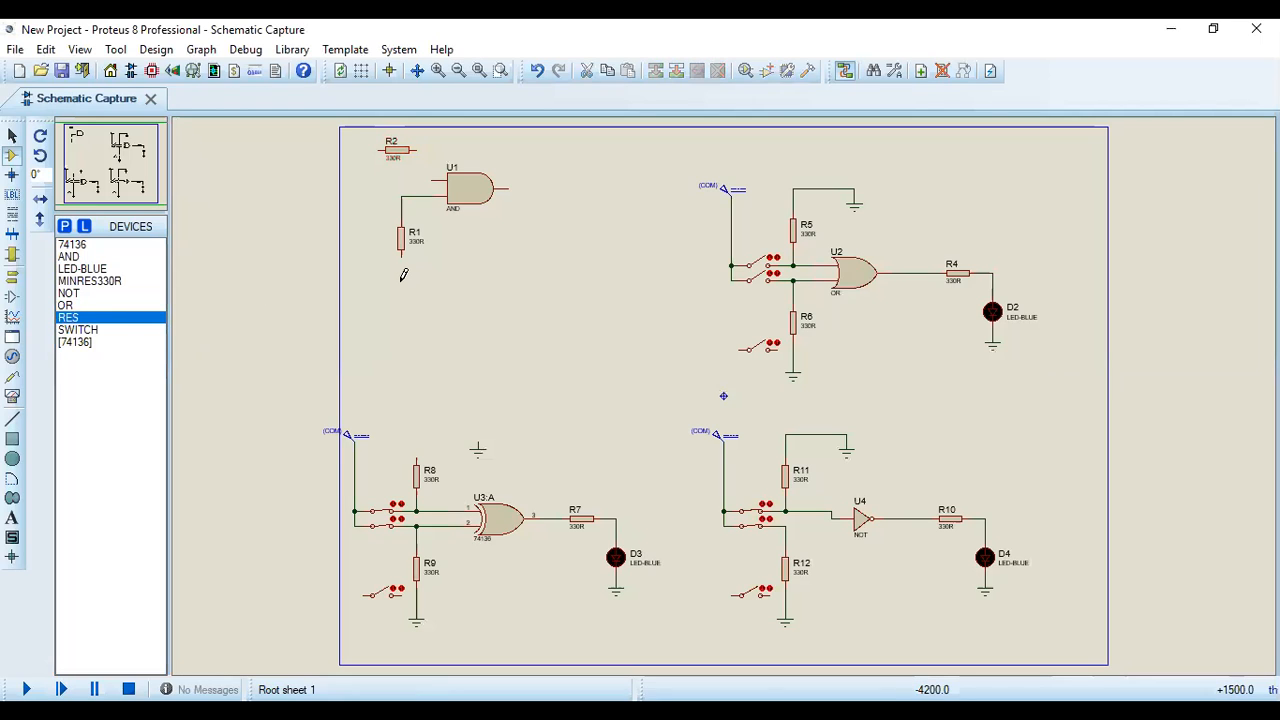
Step: Place a RES resistor level with the output of AND gate U1 and set its value to 330
{"action": "left_click", "coordinate": [427, 286]}
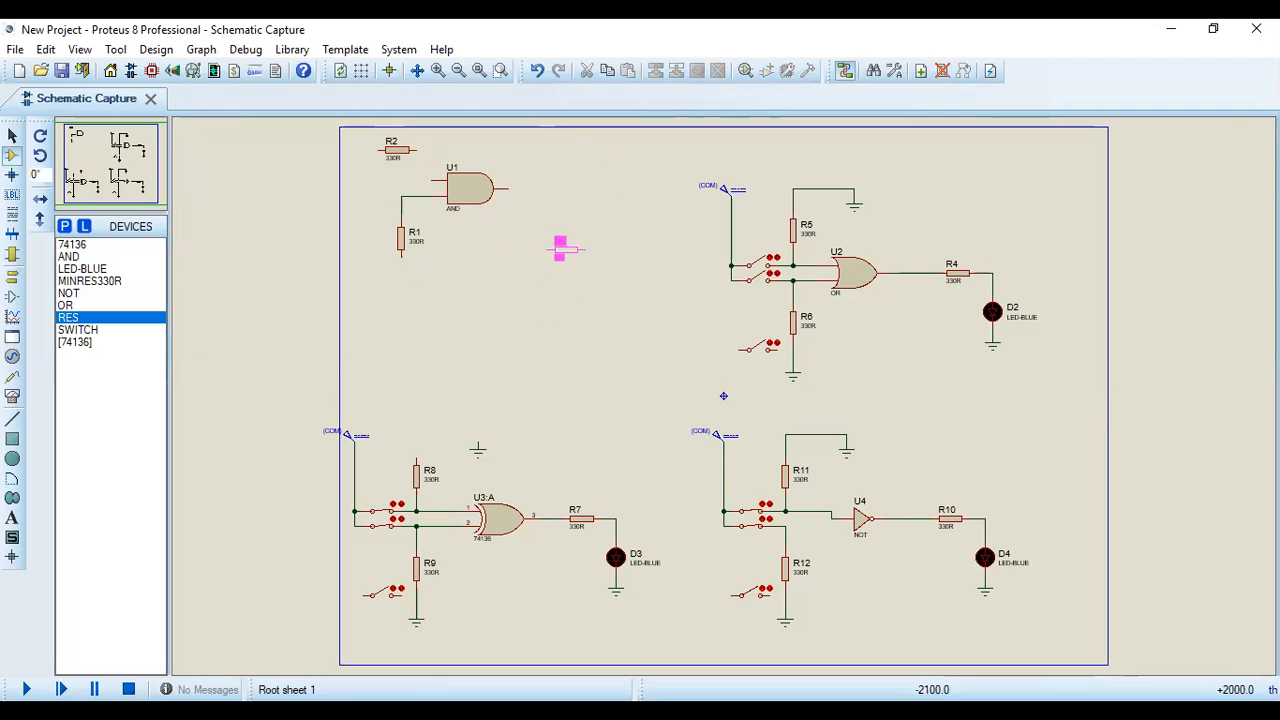
{"action": "left_click", "coordinate": [565, 188]}
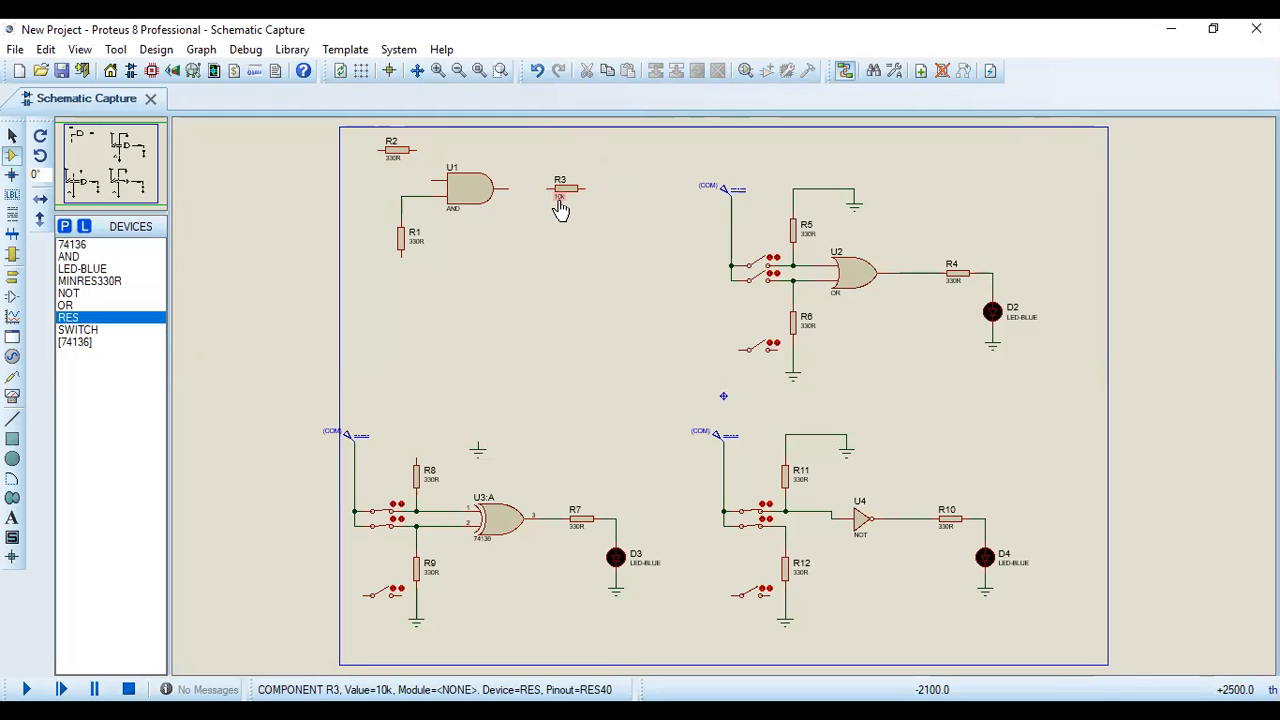
{"action": "left_click", "coordinate": [560, 208]}
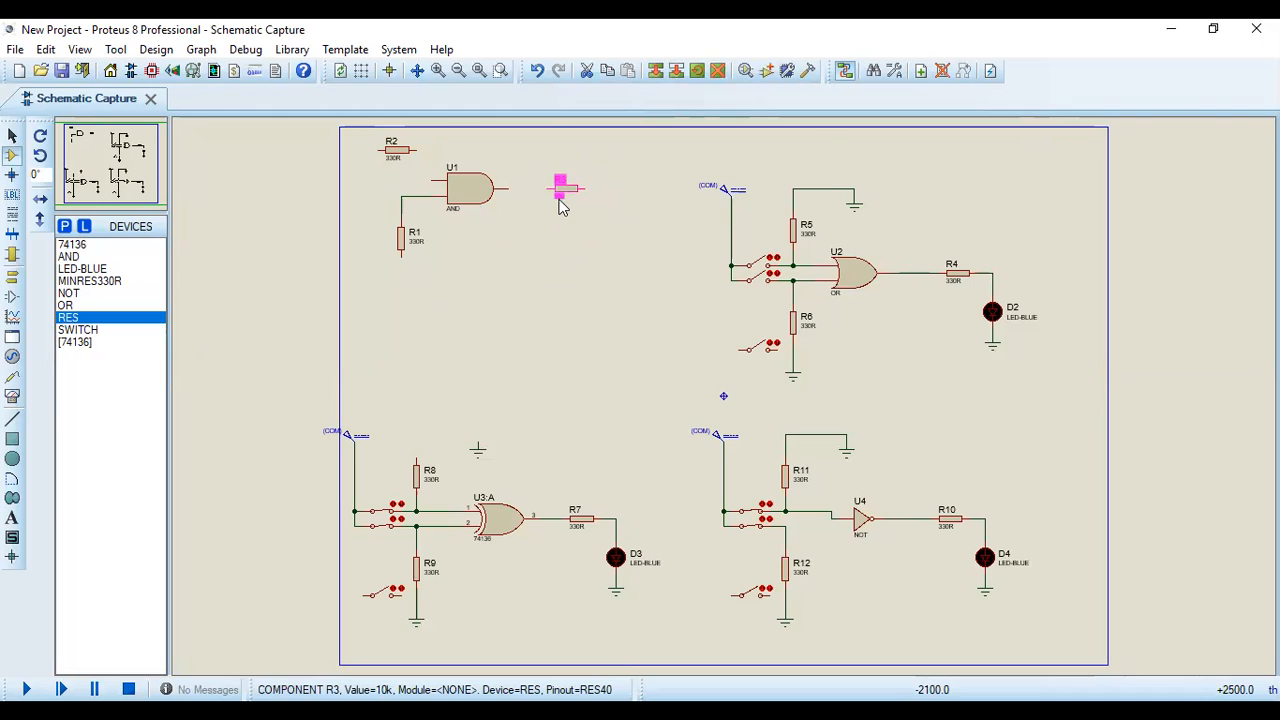
{"action": "double_click", "coordinate": [560, 196]}
{"action": "left_click", "coordinate": [583, 214]}
{"action": "key", "text": "BackSpace"}
{"action": "key", "text": "BackSpace"}
{"action": "key", "text": "BackSpace"}
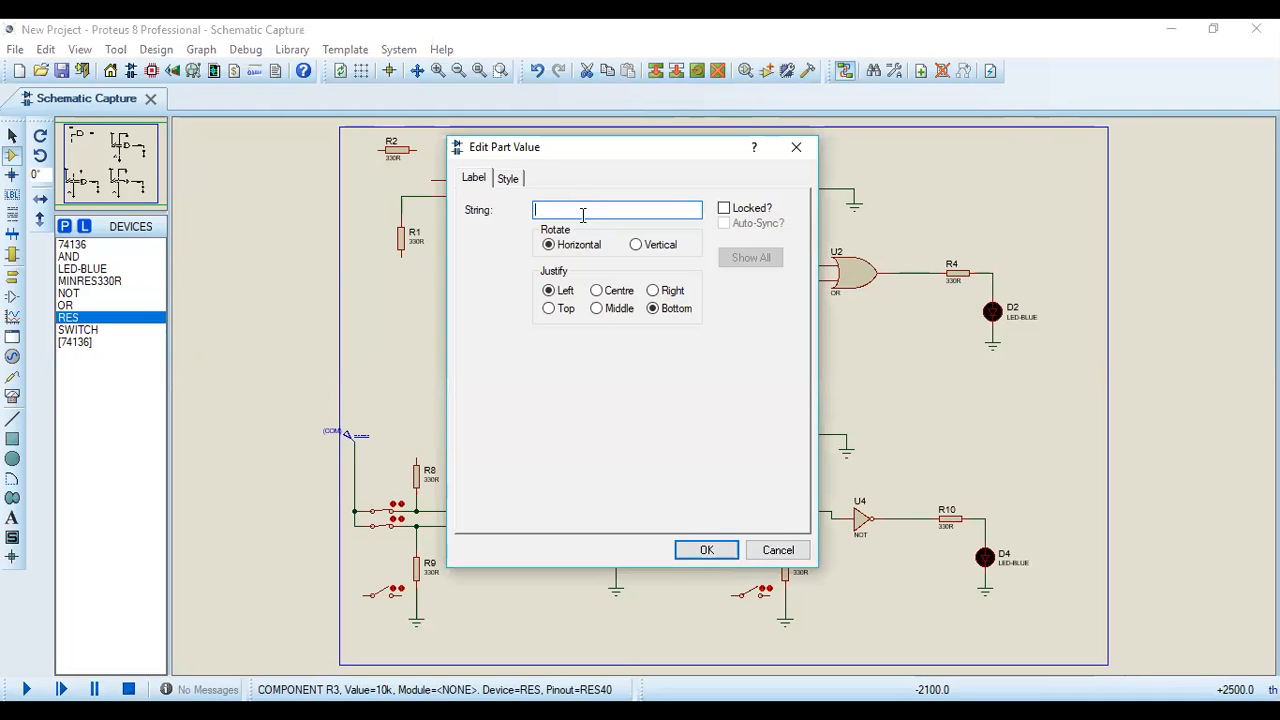
{"action": "type", "text": "330"}
{"action": "key", "text": "Return"}
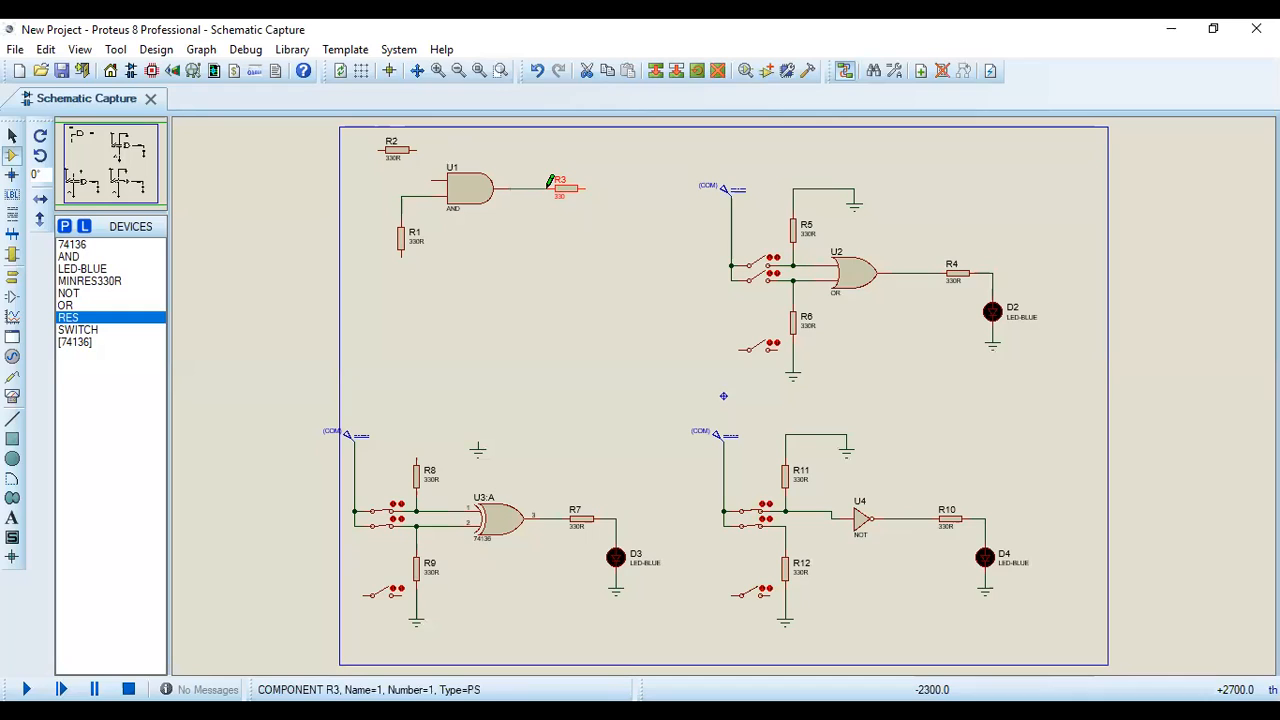
Step: Rotate resistor R2 clockwise and shift it slightly down to connect its lower end to the upper input of AND gate U1
{"action": "left_click", "coordinate": [400, 145]}
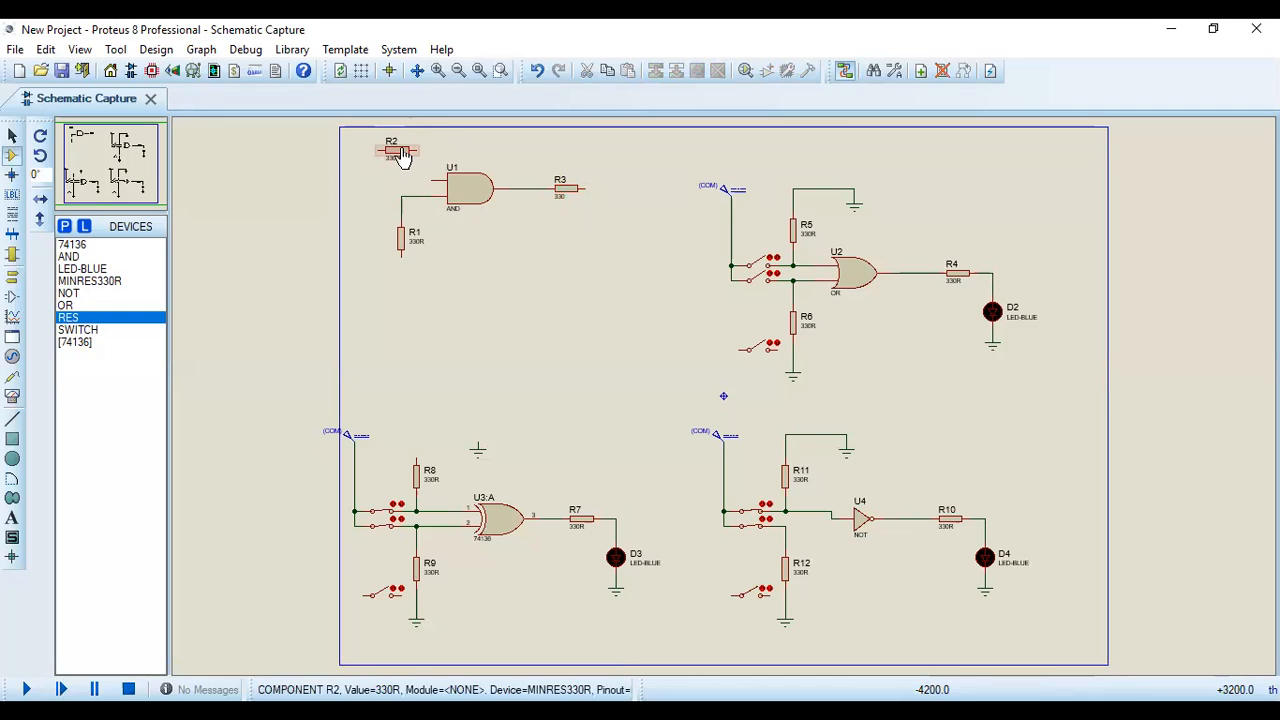
{"action": "left_click", "coordinate": [403, 155]}
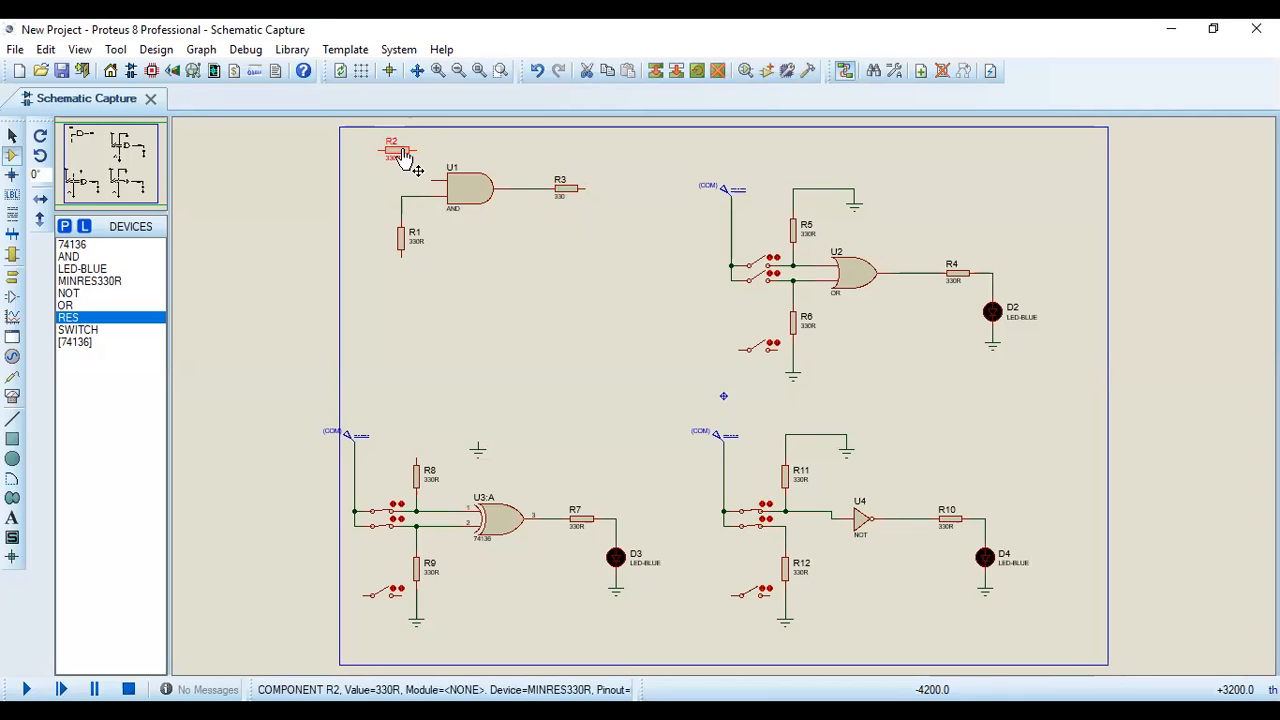
{"action": "right_click", "coordinate": [405, 158]}
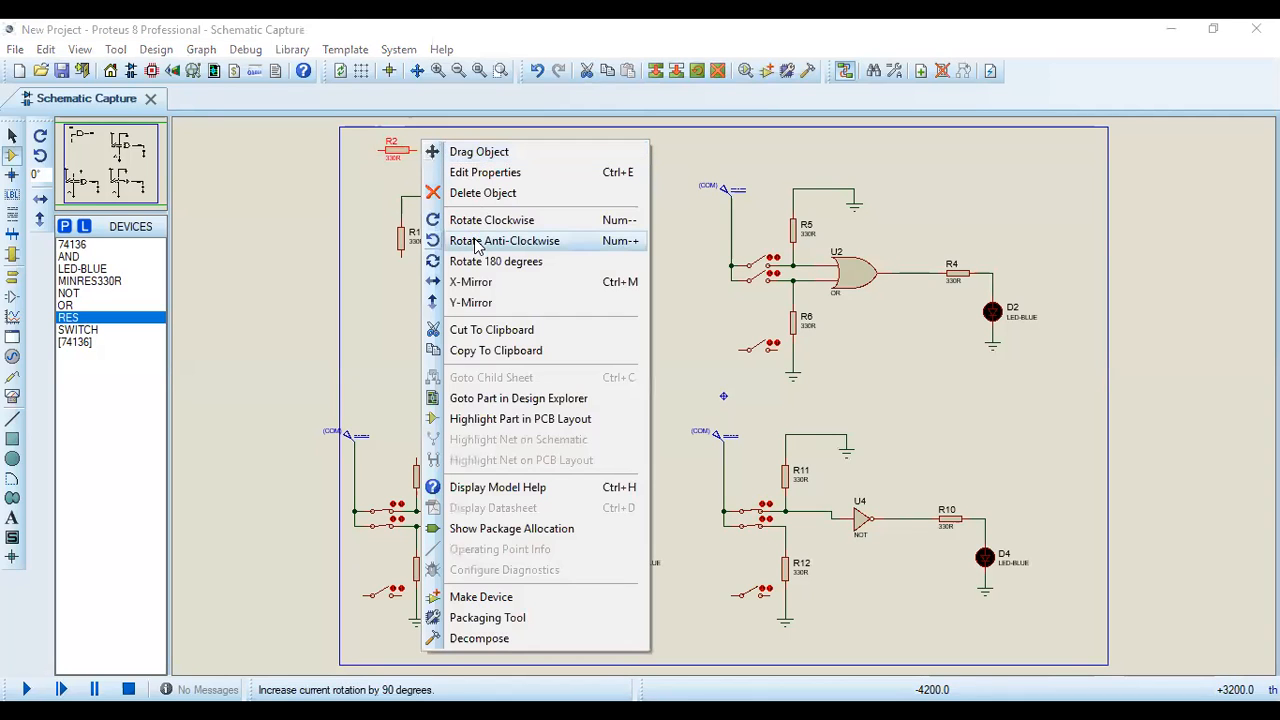
{"action": "left_click", "coordinate": [477, 227]}
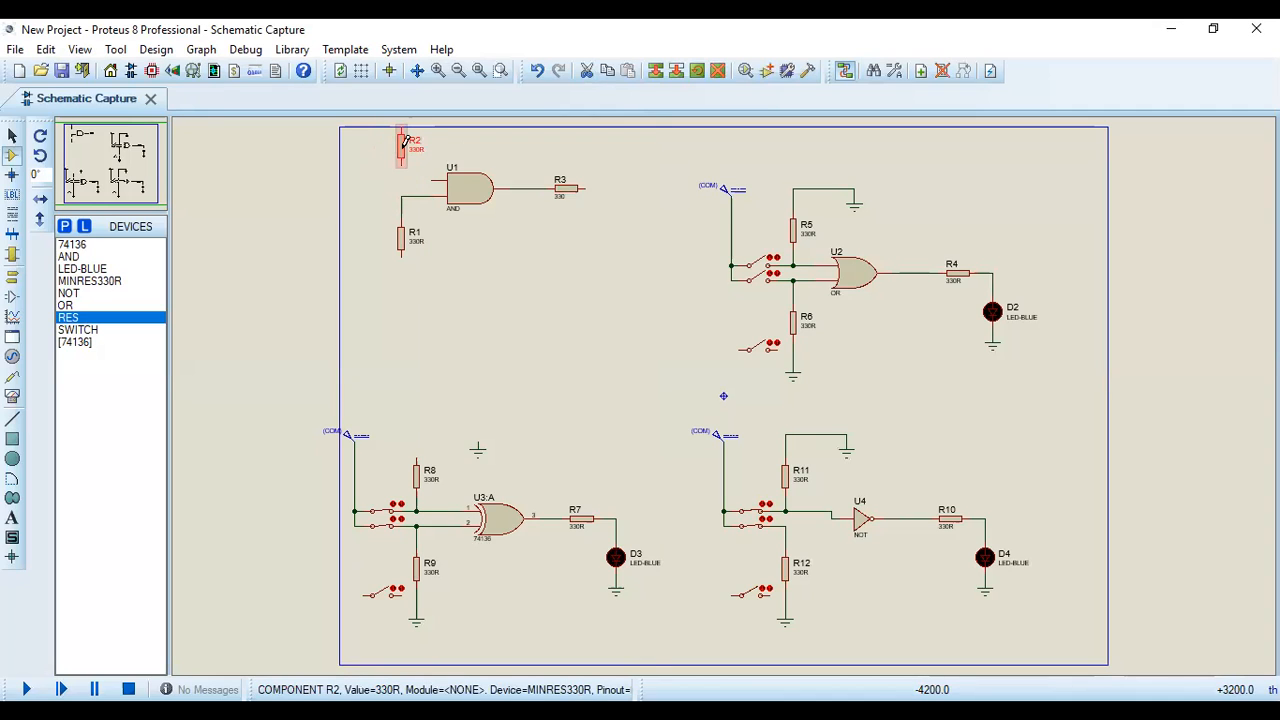
{"action": "right_click", "coordinate": [405, 142]}
{"action": "left_click", "coordinate": [467, 151]}
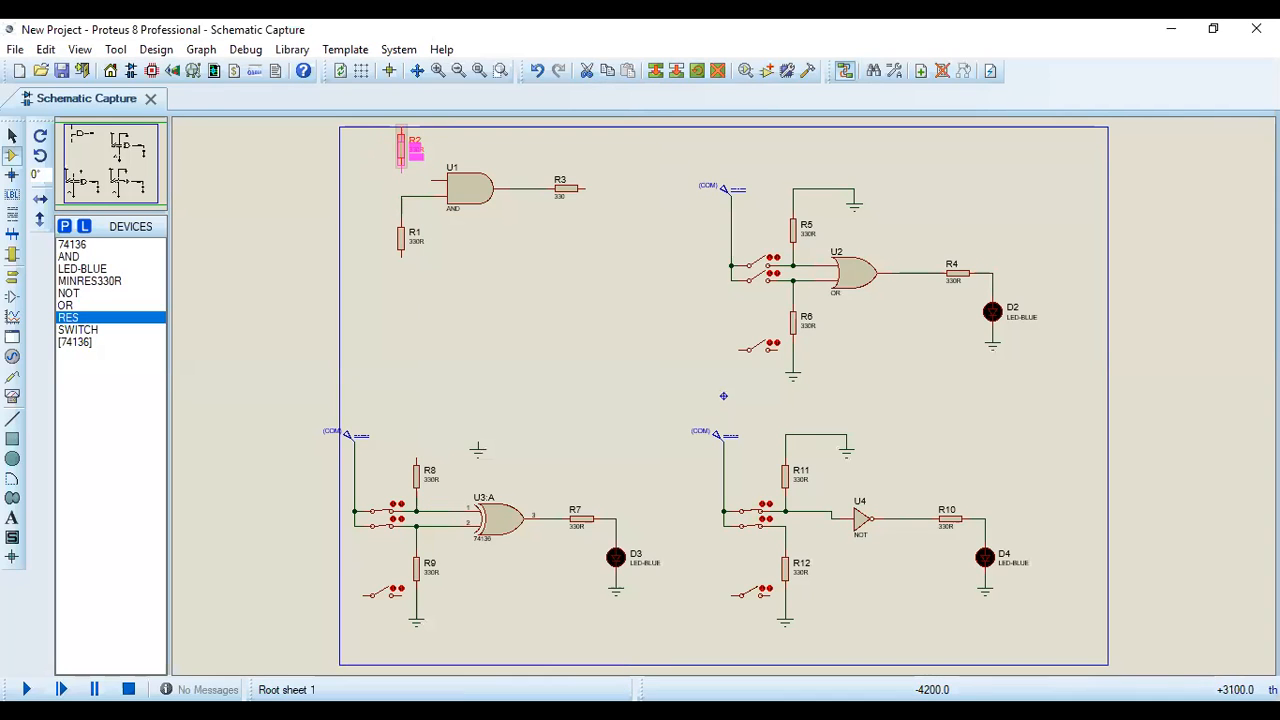
{"action": "left_click", "coordinate": [413, 152]}
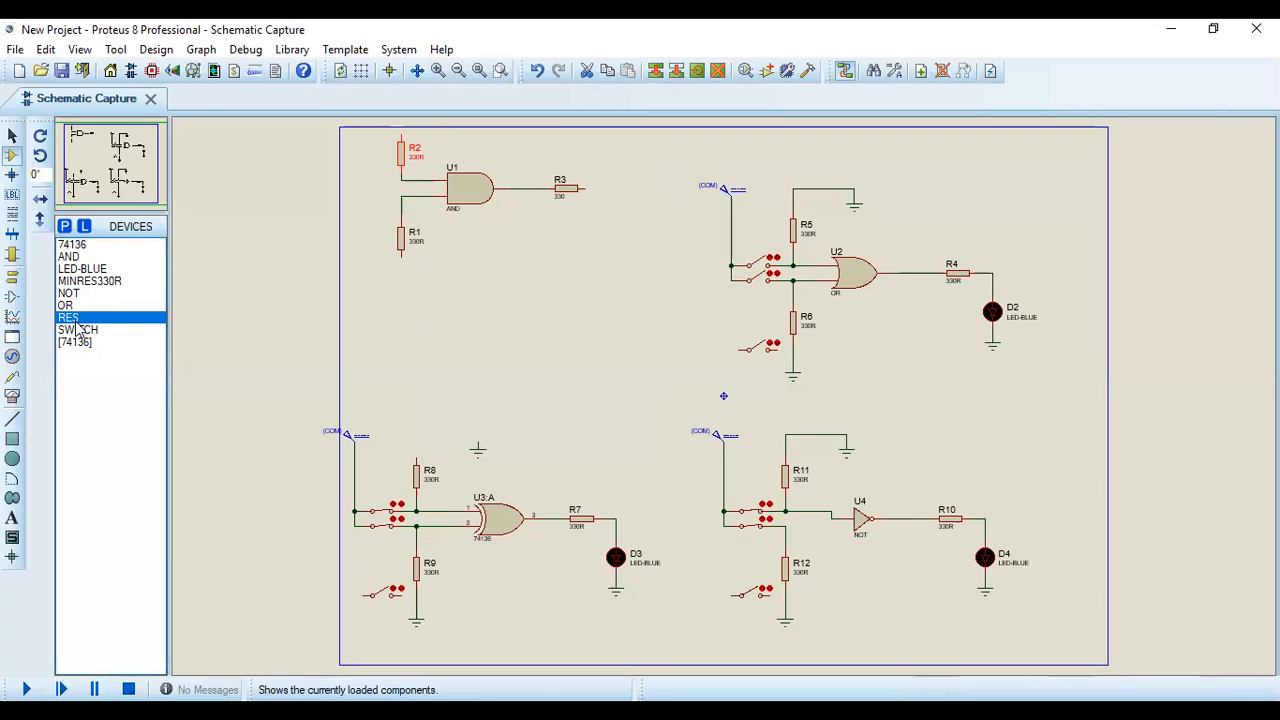
Step: Place a LED-BLUE to the lower right of resistor R3 and wire its upper pin to R3's free end
{"action": "left_click", "coordinate": [80, 270]}
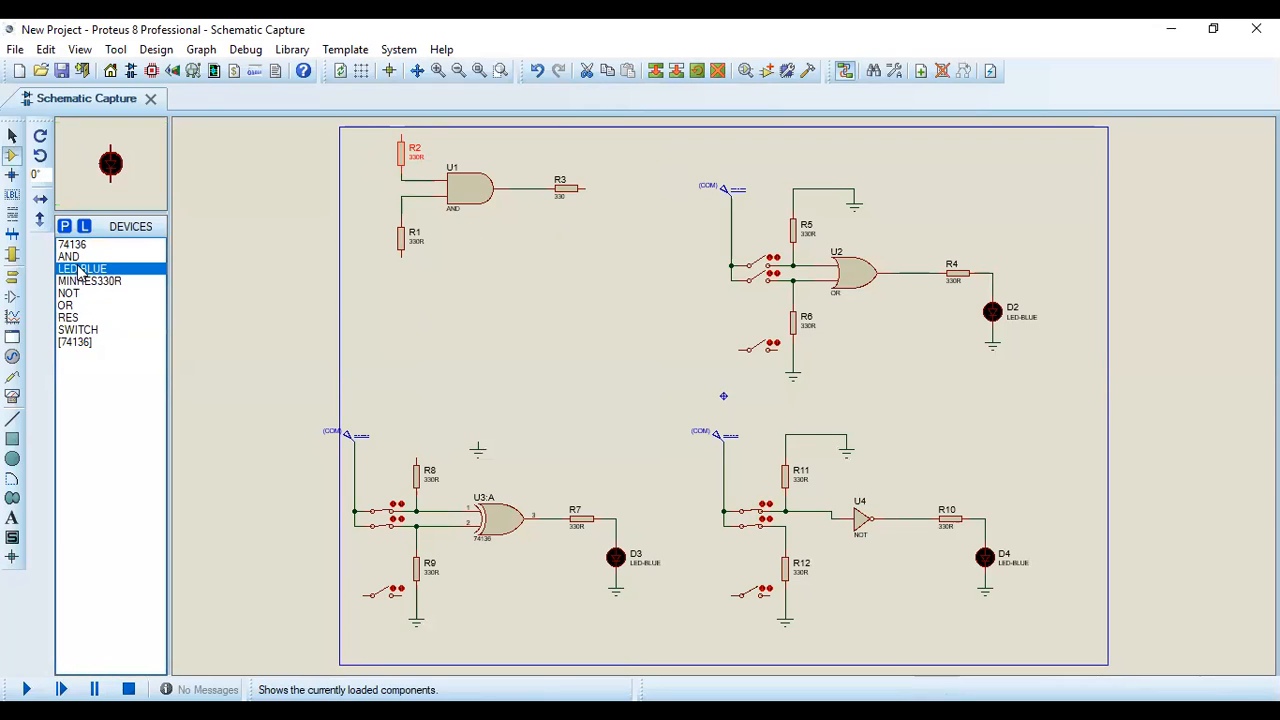
{"action": "left_click", "coordinate": [631, 240]}
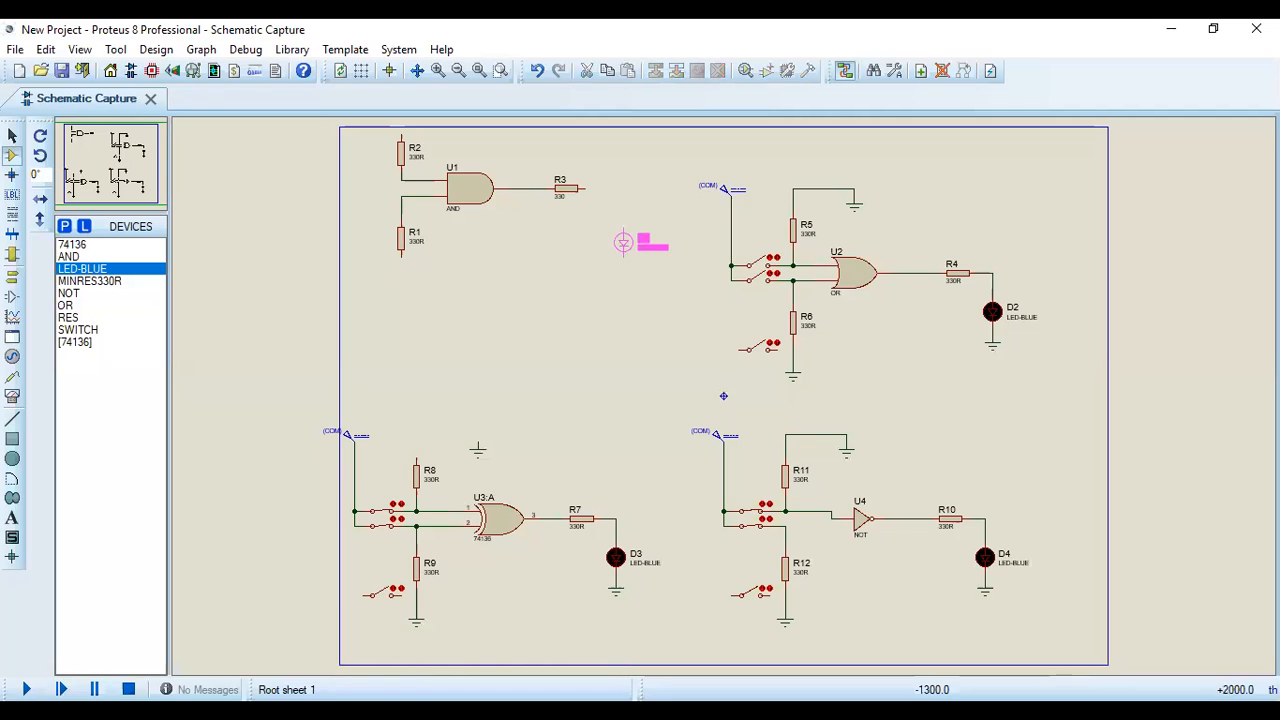
{"action": "left_click", "coordinate": [617, 219]}
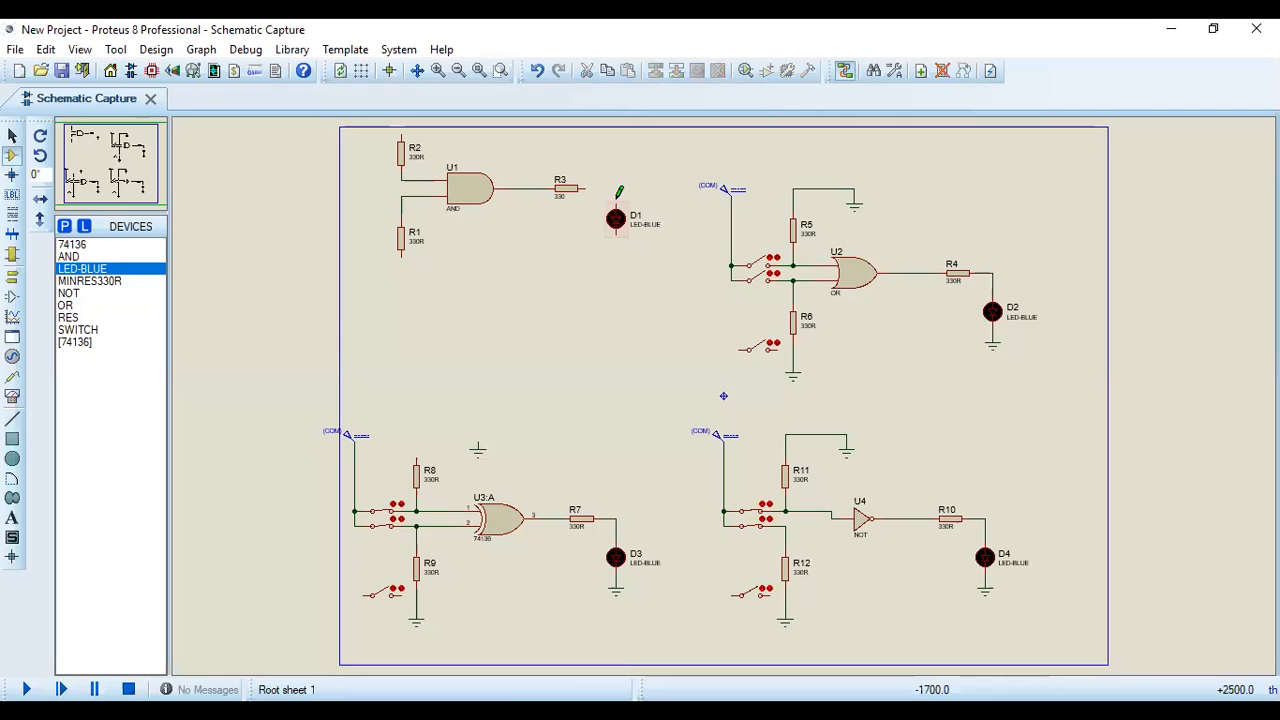
{"action": "left_click", "coordinate": [615, 205]}
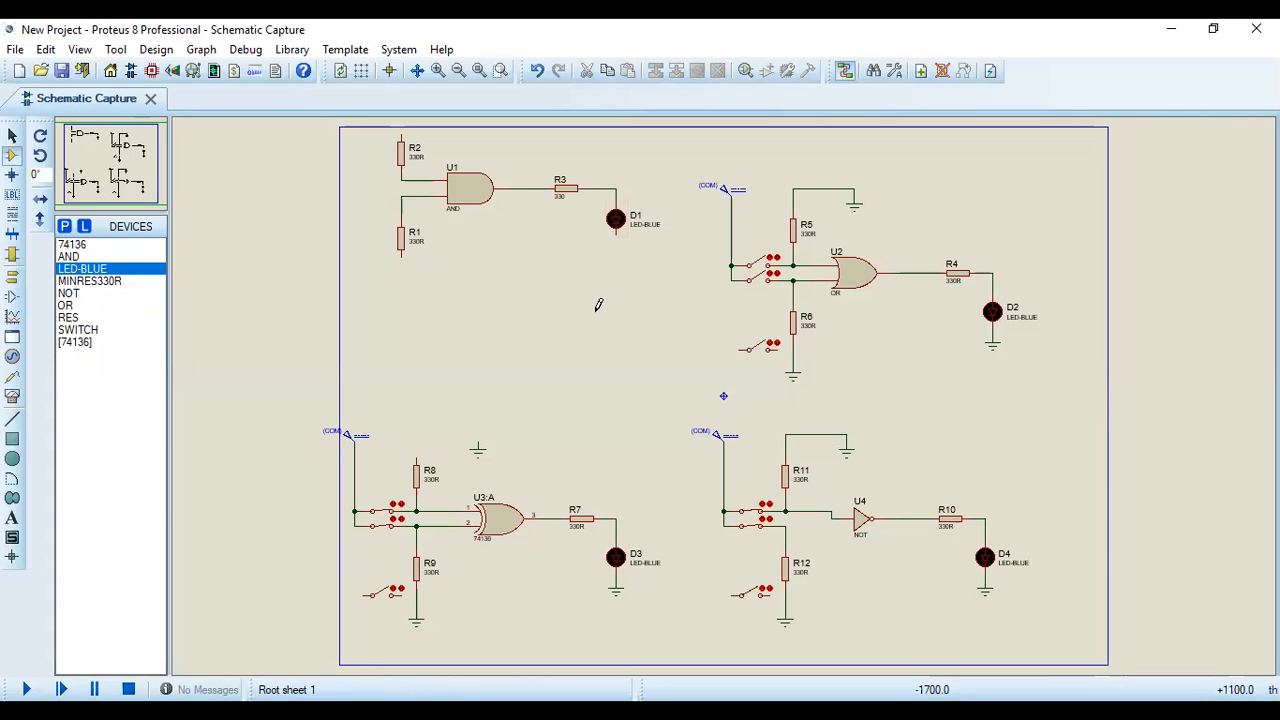
Step: Place ground terminals below LED D1, below resistor R1 and just above AND gate U1
{"action": "right_click", "coordinate": [703, 328]}
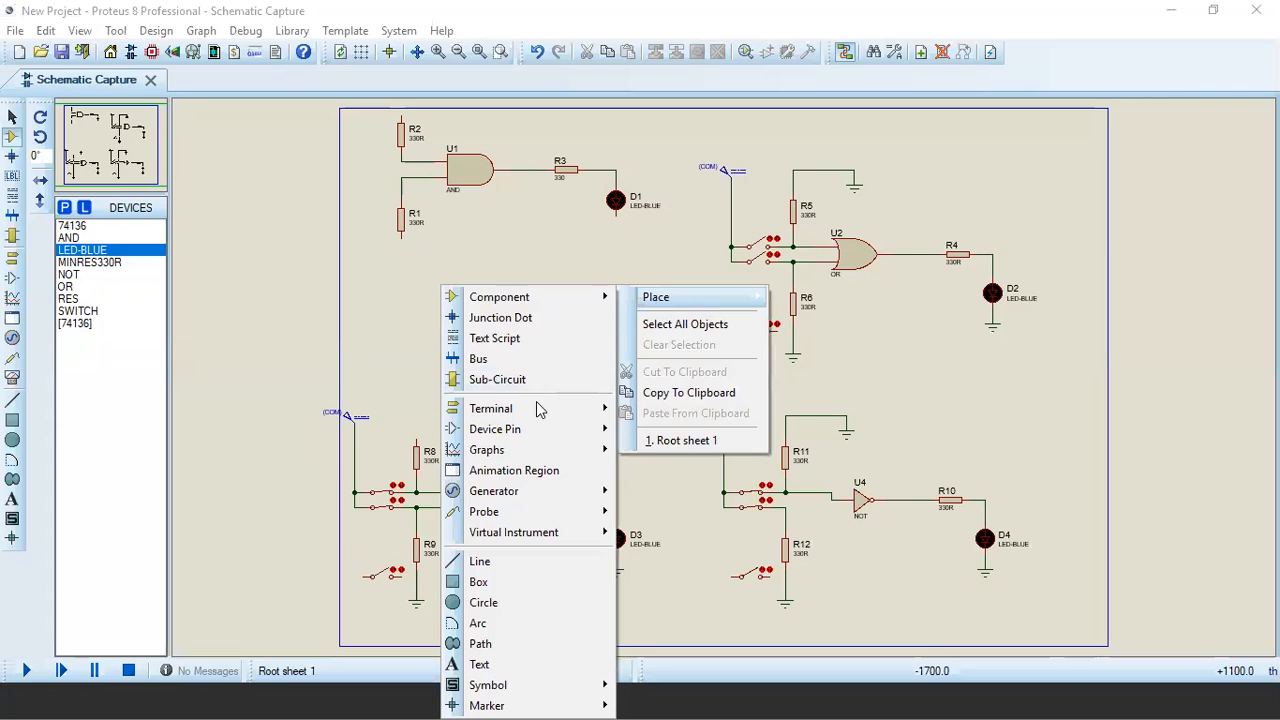
{"action": "mouse_move", "coordinate": [538, 408]}
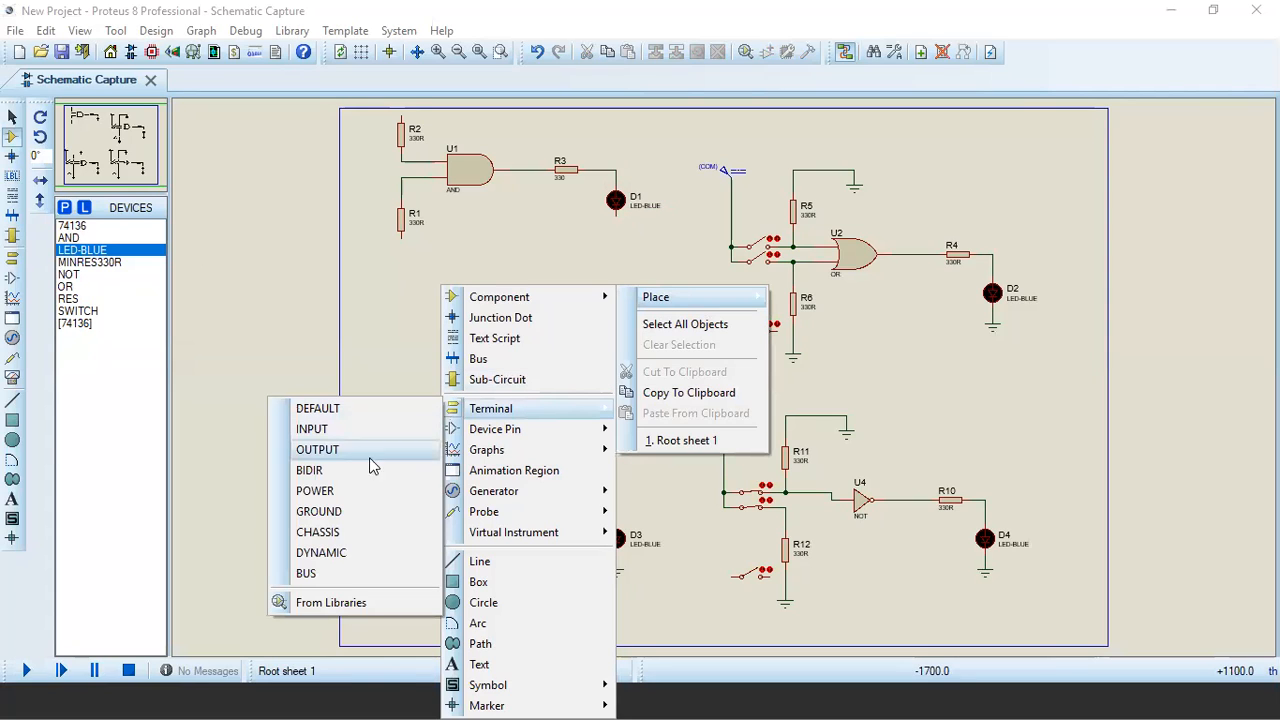
{"action": "left_click", "coordinate": [347, 514]}
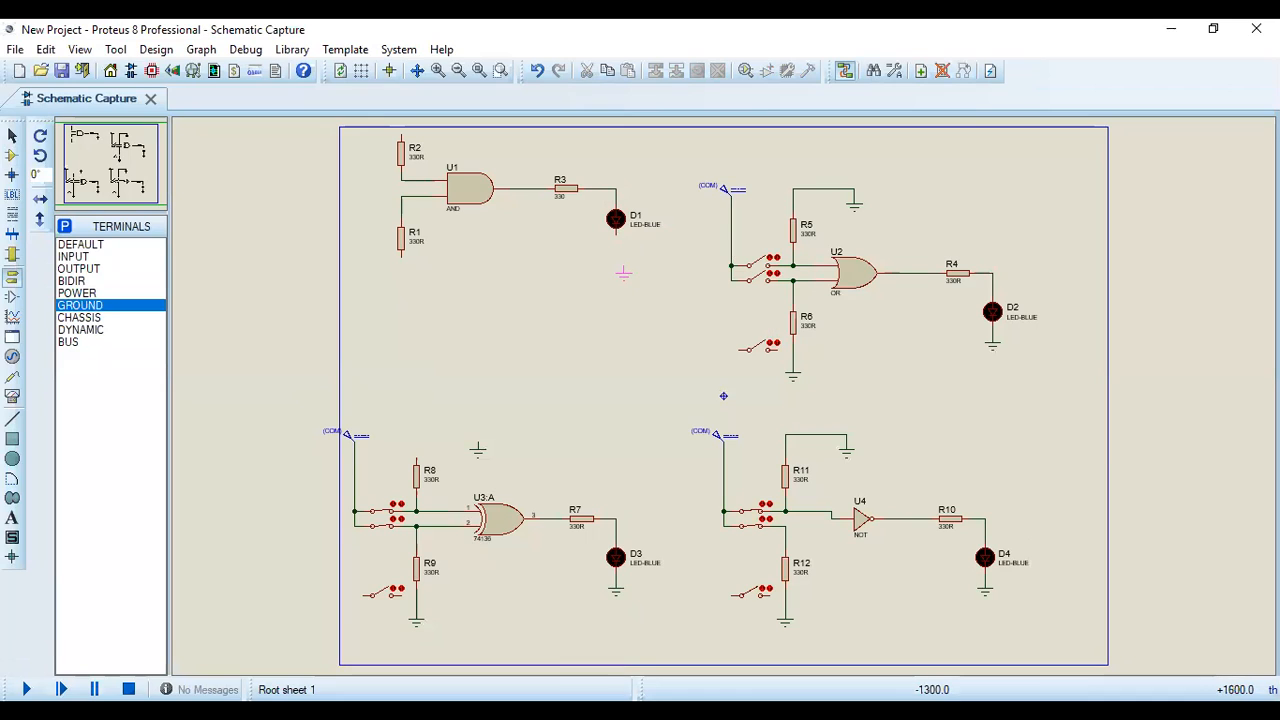
{"action": "left_click", "coordinate": [616, 264]}
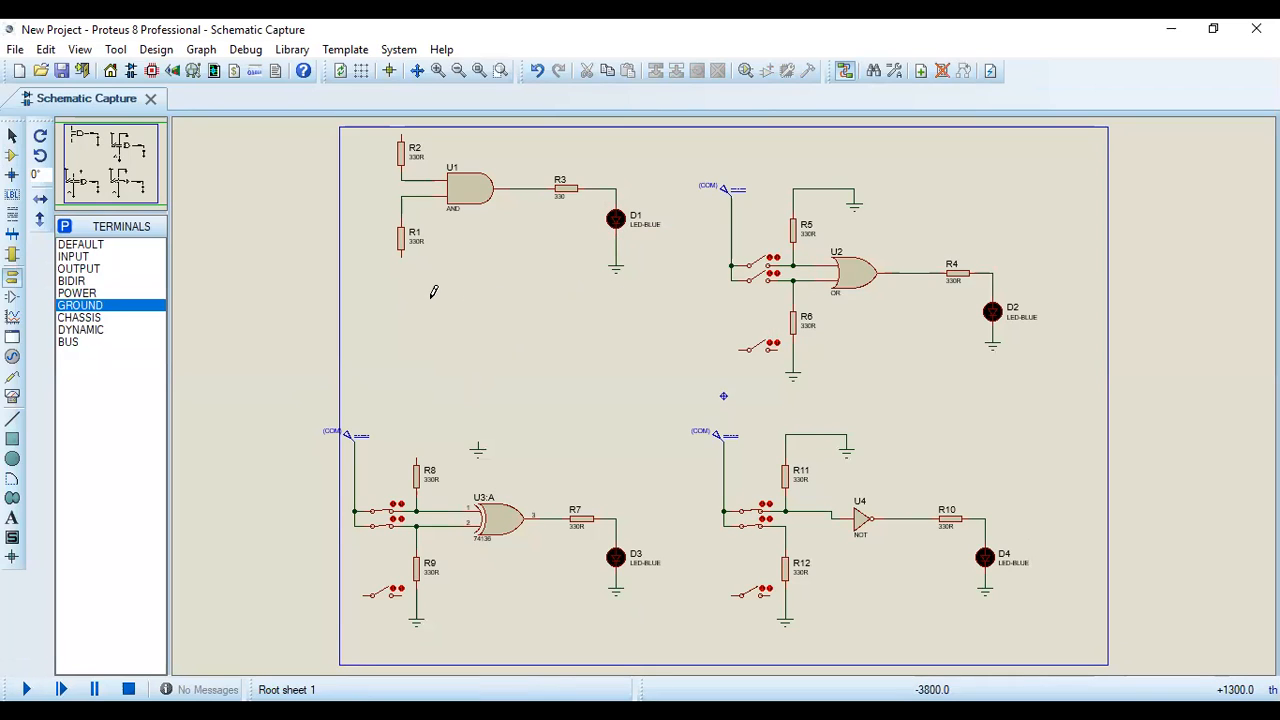
{"action": "left_click", "coordinate": [401, 280]}
{"action": "left_click", "coordinate": [485, 150]}
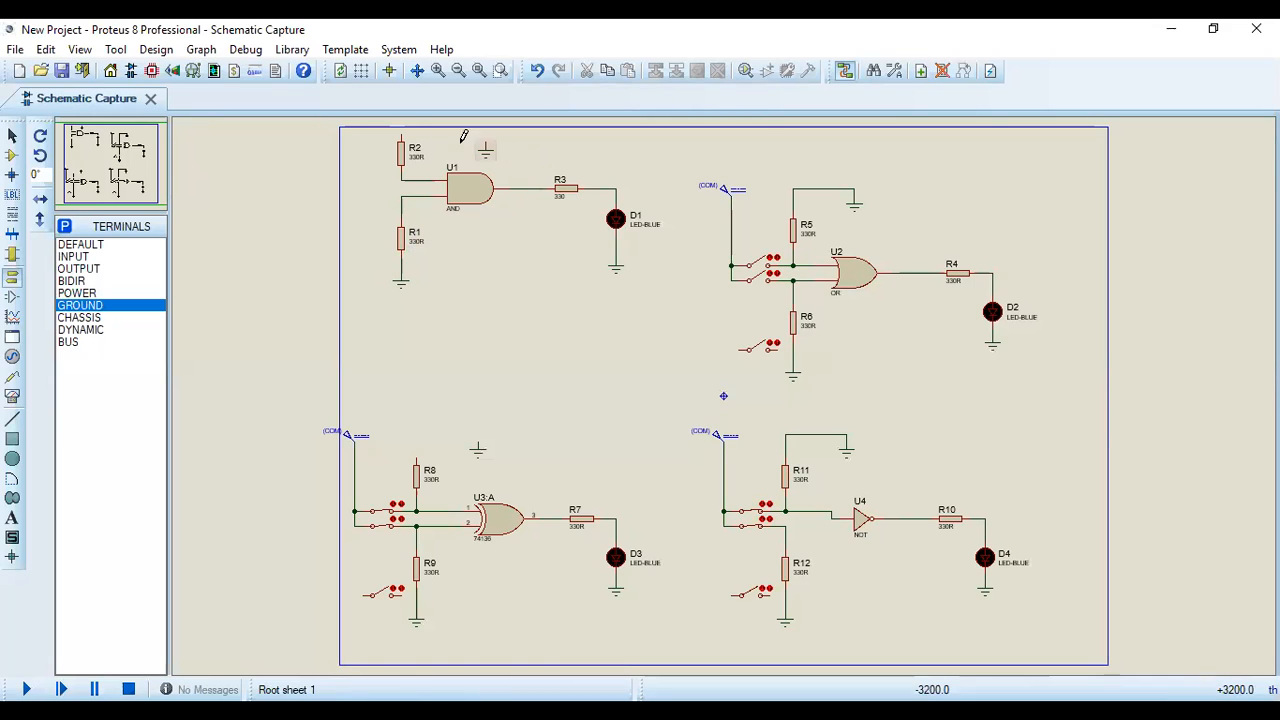
Step: Move resistor R2 slightly down and wire its upper end to the ground terminal above AND gate U1
{"action": "right_click", "coordinate": [402, 151]}
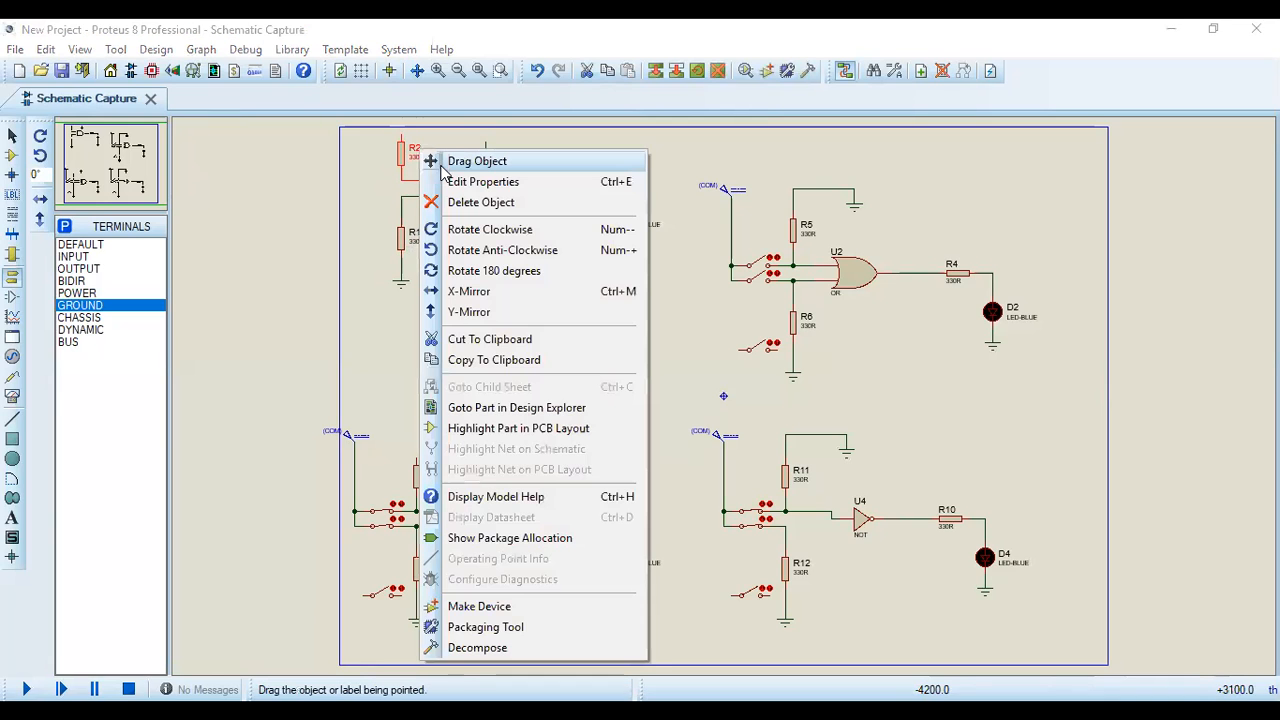
{"action": "left_click", "coordinate": [449, 163]}
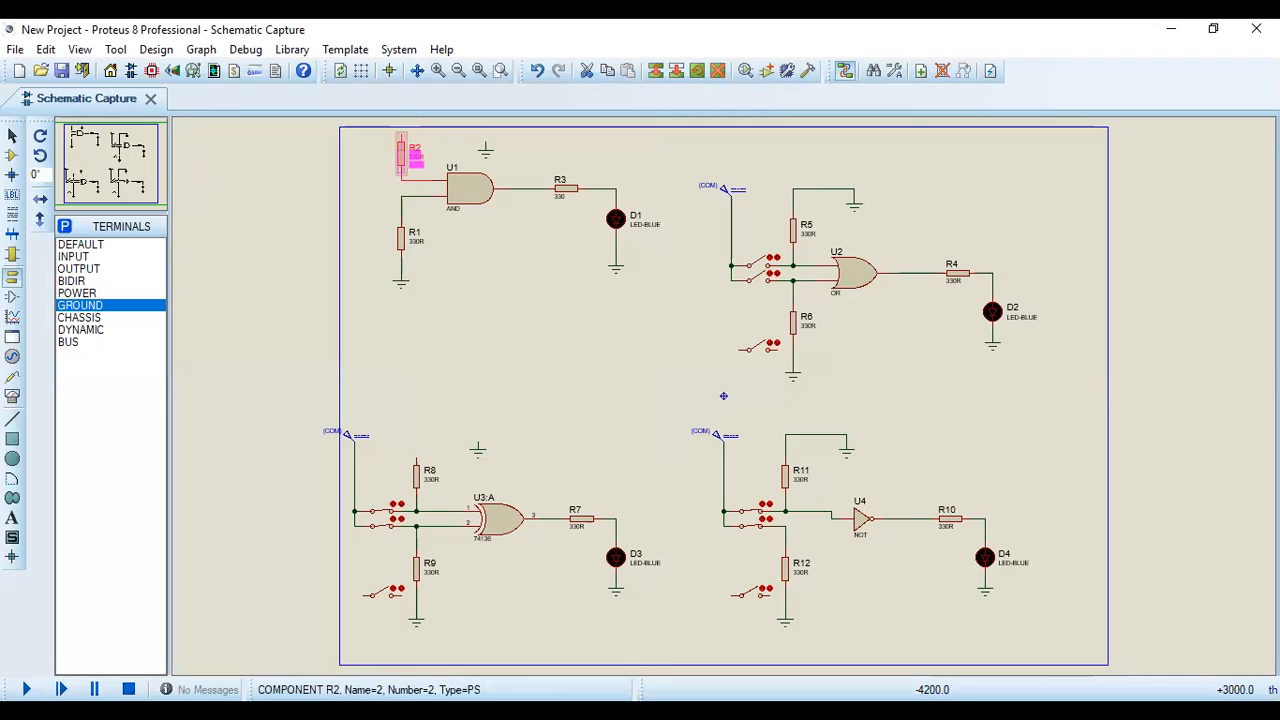
{"action": "left_click", "coordinate": [402, 168]}
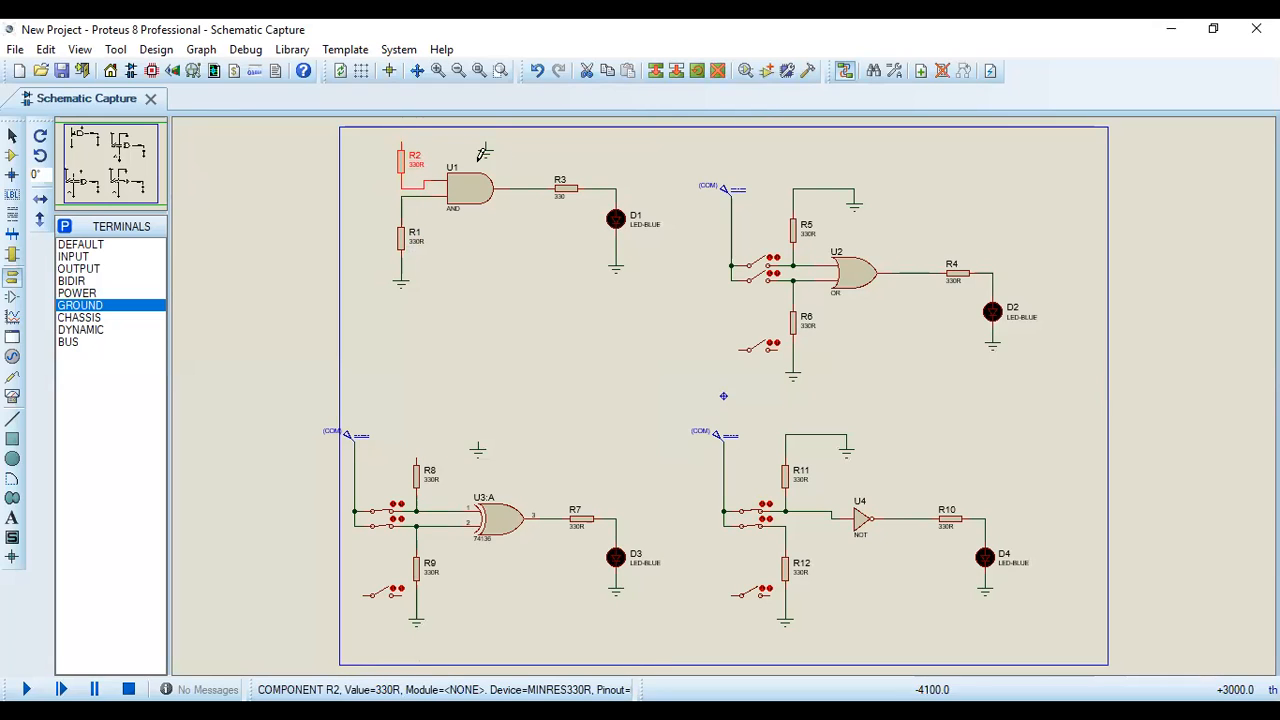
{"action": "left_click", "coordinate": [430, 127]}
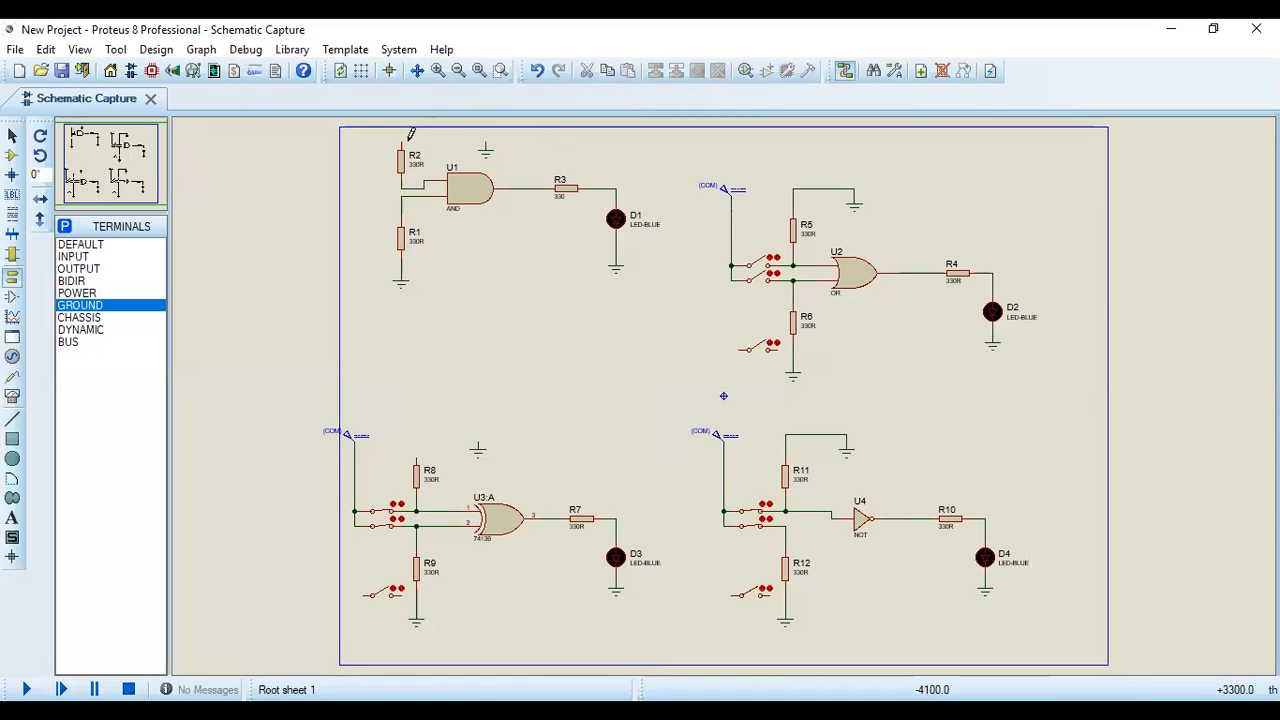
{"action": "left_click", "coordinate": [402, 139]}
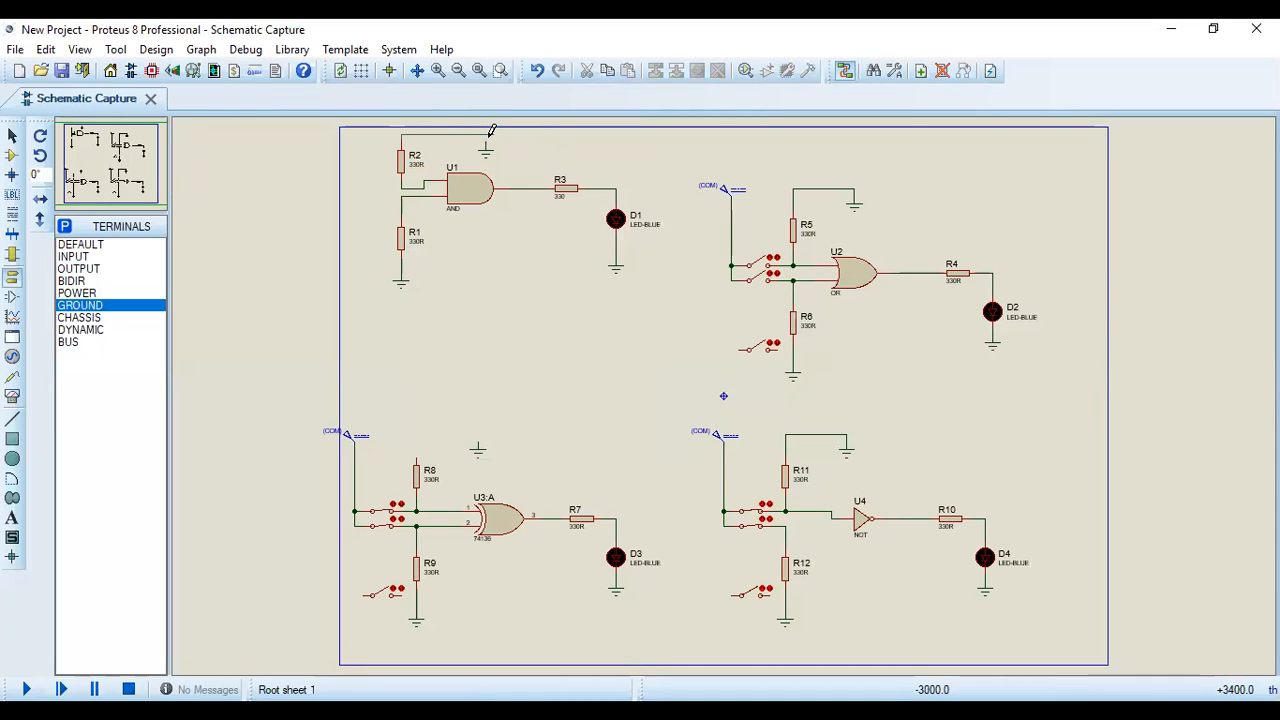
{"action": "left_click", "coordinate": [489, 147]}
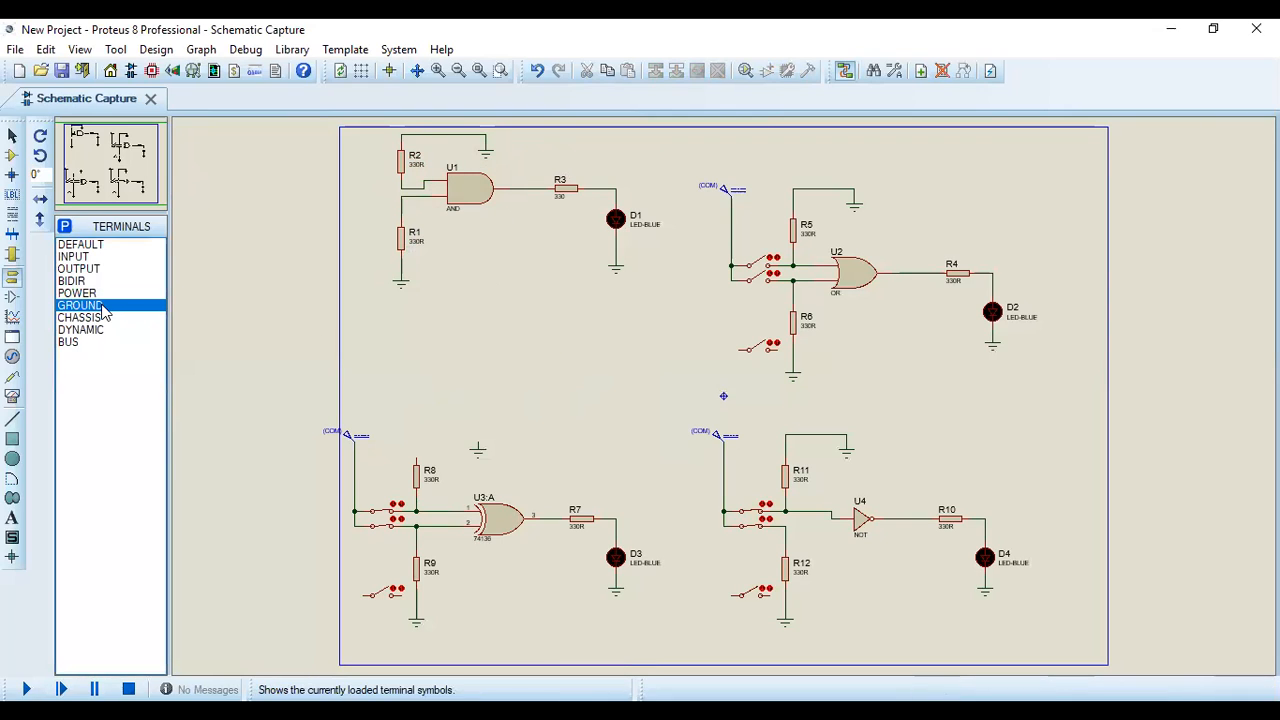
Step: Place two SWITCH components to the left of resistors R2 and R1, one on each input line of AND gate U1
{"action": "left_click", "coordinate": [13, 158]}
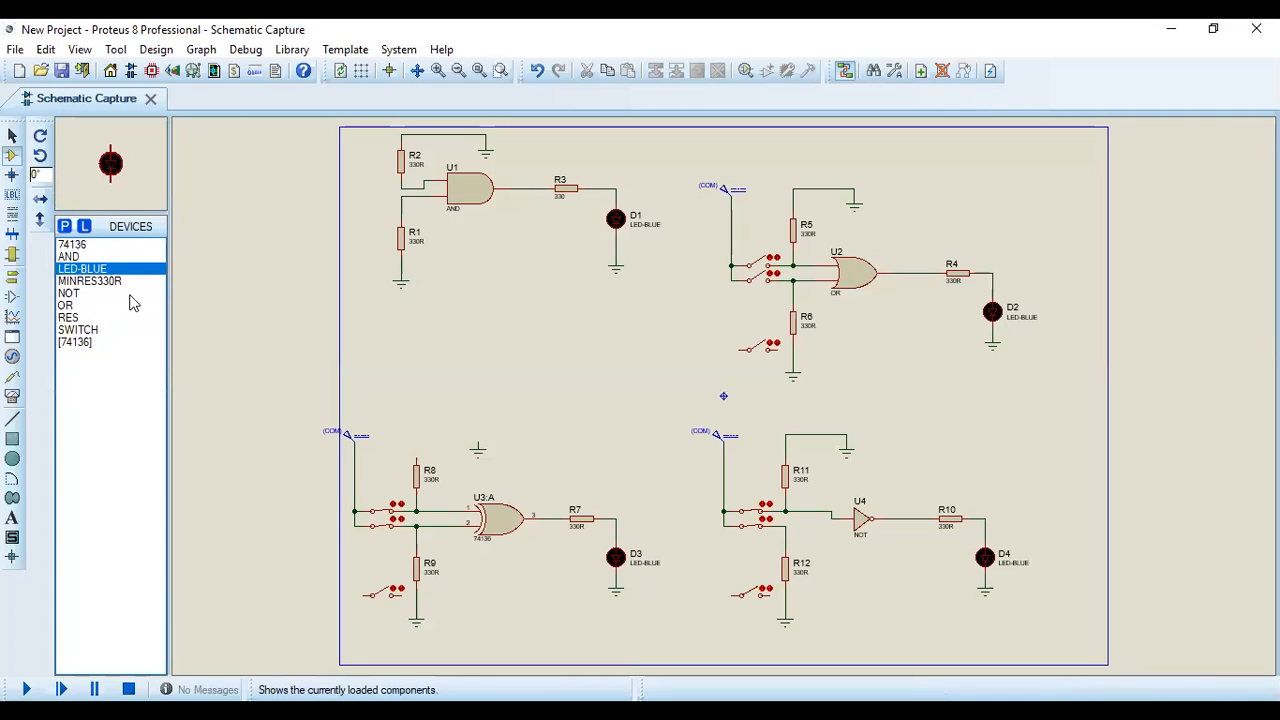
{"action": "left_click", "coordinate": [88, 331]}
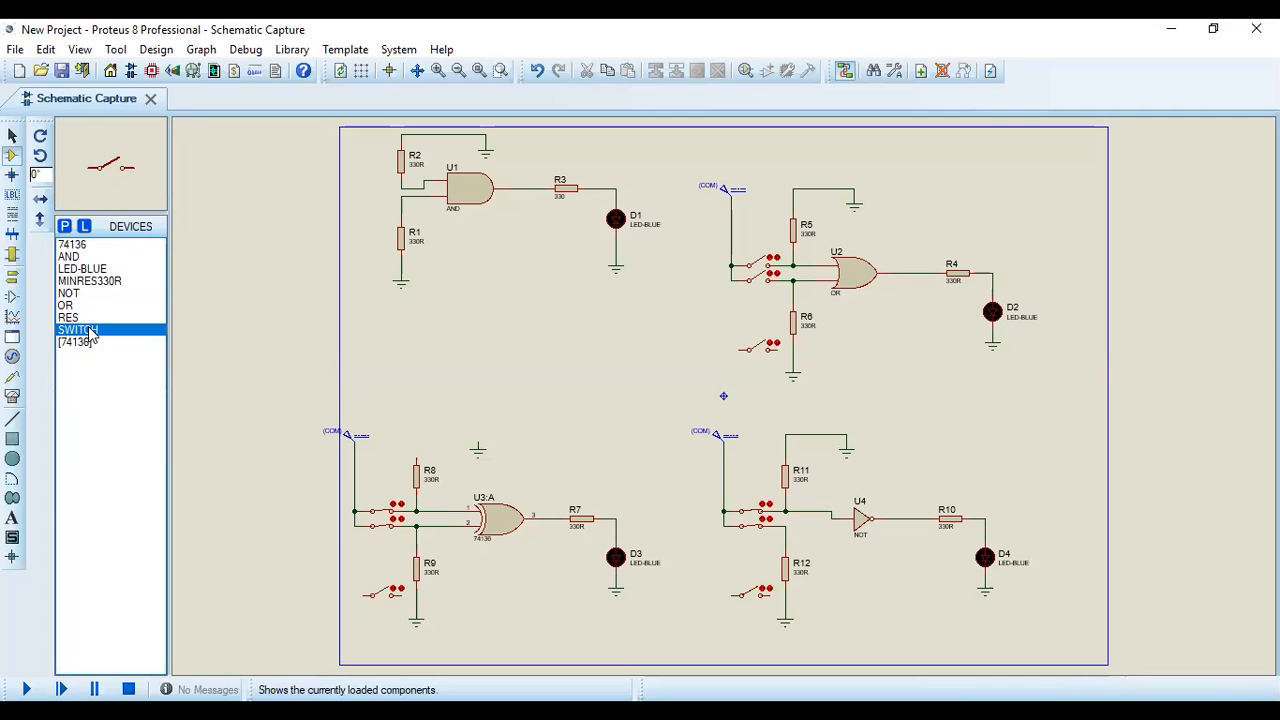
{"action": "left_click", "coordinate": [382, 176]}
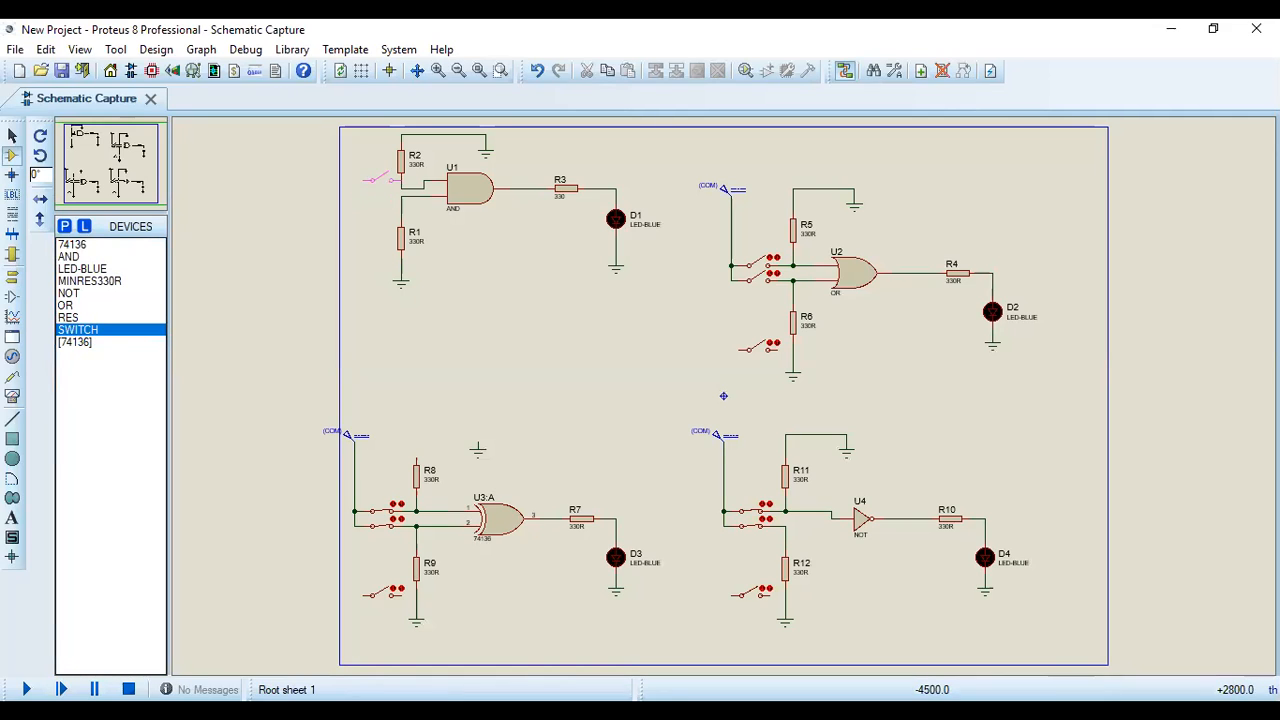
{"action": "left_click", "coordinate": [374, 192]}
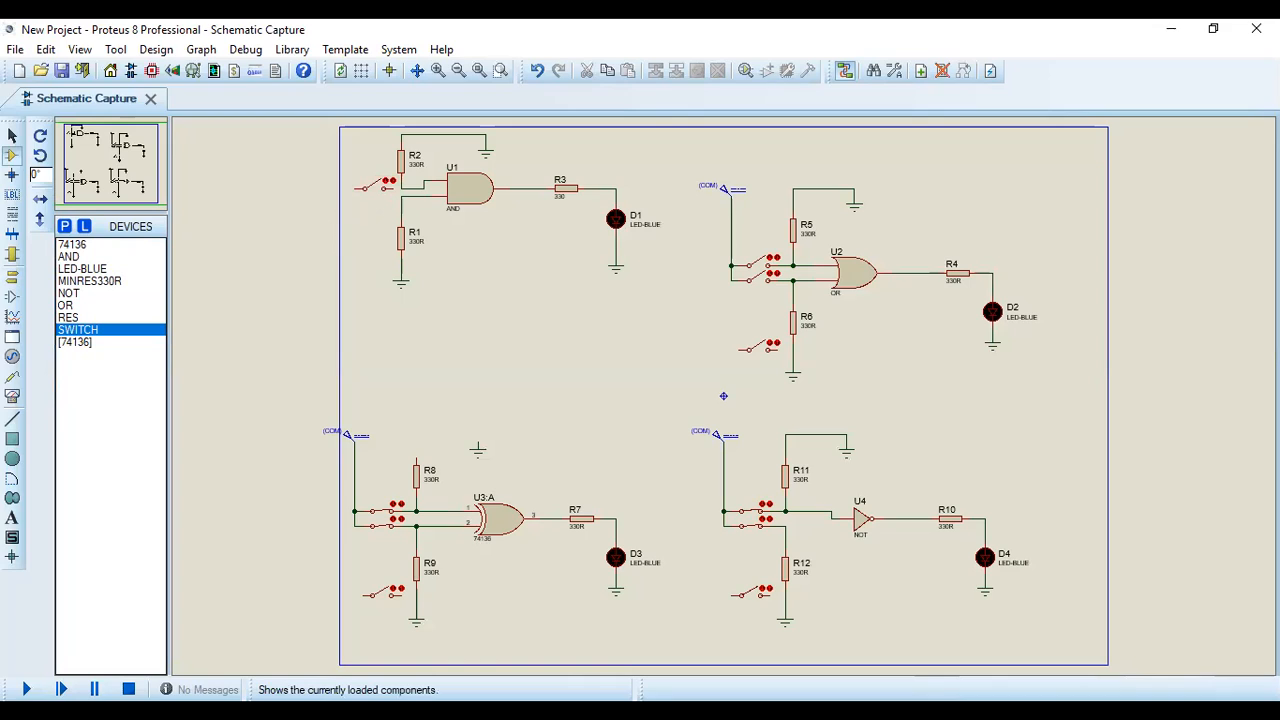
{"action": "left_click", "coordinate": [375, 209]}
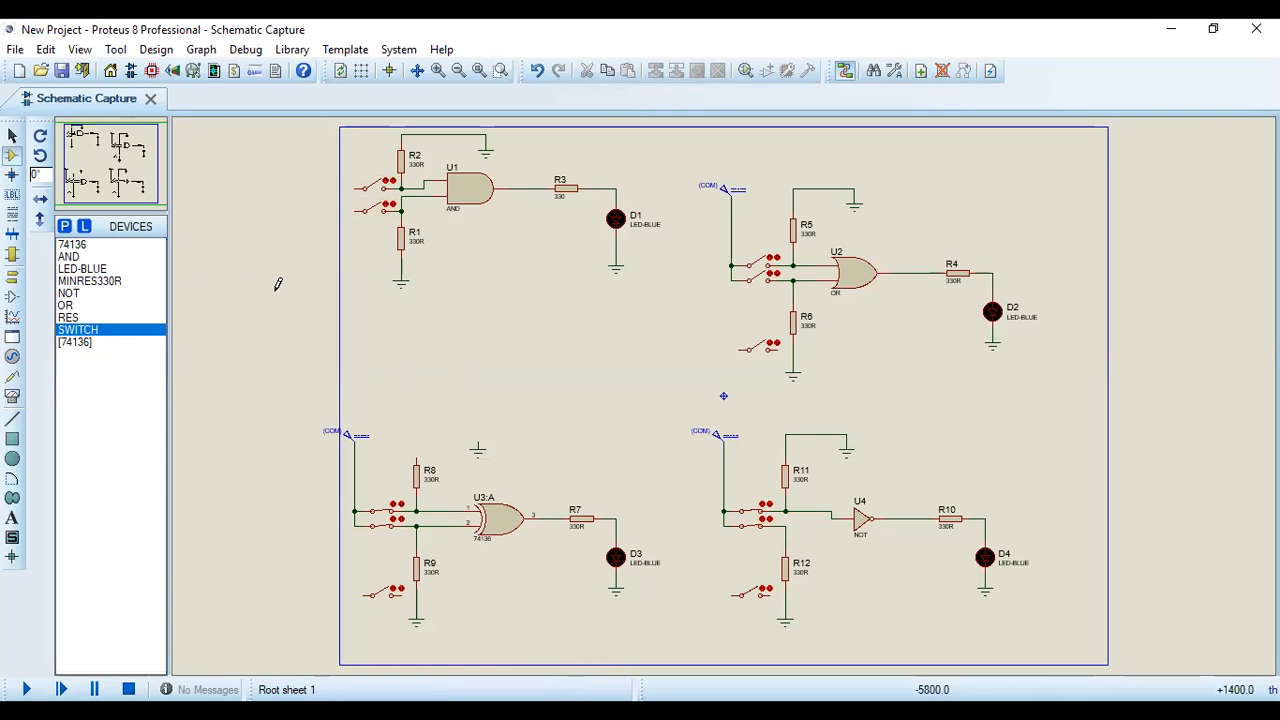
Step: Place an INPUT terminal above the two switches of AND gate U1, beside resistor R2
{"action": "right_click", "coordinate": [445, 327]}
{"action": "mouse_move", "coordinate": [450, 338]}
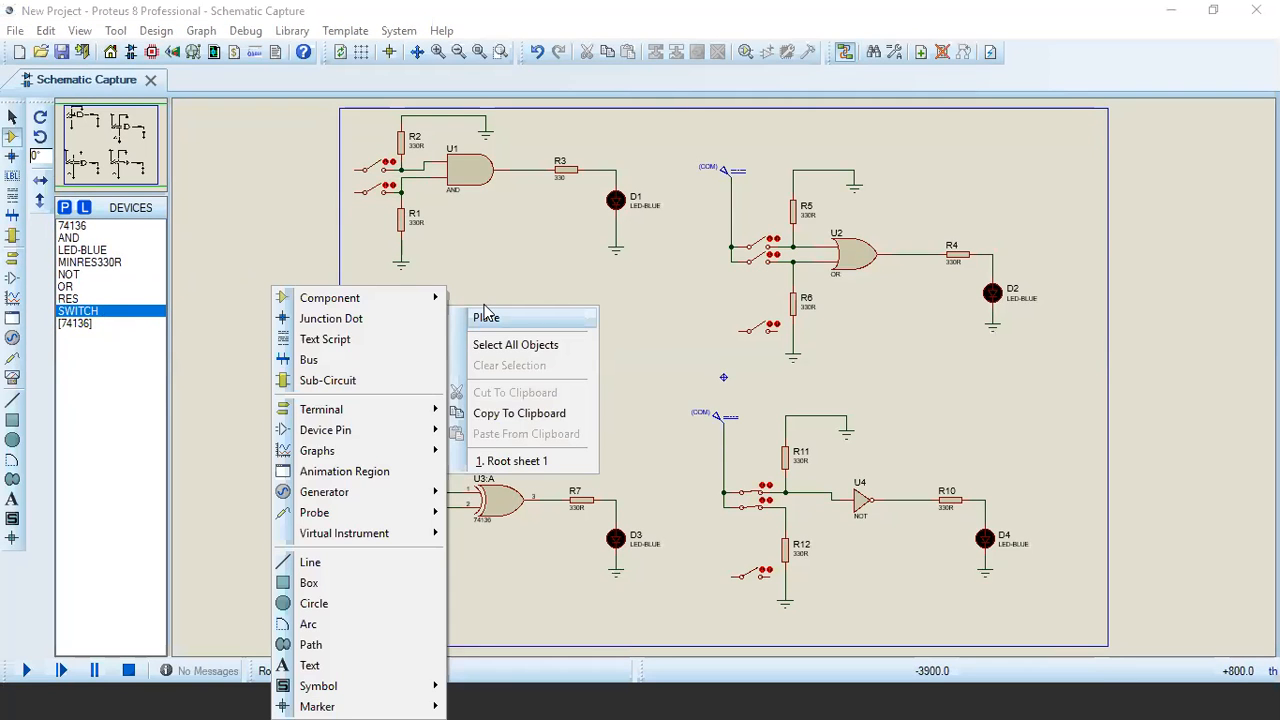
{"action": "mouse_move", "coordinate": [401, 308]}
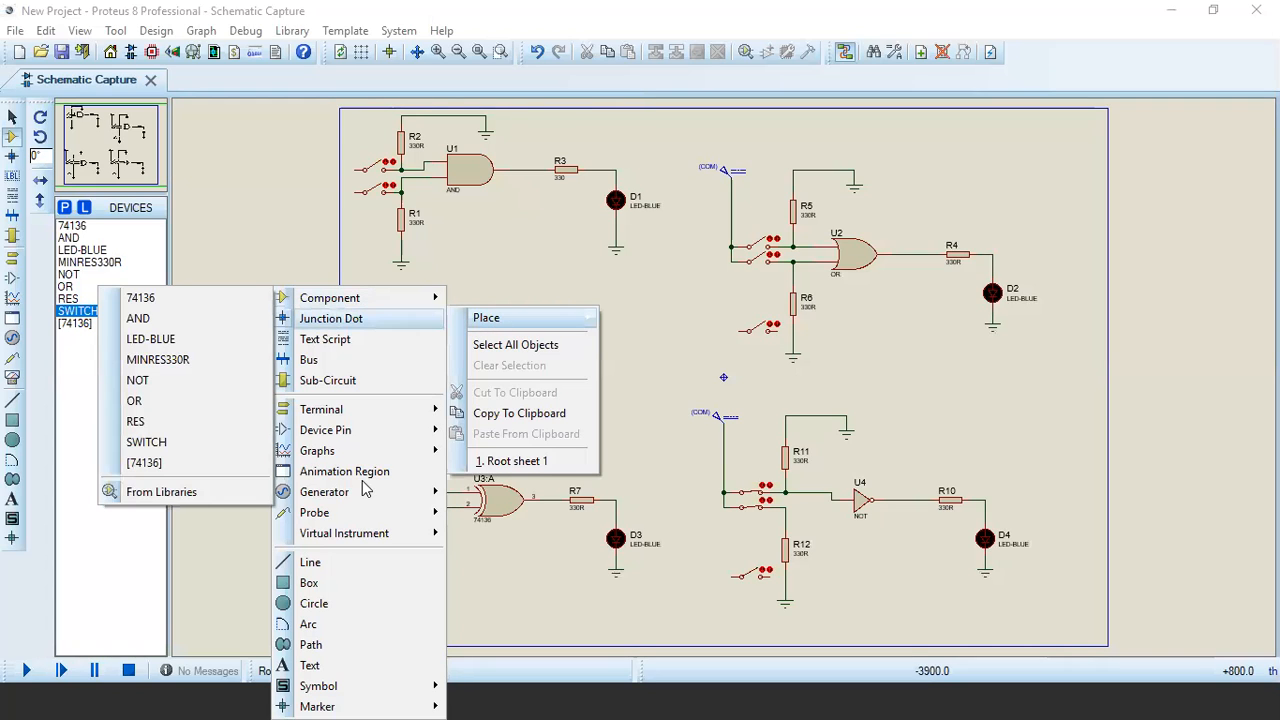
{"action": "mouse_move", "coordinate": [363, 413]}
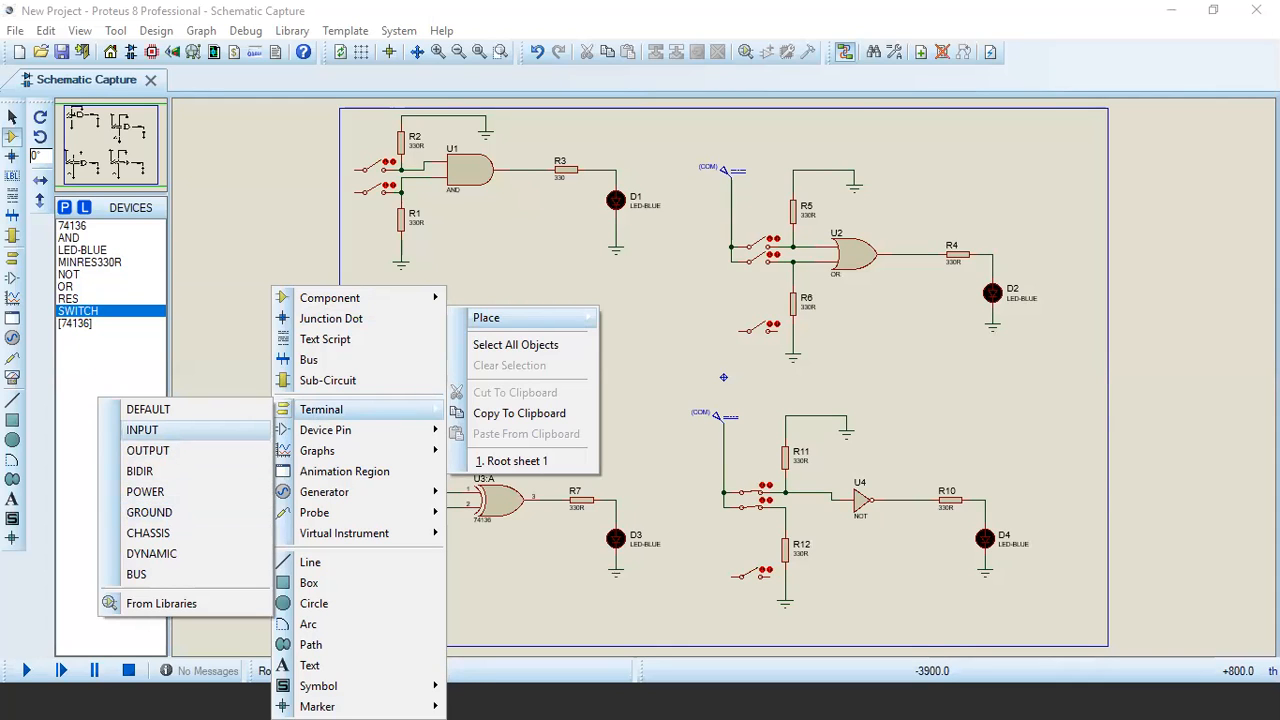
{"action": "left_click", "coordinate": [142, 430]}
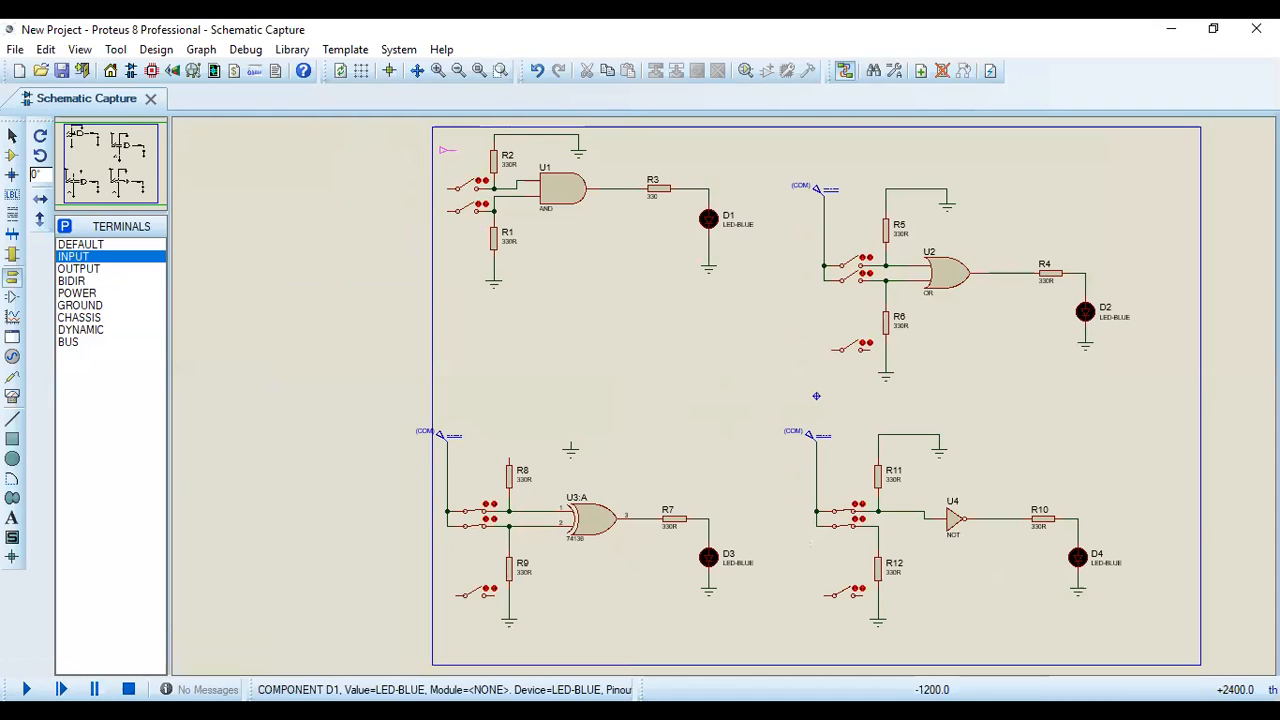
{"action": "left_click", "coordinate": [447, 150]}
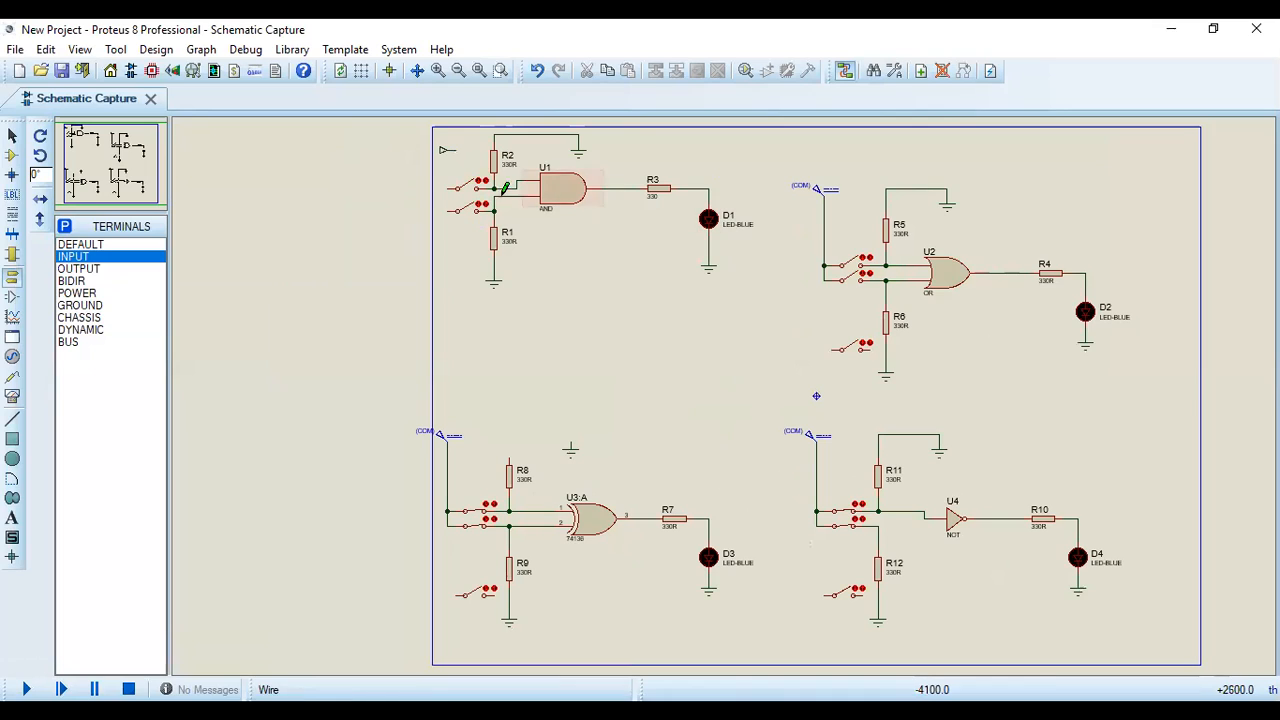
Step: Wire the input terminal to the free ends of both switches of AND gate U1, leaving its label blank
{"action": "left_click", "coordinate": [455, 150]}
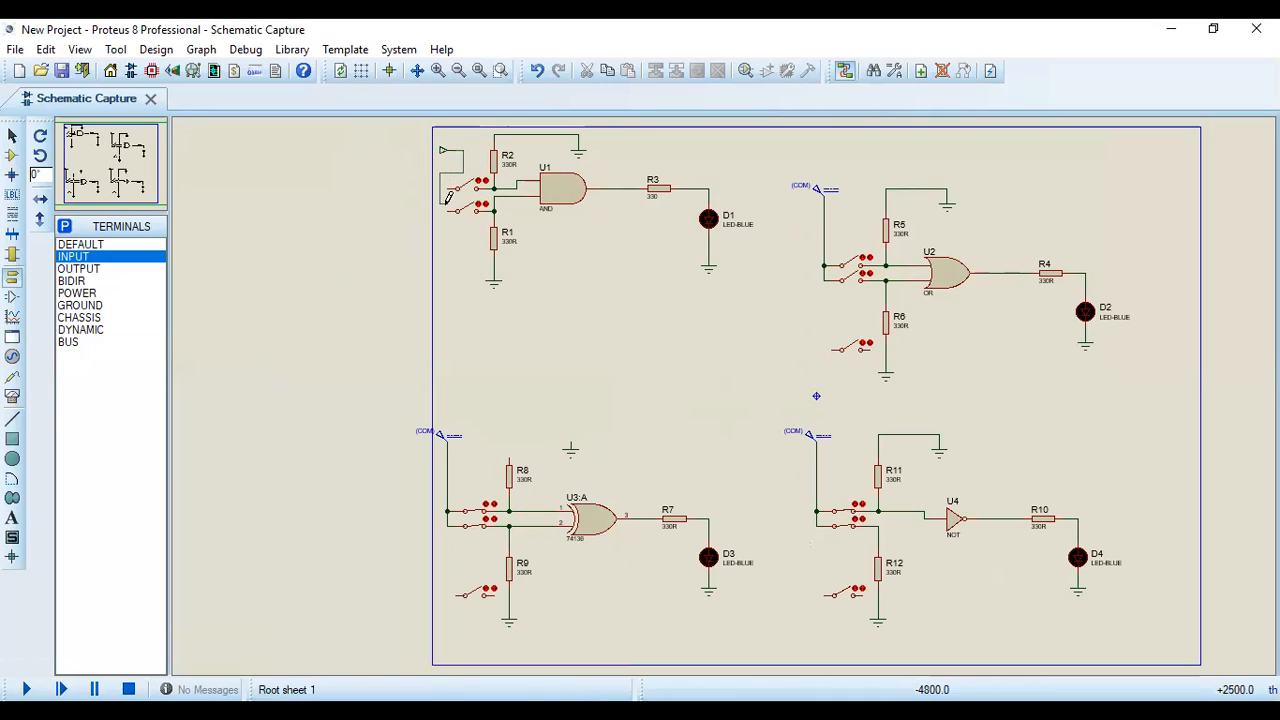
{"action": "left_click", "coordinate": [452, 182]}
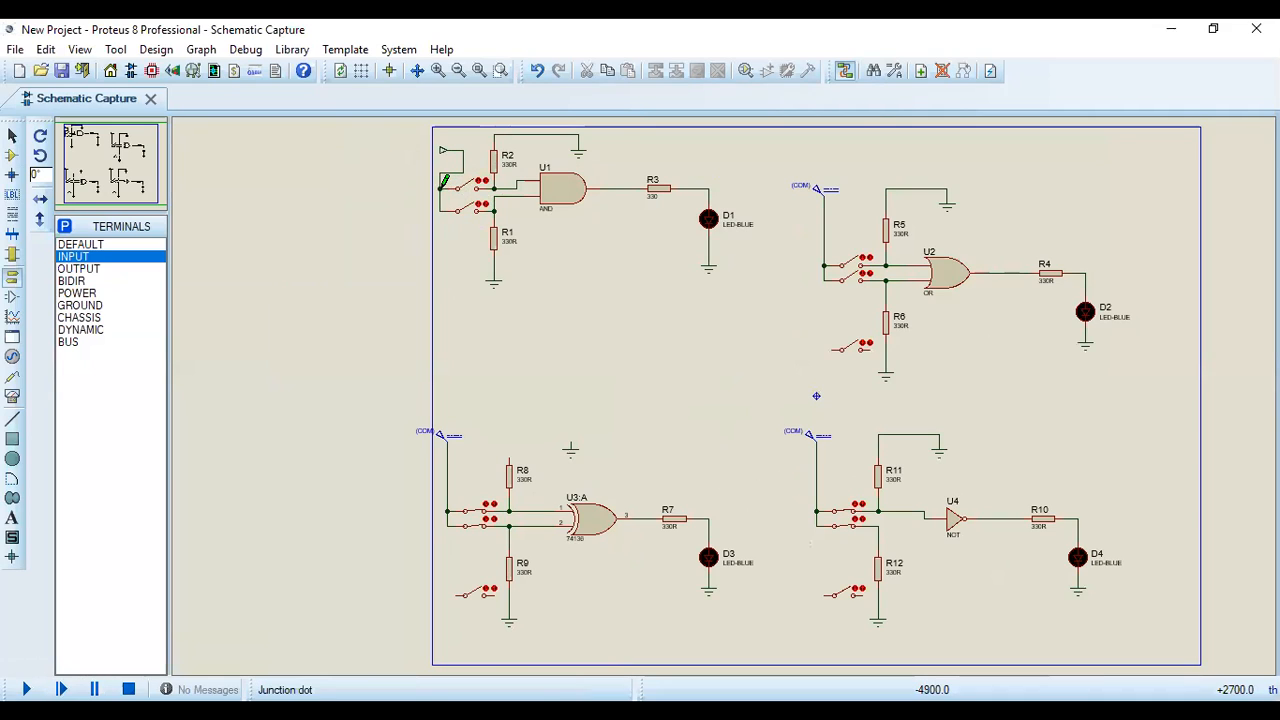
{"action": "left_click", "coordinate": [447, 158]}
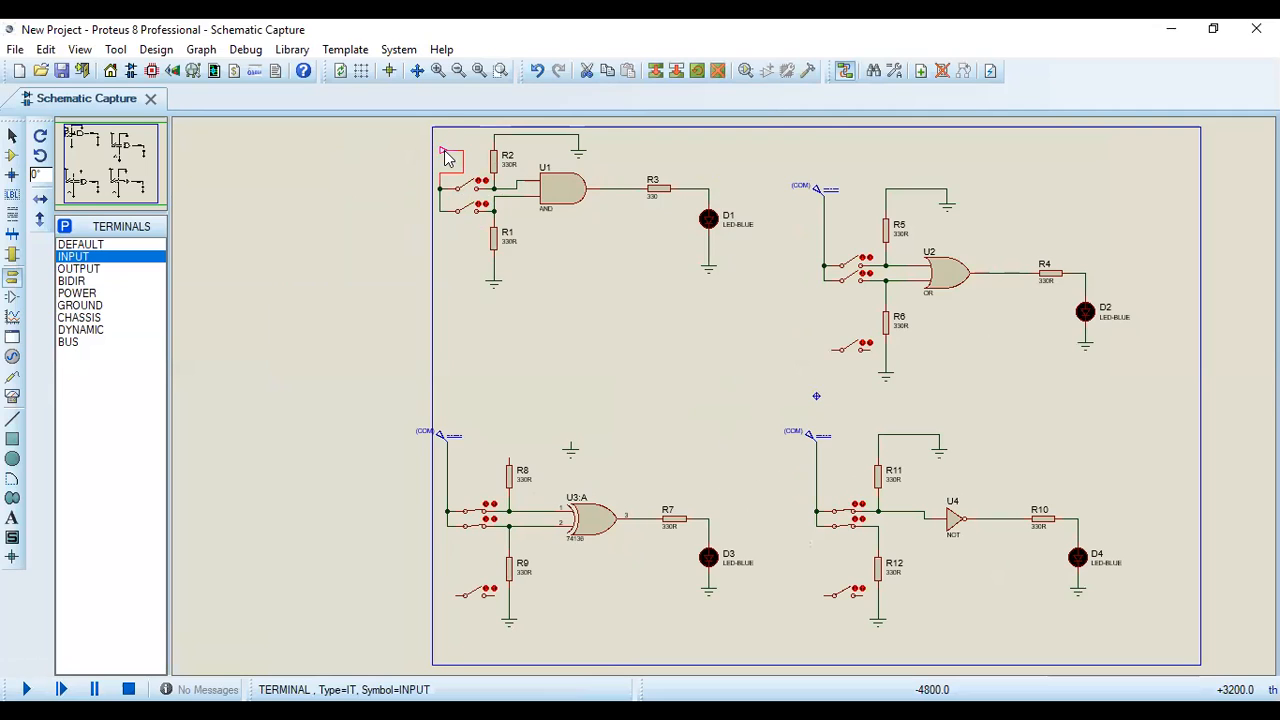
{"action": "left_click", "coordinate": [447, 158]}
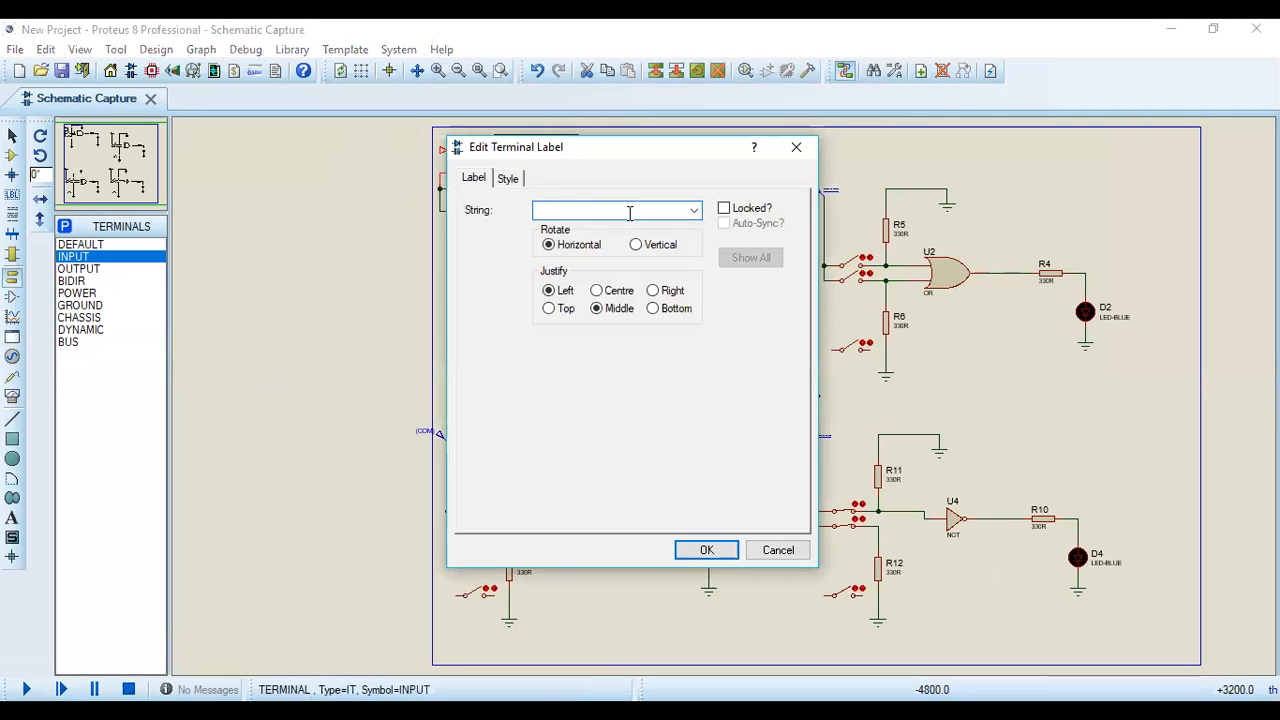
{"action": "left_click", "coordinate": [797, 149]}
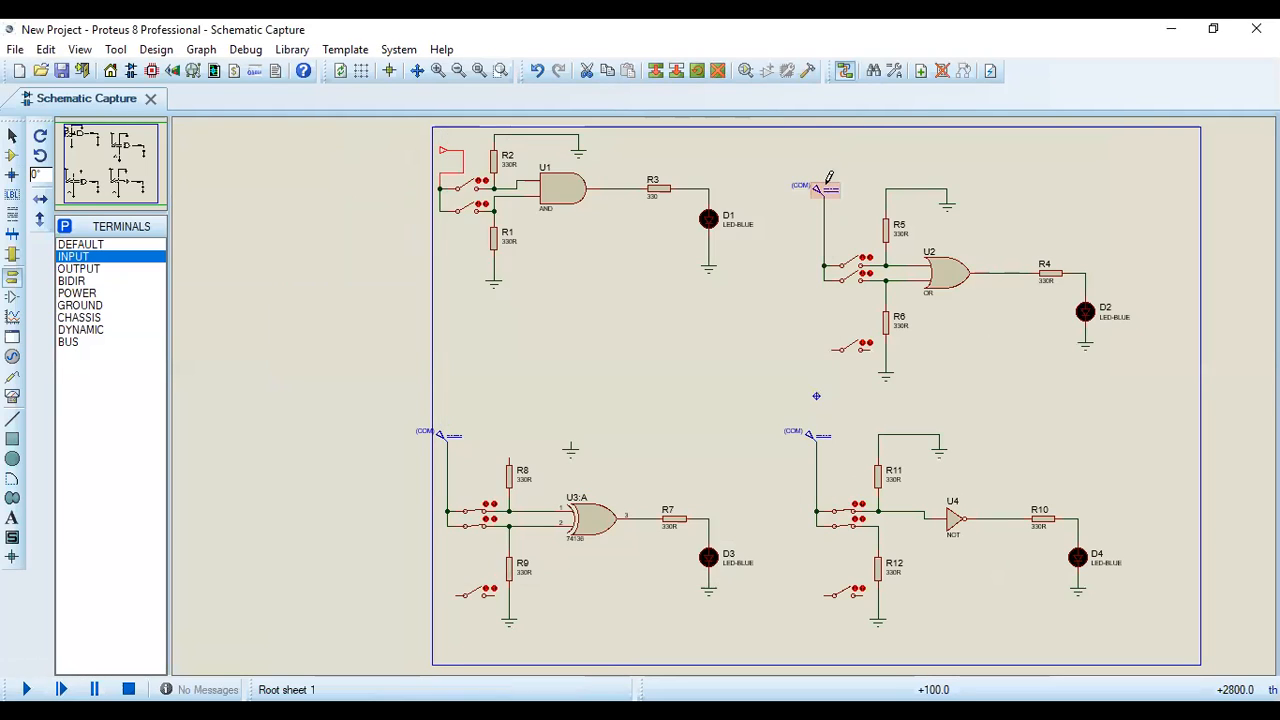
Step: Copy the OR gate circuit's DC generator to the clipboard and delete the input terminal above AND gate U1's switches
{"action": "left_click", "coordinate": [819, 193]}
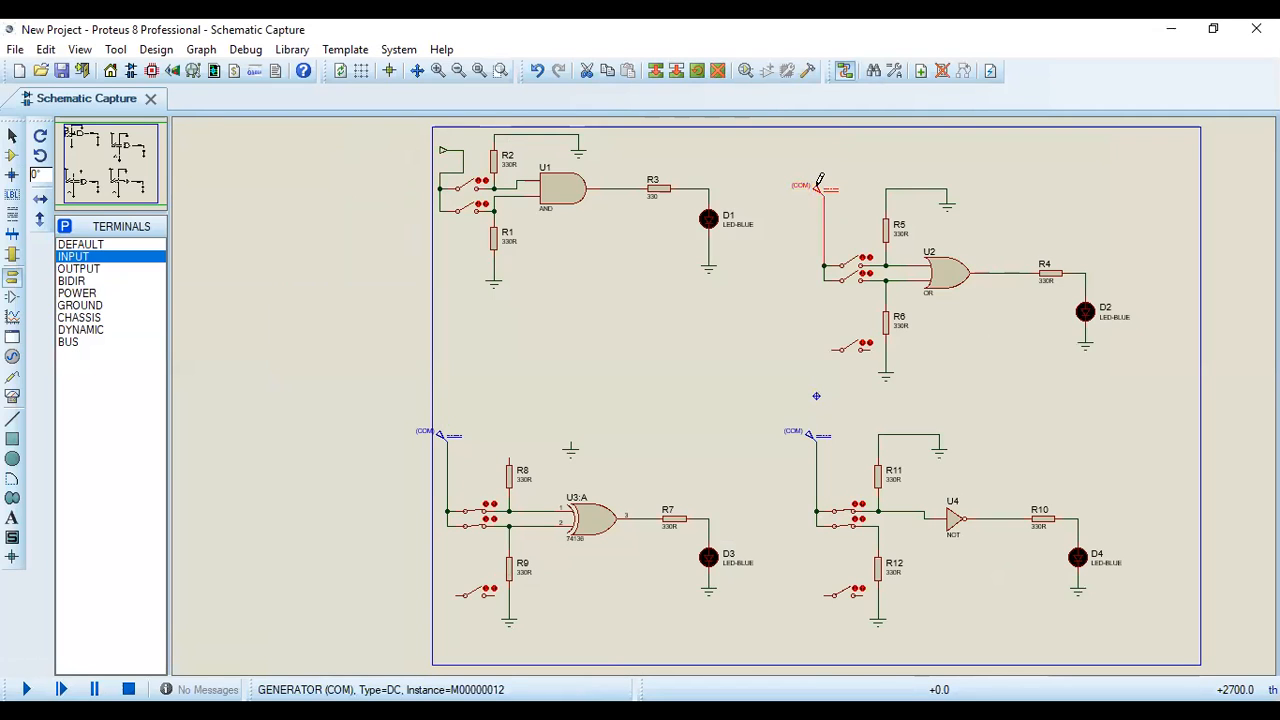
{"action": "right_click", "coordinate": [819, 182]}
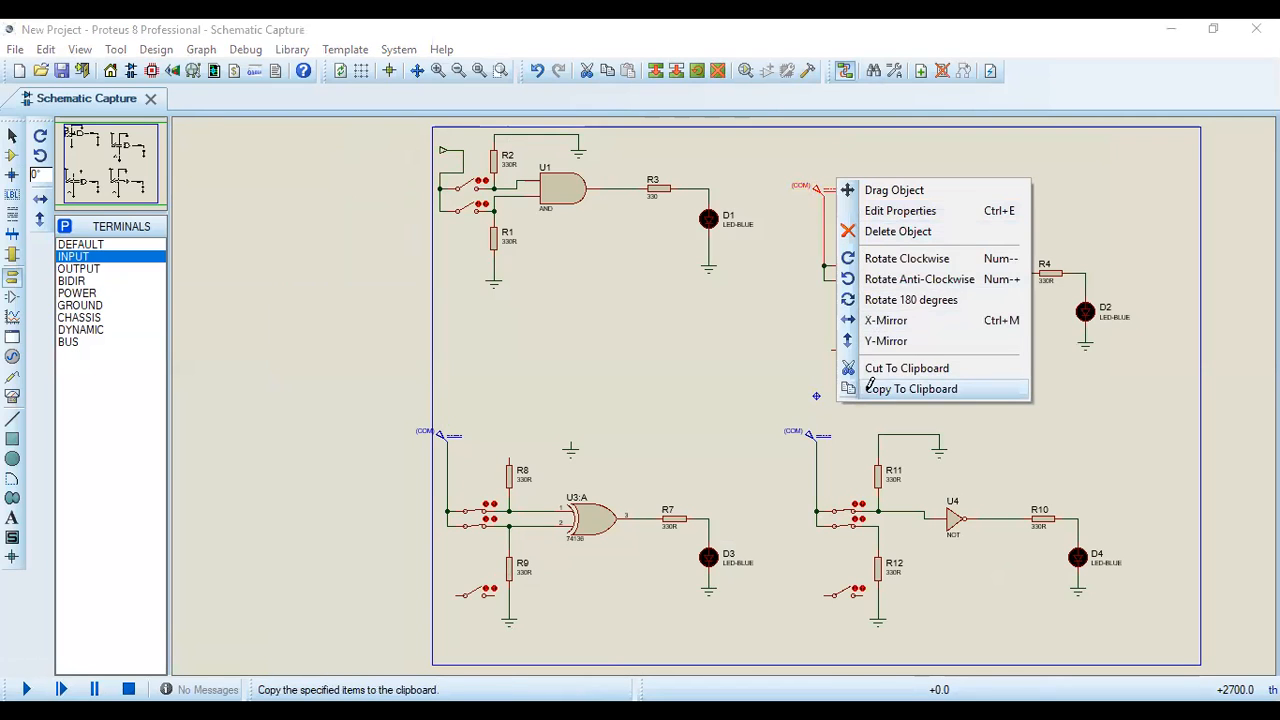
{"action": "left_click", "coordinate": [474, 160]}
{"action": "left_click", "coordinate": [445, 157]}
{"action": "right_click", "coordinate": [530, 203]}
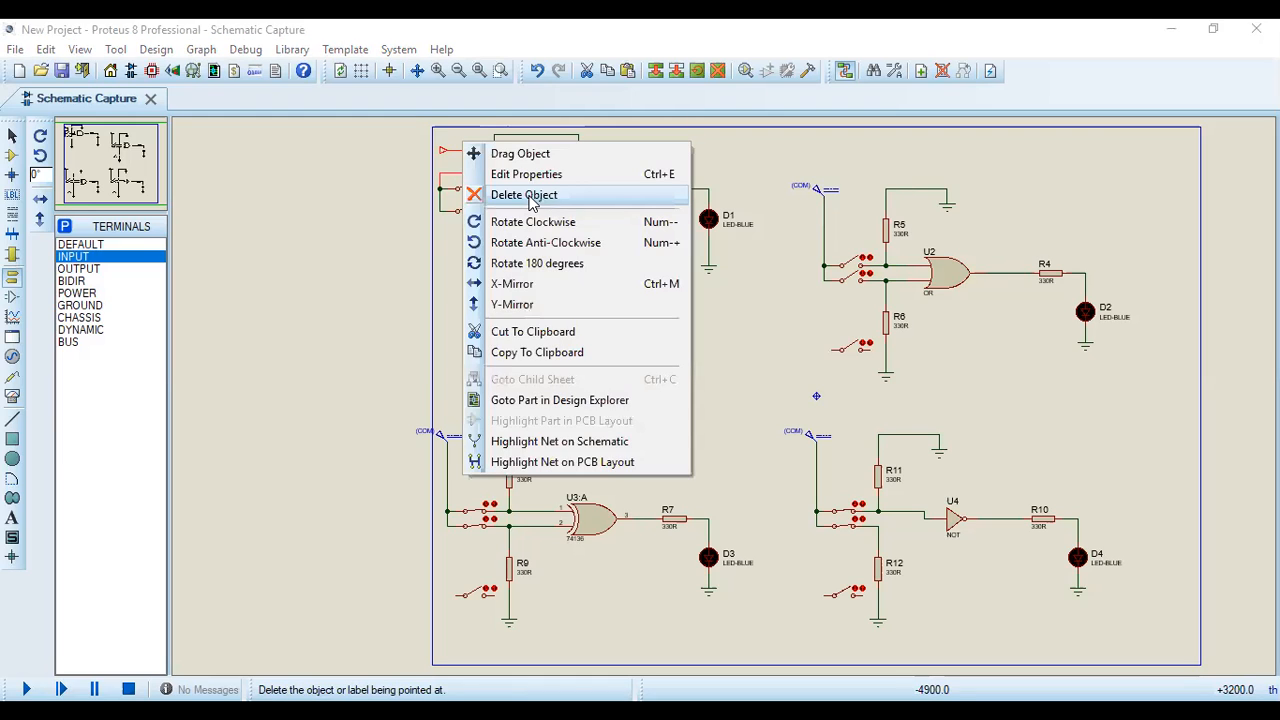
{"action": "left_click", "coordinate": [530, 197]}
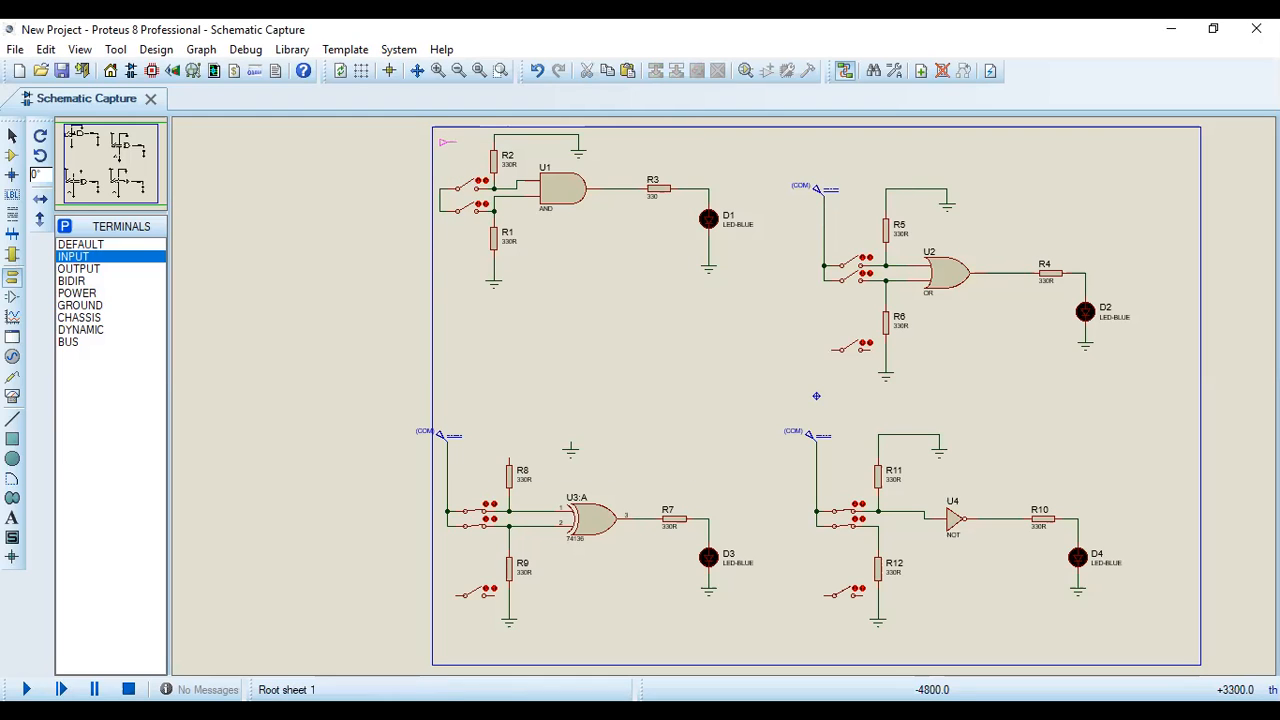
Step: Paste the copied DC generator just above the upper switch of AND gate U1
{"action": "right_click", "coordinate": [463, 138]}
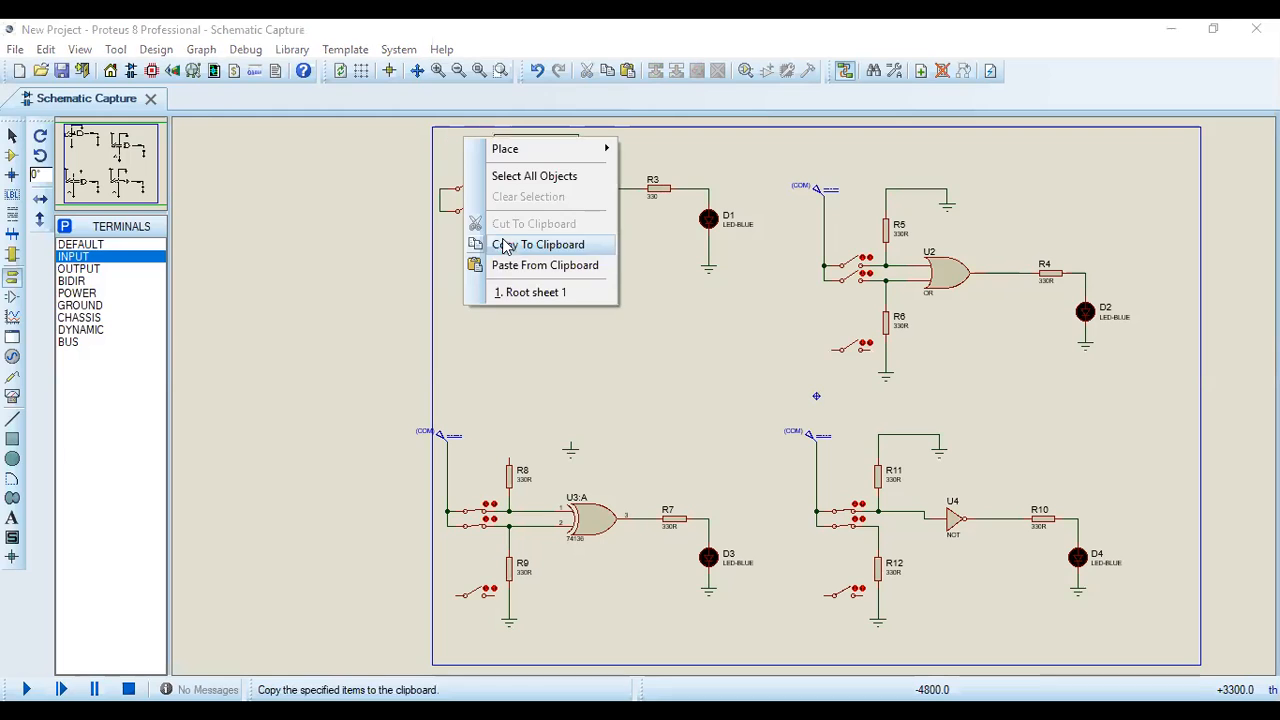
{"action": "scroll", "coordinate": [472, 238], "scroll_direction": "up", "scroll_amount": 1}
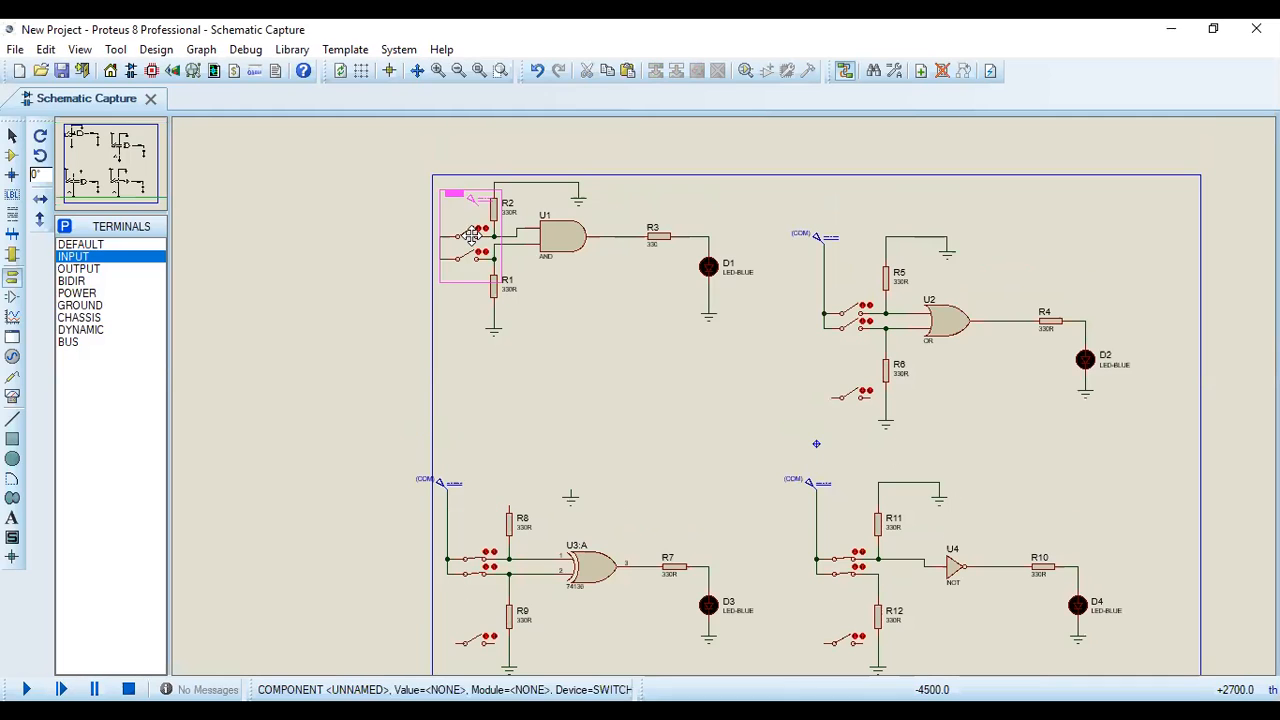
{"action": "left_click", "coordinate": [458, 207]}
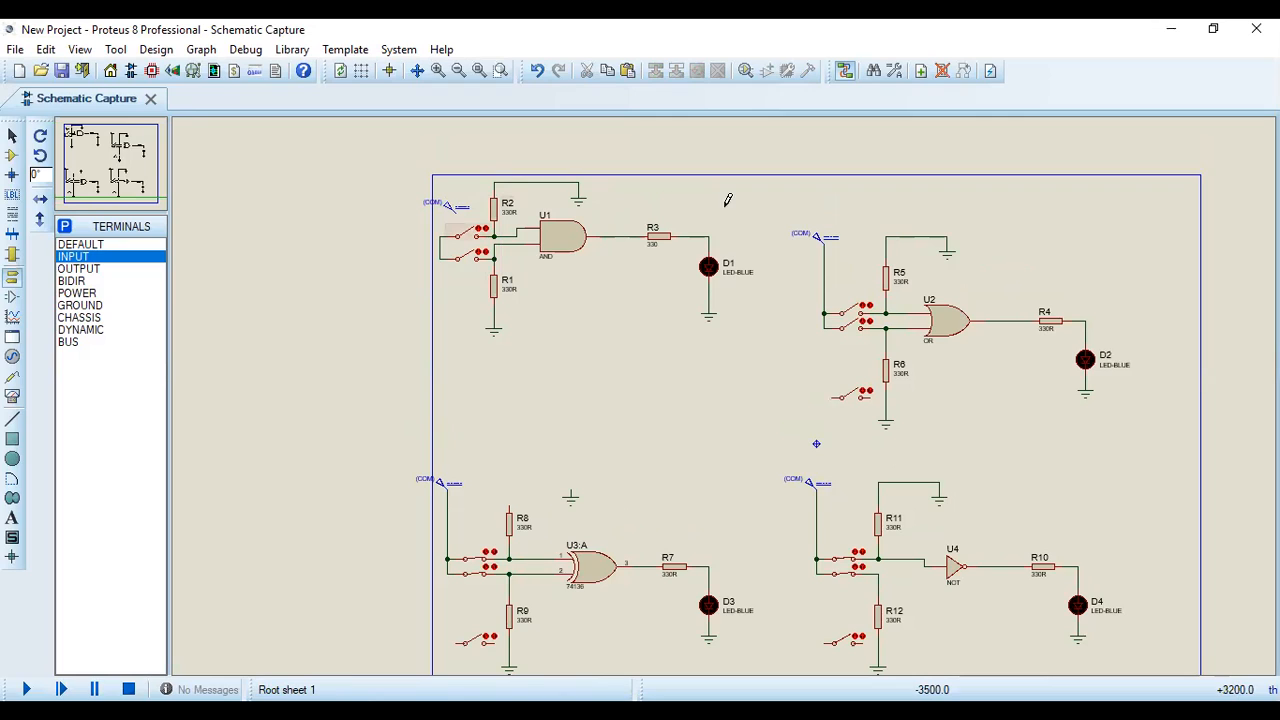
Step: Move the whole AND gate circuit slightly down and right, and wire its generator to the line joining both switches
{"action": "left_click_drag", "start_coordinate": [741, 177], "coordinate": [446, 343]}
{"action": "left_click_drag", "start_coordinate": [540, 245], "coordinate": [580, 305]}
{"action": "left_click", "coordinate": [502, 272]}
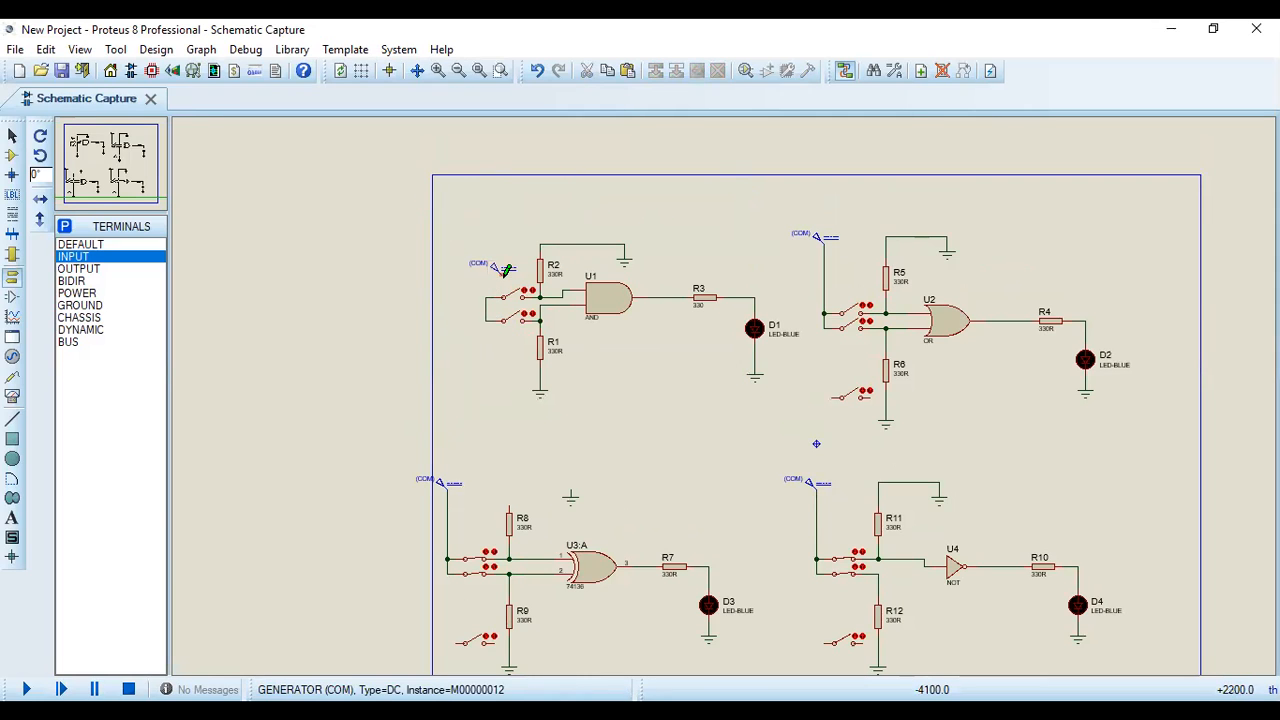
{"action": "left_click", "coordinate": [484, 296]}
{"action": "left_click", "coordinate": [484, 275]}
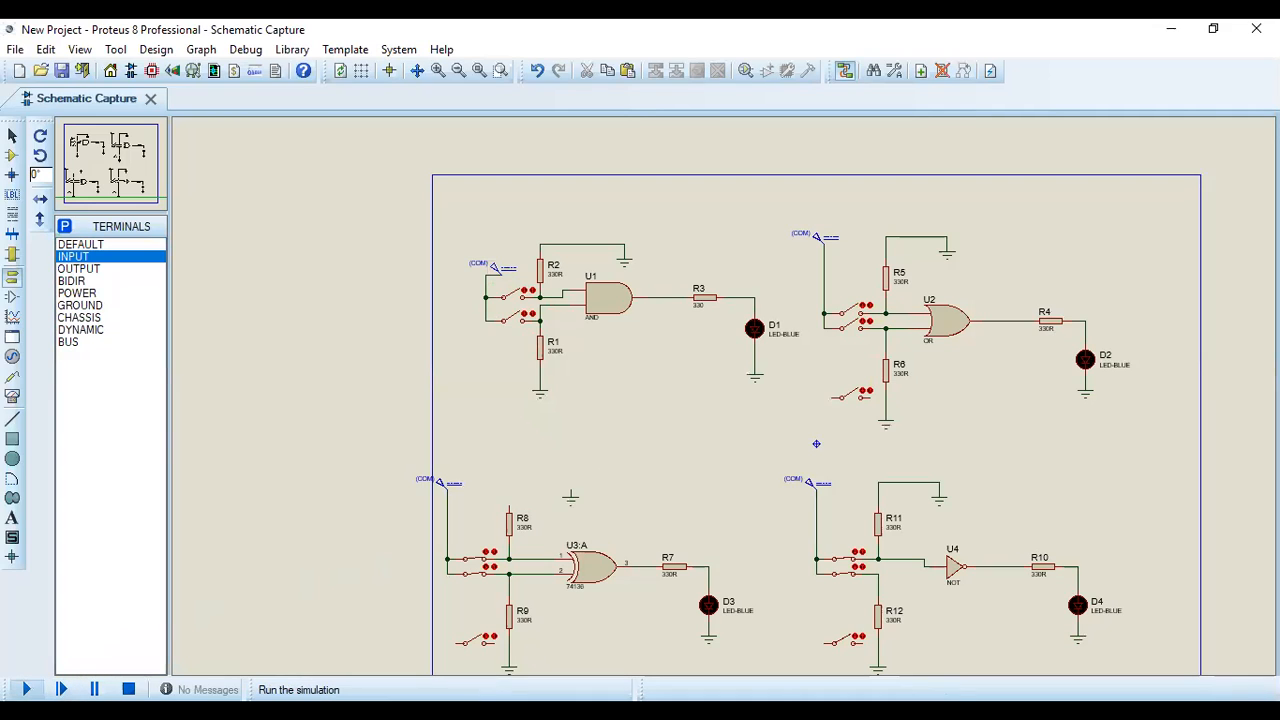
Step: Try running the simulation twice, checking and closing the netlist compiler report each time
{"action": "left_click", "coordinate": [26, 689]}
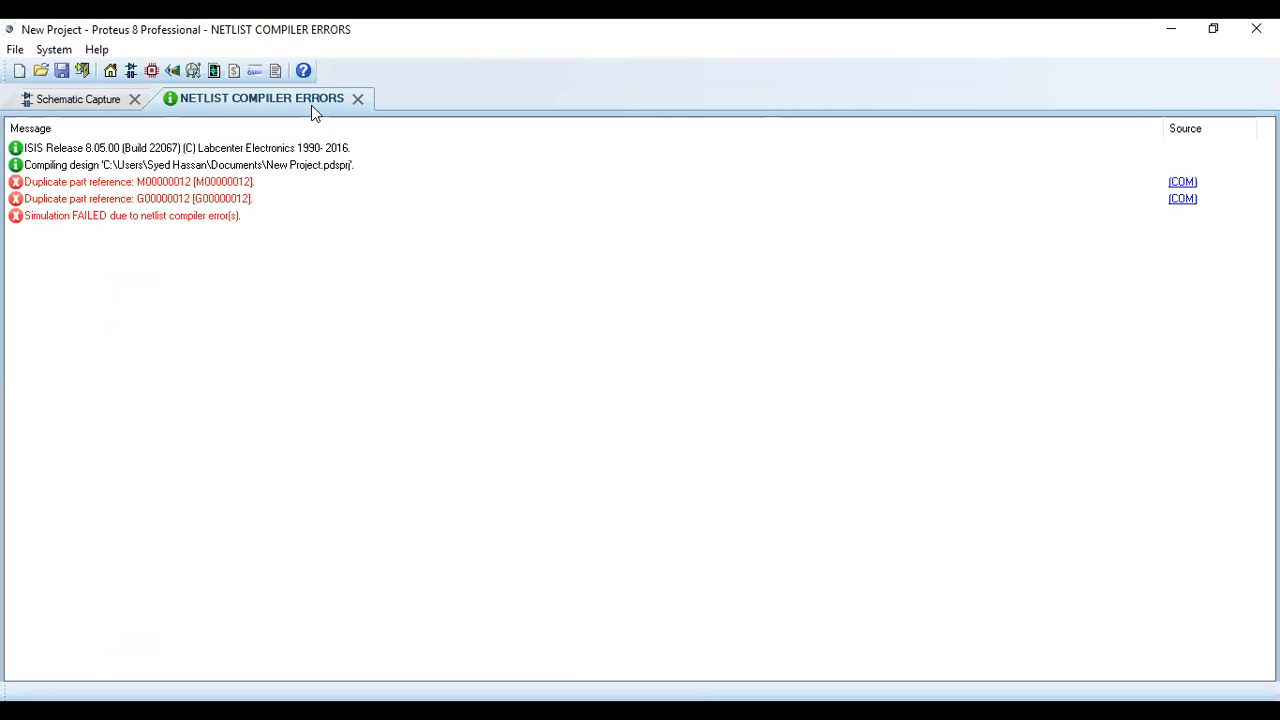
{"action": "left_click", "coordinate": [357, 99]}
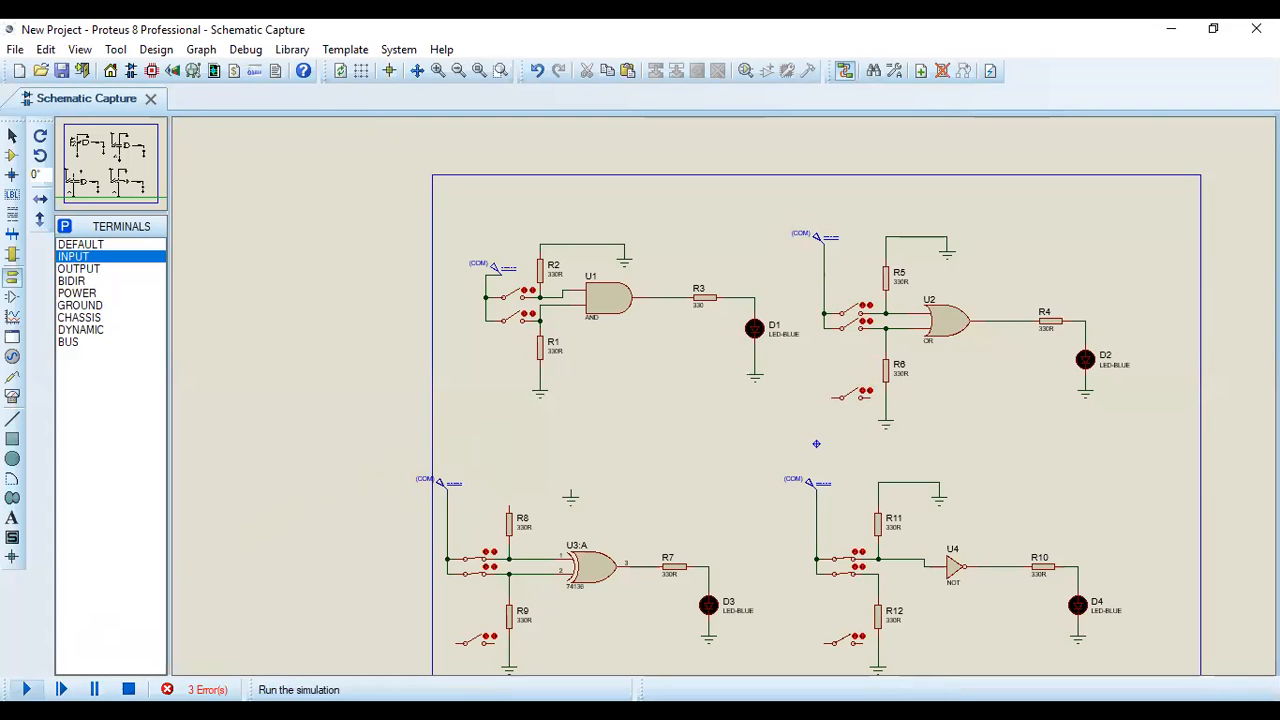
{"action": "left_click", "coordinate": [26, 689]}
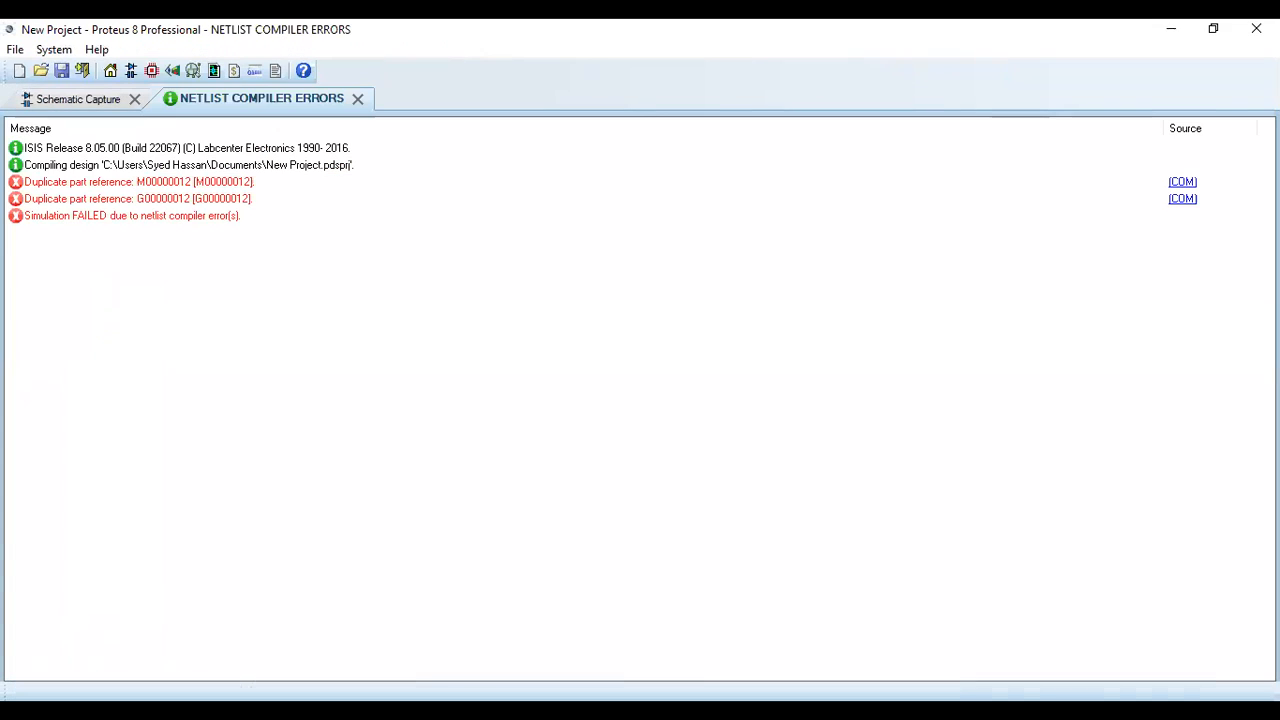
{"action": "left_click", "coordinate": [357, 100]}
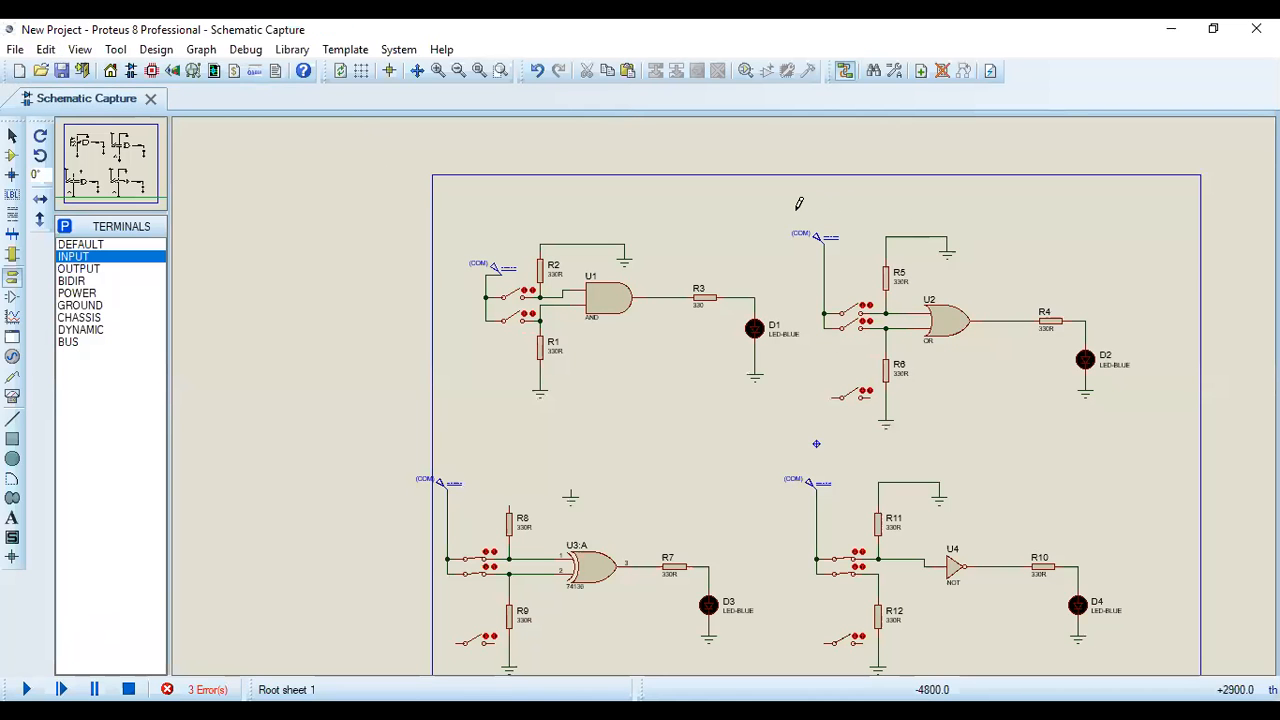
{"action": "left_click_drag", "start_coordinate": [778, 213], "coordinate": [813, 293]}
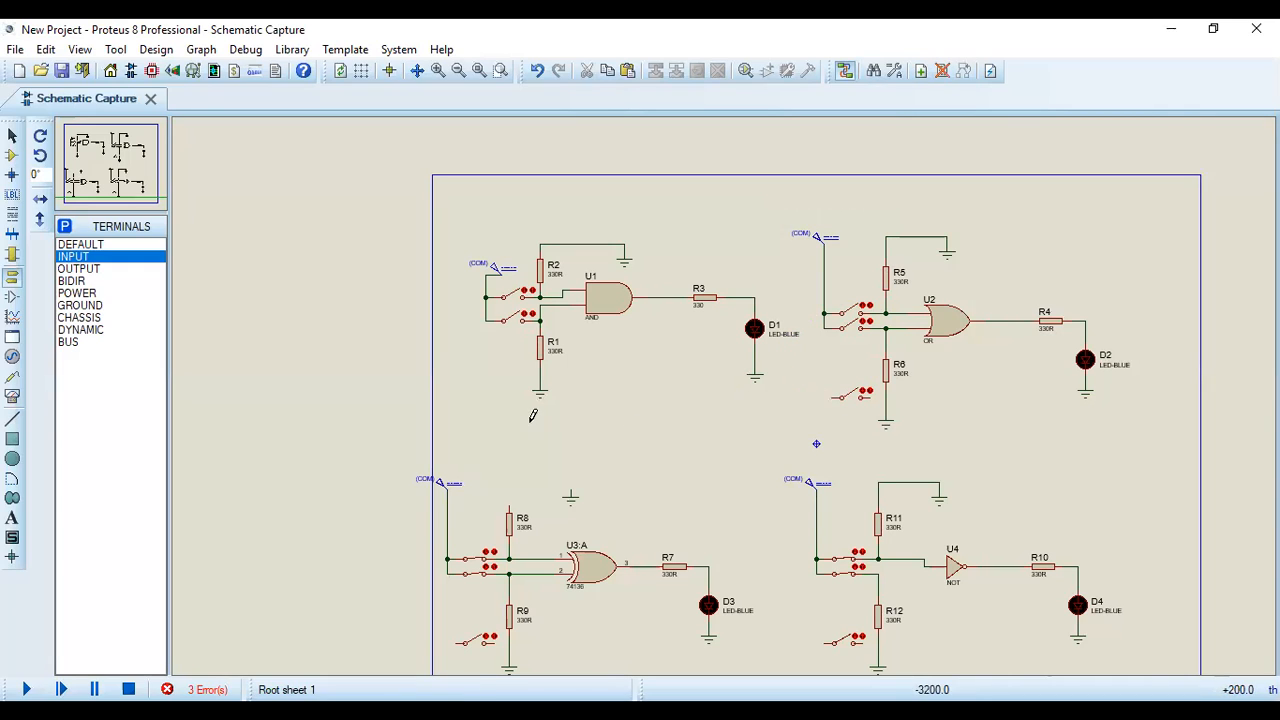
{"action": "left_click", "coordinate": [12, 155]}
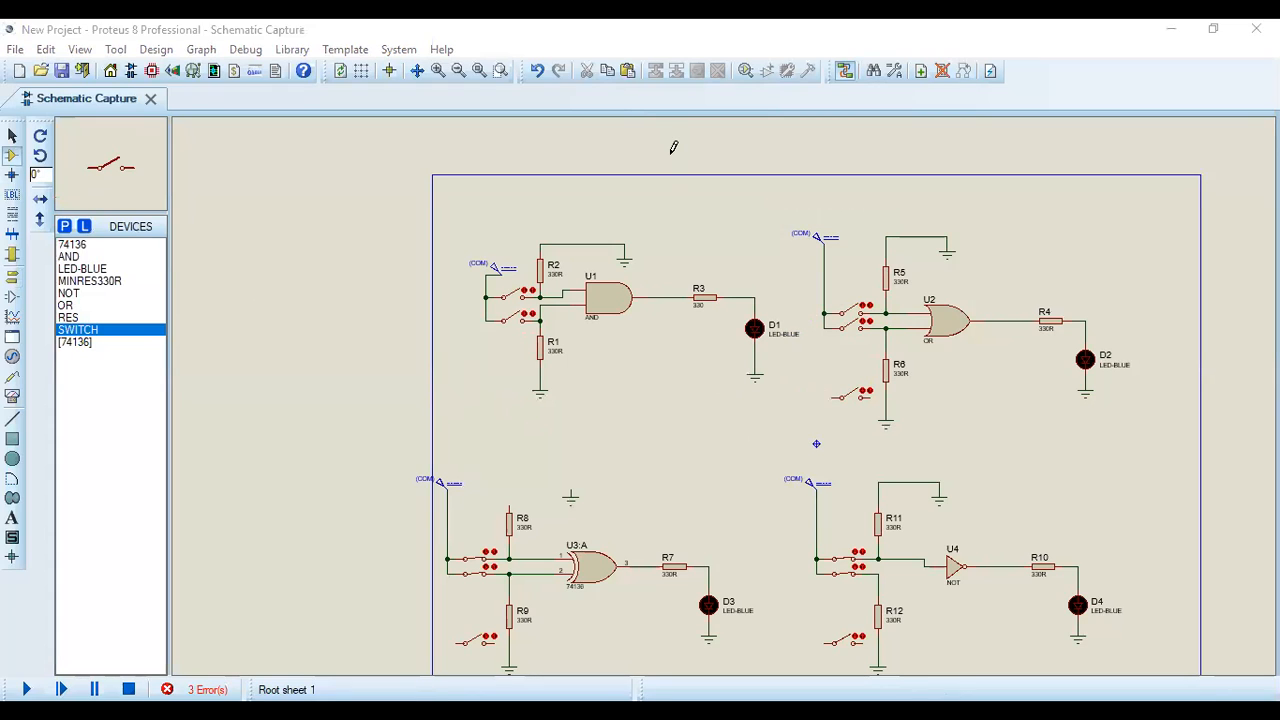
{"action": "left_click", "coordinate": [66, 228]}
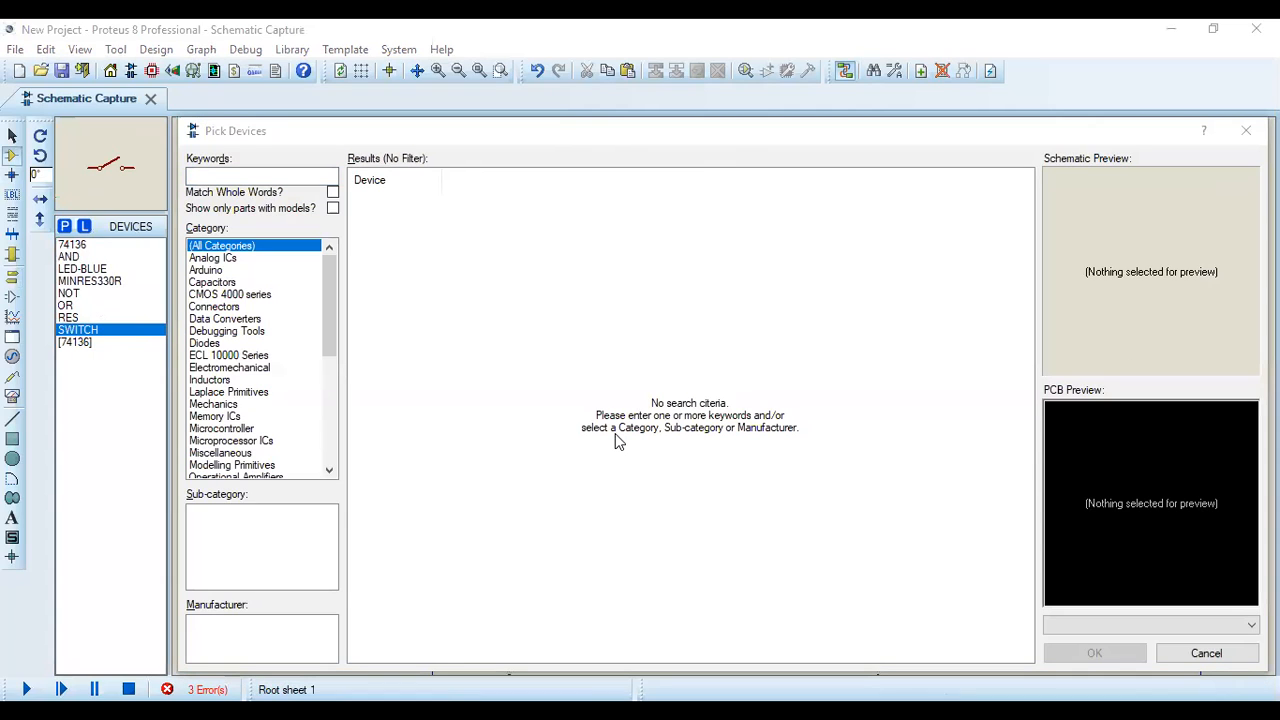
{"action": "left_click", "coordinate": [296, 170]}
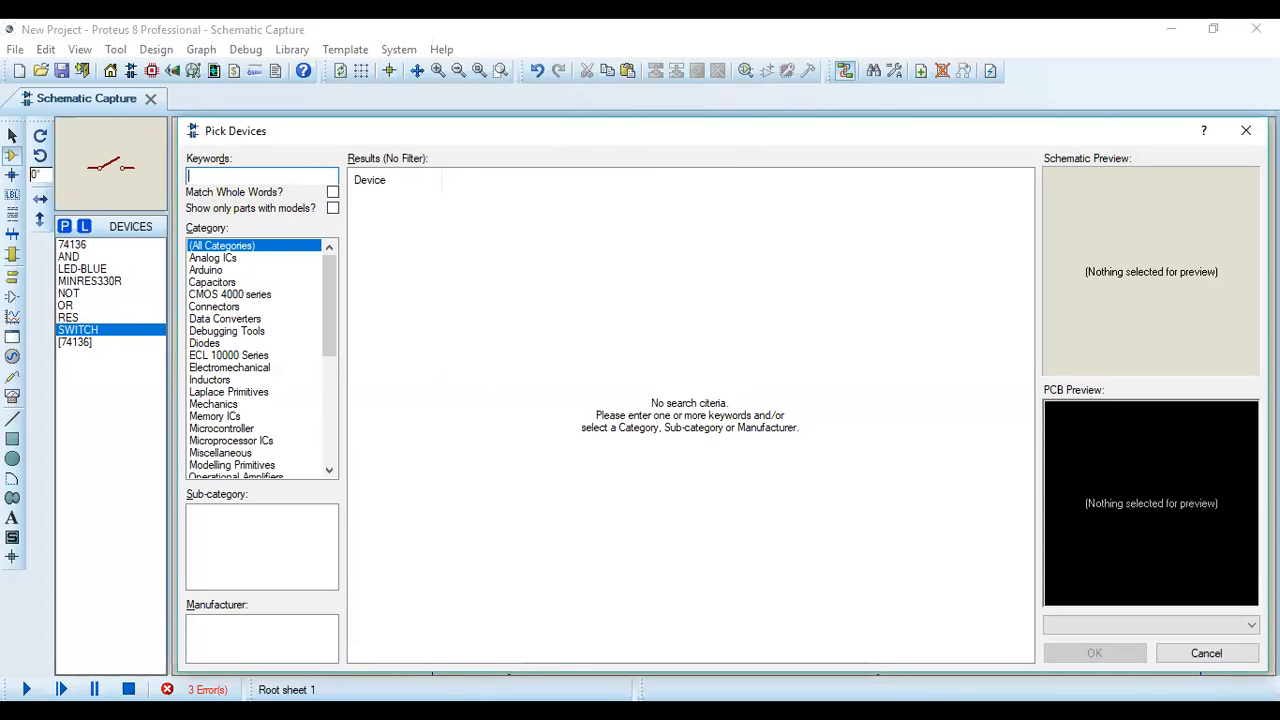
{"action": "left_click", "coordinate": [652, 112]}
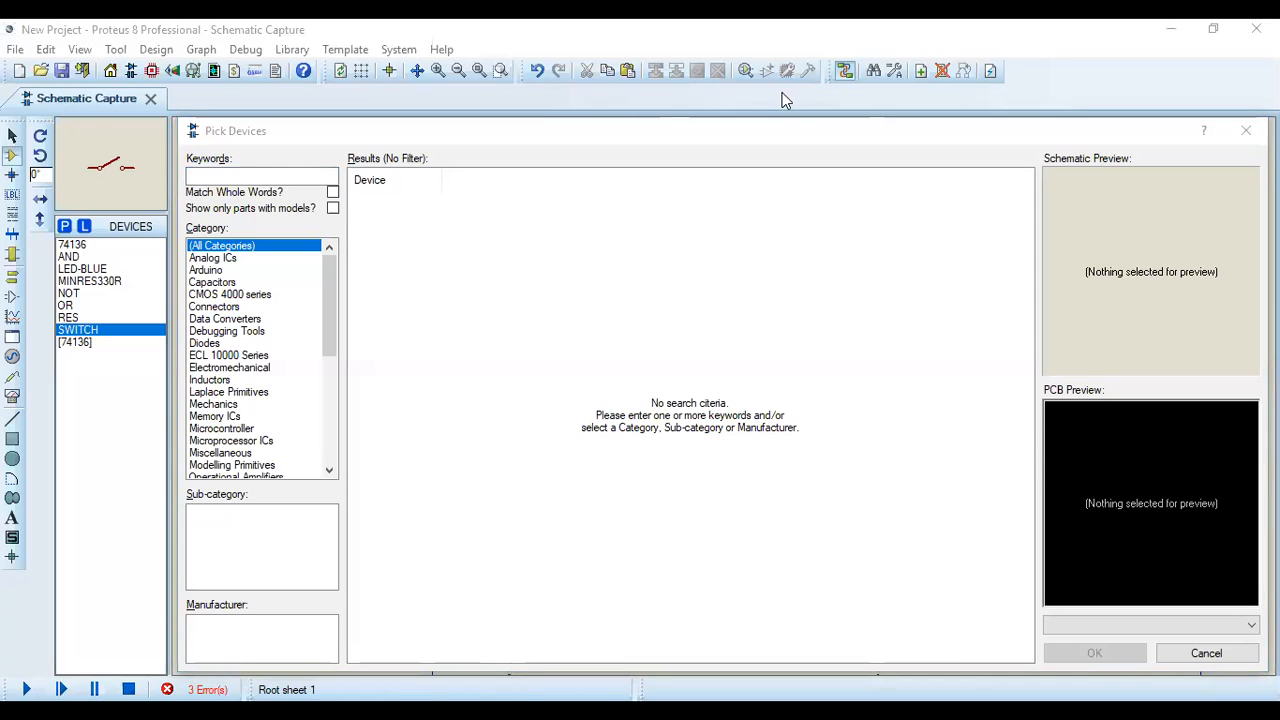
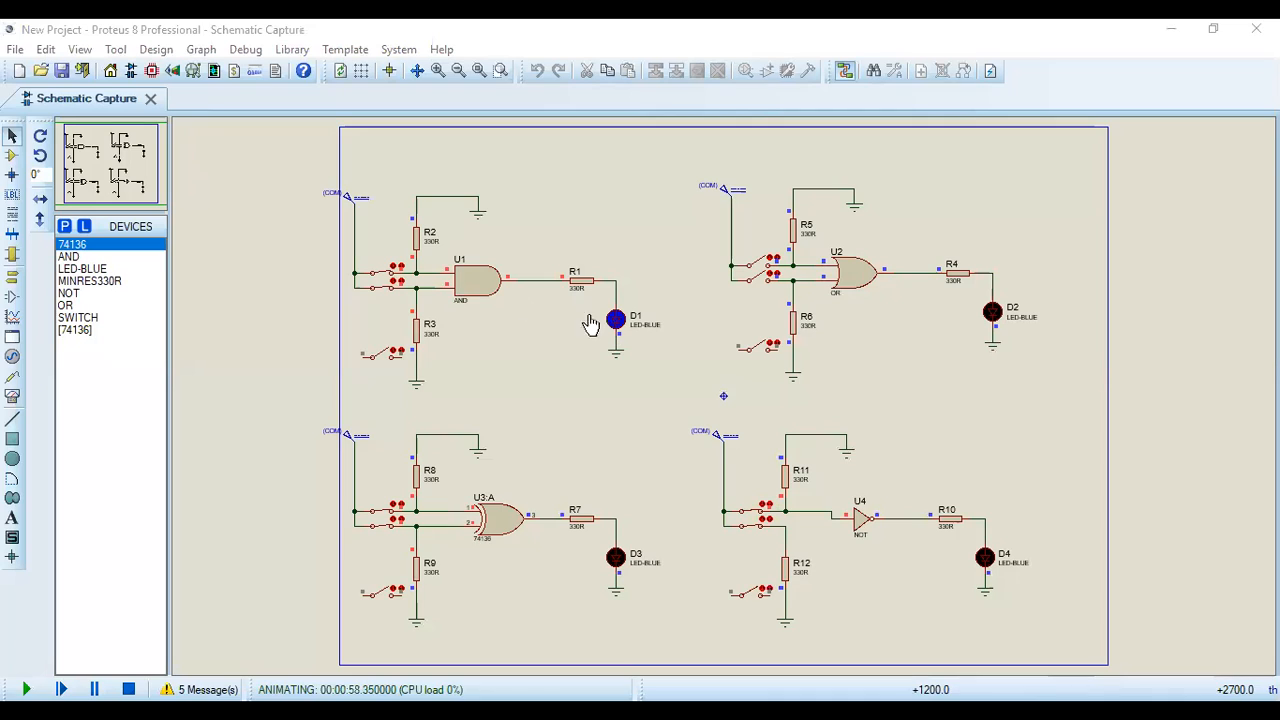
Step: Toggle AND gate U1's two input switches in the running simulation to test LED D1, ending with both closed, and stop the simulation
{"action": "left_click", "coordinate": [387, 277]}
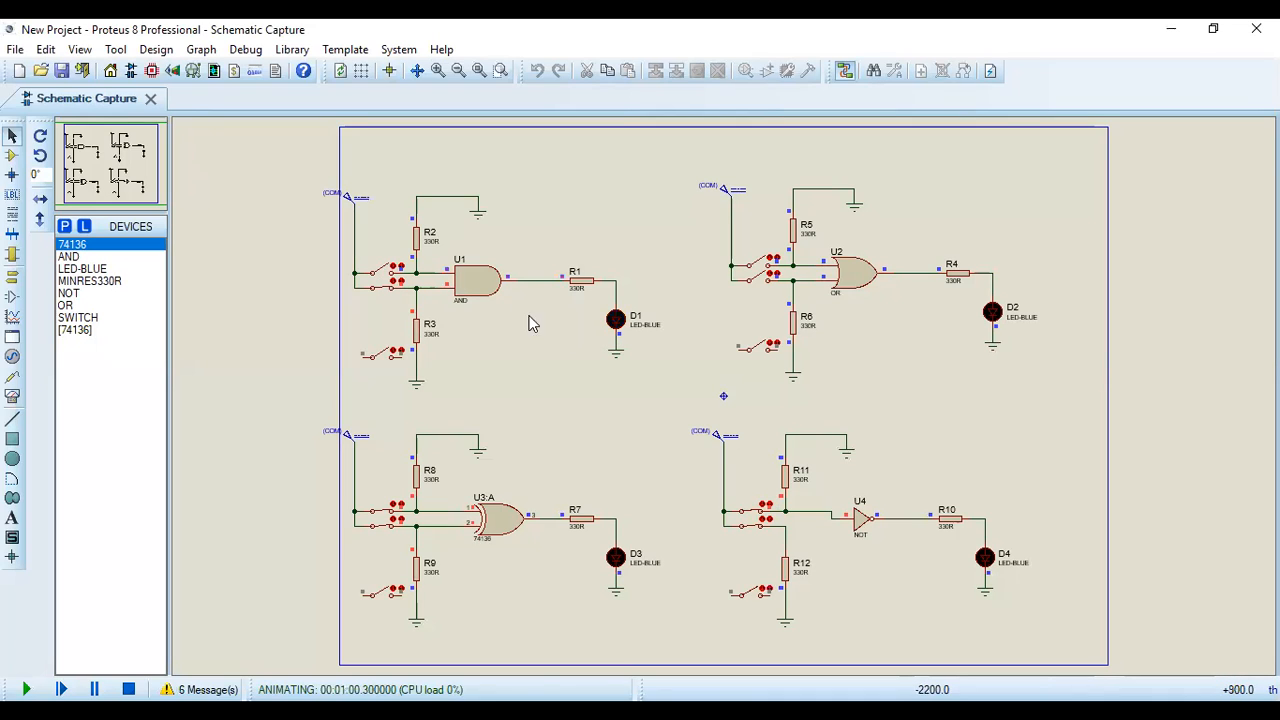
{"action": "left_click", "coordinate": [386, 278]}
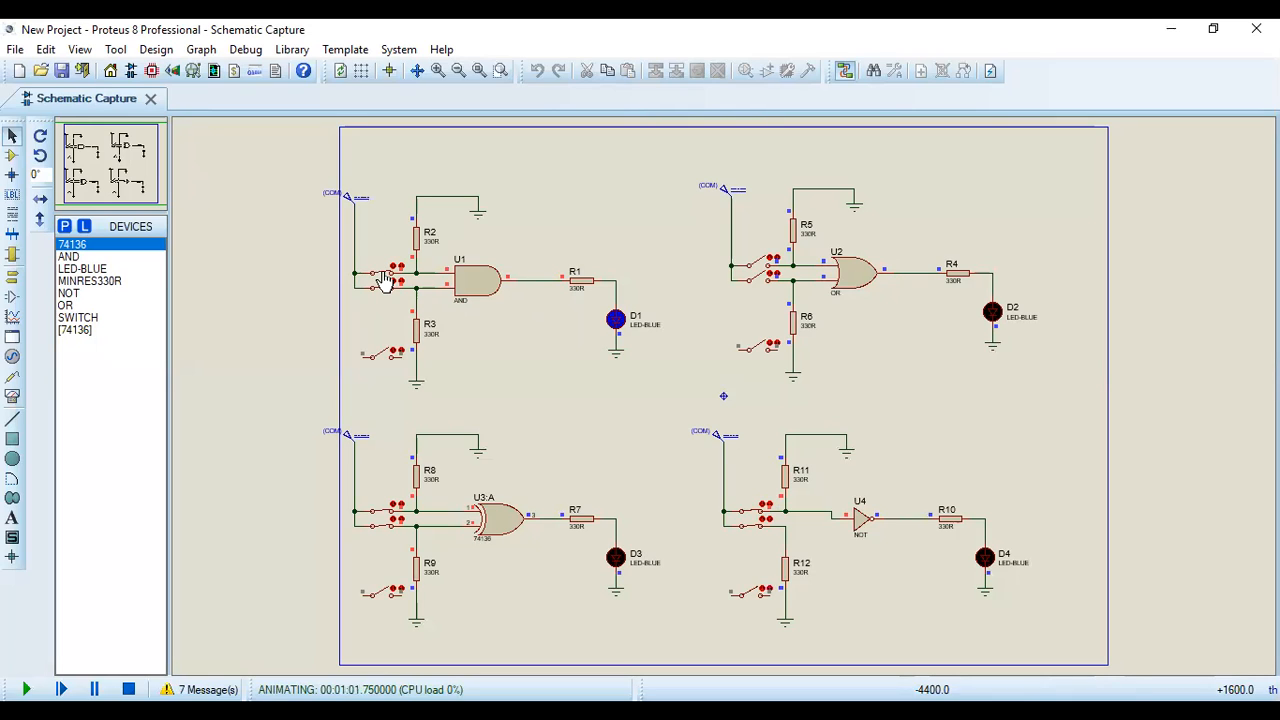
{"action": "left_click", "coordinate": [382, 286]}
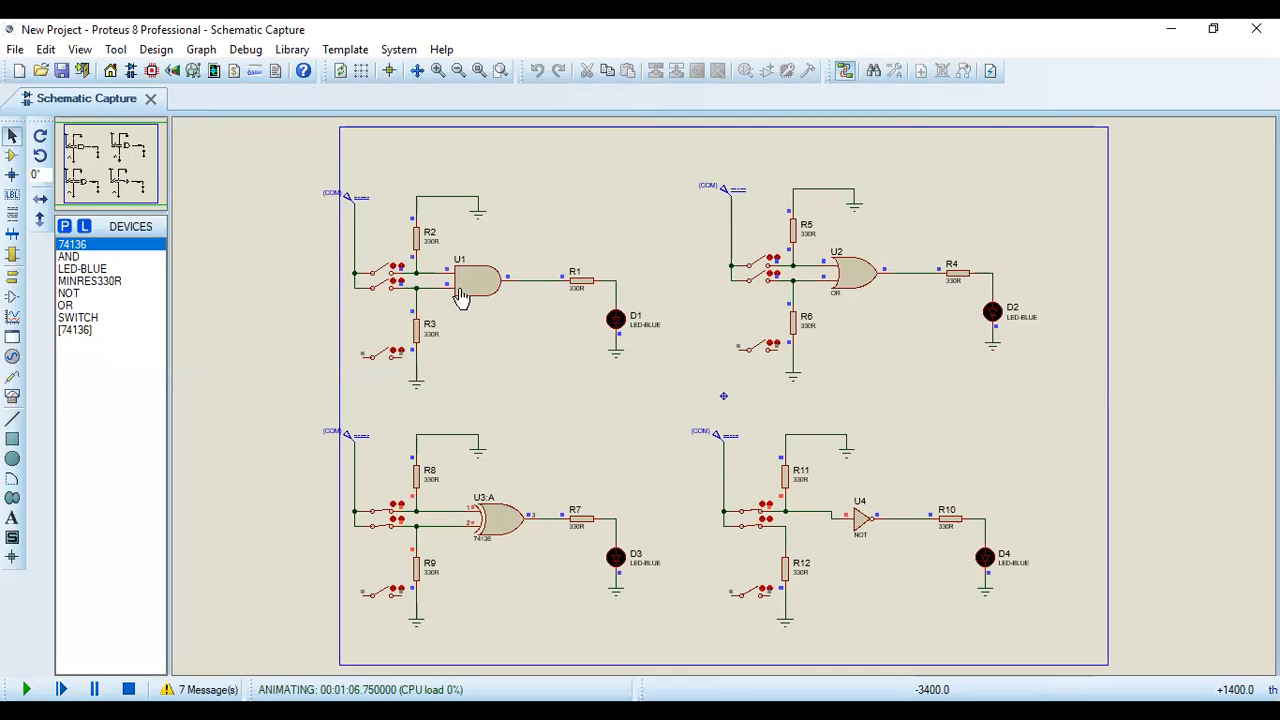
{"action": "left_click", "coordinate": [381, 279]}
{"action": "left_click", "coordinate": [381, 285]}
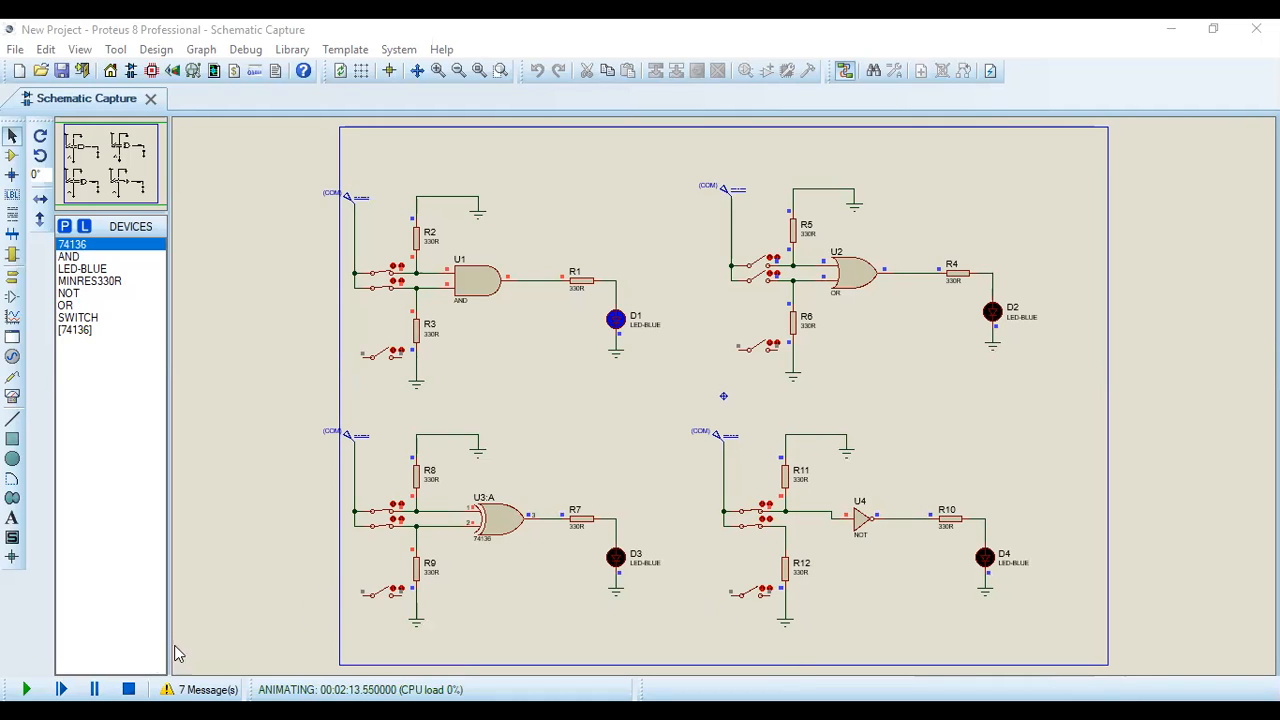
{"action": "left_click", "coordinate": [128, 689]}
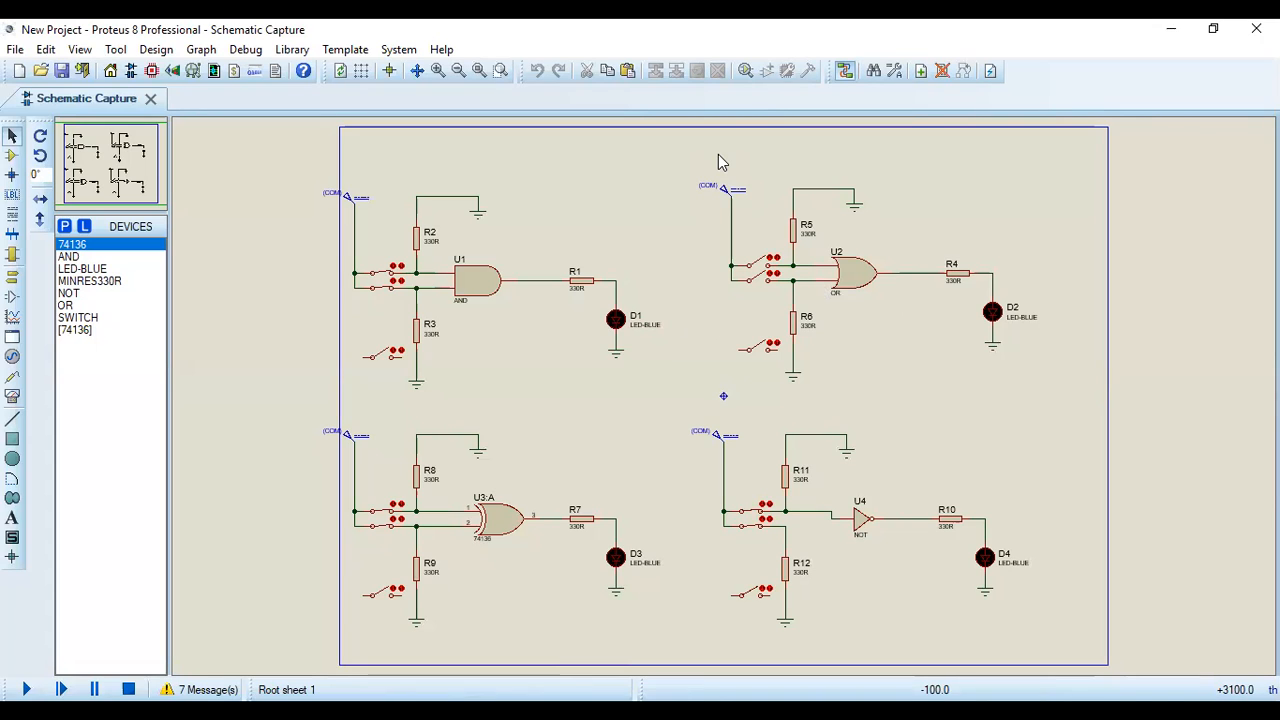
Step: Delete the entire OR gate circuit around U2, including its generator, switches, resistors, LED and grounds
{"action": "left_click_drag", "start_coordinate": [692, 150], "coordinate": [1031, 394]}
{"action": "key", "text": "Delete"}
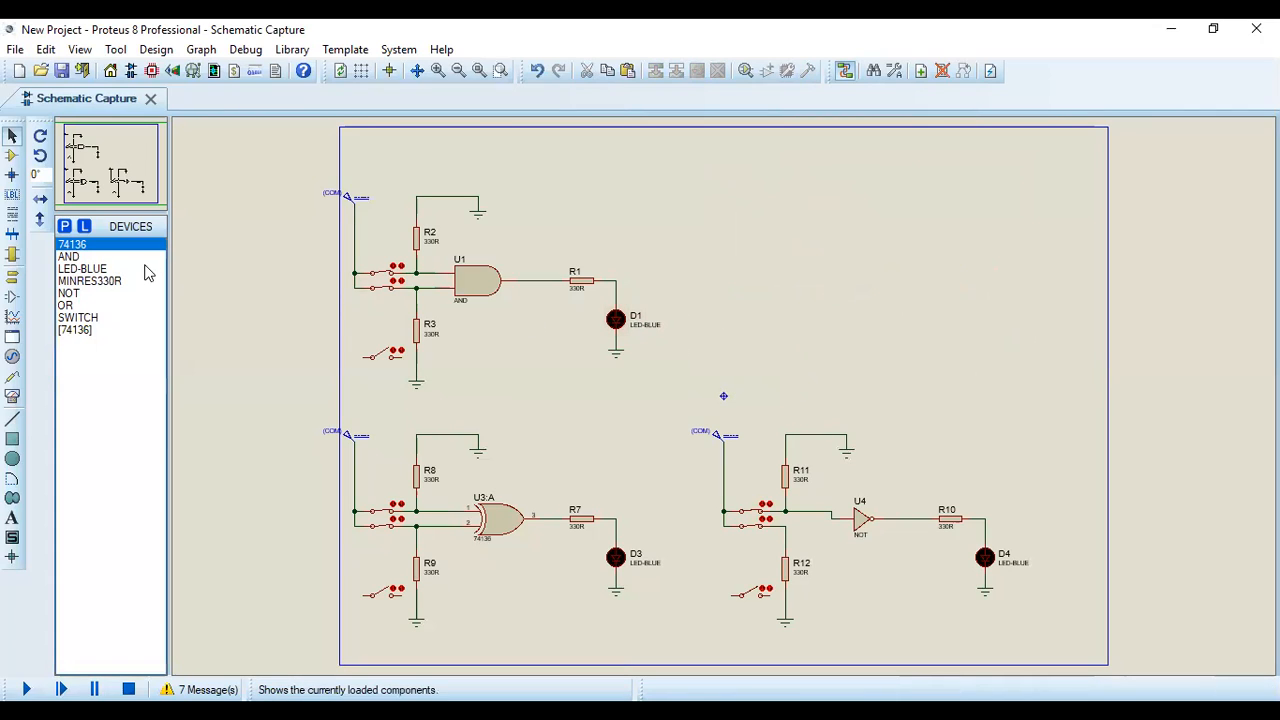
Step: Place an AND gate in the sheet's empty upper-right area, with two MINRES330R resistors before its inputs and one at its output
{"action": "left_click", "coordinate": [78, 257]}
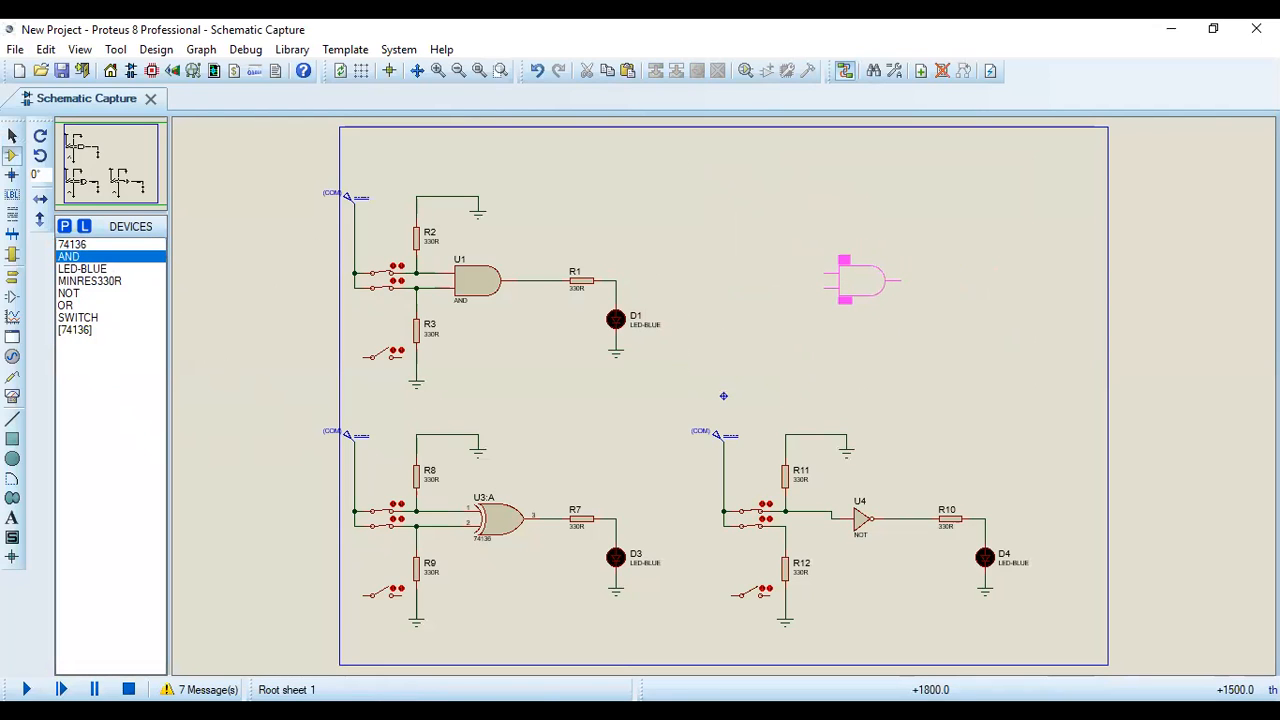
{"action": "left_click", "coordinate": [862, 281]}
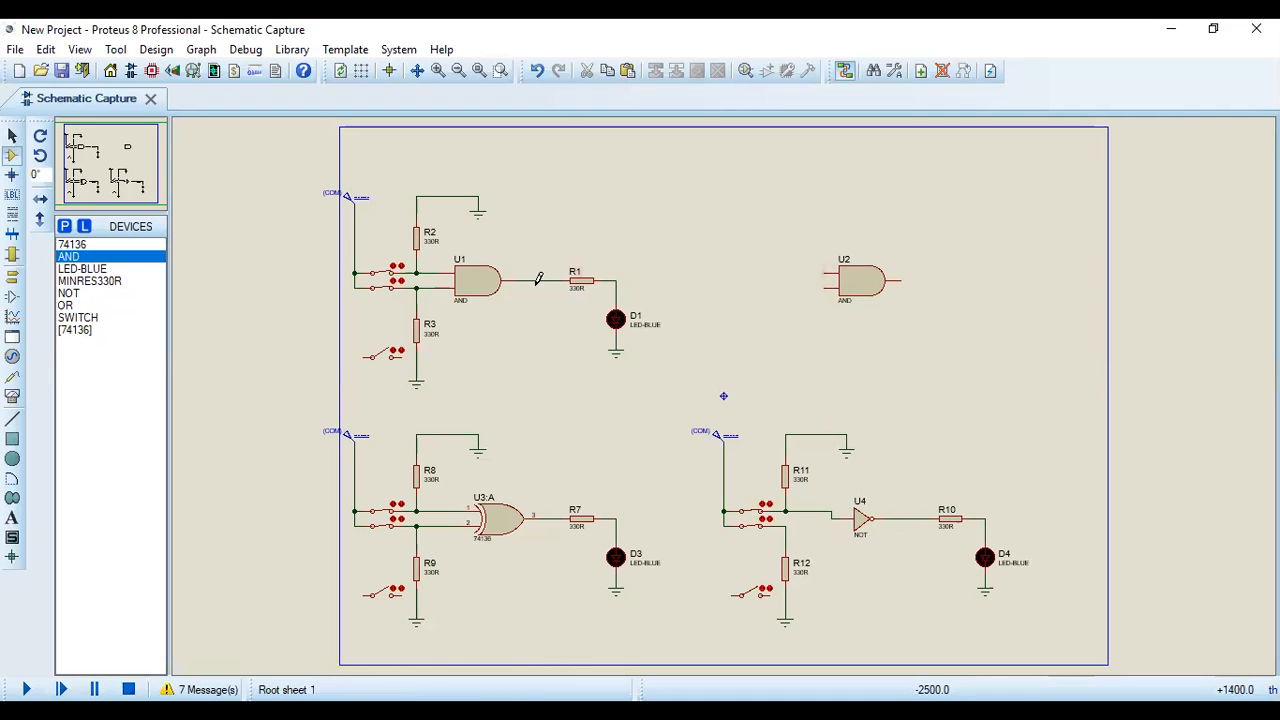
{"action": "left_click", "coordinate": [88, 283]}
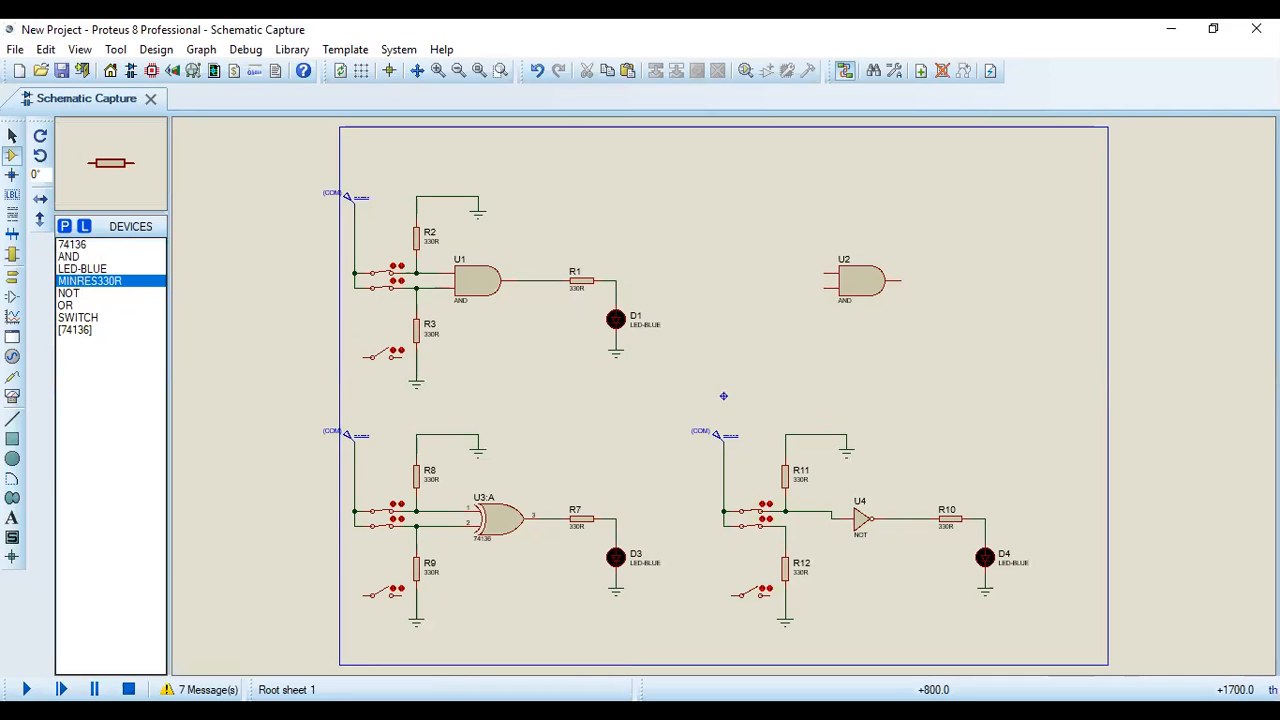
{"action": "left_click", "coordinate": [785, 263]}
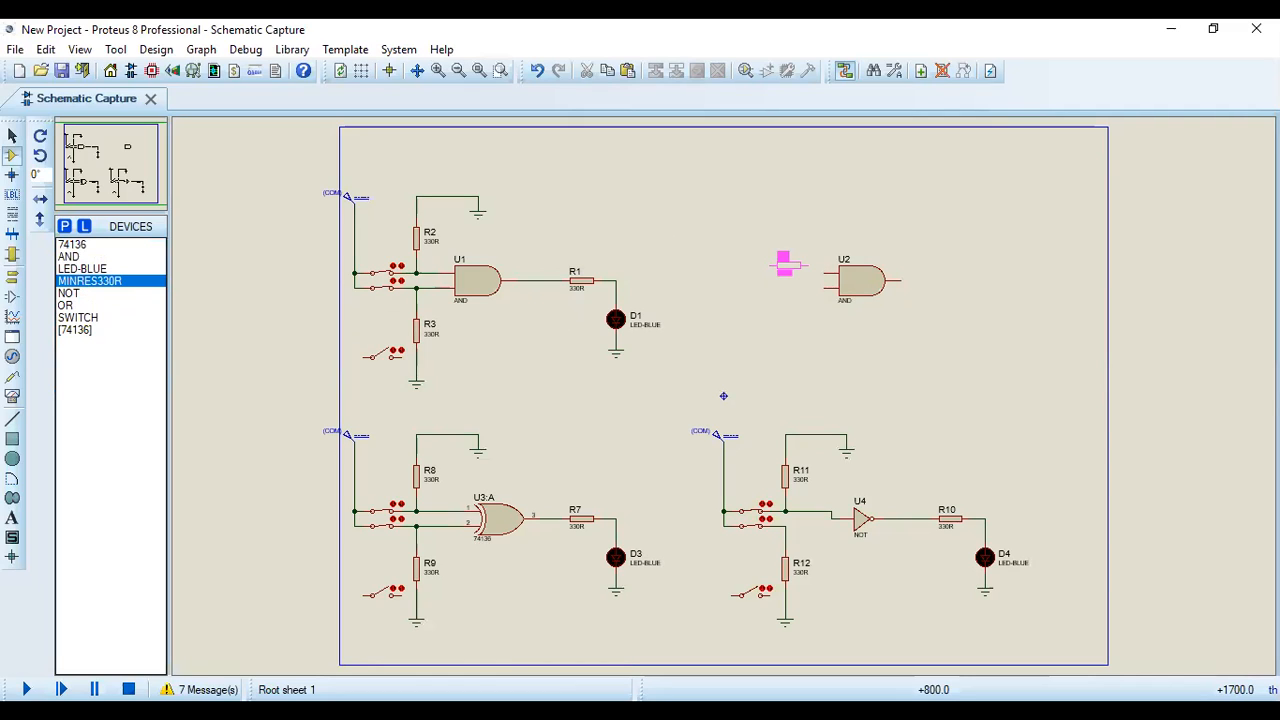
{"action": "left_click", "coordinate": [785, 280]}
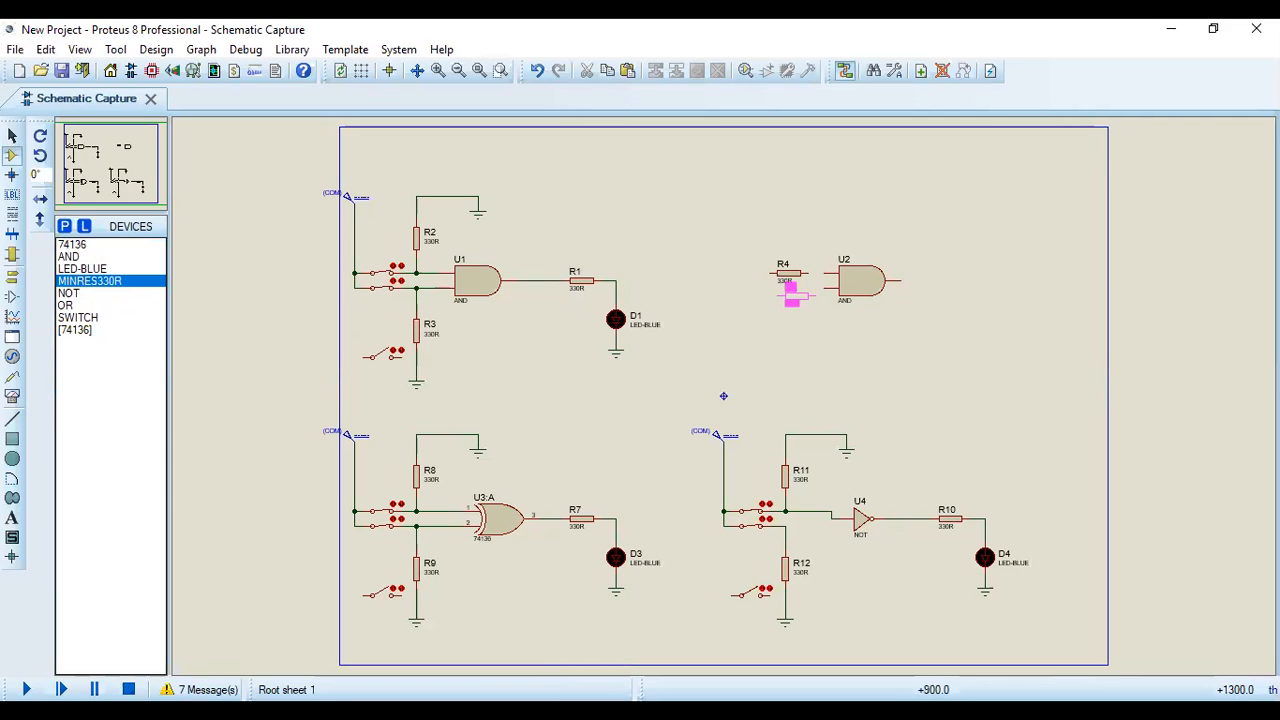
{"action": "left_click", "coordinate": [785, 288]}
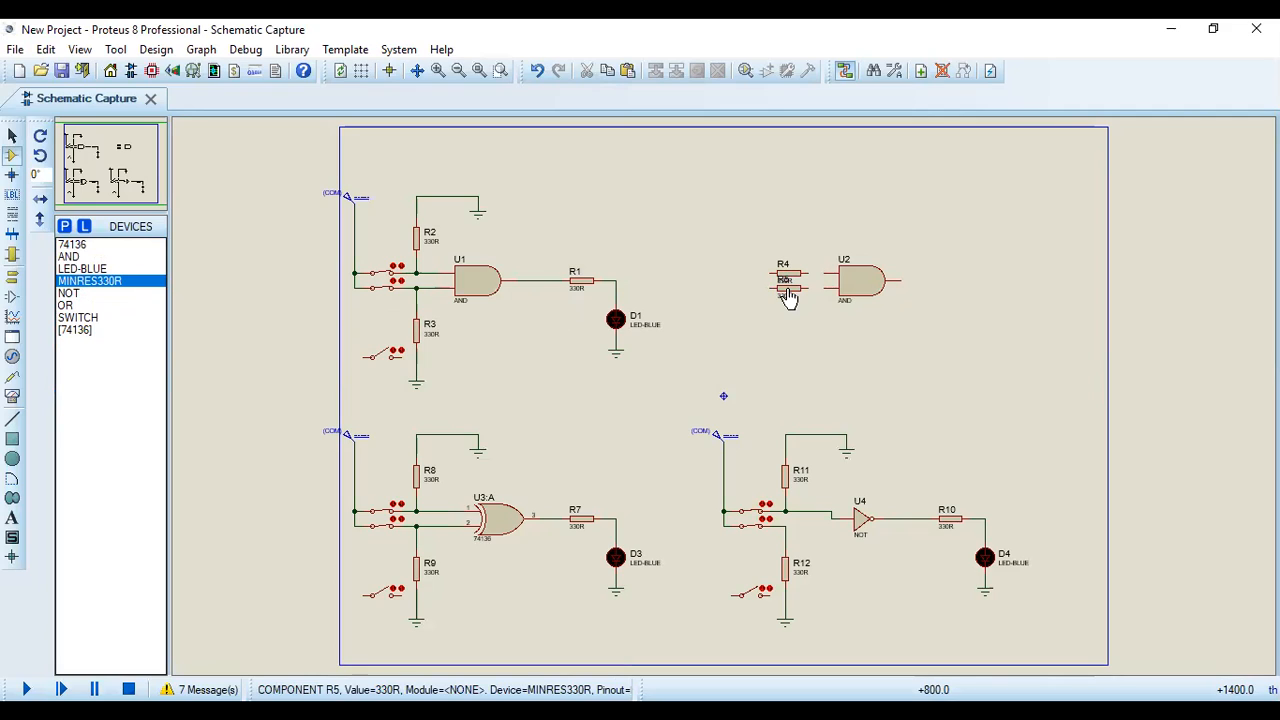
{"action": "left_click", "coordinate": [934, 283]}
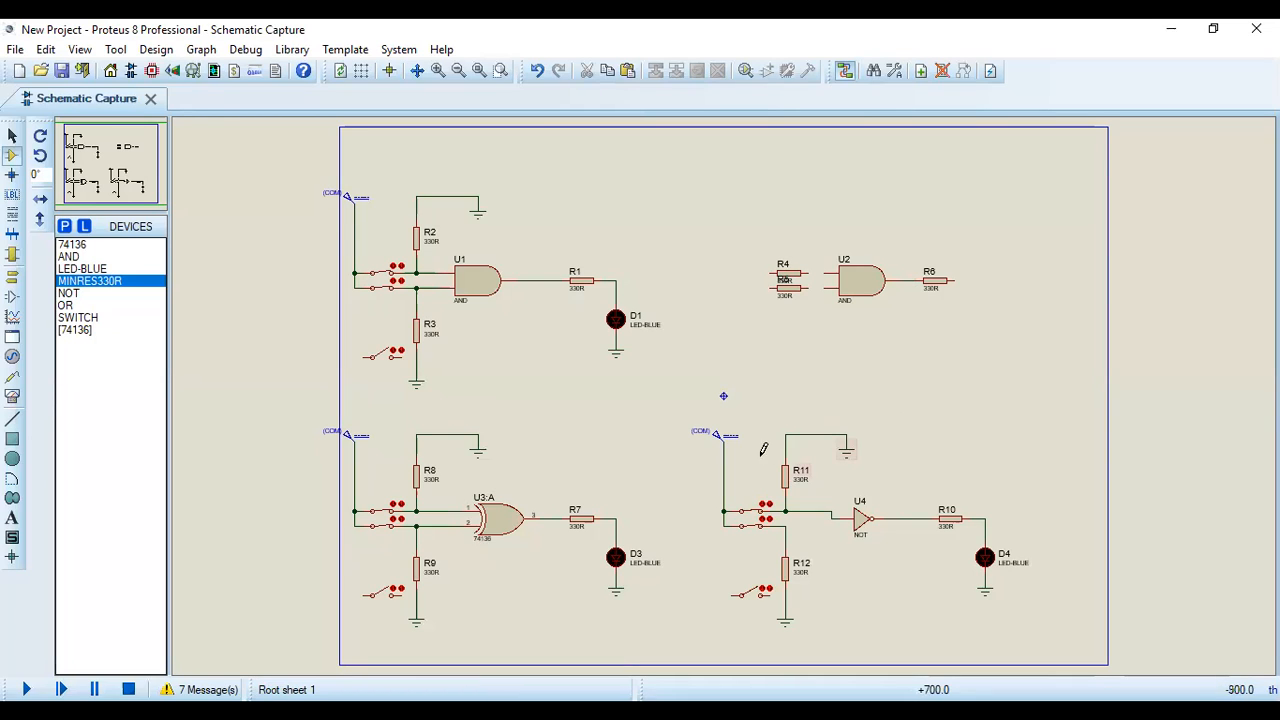
{"action": "left_click", "coordinate": [615, 364]}
{"action": "right_click", "coordinate": [615, 347]}
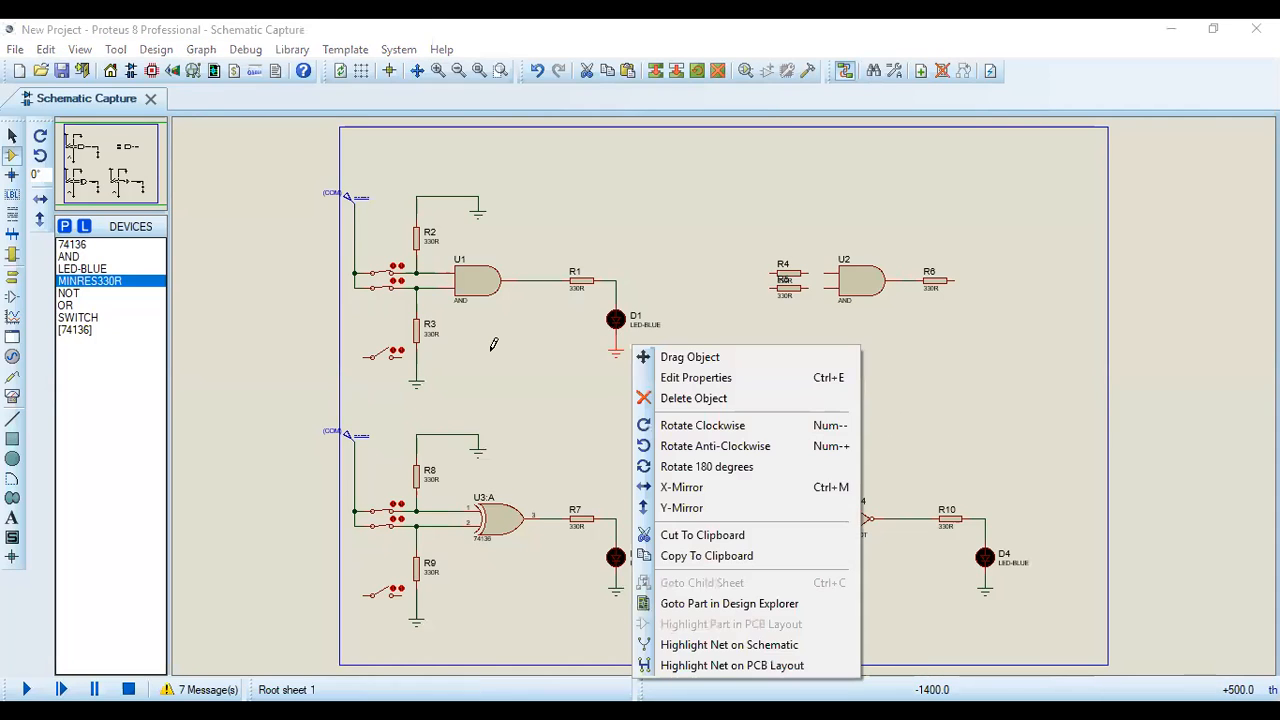
{"action": "left_click", "coordinate": [491, 340]}
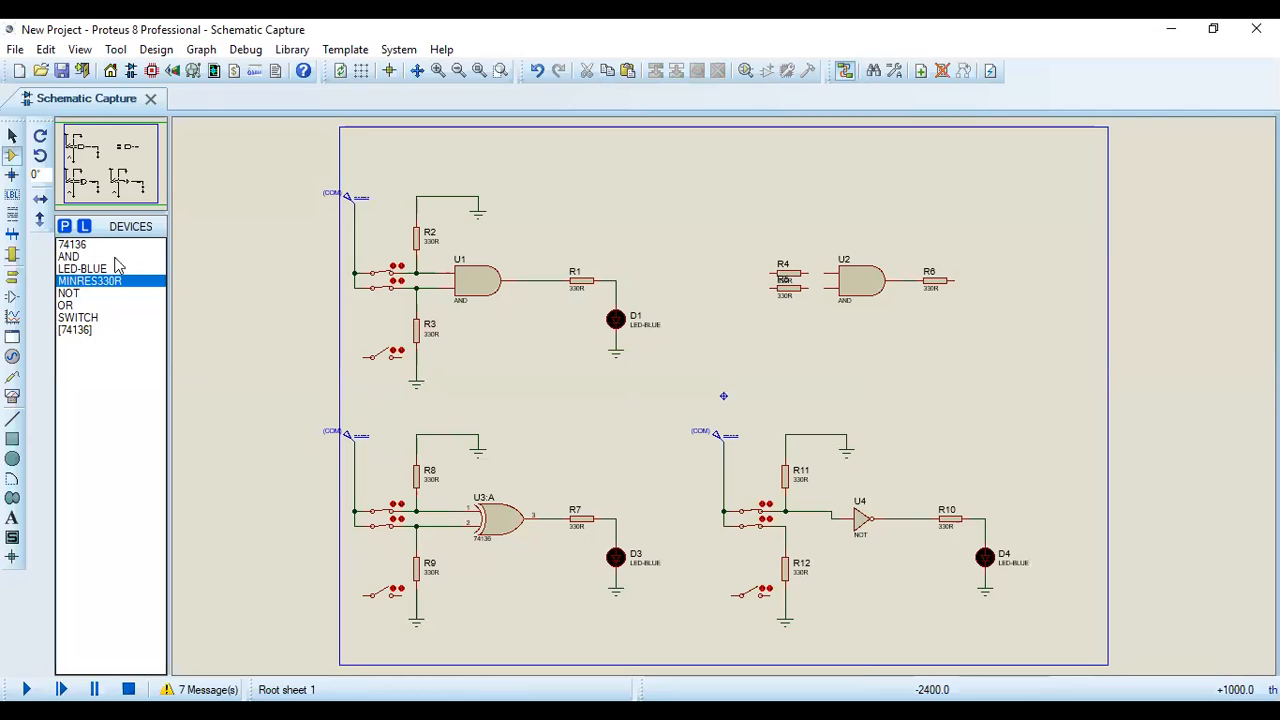
{"action": "left_click", "coordinate": [65, 230]}
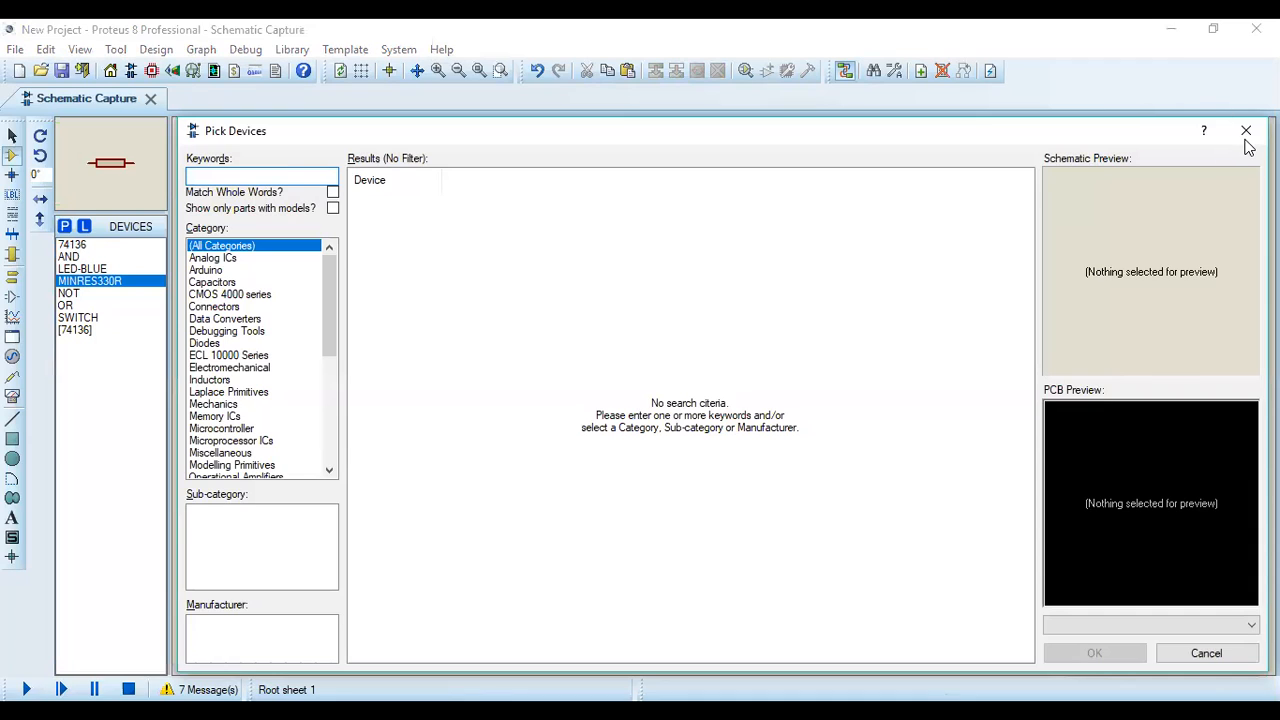
{"action": "key", "text": "Escape"}
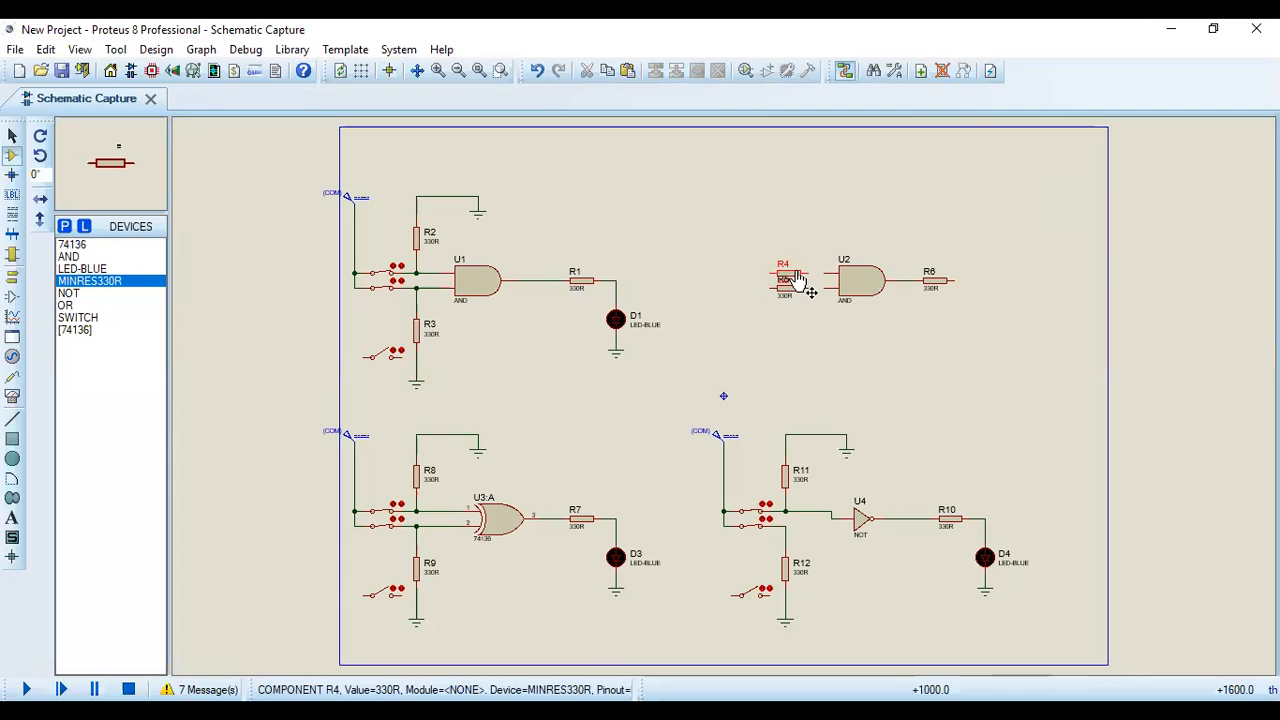
Step: Move resistor R4 above gate U2's input side and rotate it clockwise to stand vertically
{"action": "right_click", "coordinate": [800, 283]}
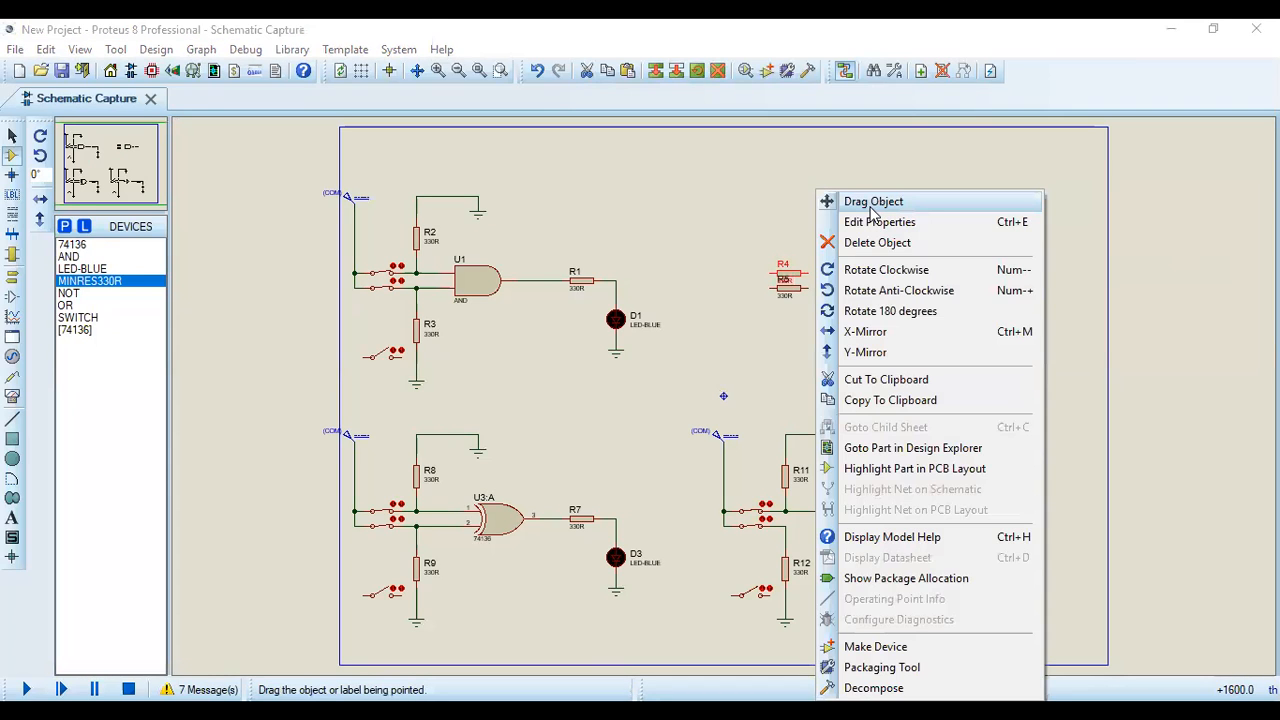
{"action": "left_click", "coordinate": [871, 207]}
{"action": "left_click", "coordinate": [806, 224]}
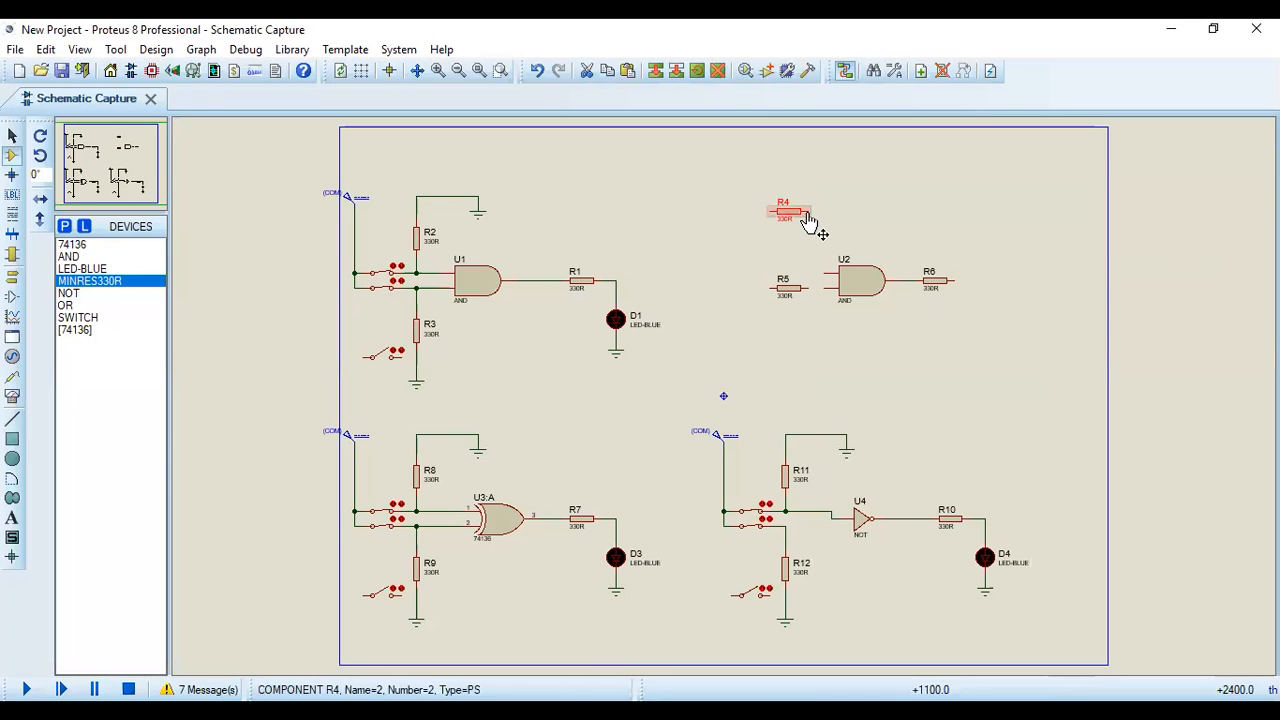
{"action": "right_click", "coordinate": [810, 206]}
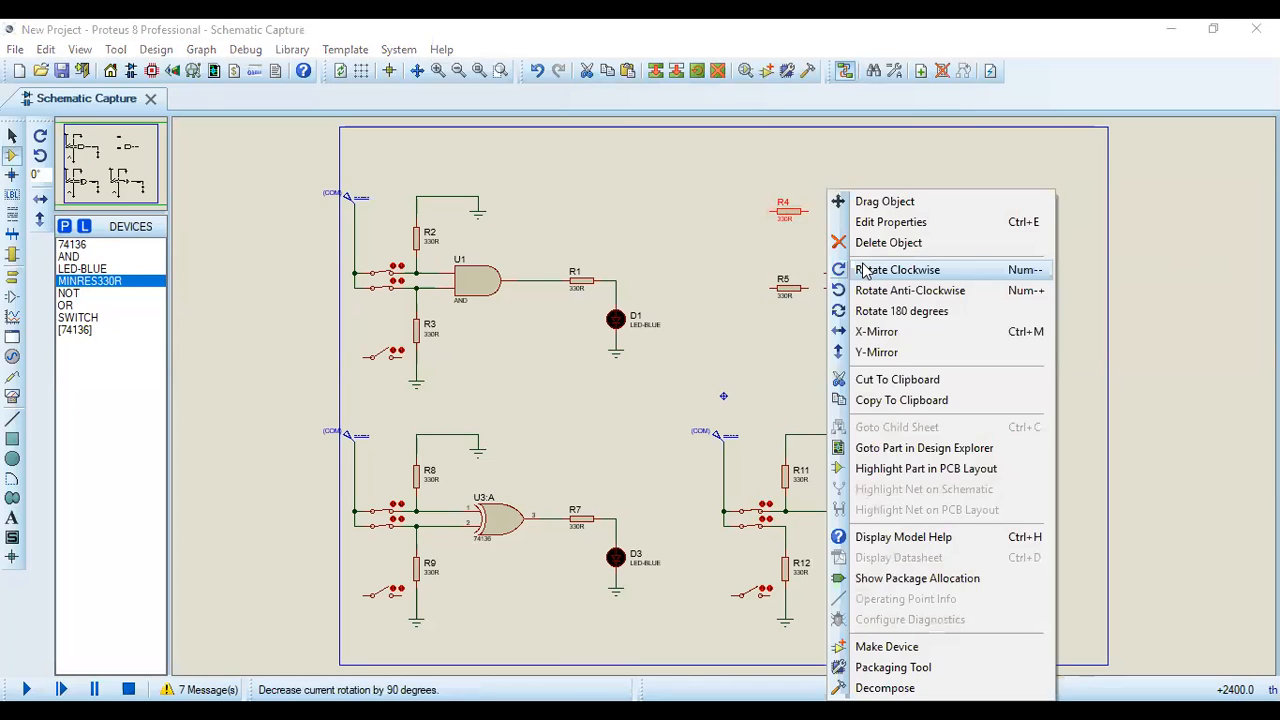
{"action": "left_click", "coordinate": [865, 270]}
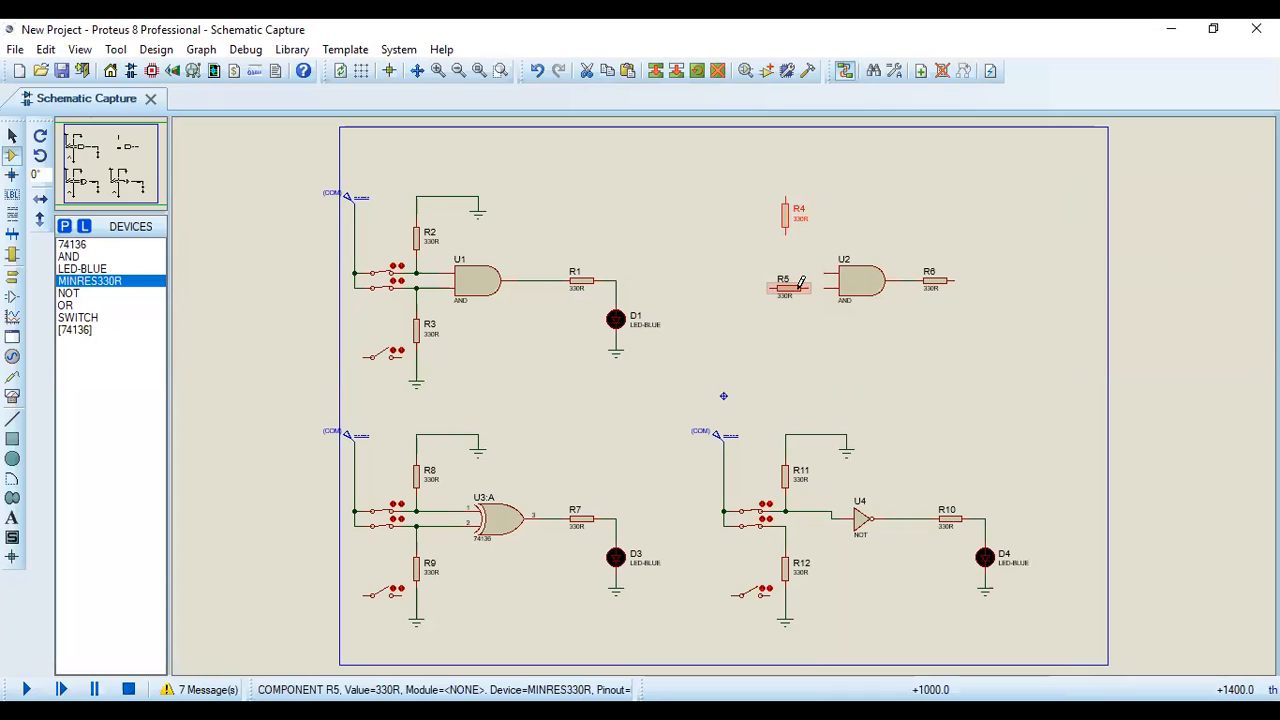
Step: Rotate resistor R5 clockwise and move it below gate U2's lower input
{"action": "key", "text": "KP_Subtract"}
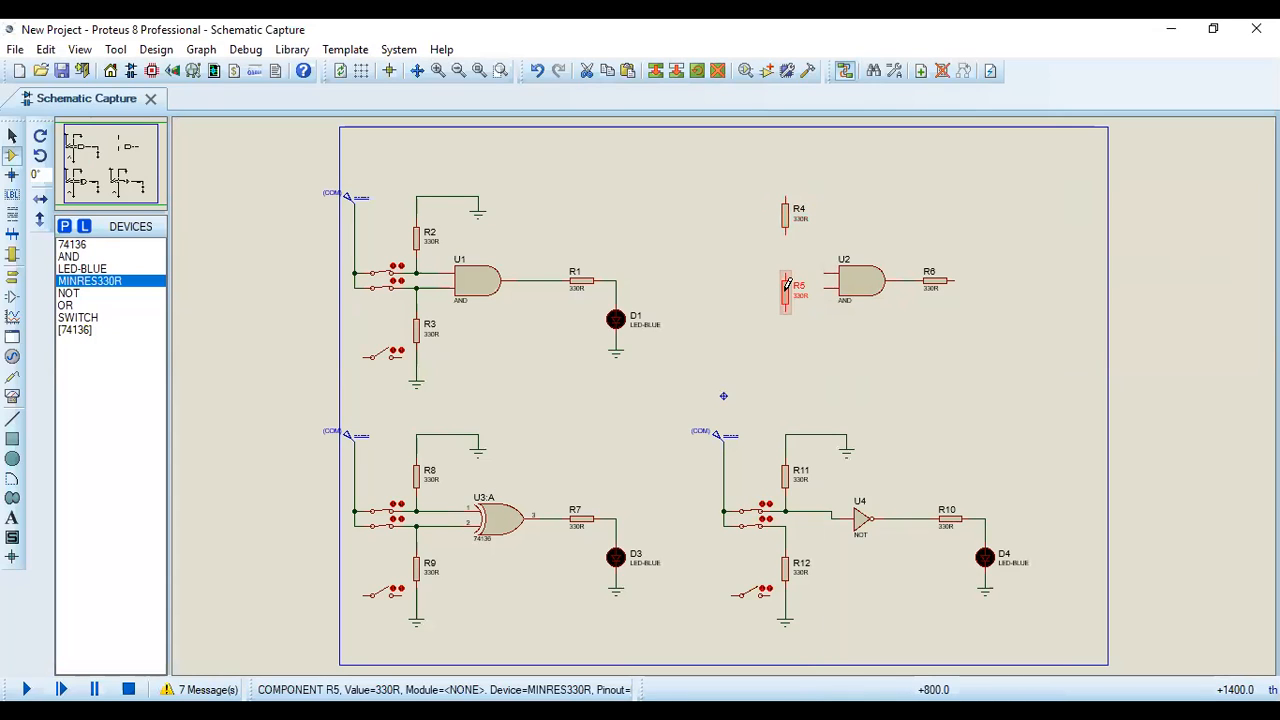
{"action": "right_click", "coordinate": [787, 285]}
{"action": "left_click", "coordinate": [850, 201]}
{"action": "left_click", "coordinate": [790, 330]}
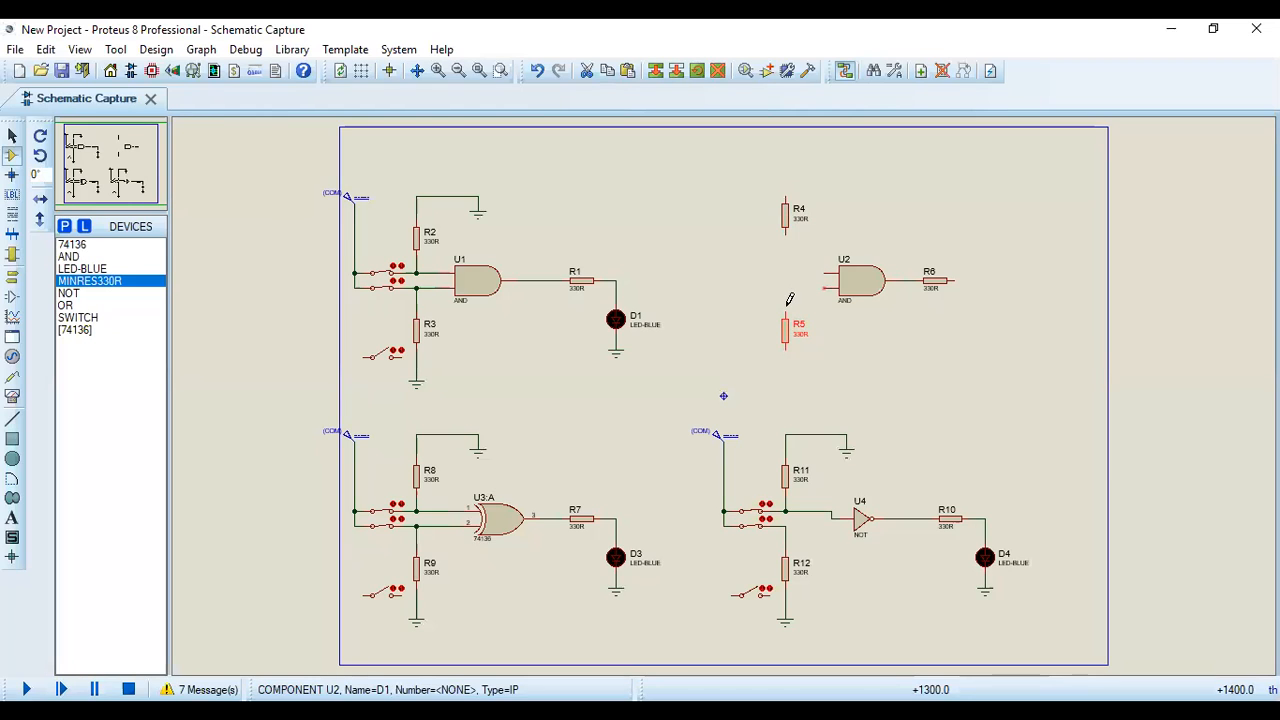
Step: Wire resistor R5 to gate U2's lower input and resistor R4 to its upper input
{"action": "left_click", "coordinate": [787, 303]}
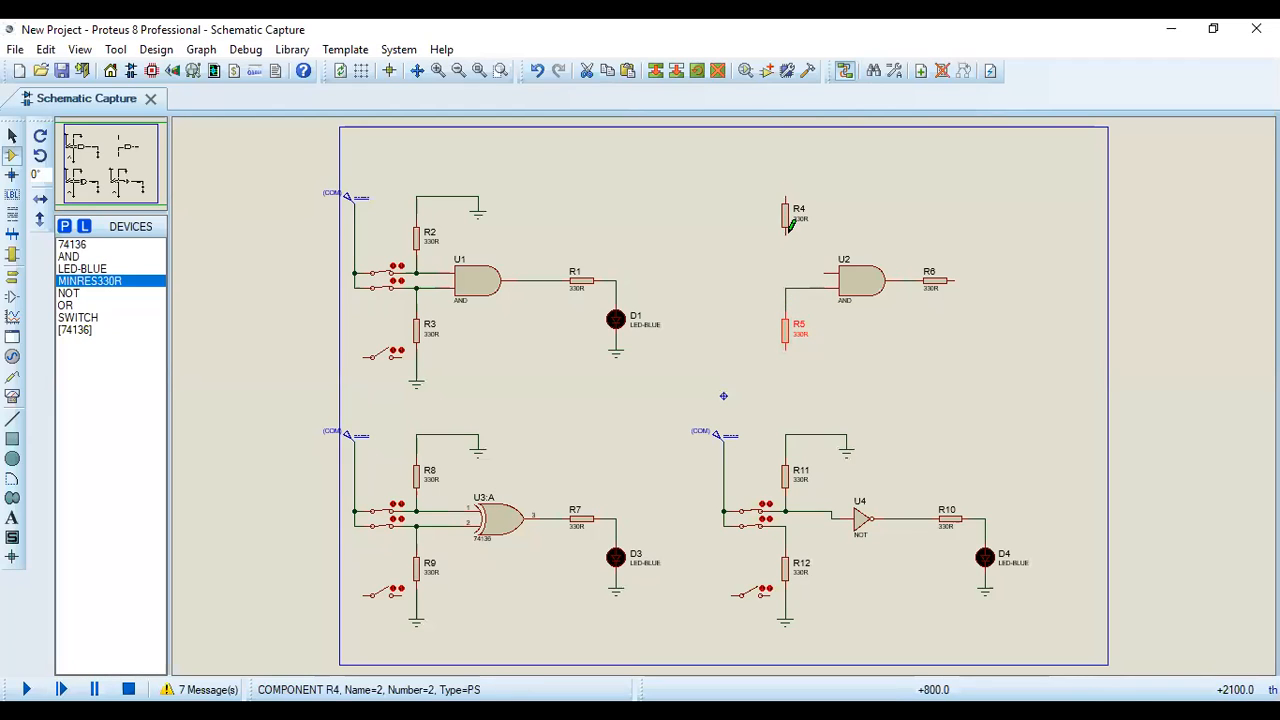
{"action": "left_click", "coordinate": [787, 230]}
{"action": "left_click", "coordinate": [826, 270]}
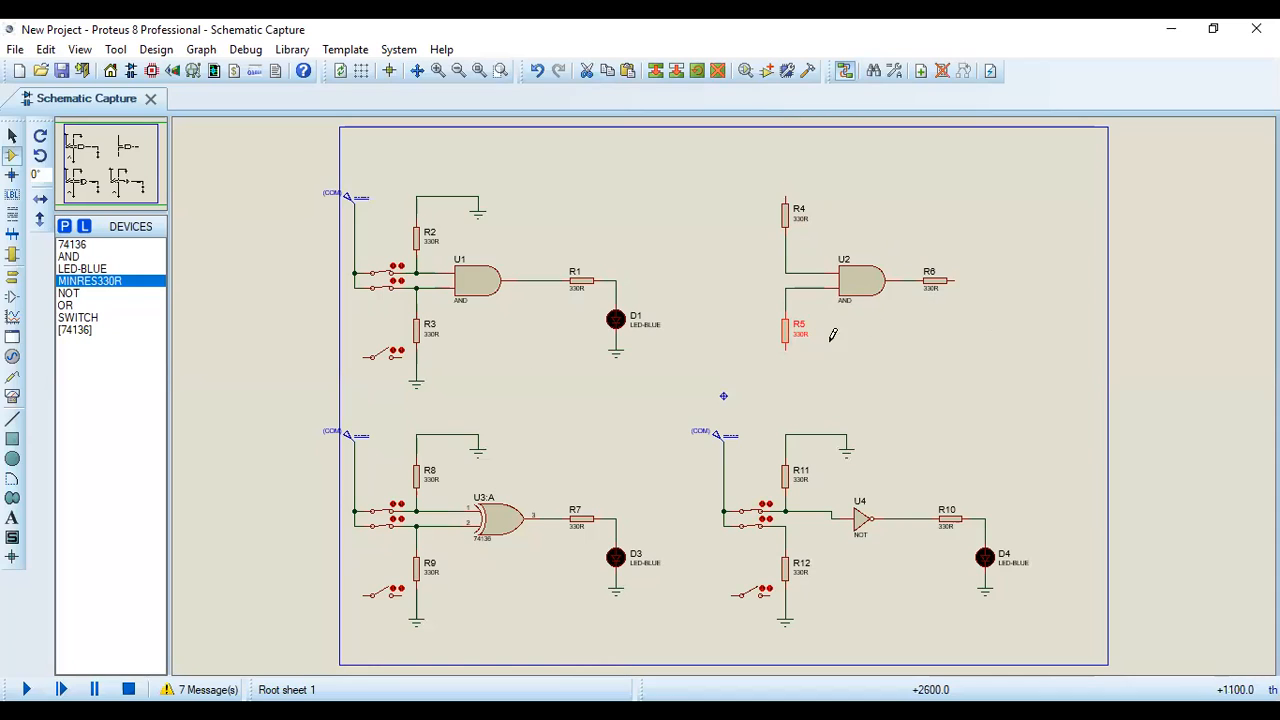
Step: Place a LED-BLUE beyond resistor R6 at gate U2's output and wire its upper pin to R6
{"action": "left_click", "coordinate": [103, 270]}
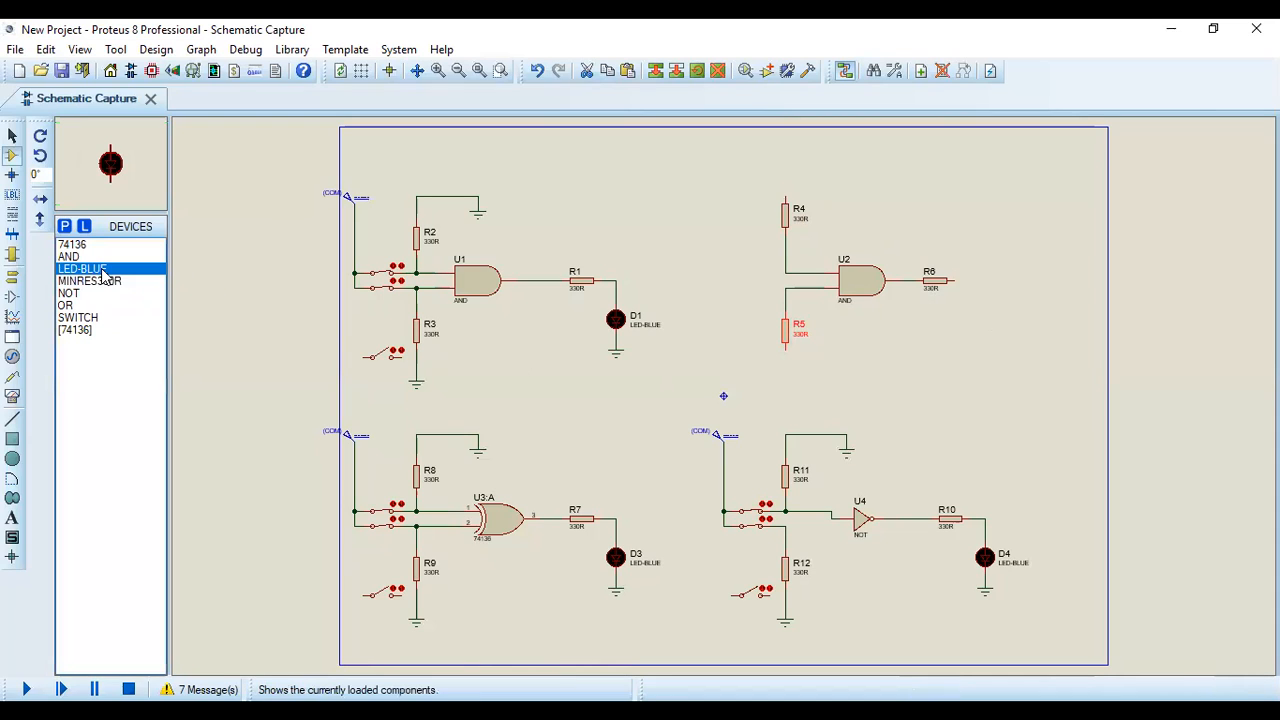
{"action": "left_click", "coordinate": [1000, 303]}
{"action": "left_click", "coordinate": [1000, 304]}
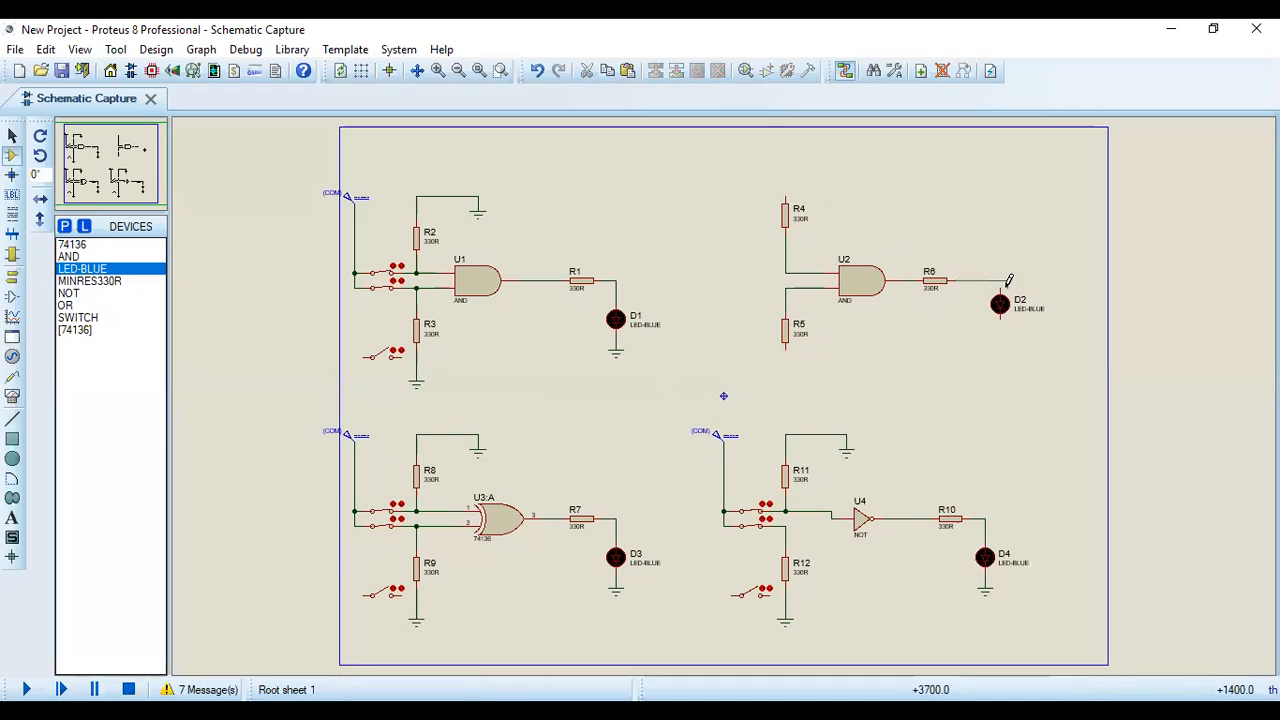
{"action": "left_click", "coordinate": [1000, 298]}
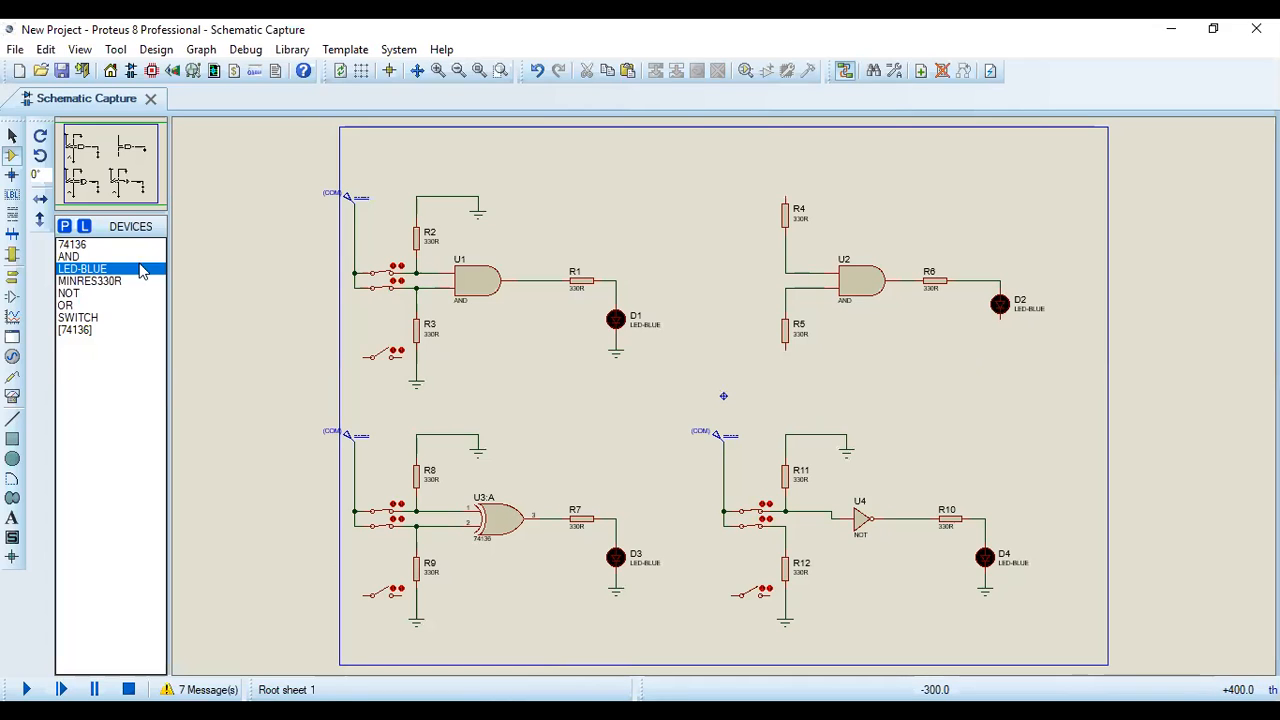
{"action": "left_click", "coordinate": [13, 255]}
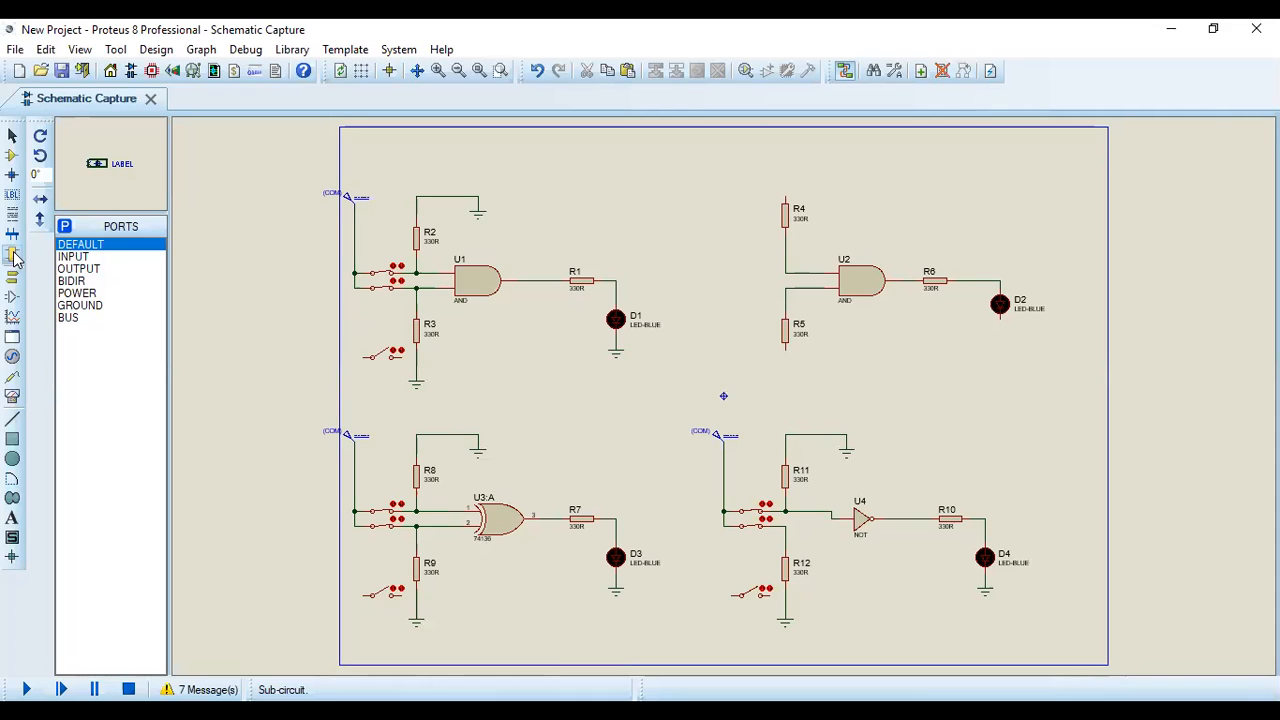
{"action": "left_click", "coordinate": [1000, 307]}
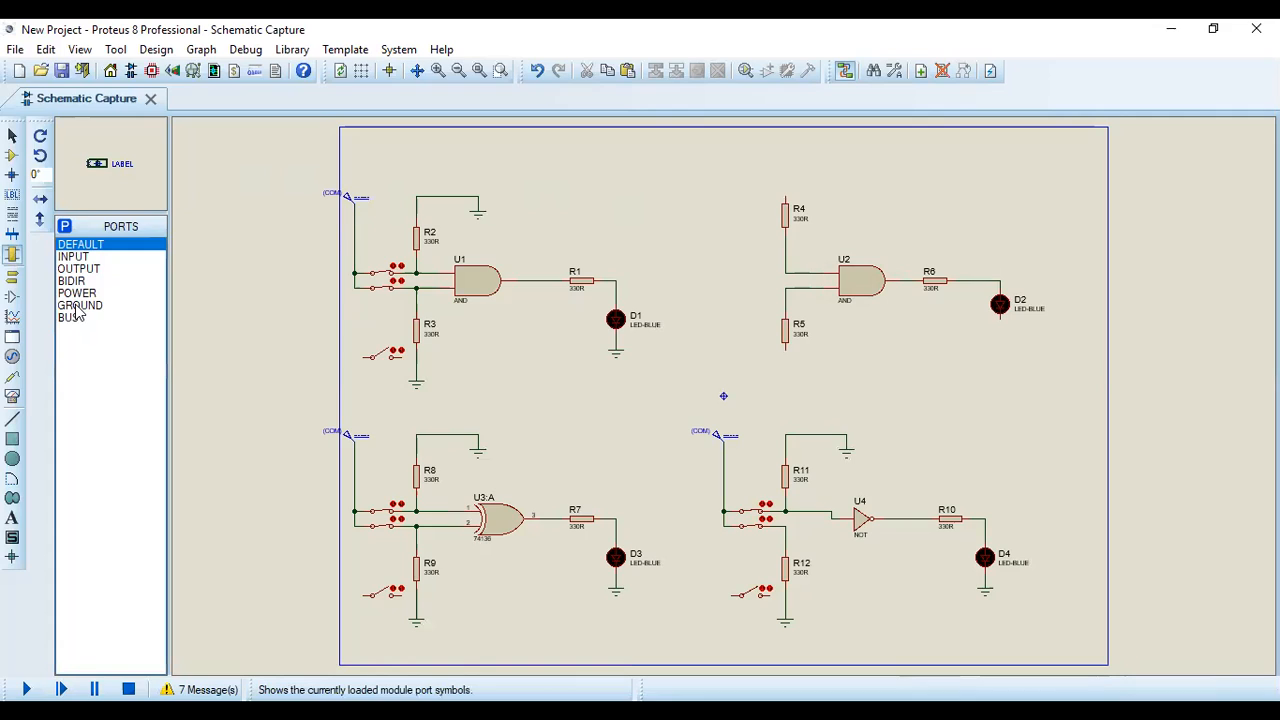
{"action": "left_click", "coordinate": [121, 306]}
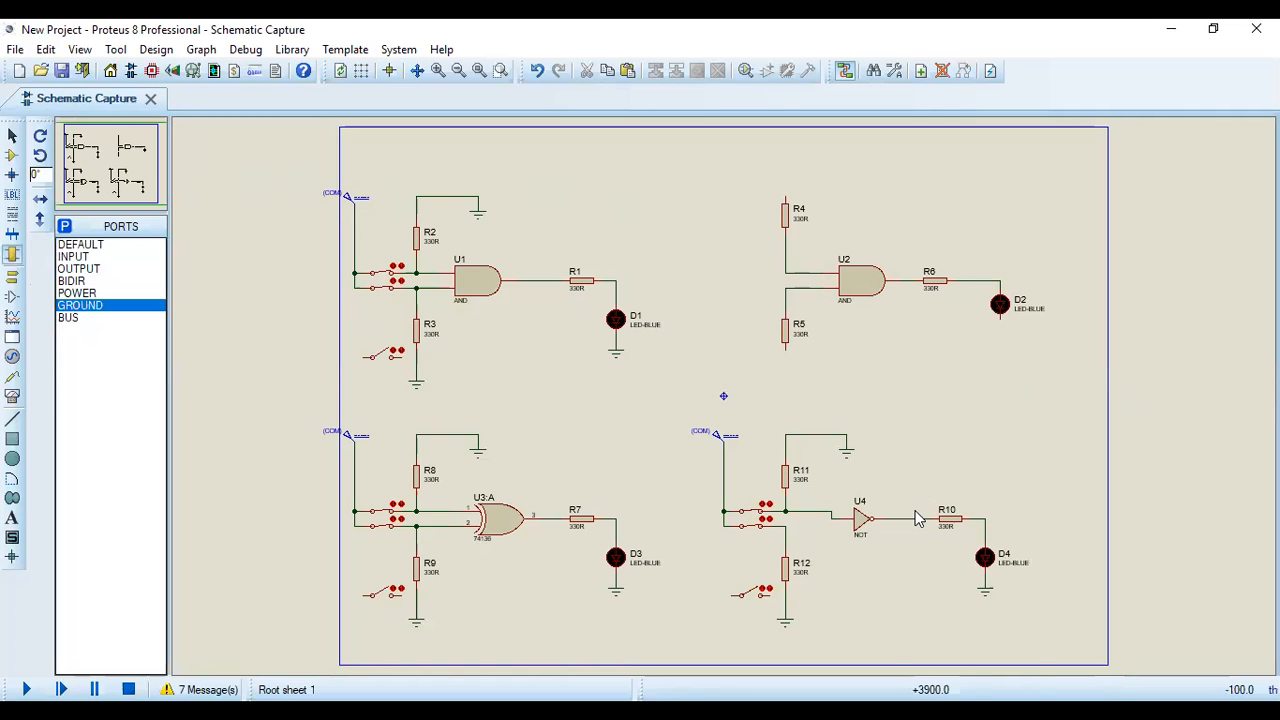
{"action": "right_click", "coordinate": [1045, 393]}
{"action": "mouse_move", "coordinate": [930, 496]}
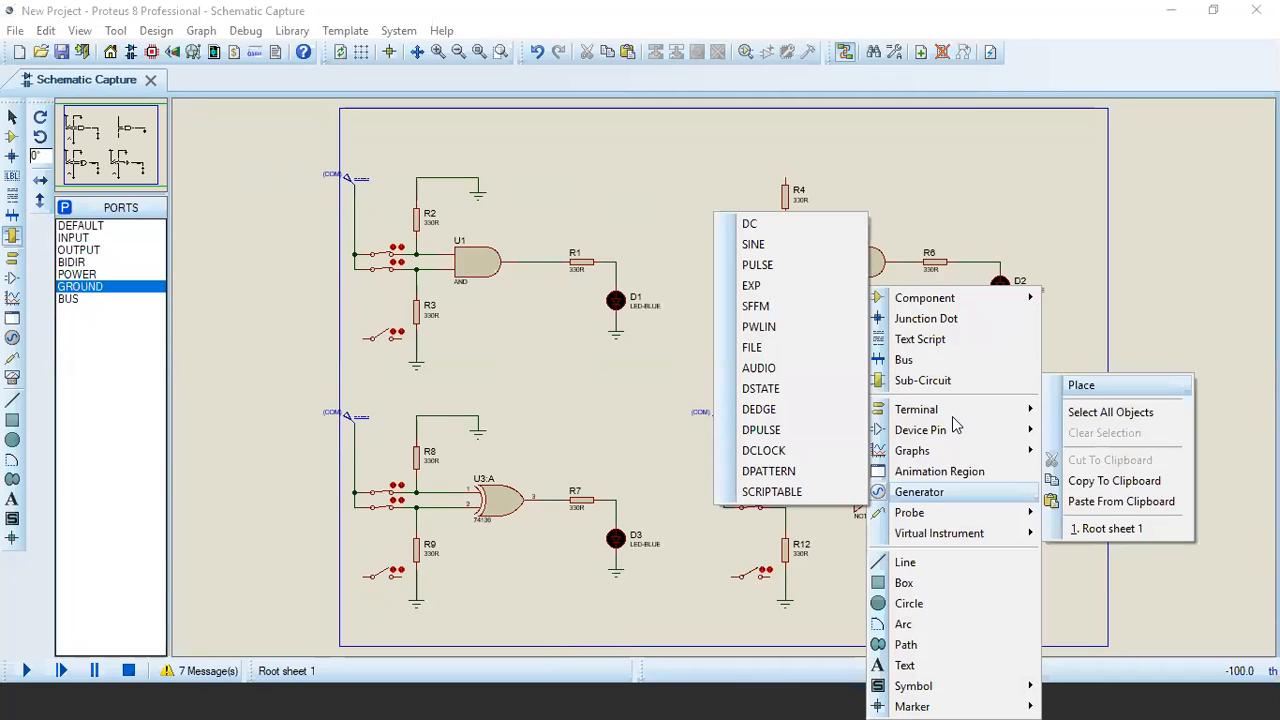
{"action": "mouse_move", "coordinate": [952, 416]}
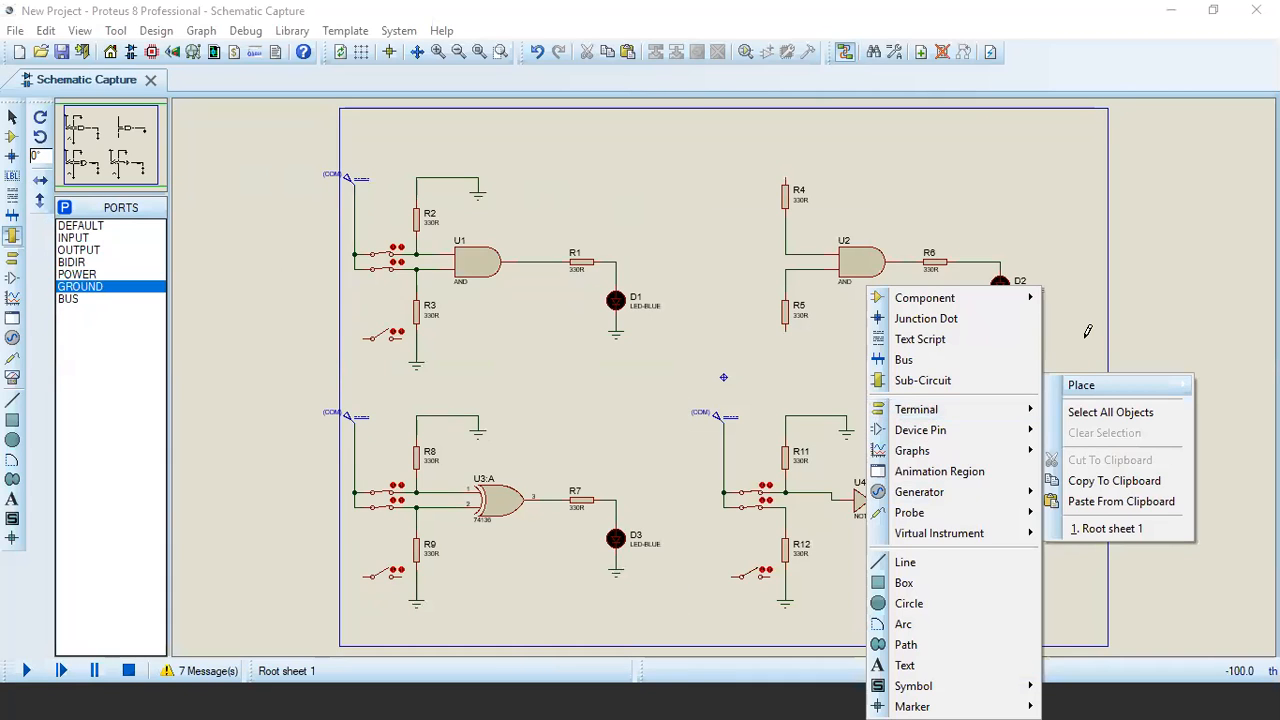
{"action": "left_click", "coordinate": [970, 339]}
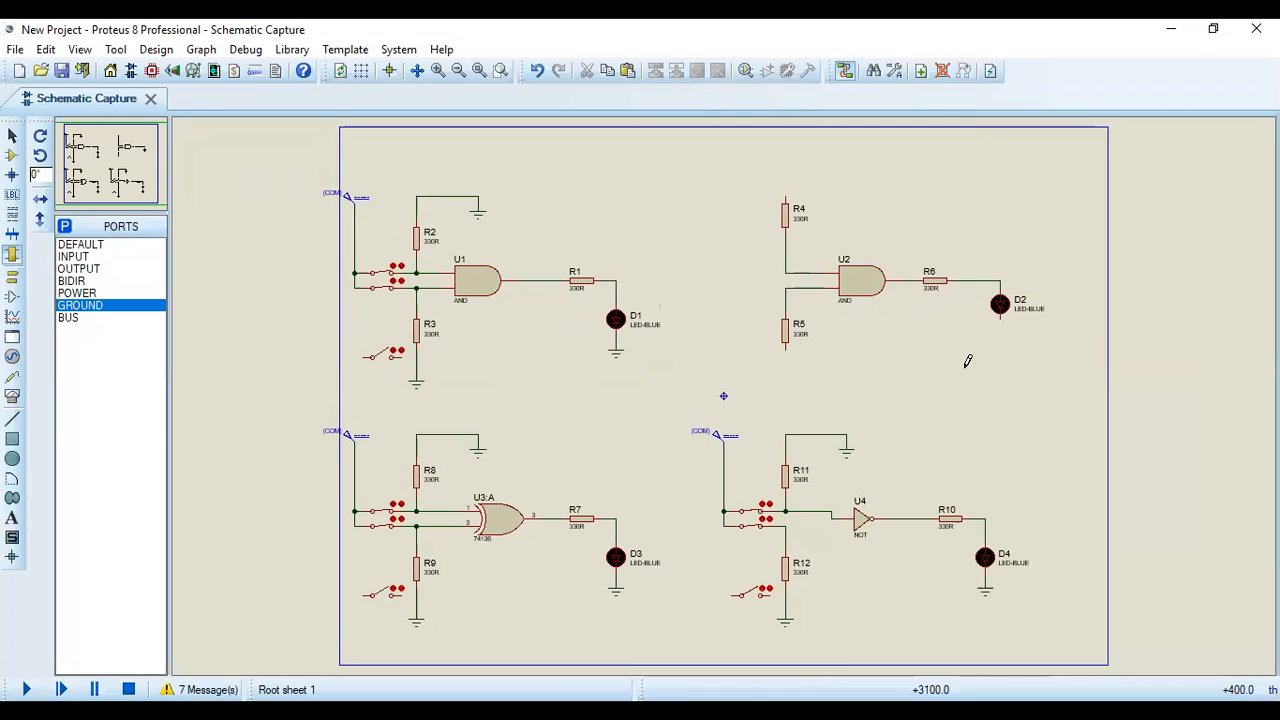
Step: Place a DC generator in the open space between the U1 circuit and resistor R4
{"action": "right_click", "coordinate": [1046, 368]}
{"action": "mouse_move", "coordinate": [1049, 376]}
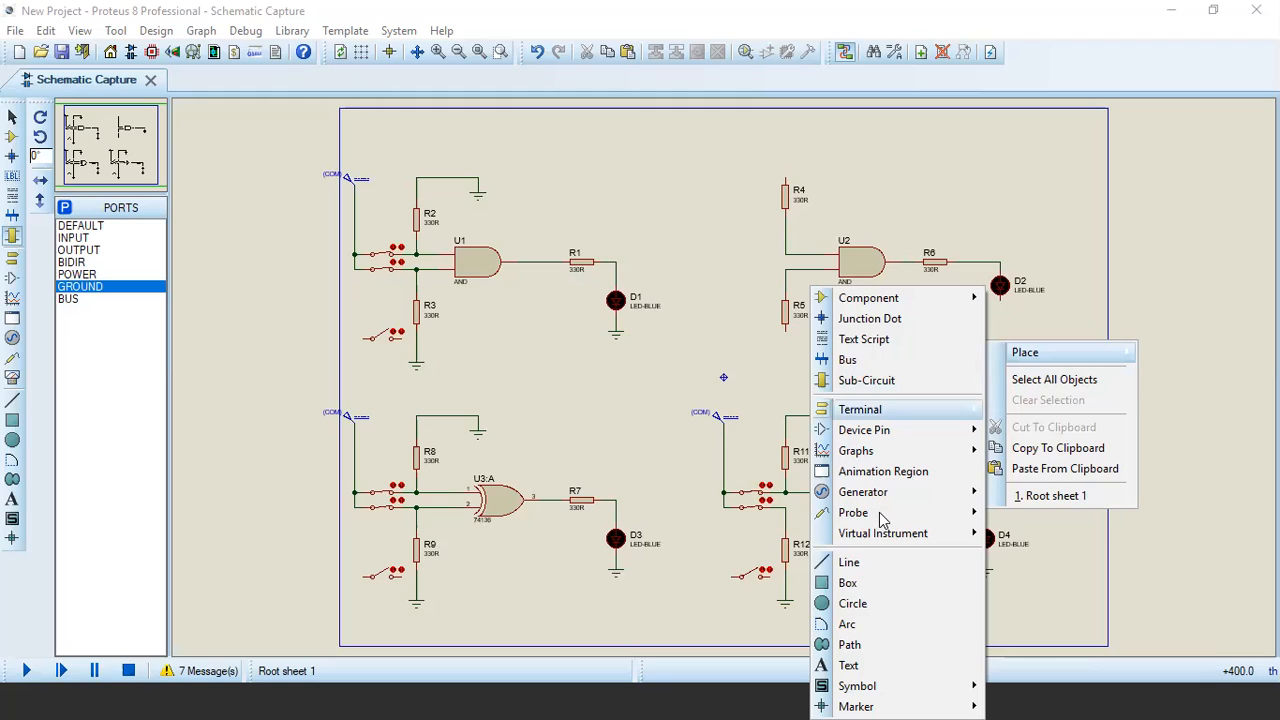
{"action": "mouse_move", "coordinate": [870, 497]}
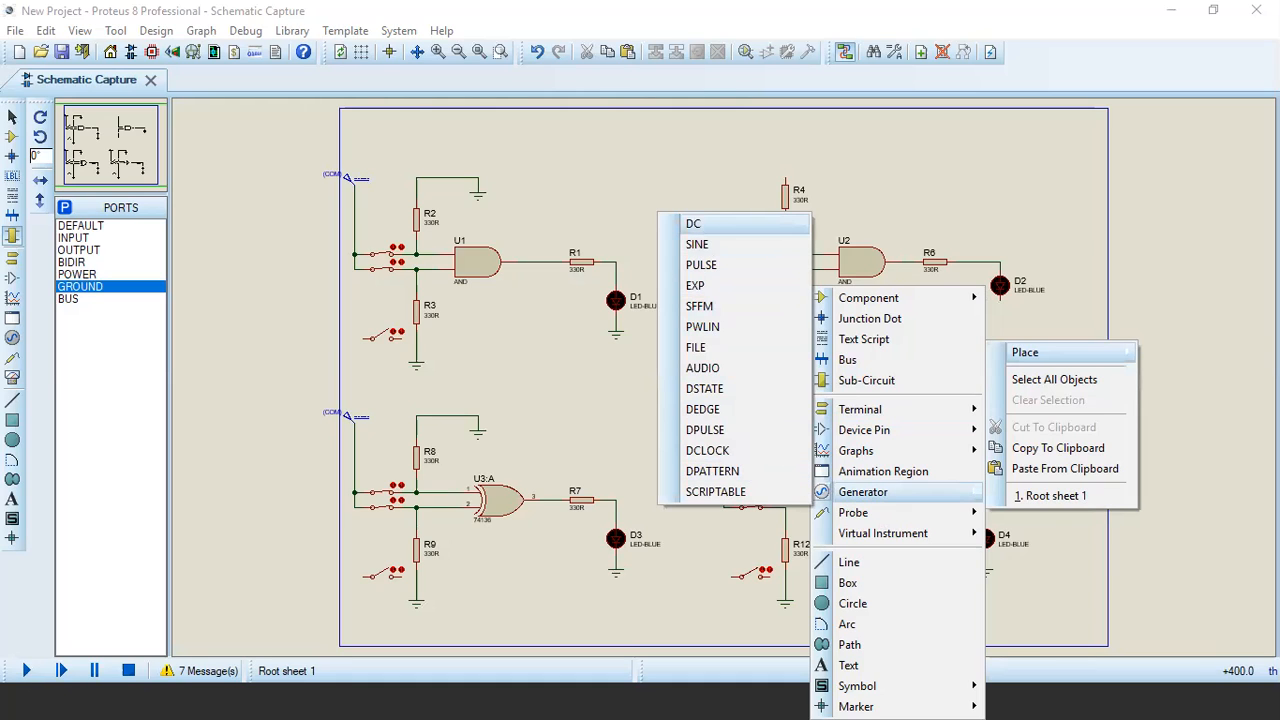
{"action": "left_click", "coordinate": [700, 224]}
{"action": "left_click", "coordinate": [660, 179]}
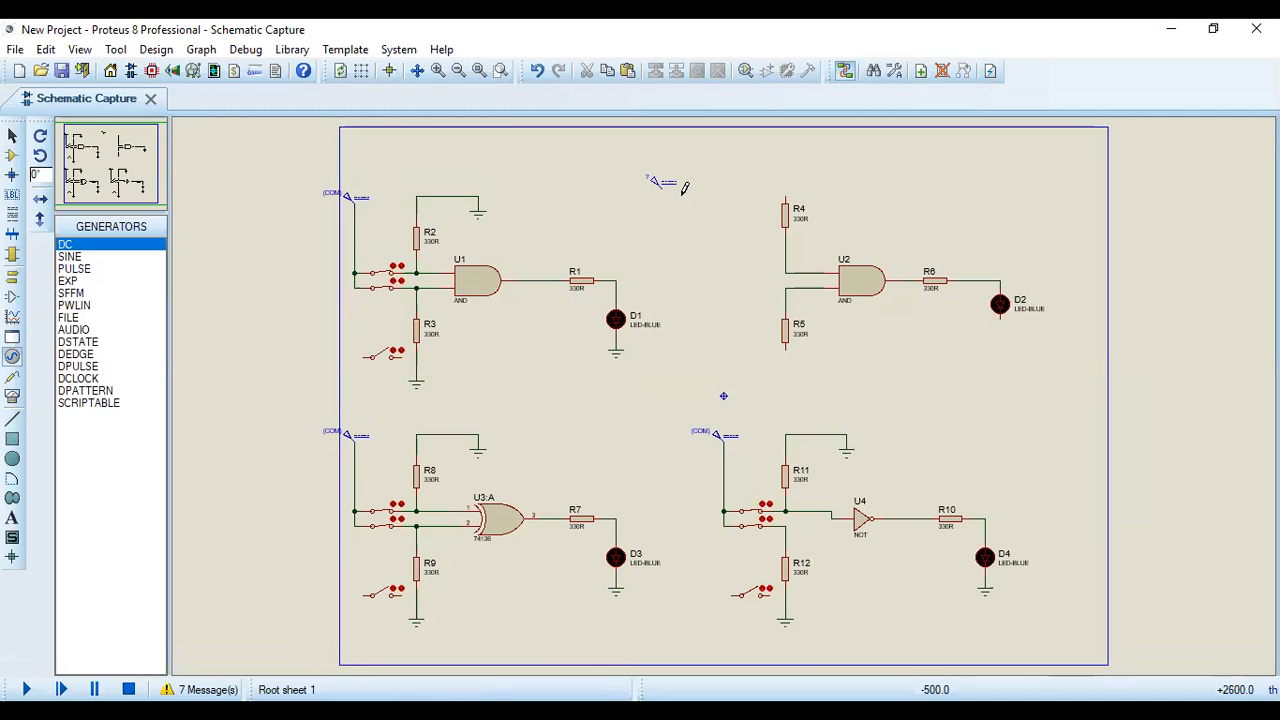
Step: Place a SWITCH before gate U2's upper input and wire it between the new DC generator and the line joining R4 to that input
{"action": "left_click", "coordinate": [12, 157]}
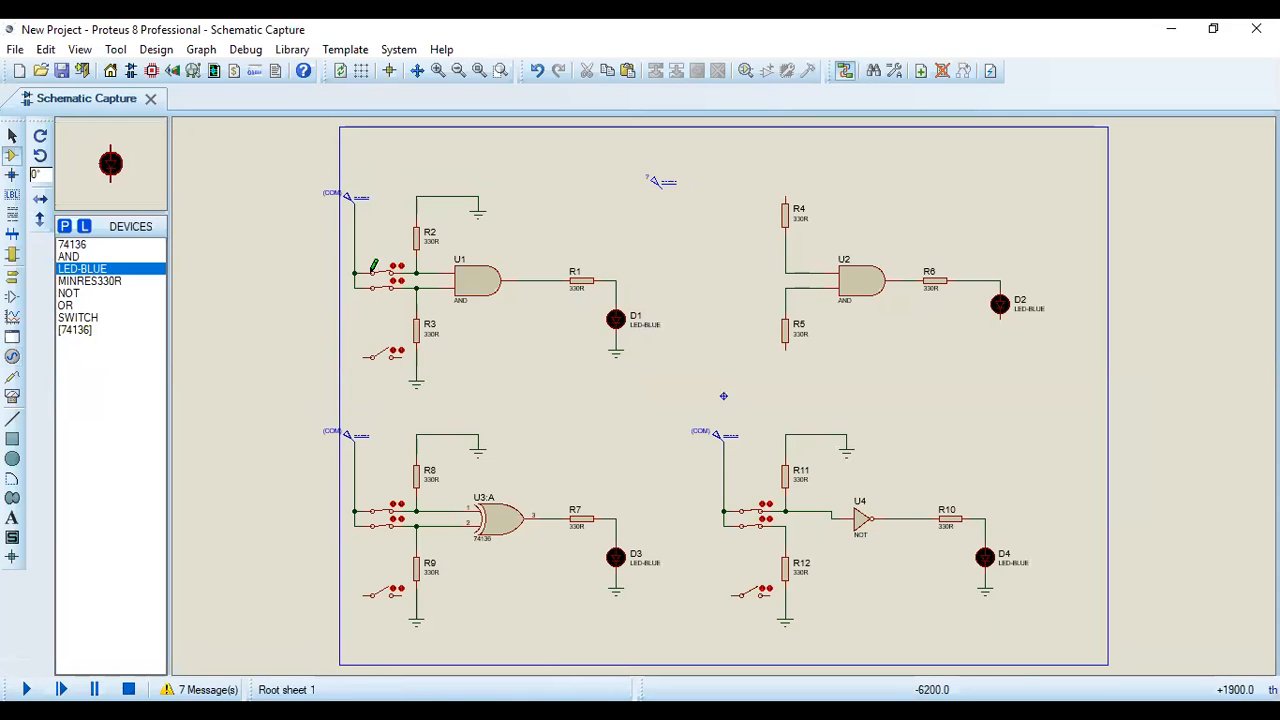
{"action": "left_click", "coordinate": [75, 318]}
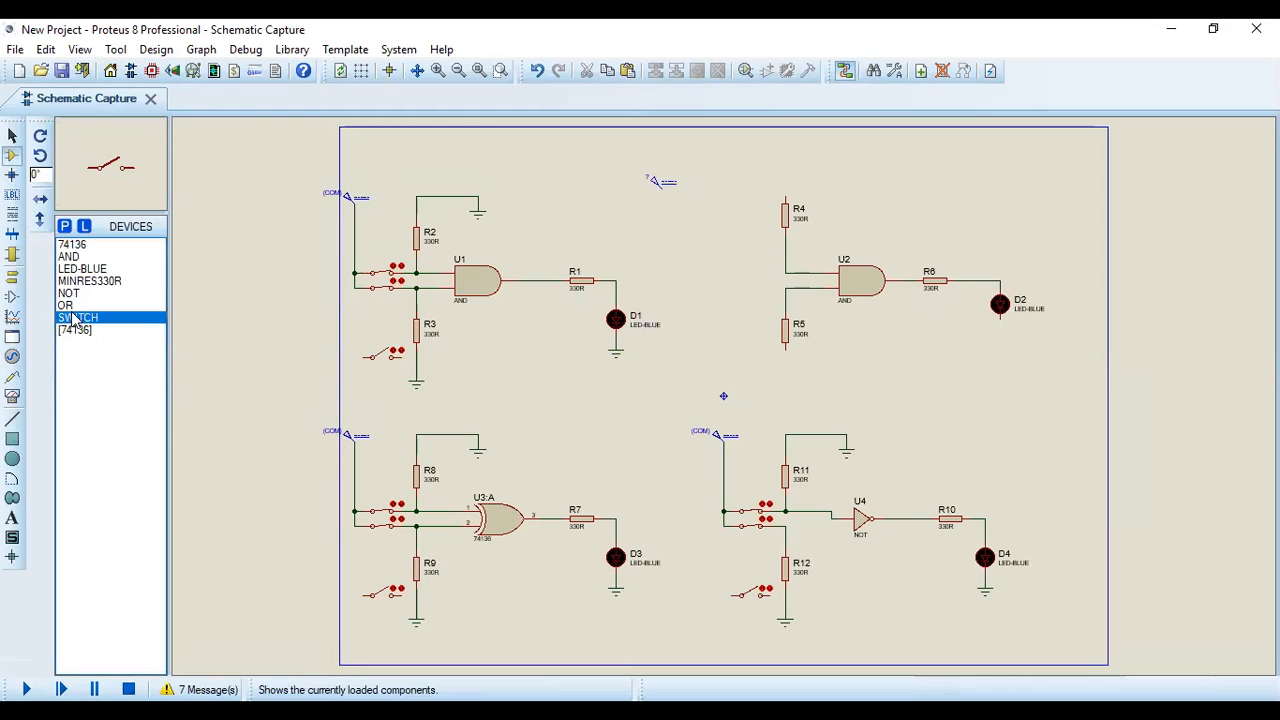
{"action": "left_click", "coordinate": [737, 262]}
{"action": "left_click", "coordinate": [737, 268]}
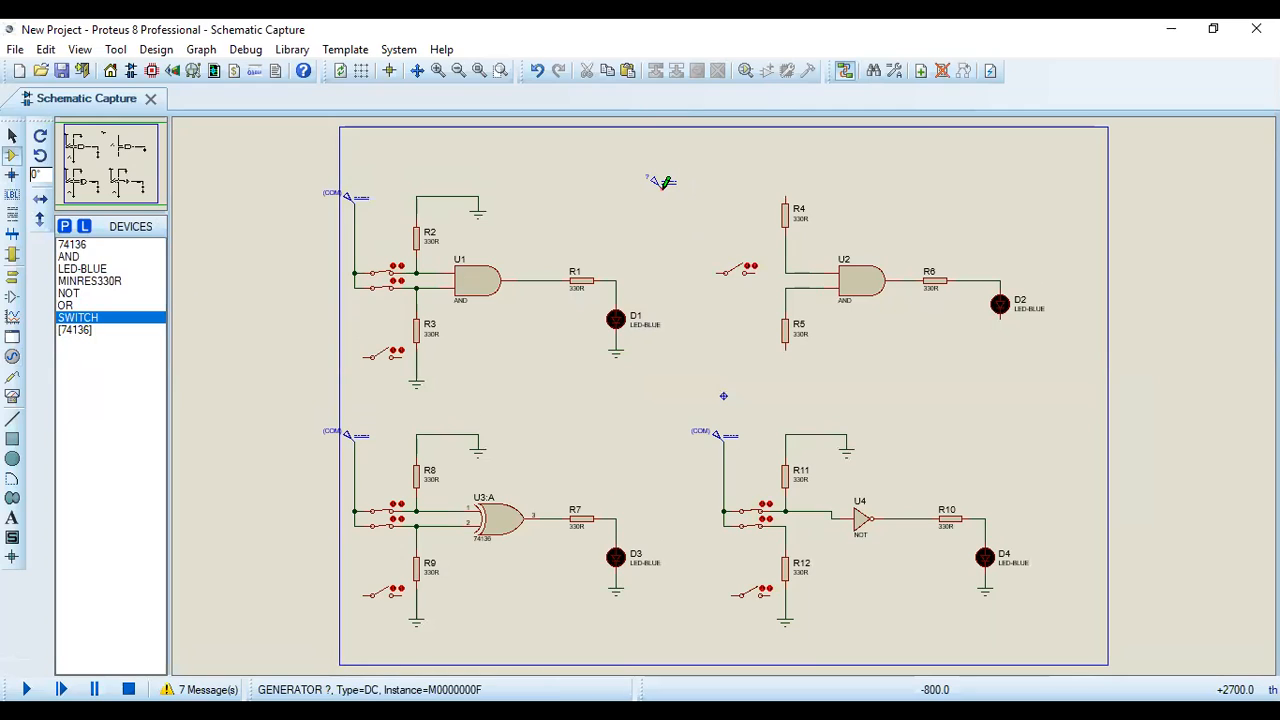
{"action": "left_click", "coordinate": [785, 272]}
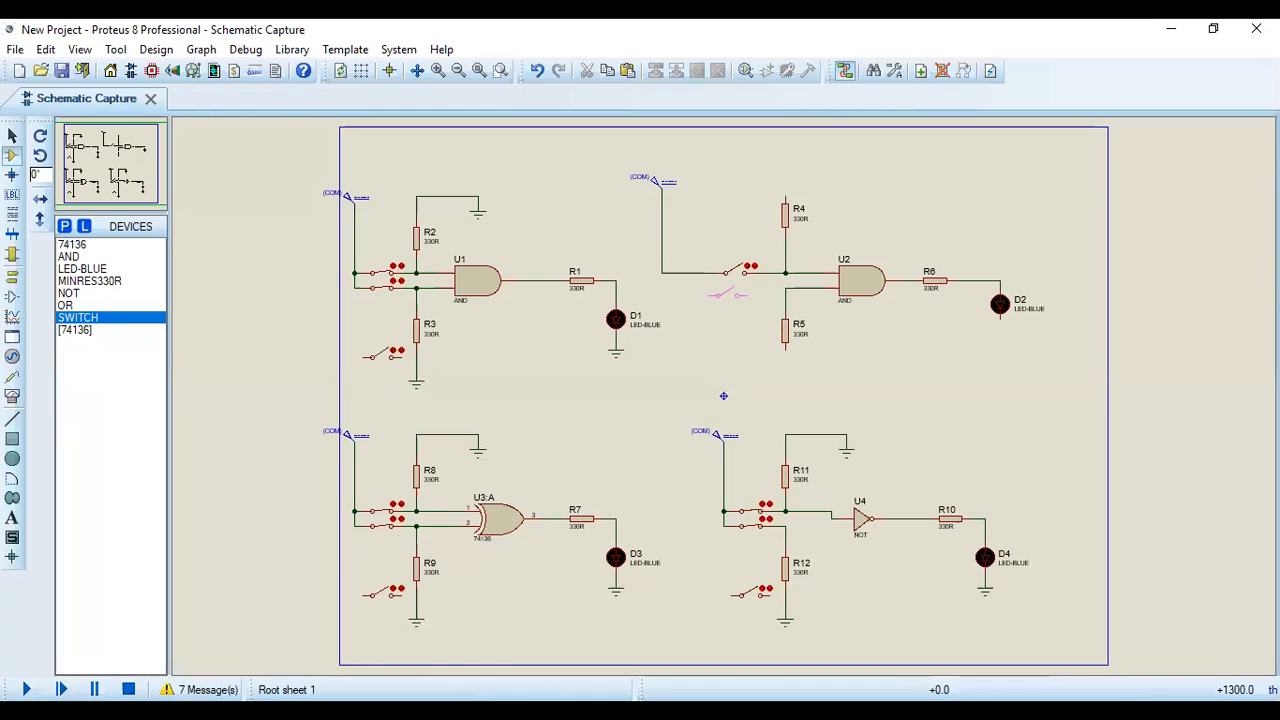
Step: Place a second SWITCH below the first one and wire it between the DC generator line and gate U2's lower input
{"action": "left_click", "coordinate": [738, 291]}
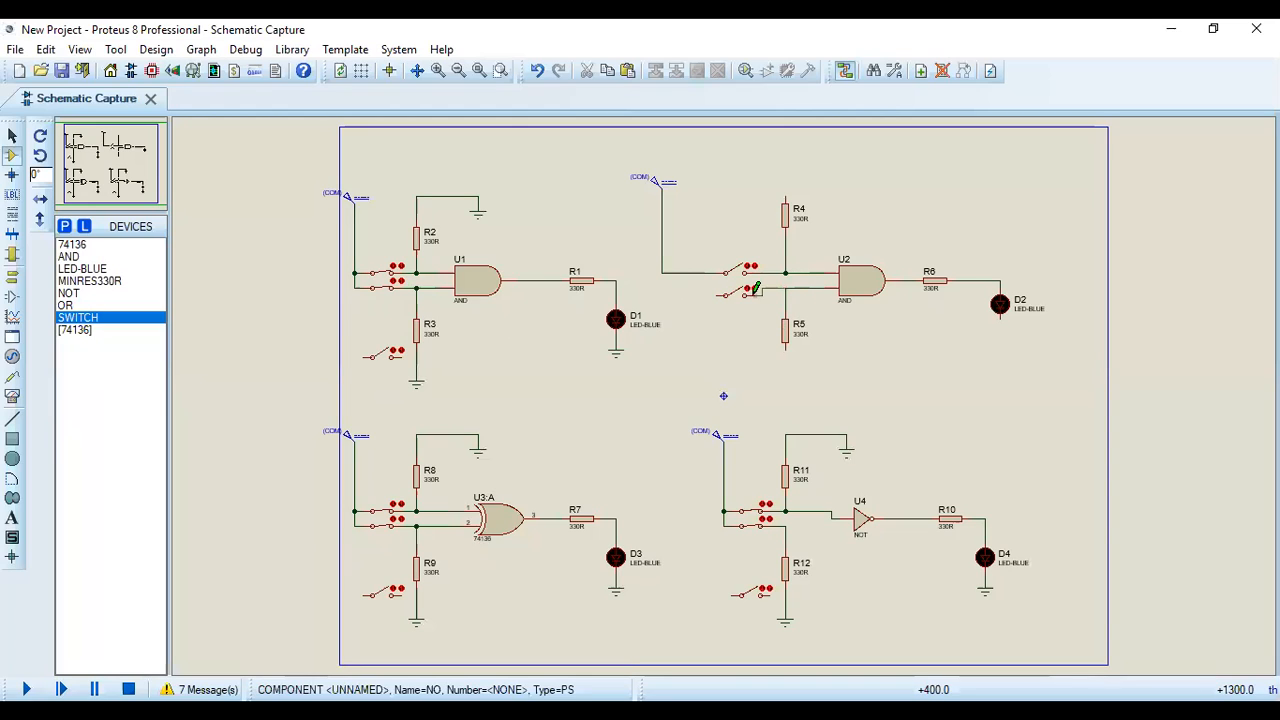
{"action": "left_click", "coordinate": [664, 271]}
{"action": "left_click", "coordinate": [716, 296]}
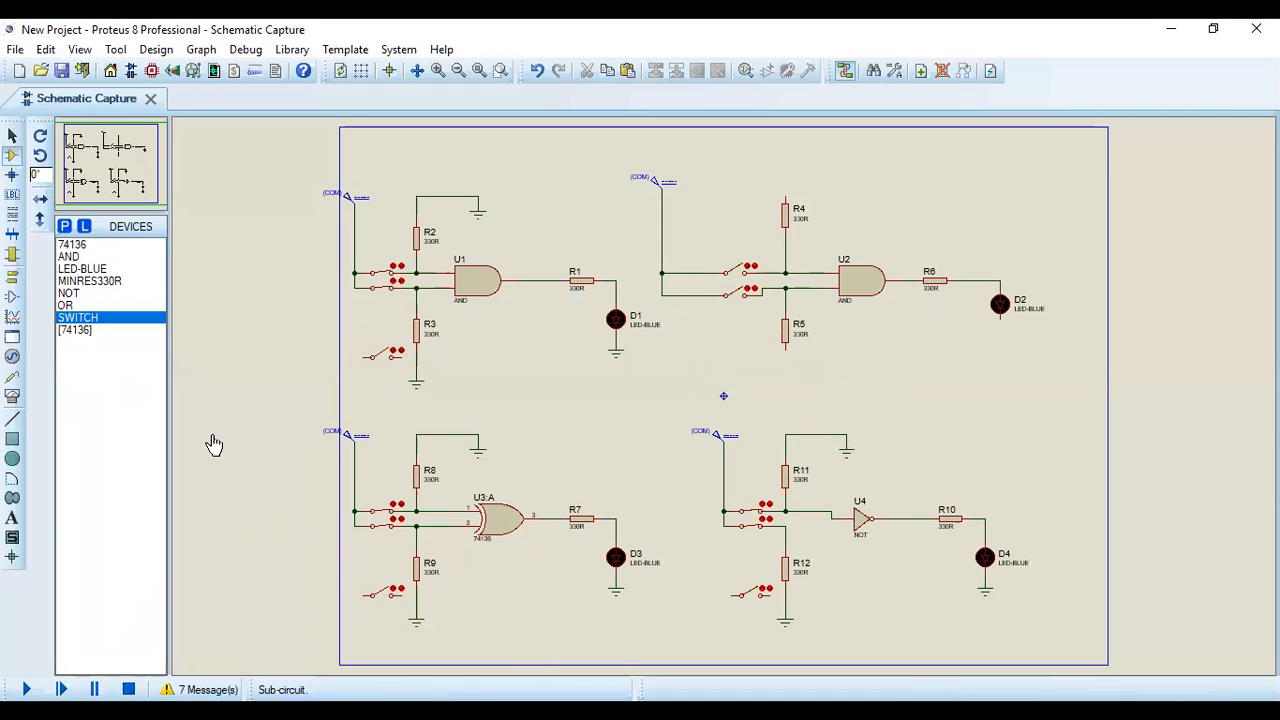
Step: Place GROUND terminals below resistor R5 and LED D2, and wire each to the component above it
{"action": "left_click", "coordinate": [12, 356]}
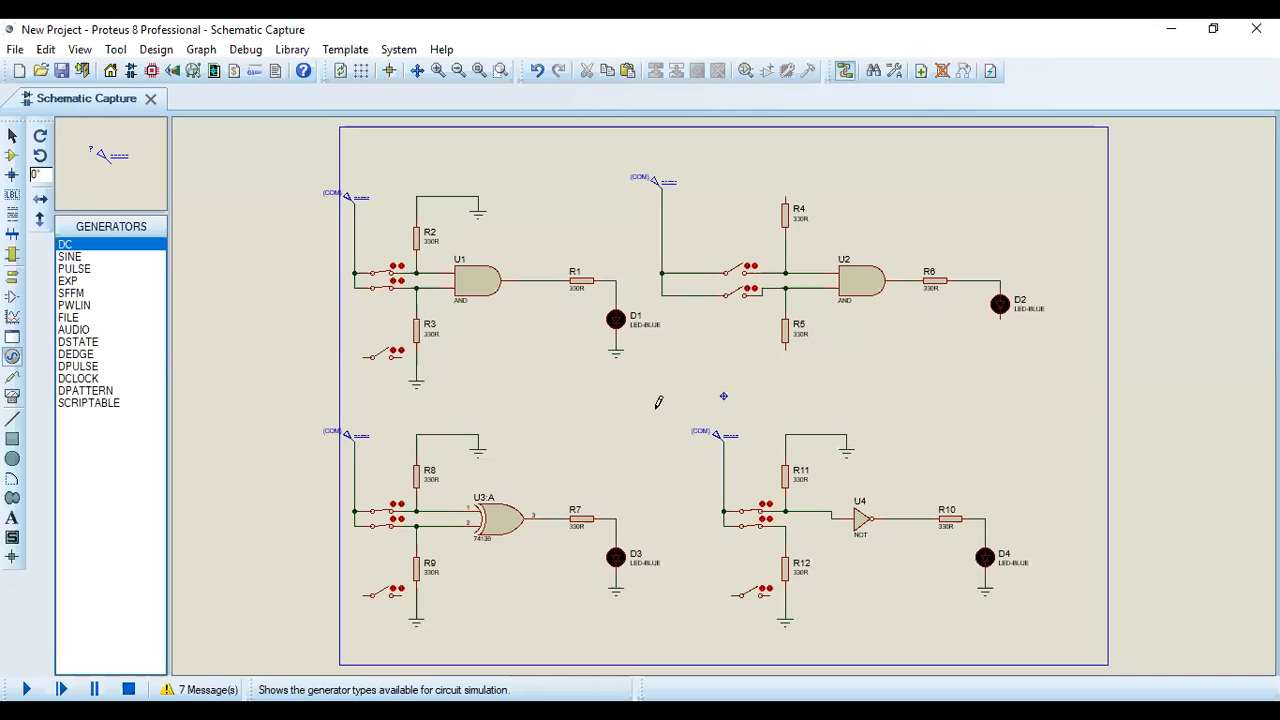
{"action": "left_click", "coordinate": [12, 156]}
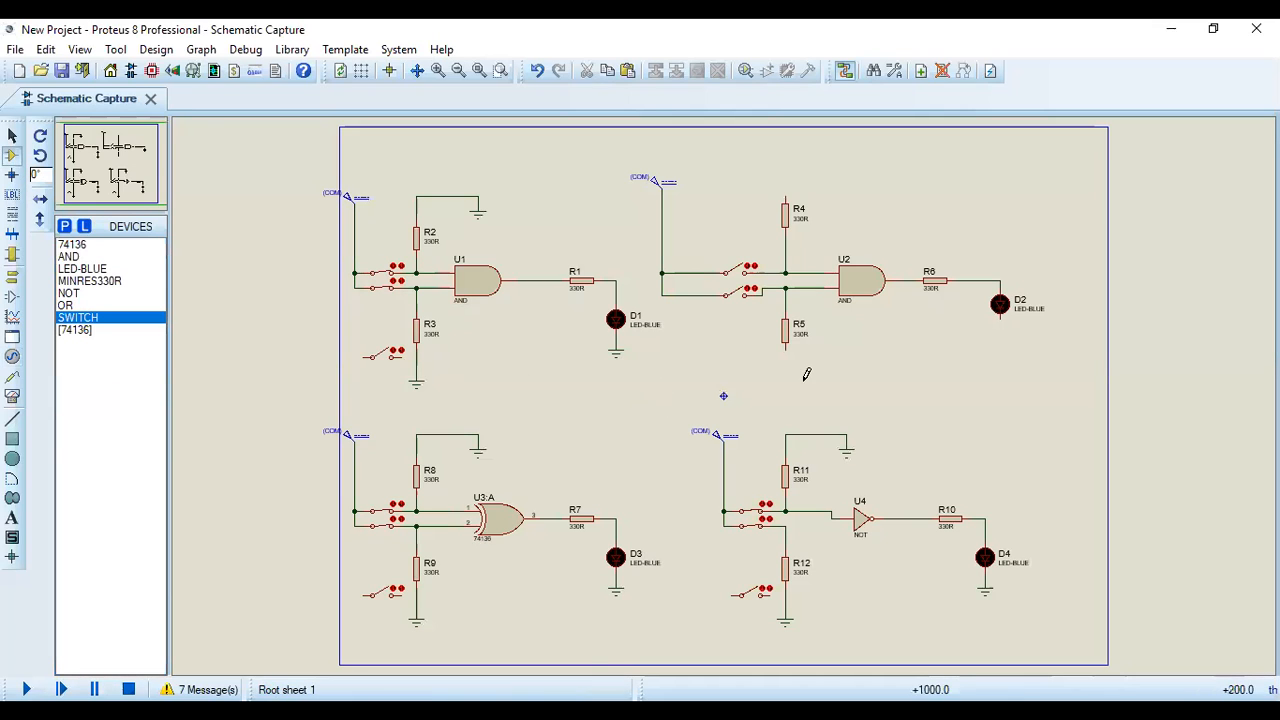
{"action": "right_click", "coordinate": [827, 375]}
{"action": "mouse_move", "coordinate": [865, 385]}
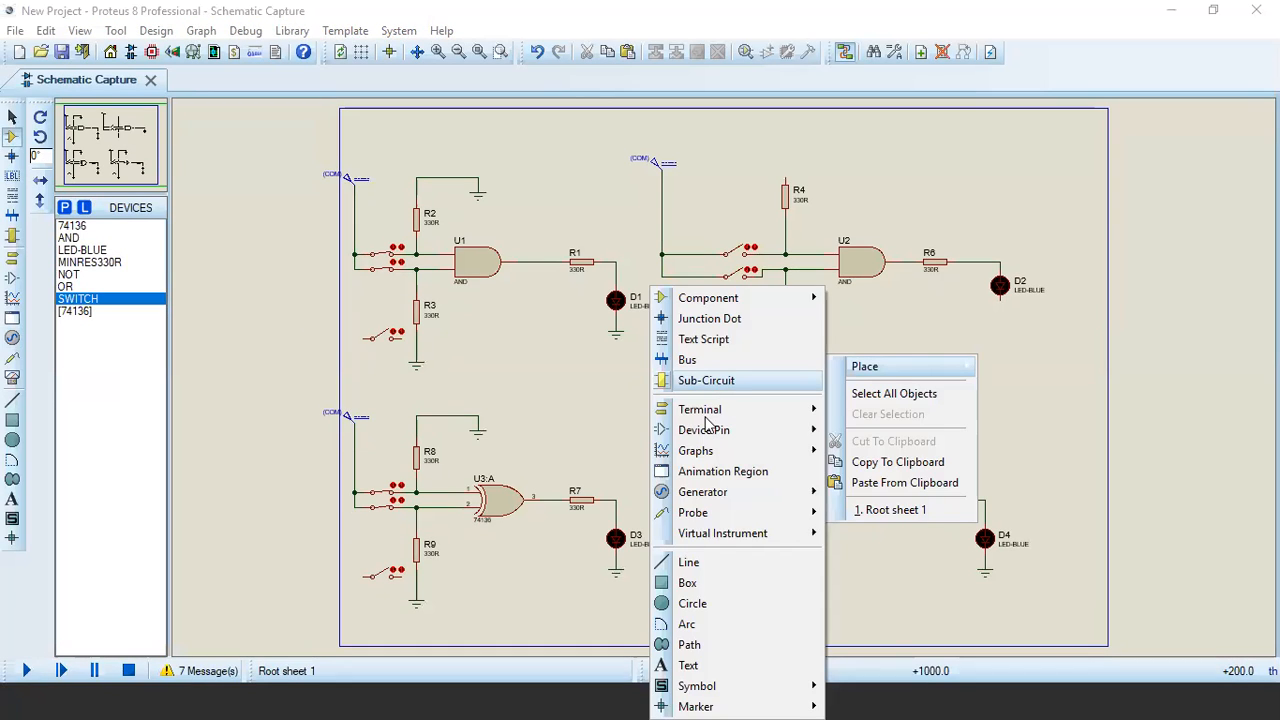
{"action": "mouse_move", "coordinate": [706, 412]}
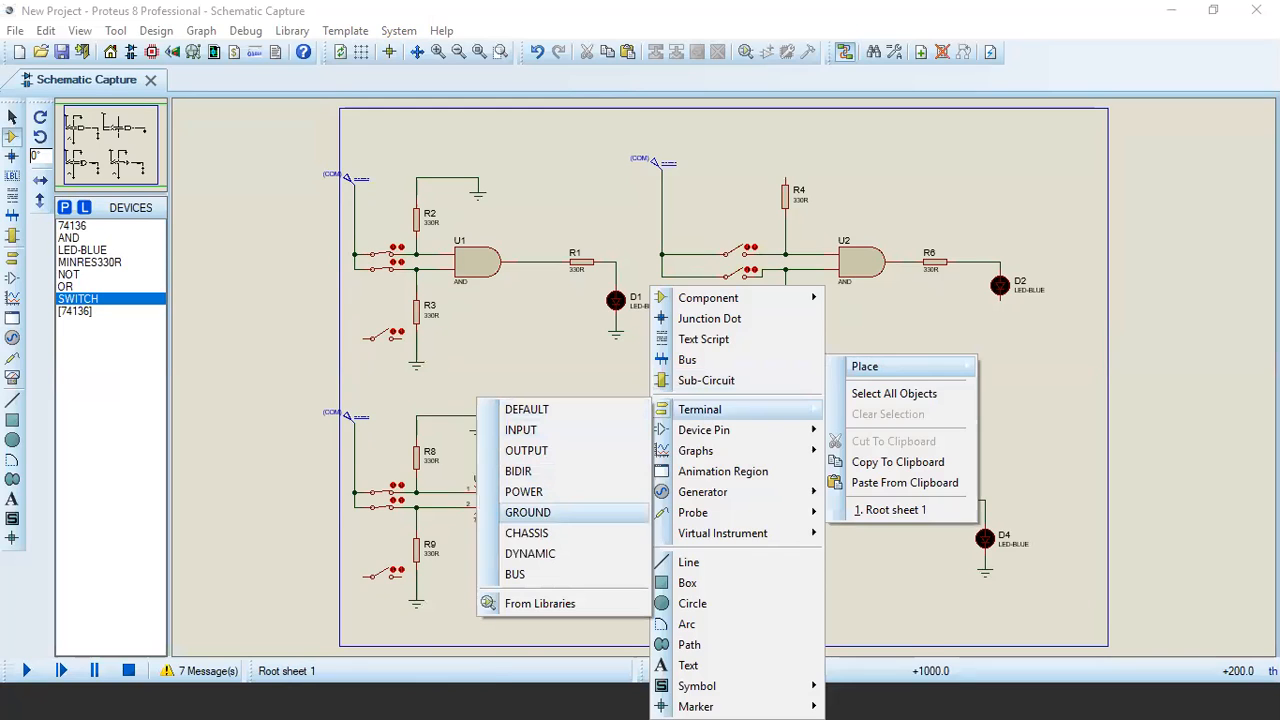
{"action": "left_click", "coordinate": [528, 512]}
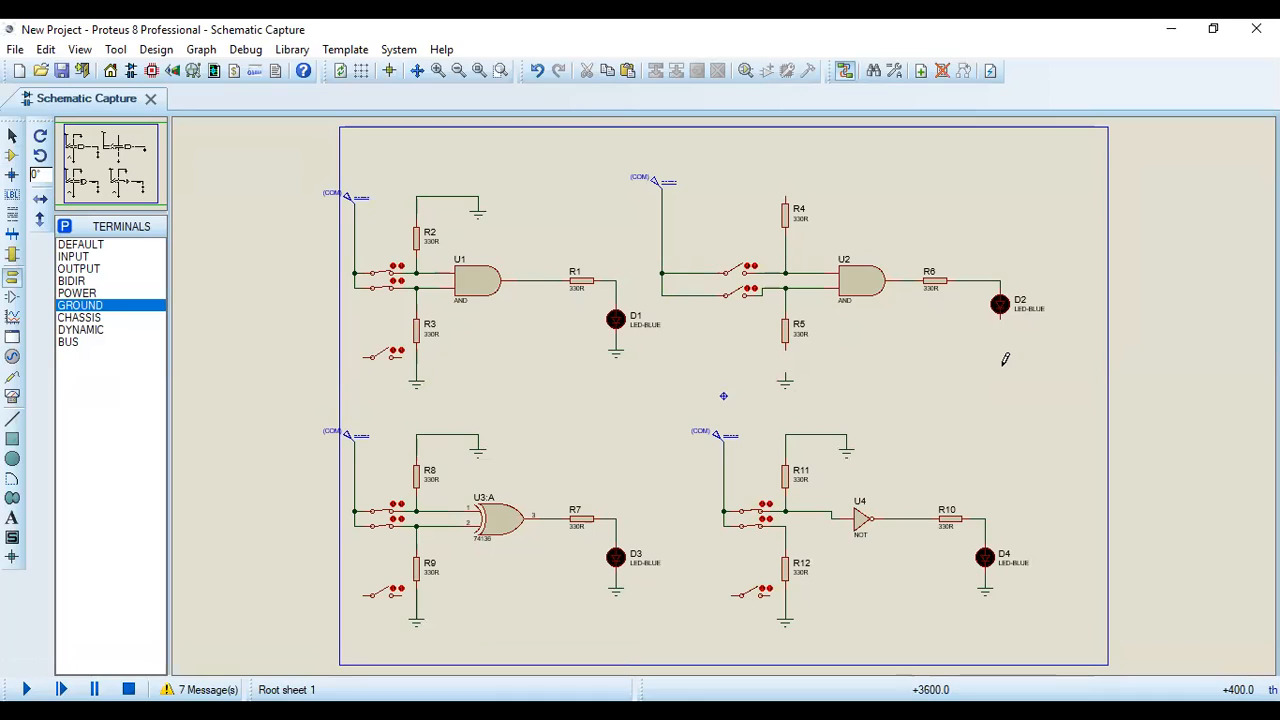
{"action": "left_click", "coordinate": [1000, 367]}
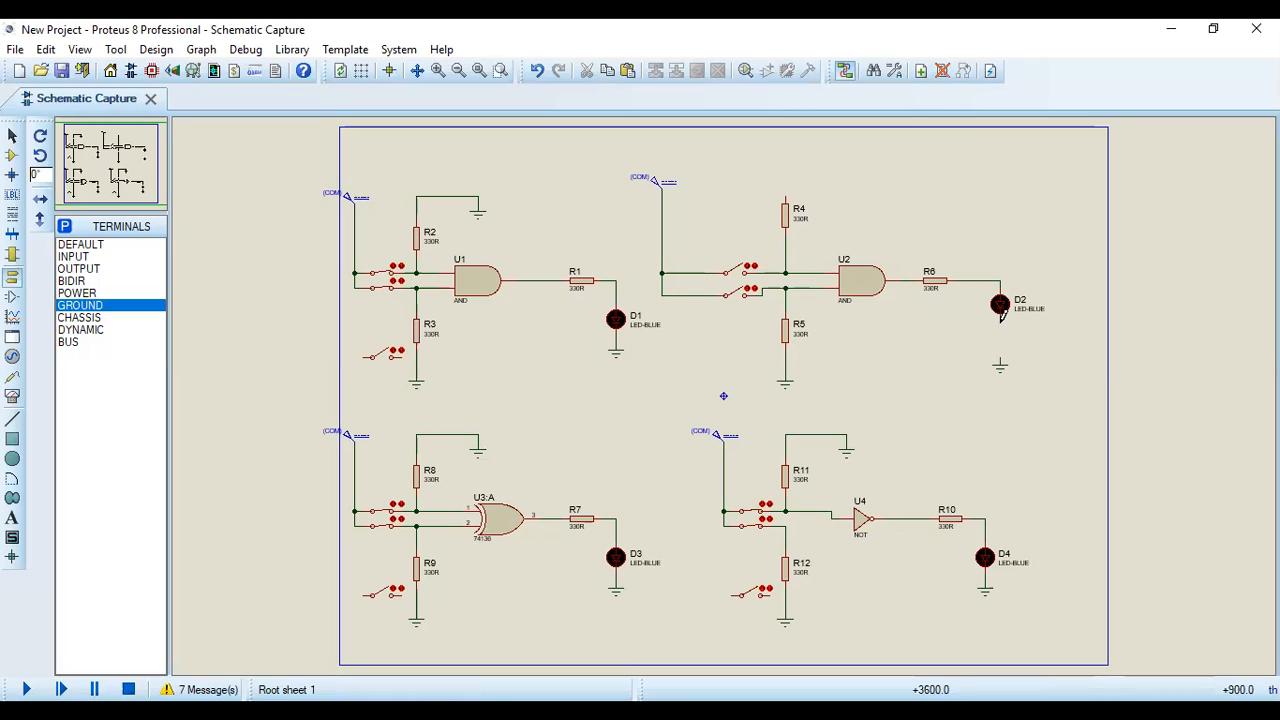
{"action": "left_click", "coordinate": [1001, 314]}
{"action": "left_click", "coordinate": [999, 366]}
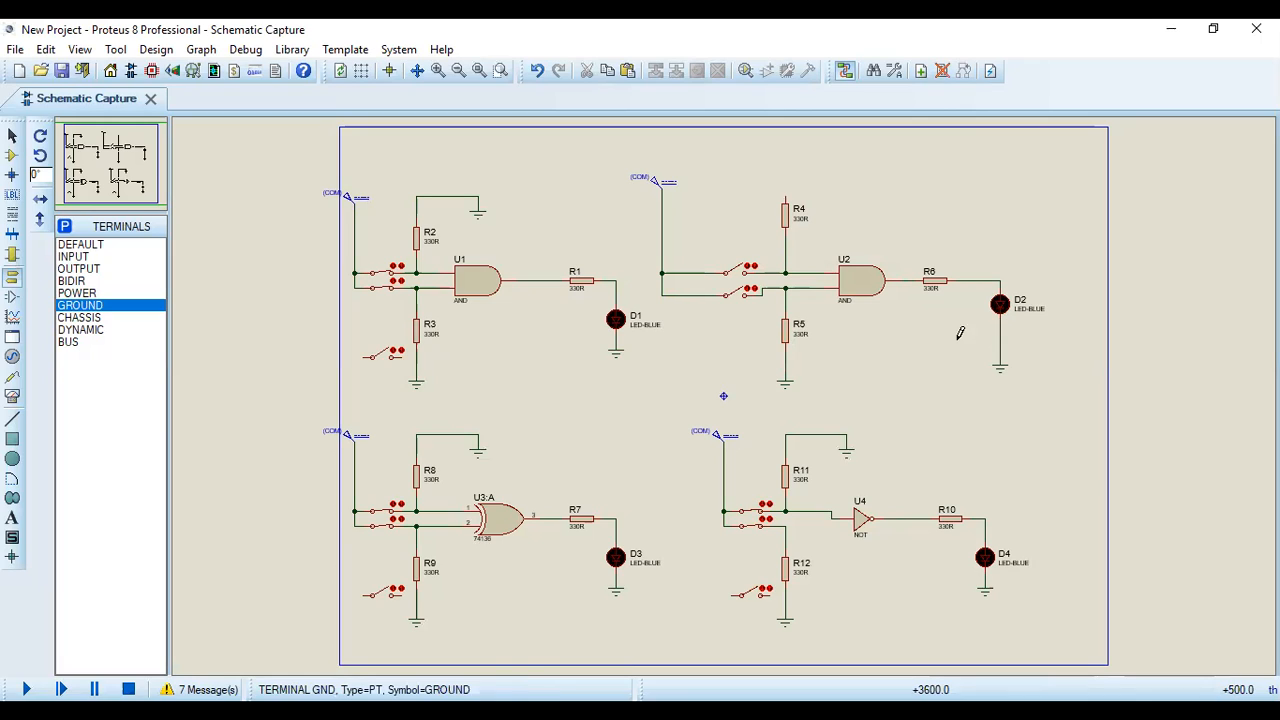
Step: Place a GROUND terminal beside resistor R4 and wire it to R4's upper end
{"action": "left_click", "coordinate": [854, 211]}
{"action": "left_click", "coordinate": [855, 198]}
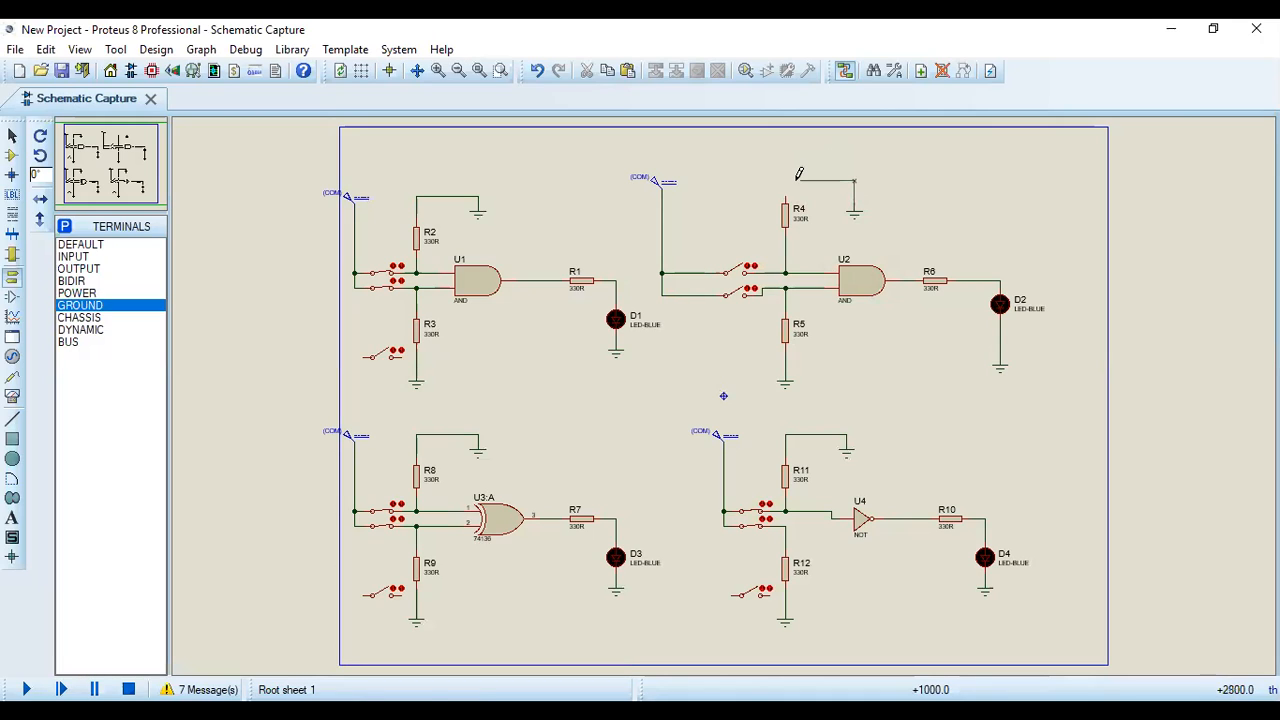
{"action": "left_click", "coordinate": [786, 196]}
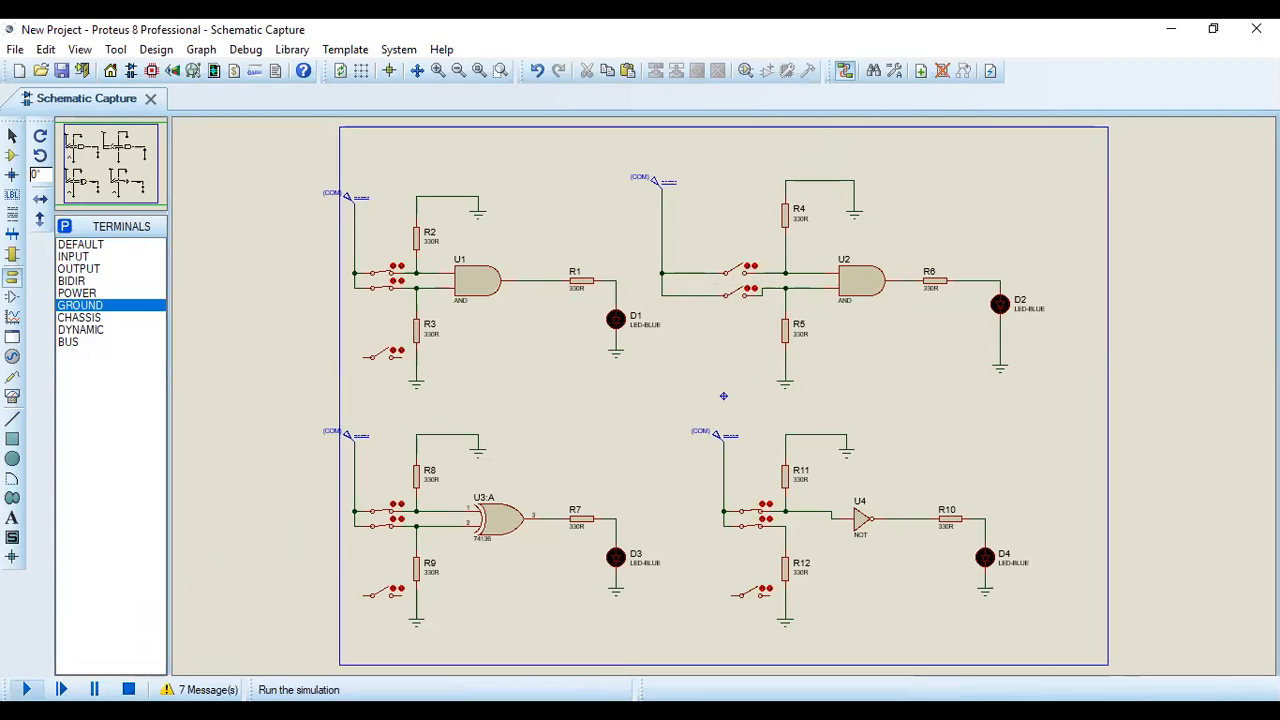
Step: Run the simulation with gate U2's upper switch closed, and stop it
{"action": "left_click", "coordinate": [26, 689]}
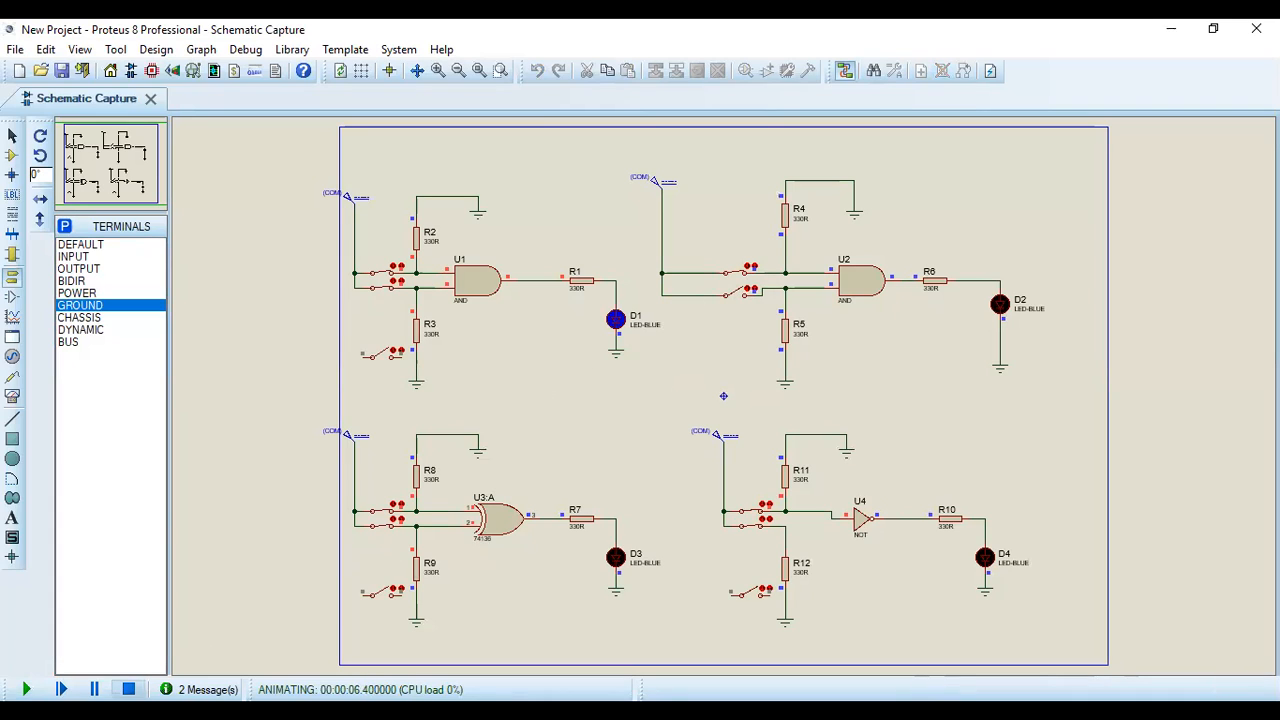
{"action": "left_click", "coordinate": [128, 689]}
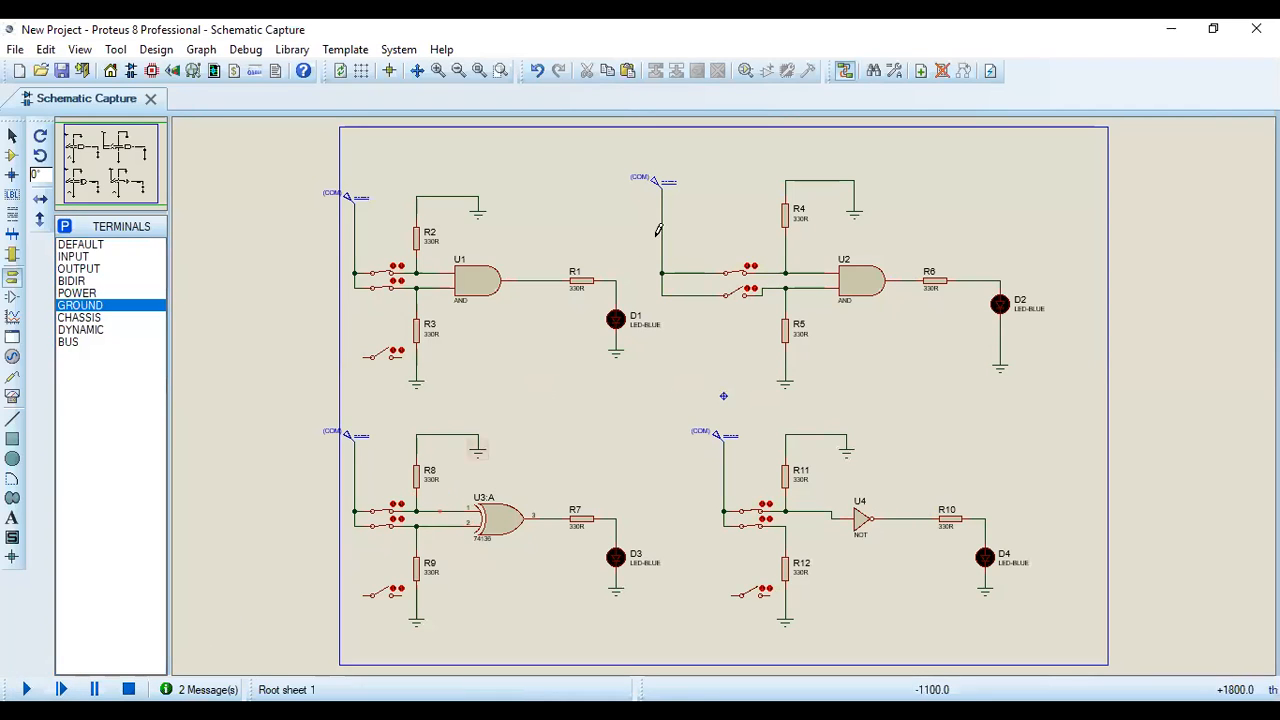
Step: Set the voltage of the DC generator feeding gate U2's switches to 5 V
{"action": "left_click", "coordinate": [656, 187]}
{"action": "left_click", "coordinate": [660, 188]}
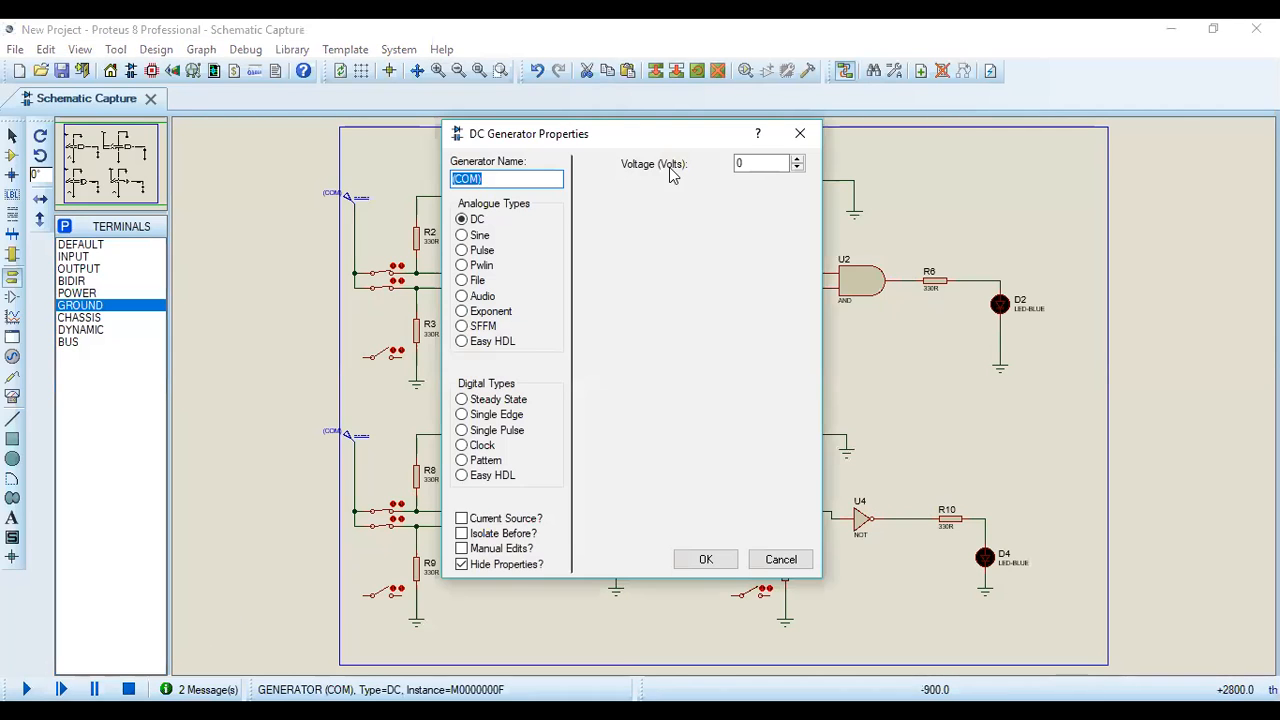
{"action": "left_click", "coordinate": [800, 133]}
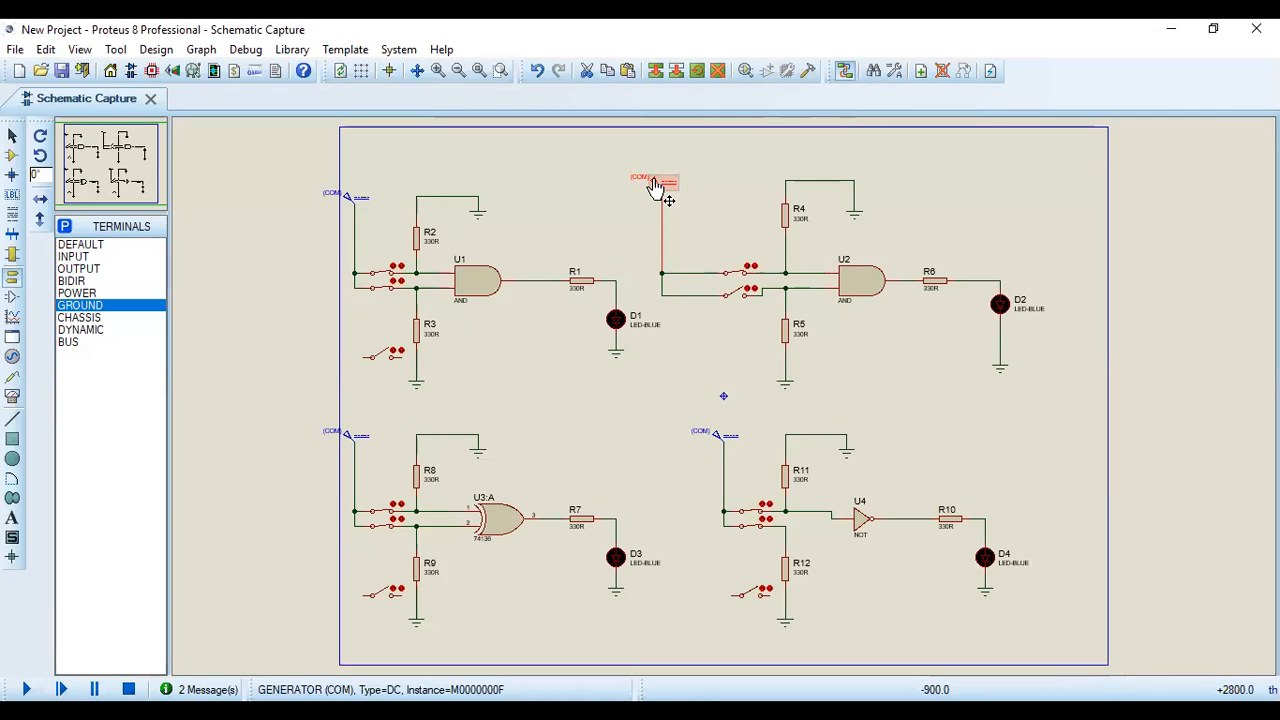
{"action": "double_click", "coordinate": [655, 187]}
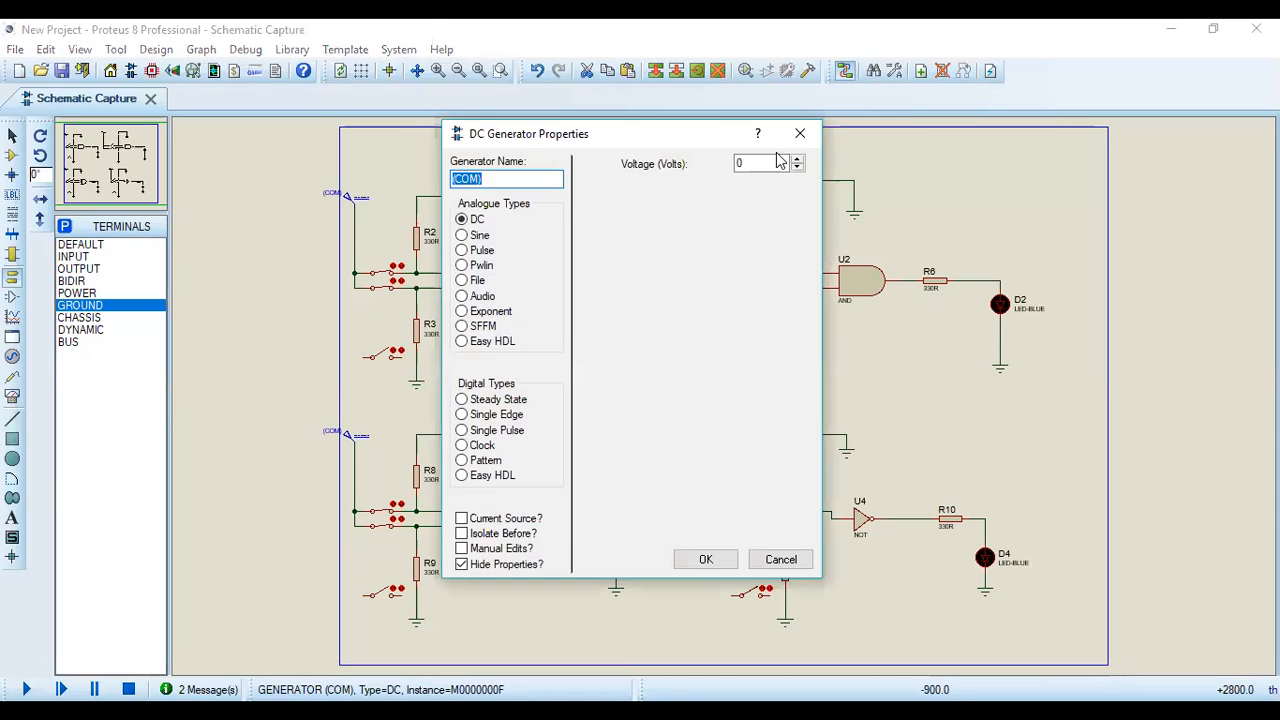
{"action": "left_click", "coordinate": [762, 163]}
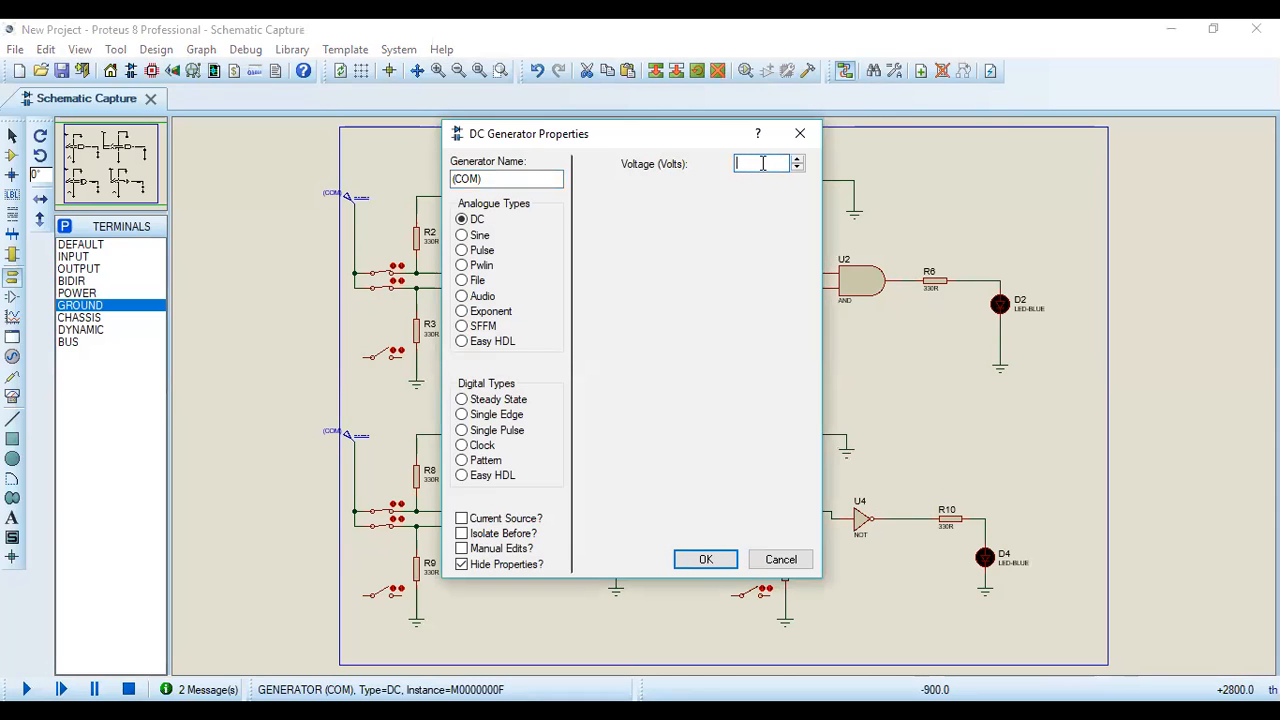
{"action": "type", "text": "5"}
{"action": "key", "text": "Return"}
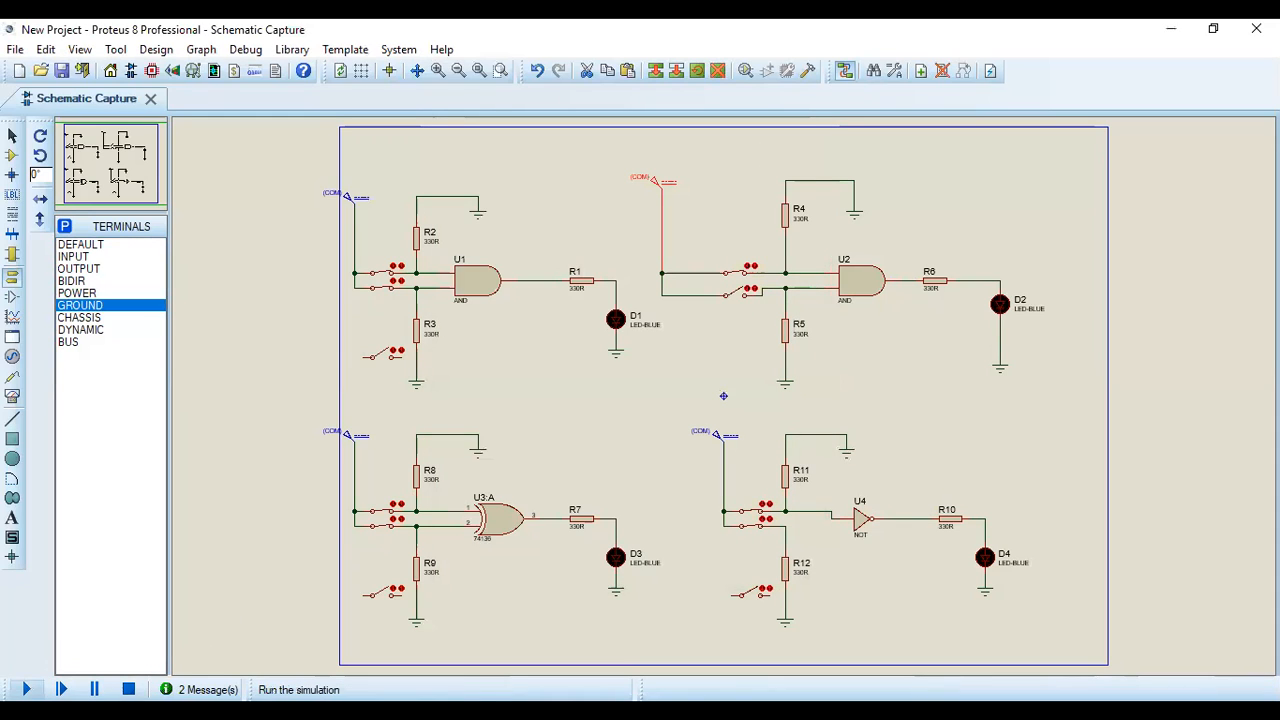
Step: Run the simulation and toggle gate U2's lower and upper switches to test the AND gate's effect on LED D2
{"action": "left_click", "coordinate": [26, 689]}
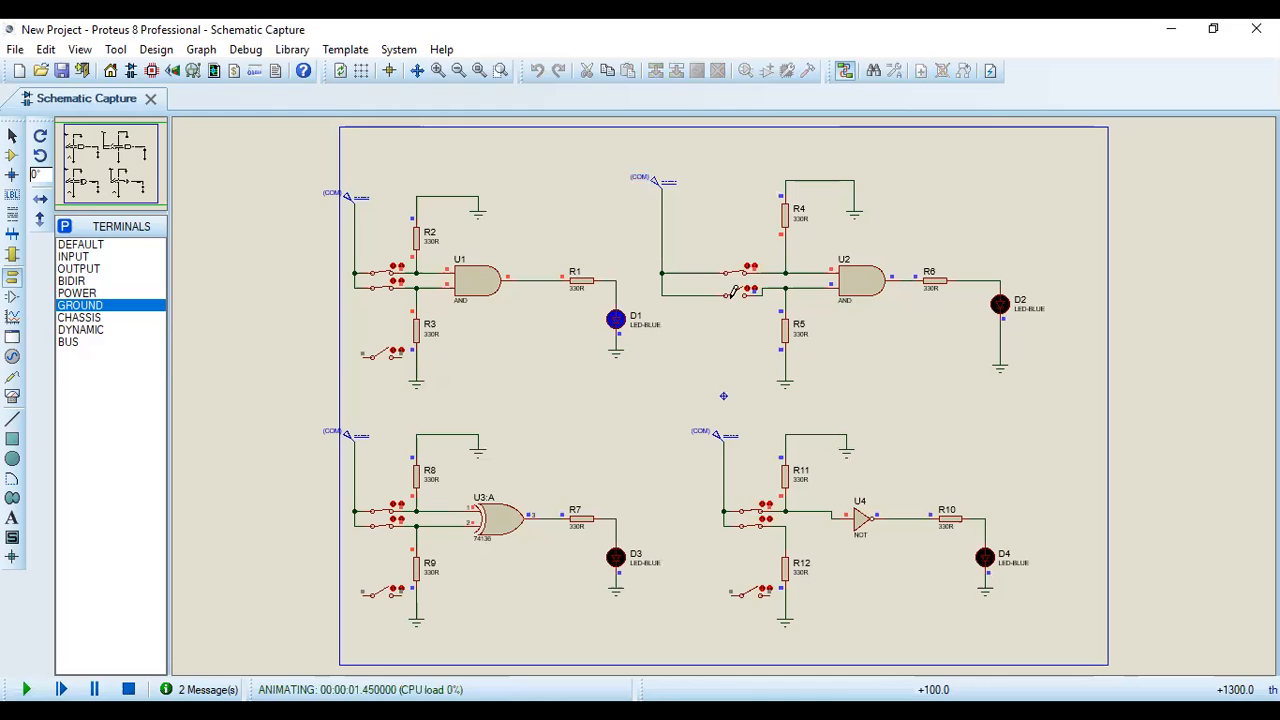
{"action": "left_click", "coordinate": [733, 300]}
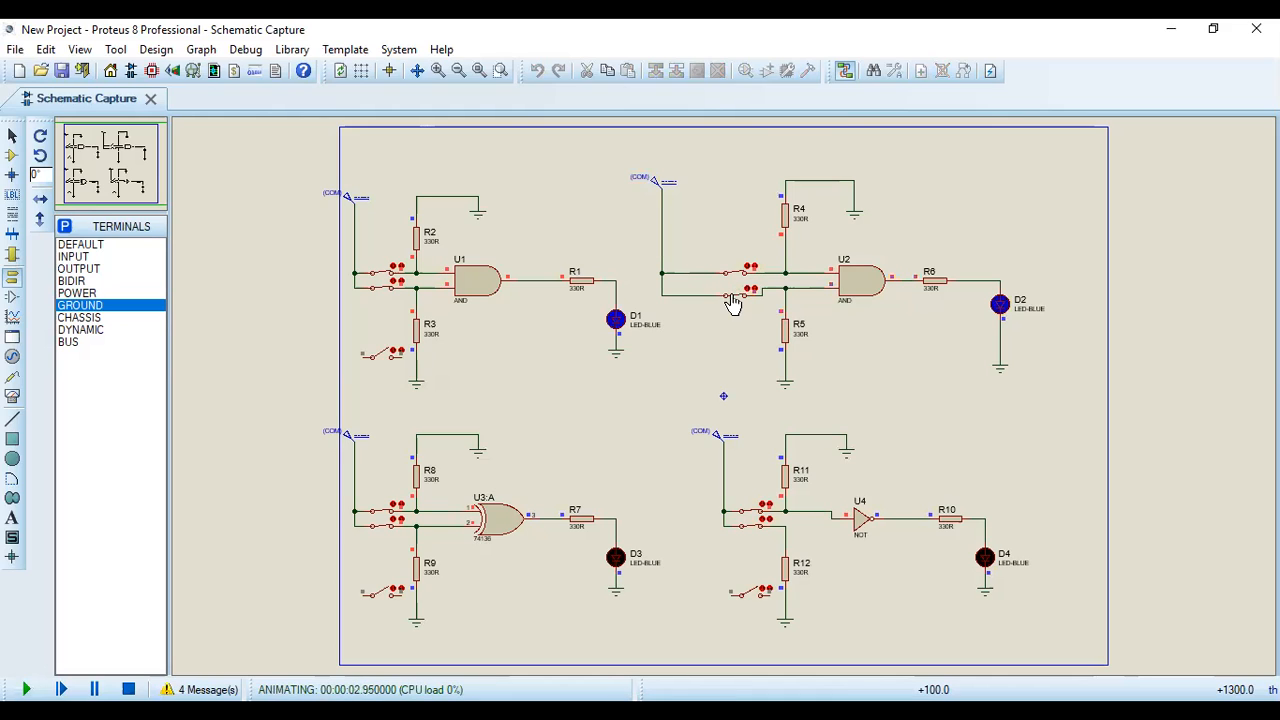
{"action": "left_click", "coordinate": [733, 300]}
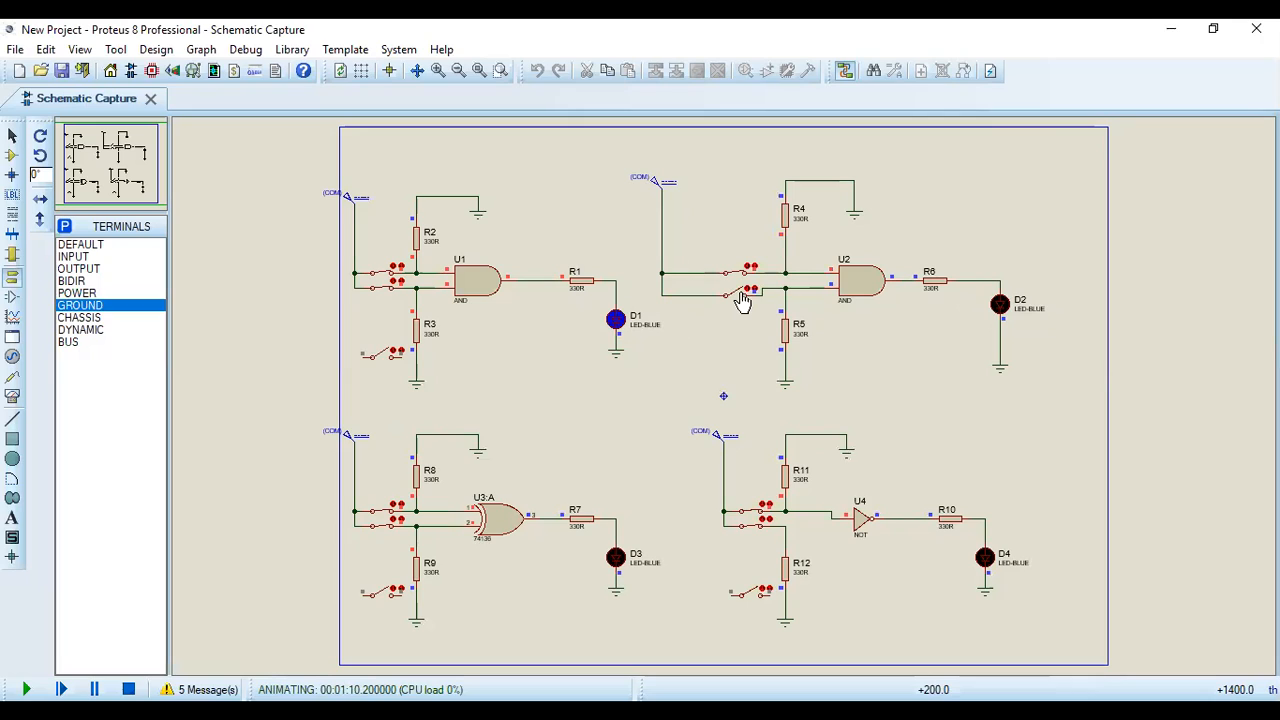
{"action": "left_click", "coordinate": [741, 300]}
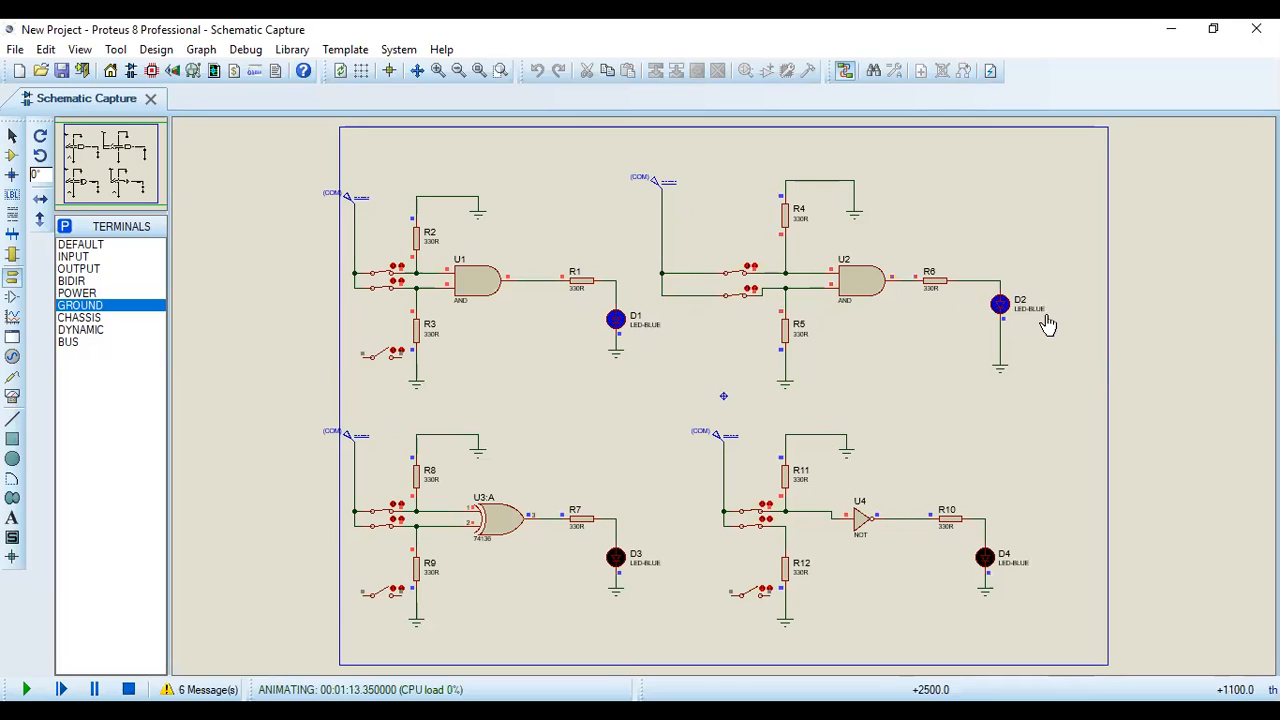
{"action": "left_click", "coordinate": [731, 282]}
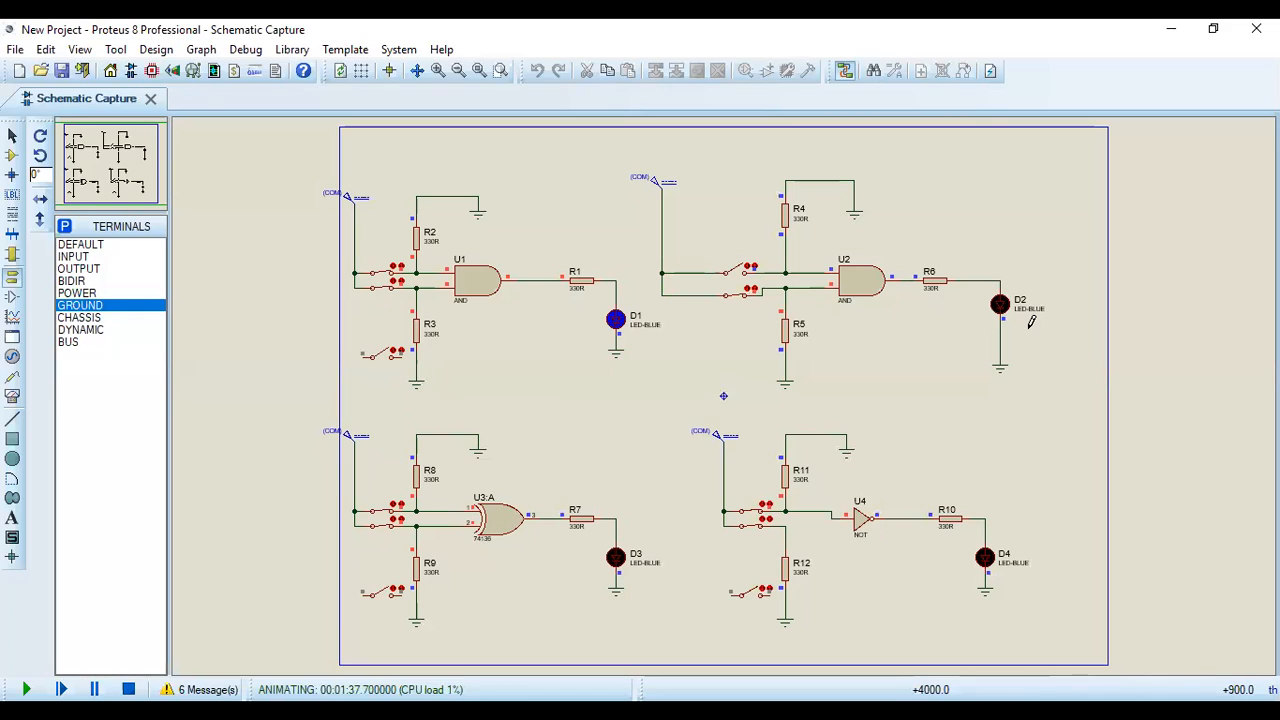
{"action": "left_click", "coordinate": [735, 276]}
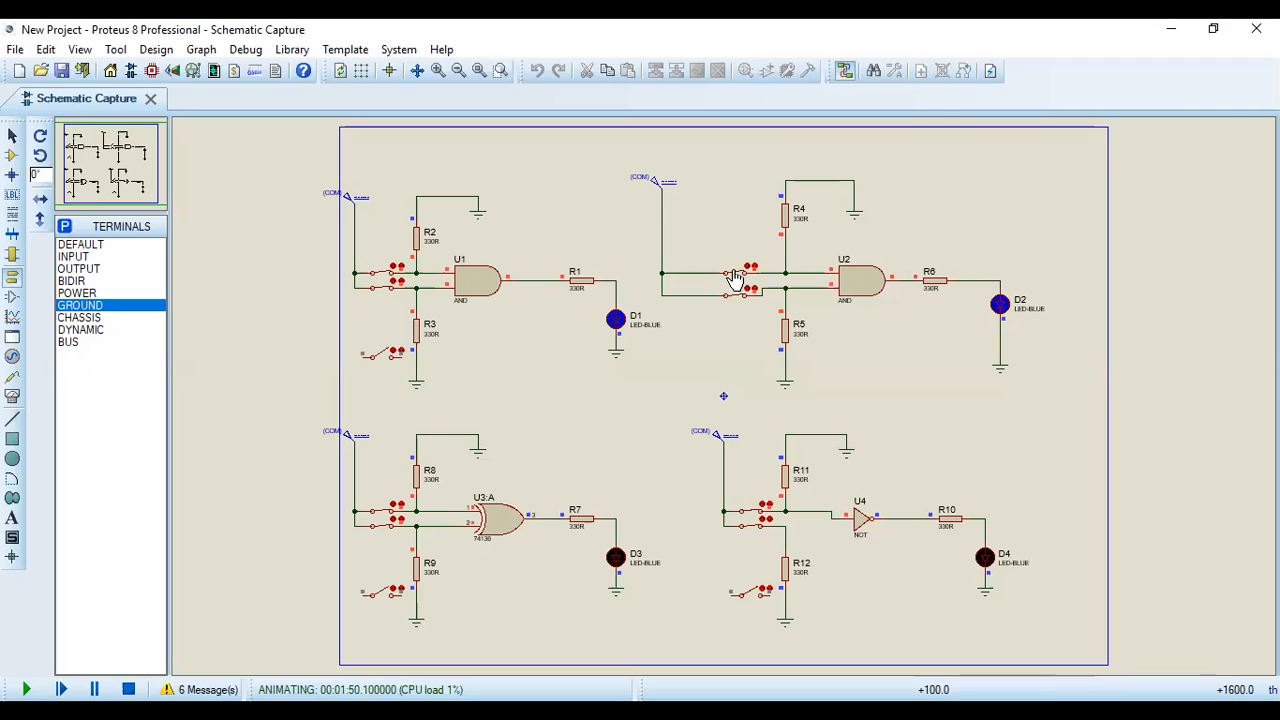
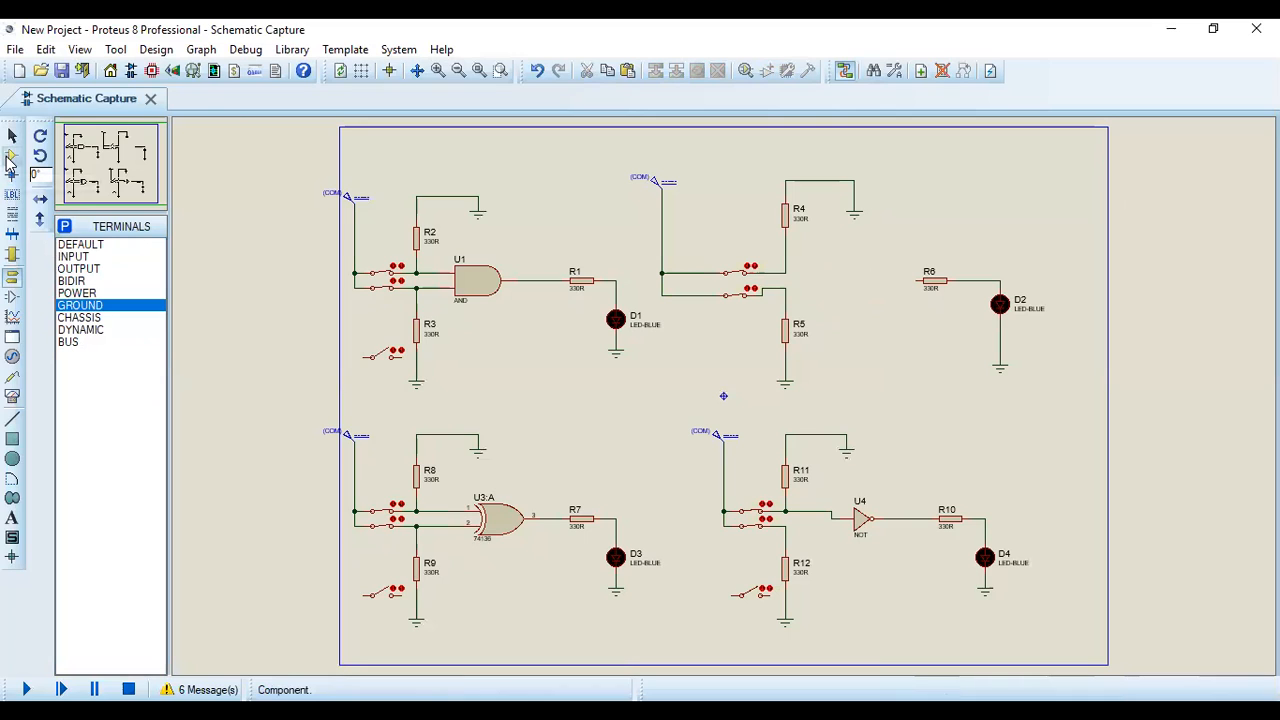
Step: Pick the OR gate from the device library and place it between resistors R4, R5 and R6, wired to them
{"action": "left_click", "coordinate": [64, 229]}
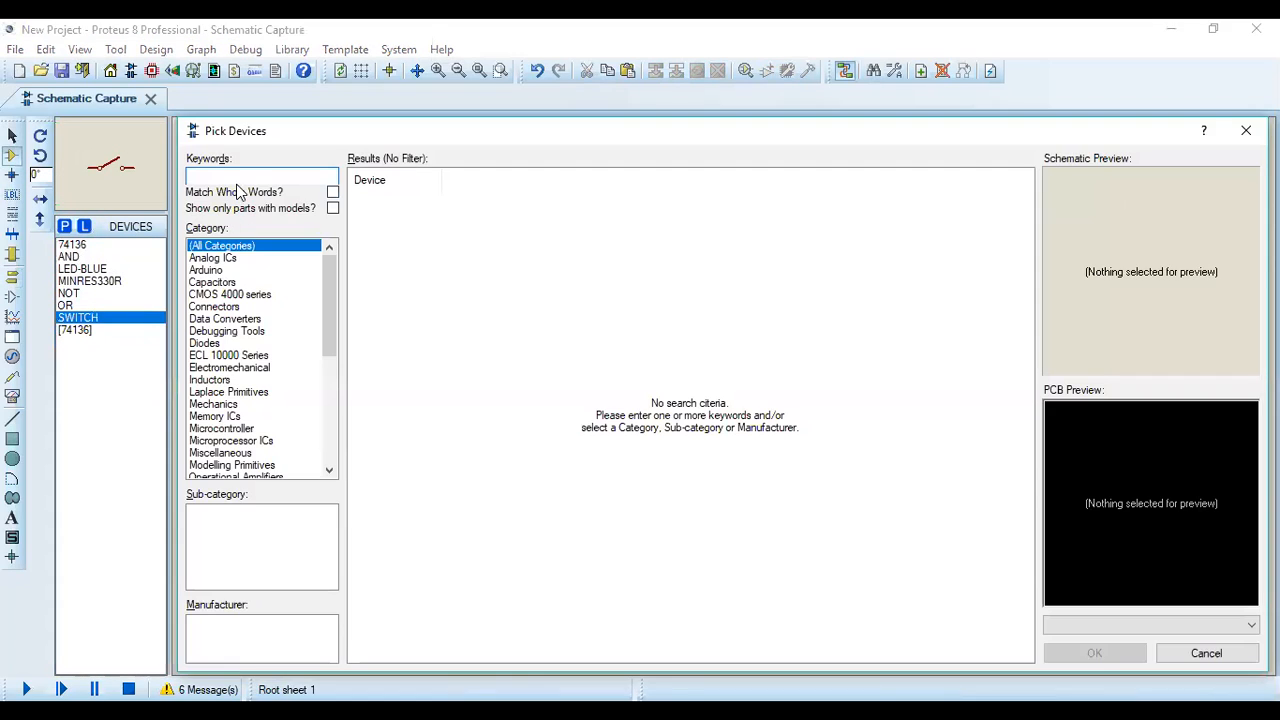
{"action": "type", "text": "or"}
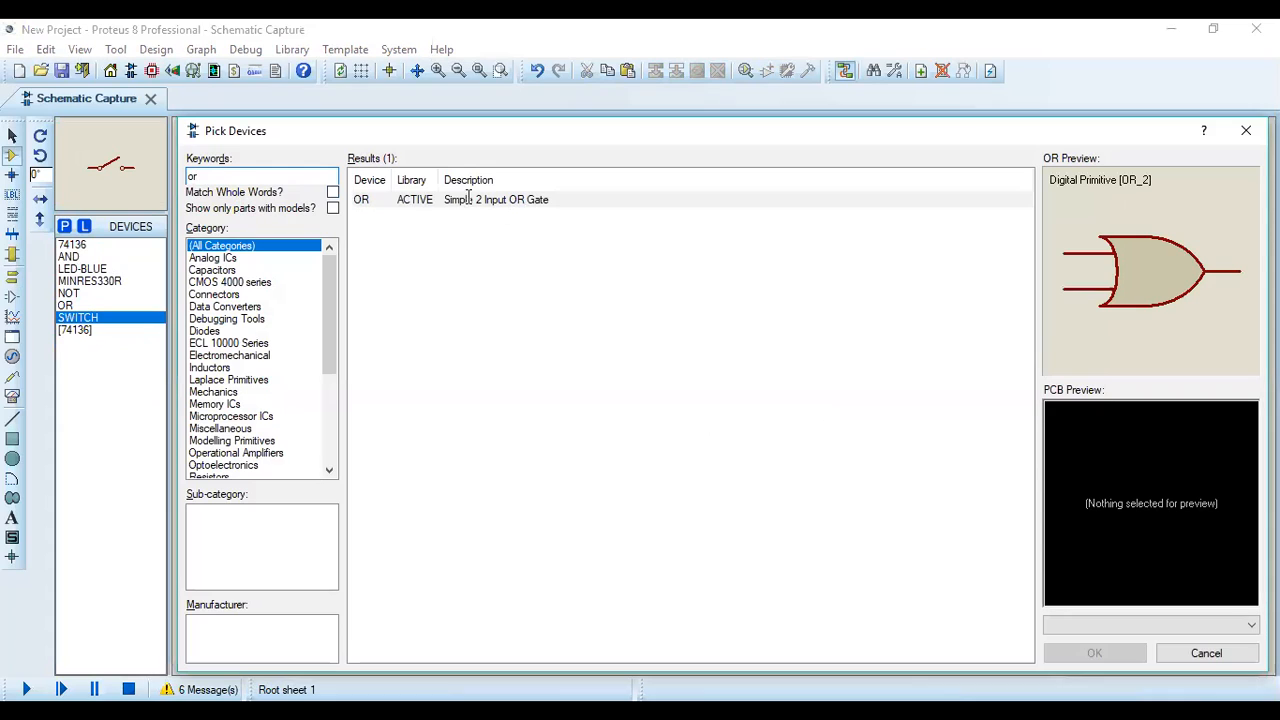
{"action": "left_click", "coordinate": [364, 203]}
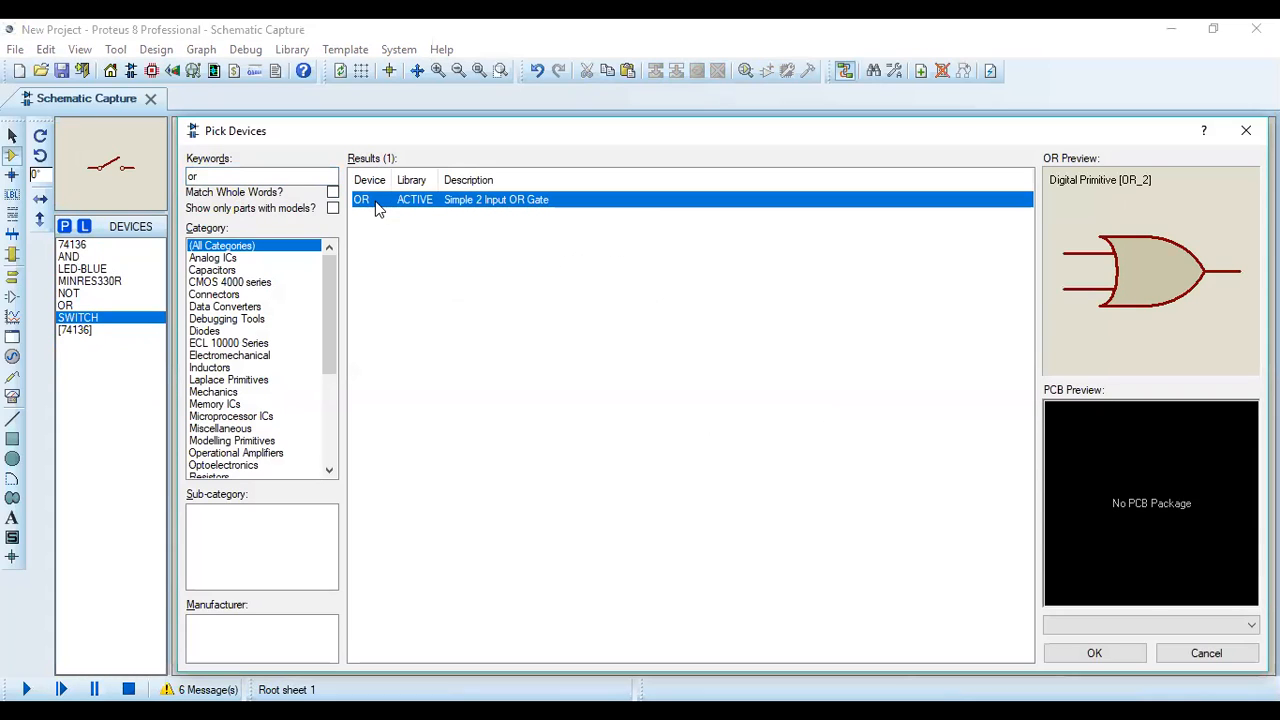
{"action": "left_click", "coordinate": [1115, 658]}
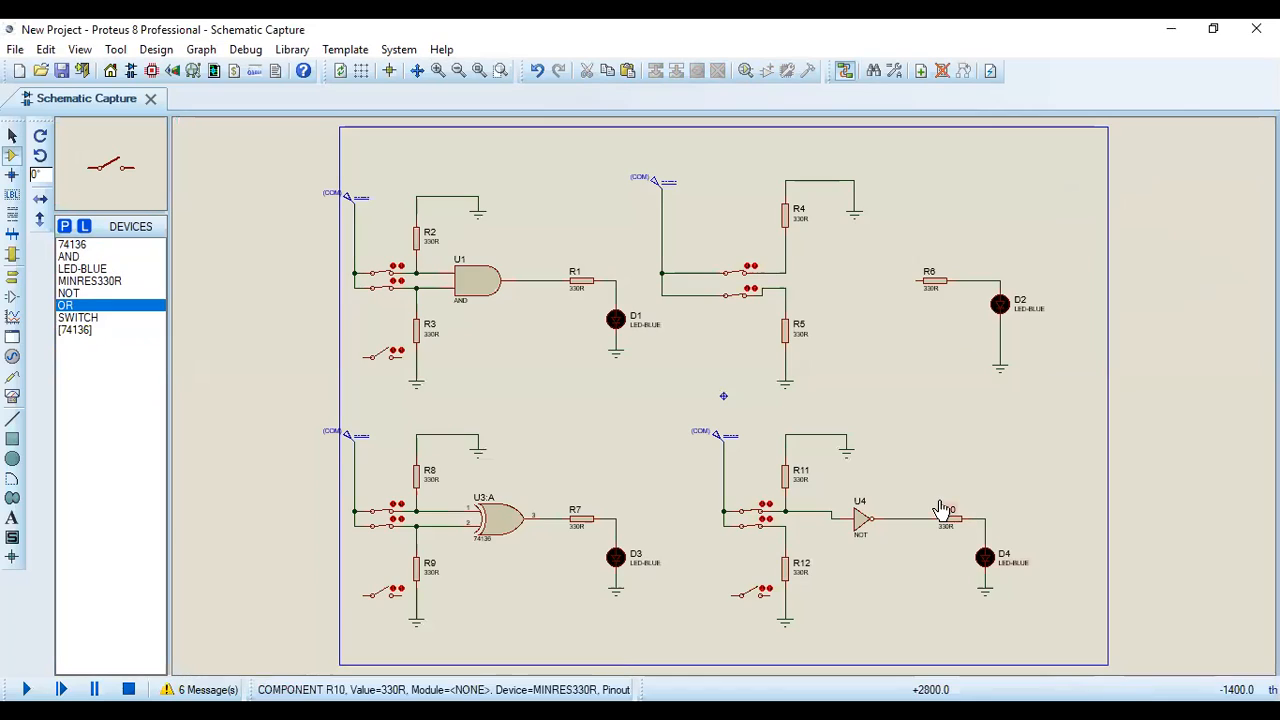
{"action": "left_click", "coordinate": [851, 274]}
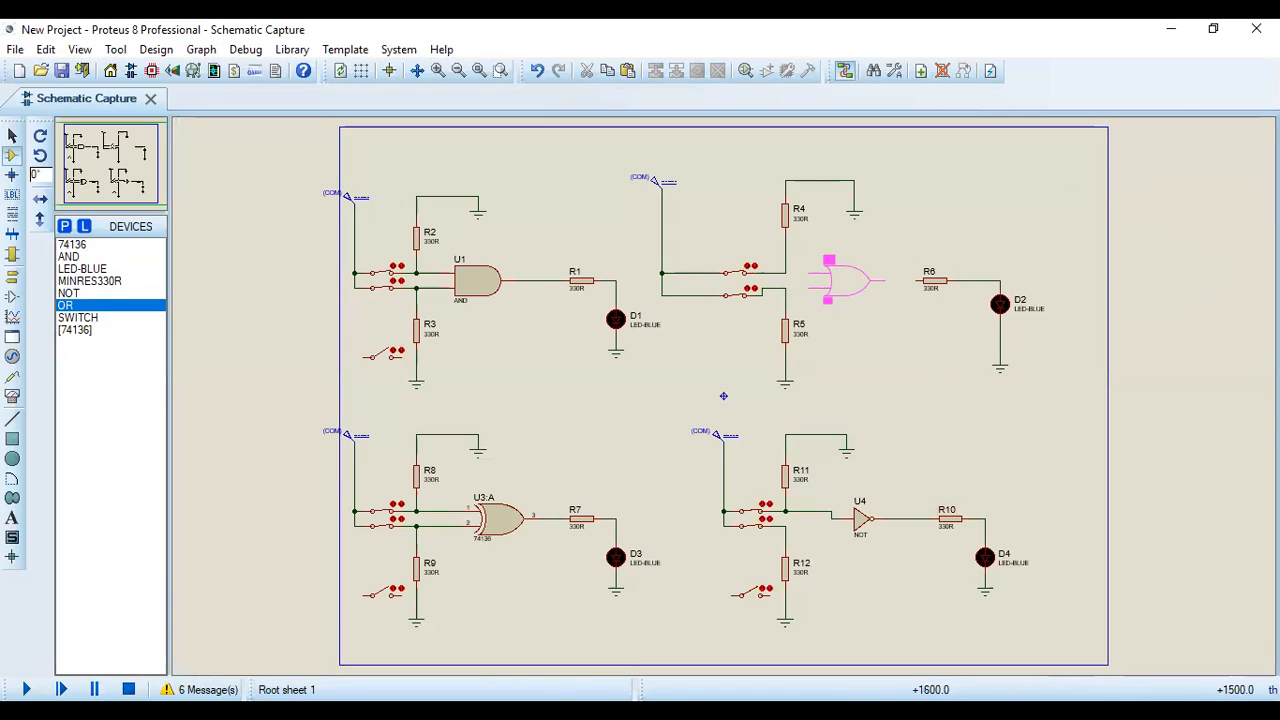
{"action": "left_click", "coordinate": [840, 281]}
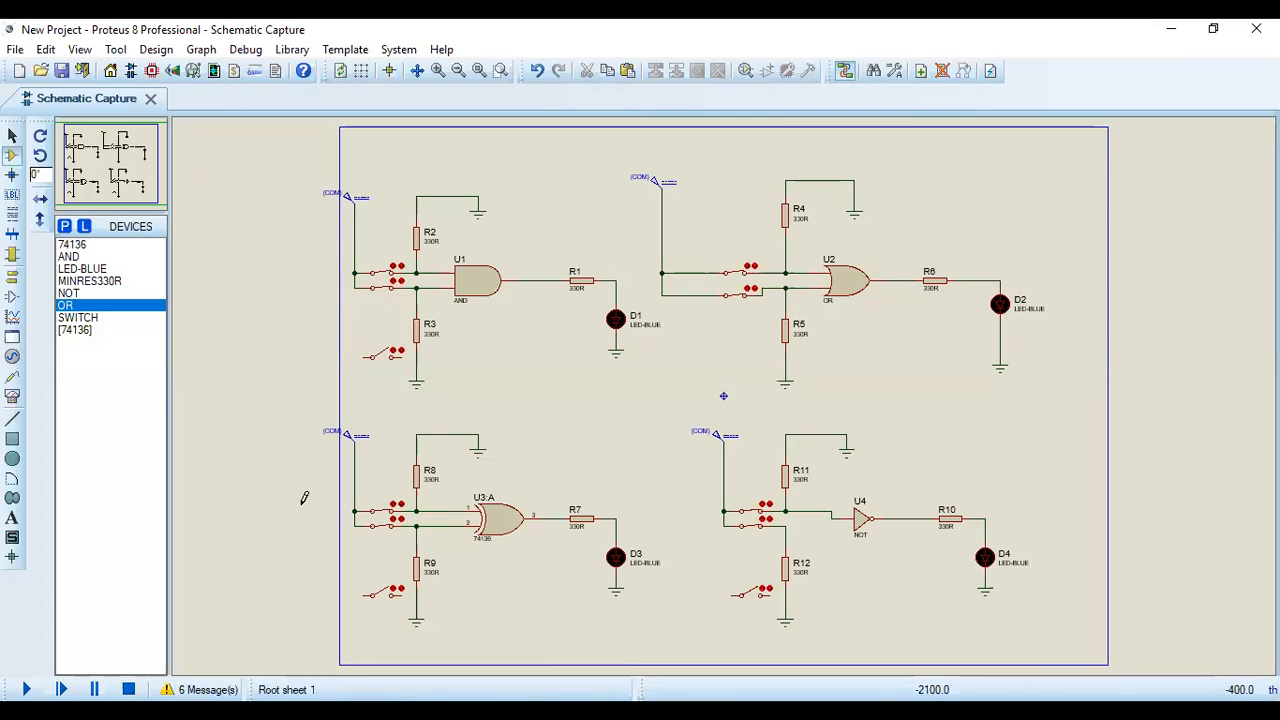
Step: Simulate the circuit and toggle the OR gate's two input switches to check LED D2 for different input combinations
{"action": "left_click", "coordinate": [26, 689]}
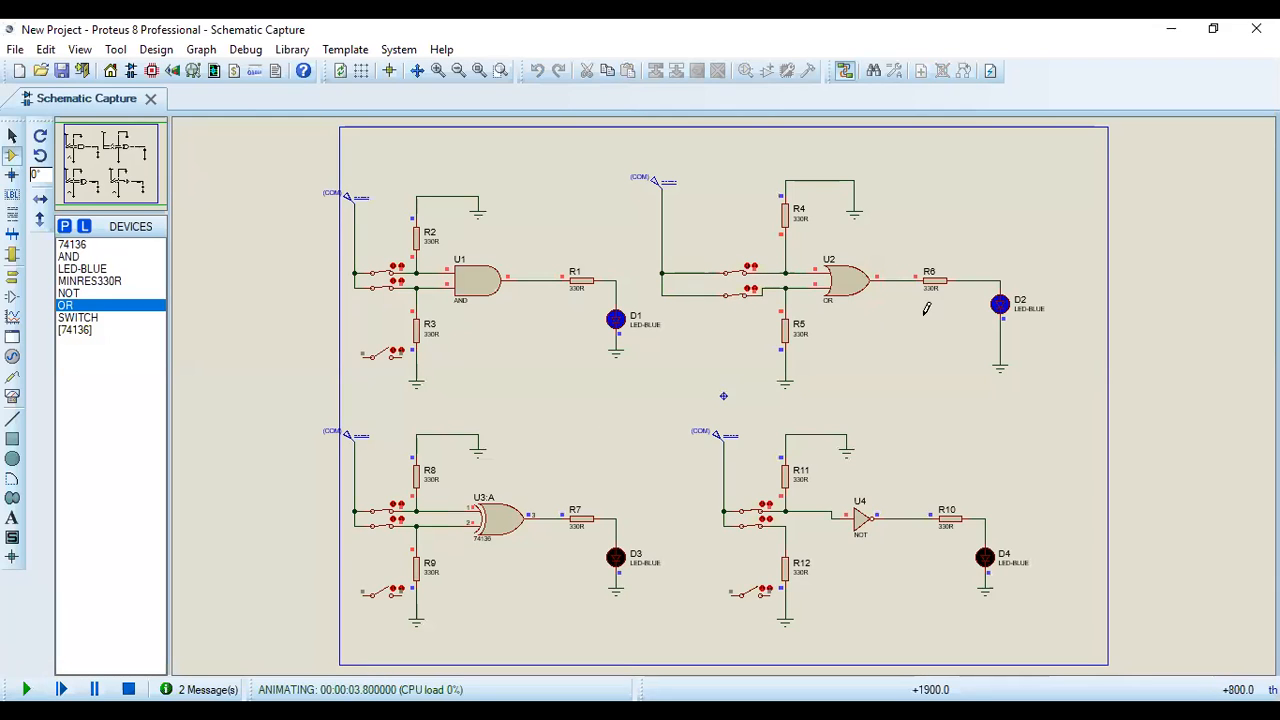
{"action": "left_click", "coordinate": [737, 279]}
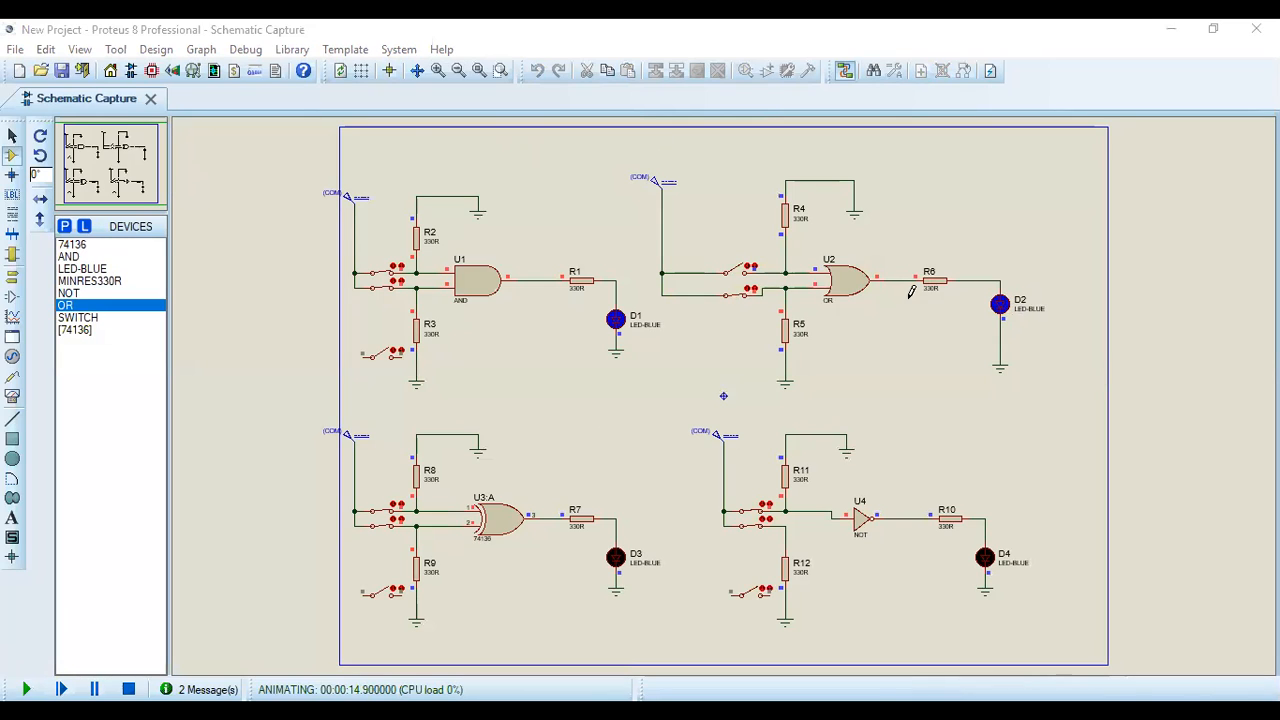
{"action": "left_click", "coordinate": [744, 294]}
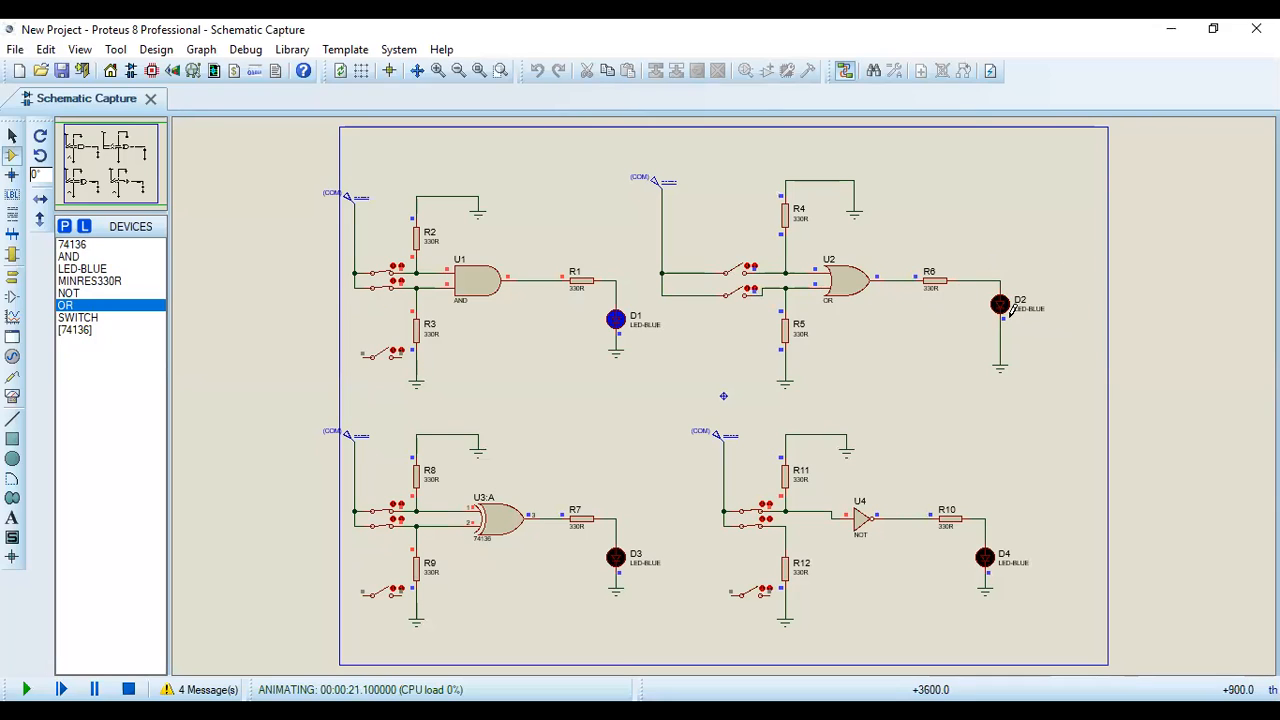
{"action": "left_click", "coordinate": [736, 270]}
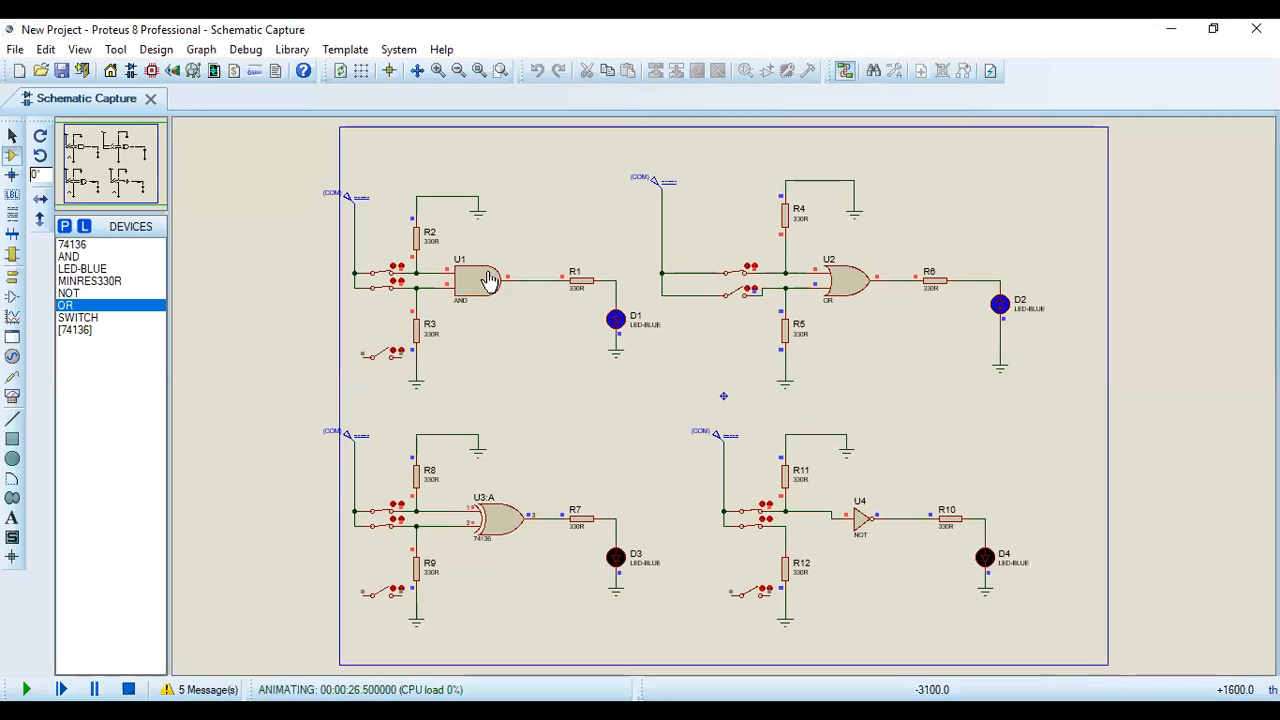
Step: Toggle the input switches of AND gate U1 and OR gate U2 in the running simulation to compare LEDs D1 and D2
{"action": "left_click", "coordinate": [390, 278]}
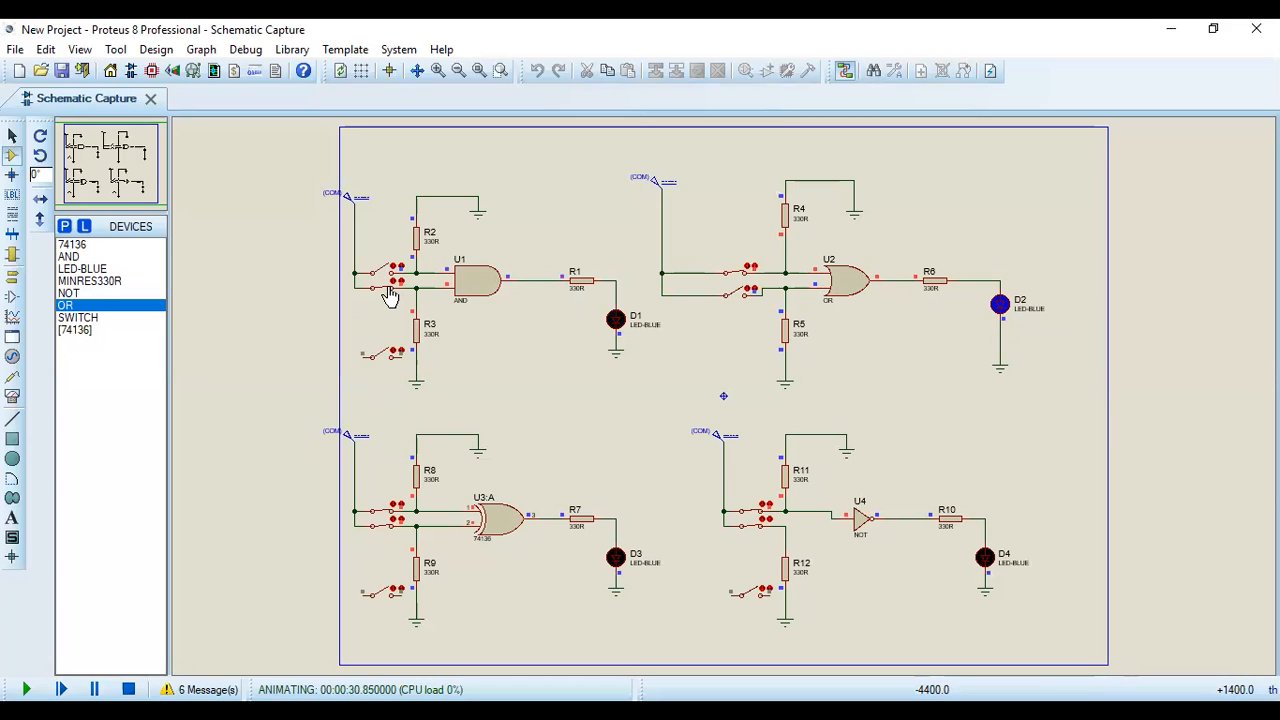
{"action": "left_click", "coordinate": [378, 281]}
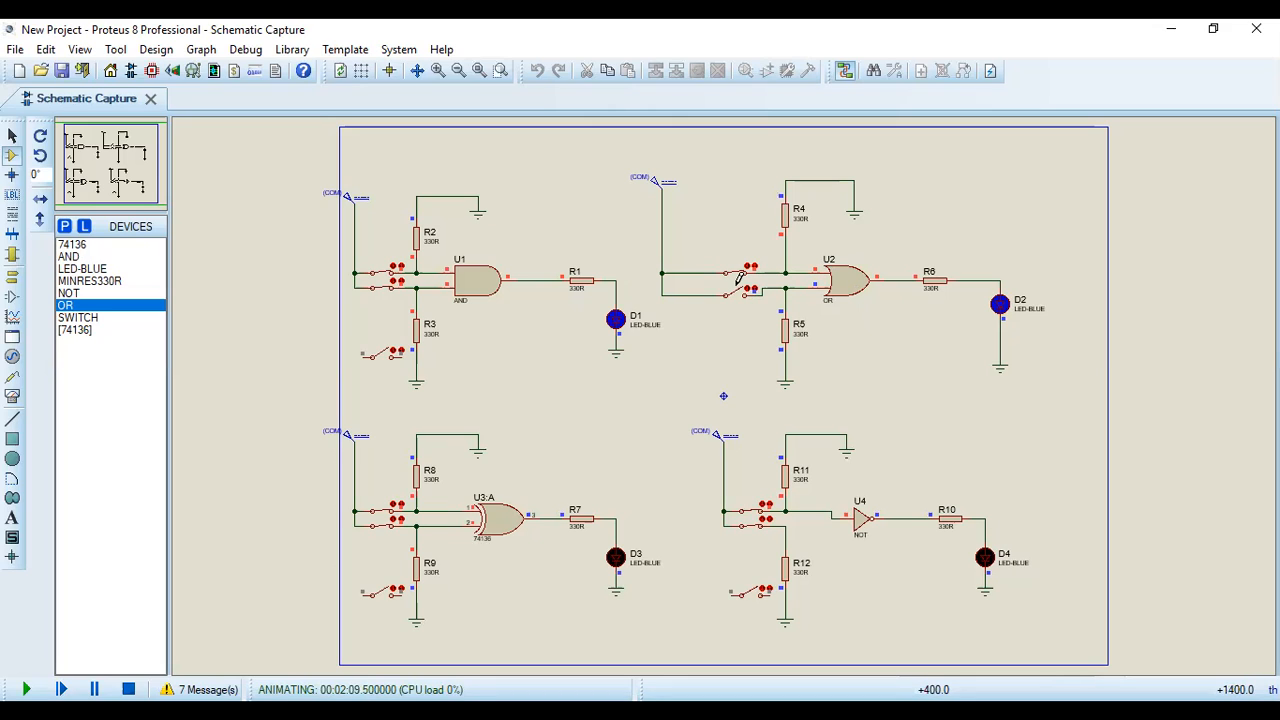
{"action": "left_click", "coordinate": [737, 282]}
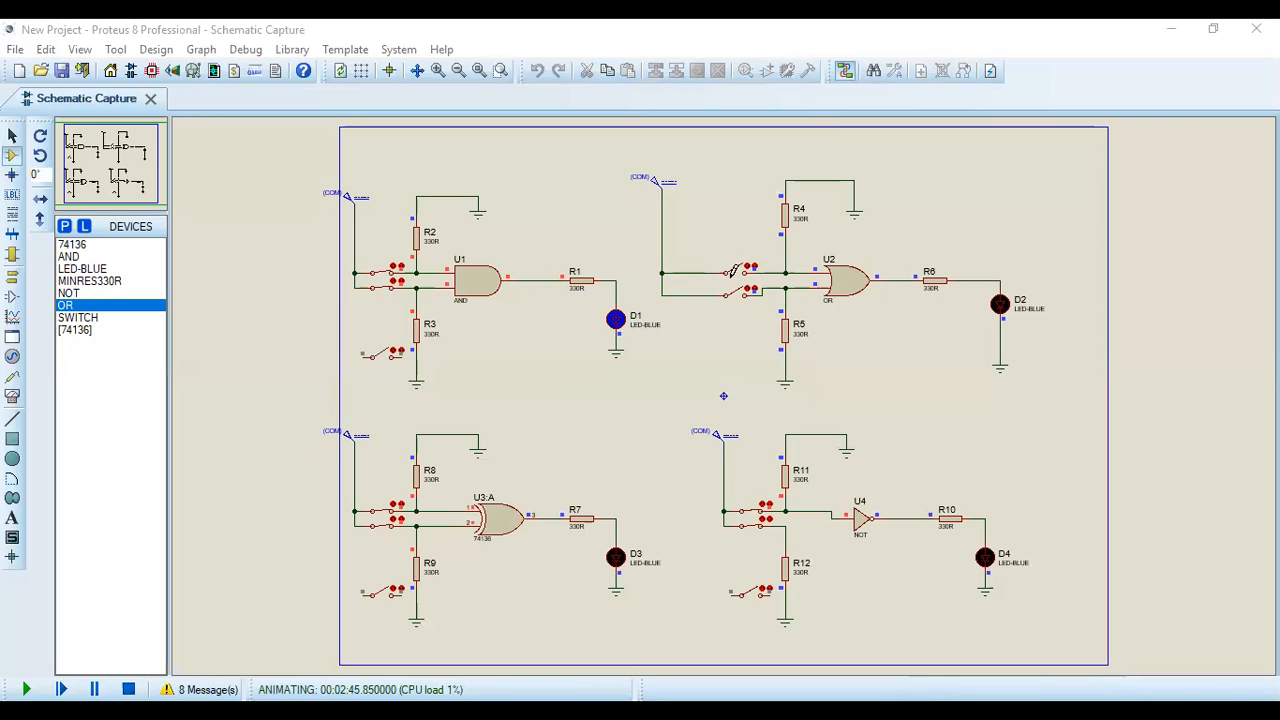
{"action": "left_click", "coordinate": [733, 294]}
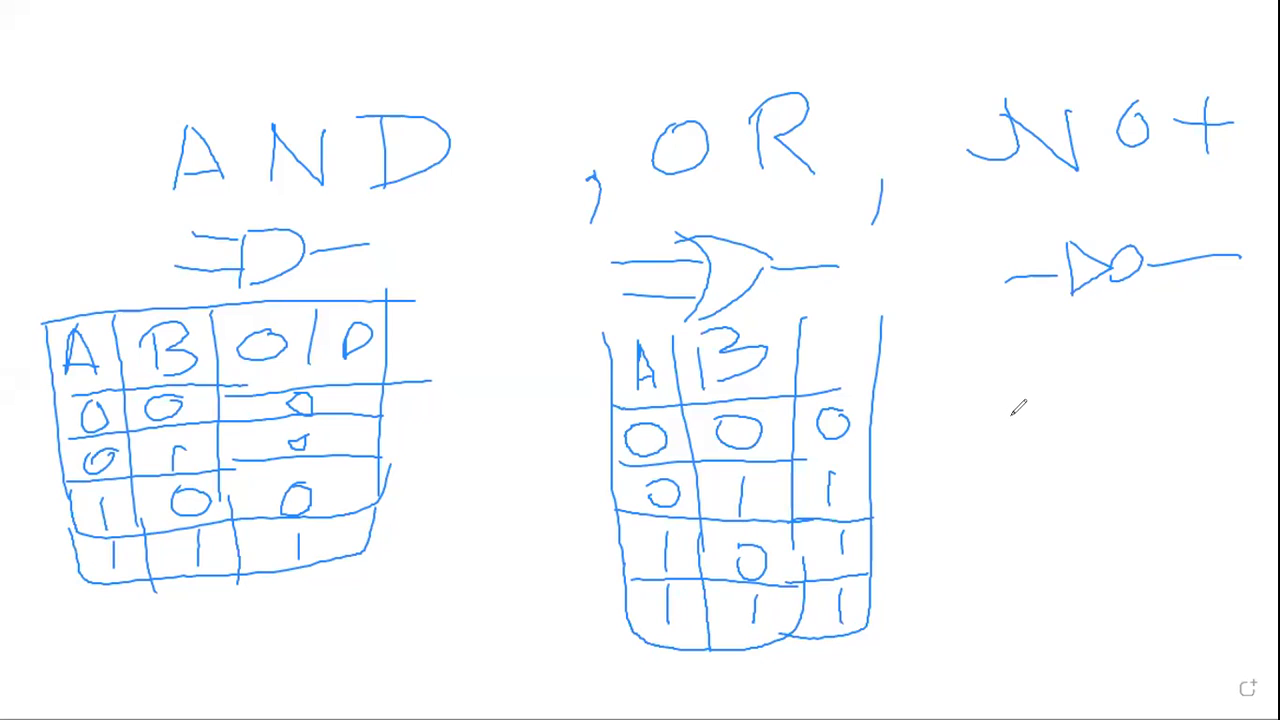
Step: On the whiteboard, handwrite a two-row NOT truth table below the NOT gate symbol, with 1 and 0 in the first row
{"action": "left_click_drag", "start_coordinate": [1013, 382], "coordinate": [1014, 424]}
{"action": "left_click_drag", "start_coordinate": [1104, 358], "coordinate": [1106, 456]}
{"action": "mouse_move", "coordinate": [1198, 395]}
{"action": "left_mouse_down"}
{"action": "mouse_move", "coordinate": [1206, 418]}
{"action": "mouse_move", "coordinate": [1174, 396]}
{"action": "left_mouse_up"}
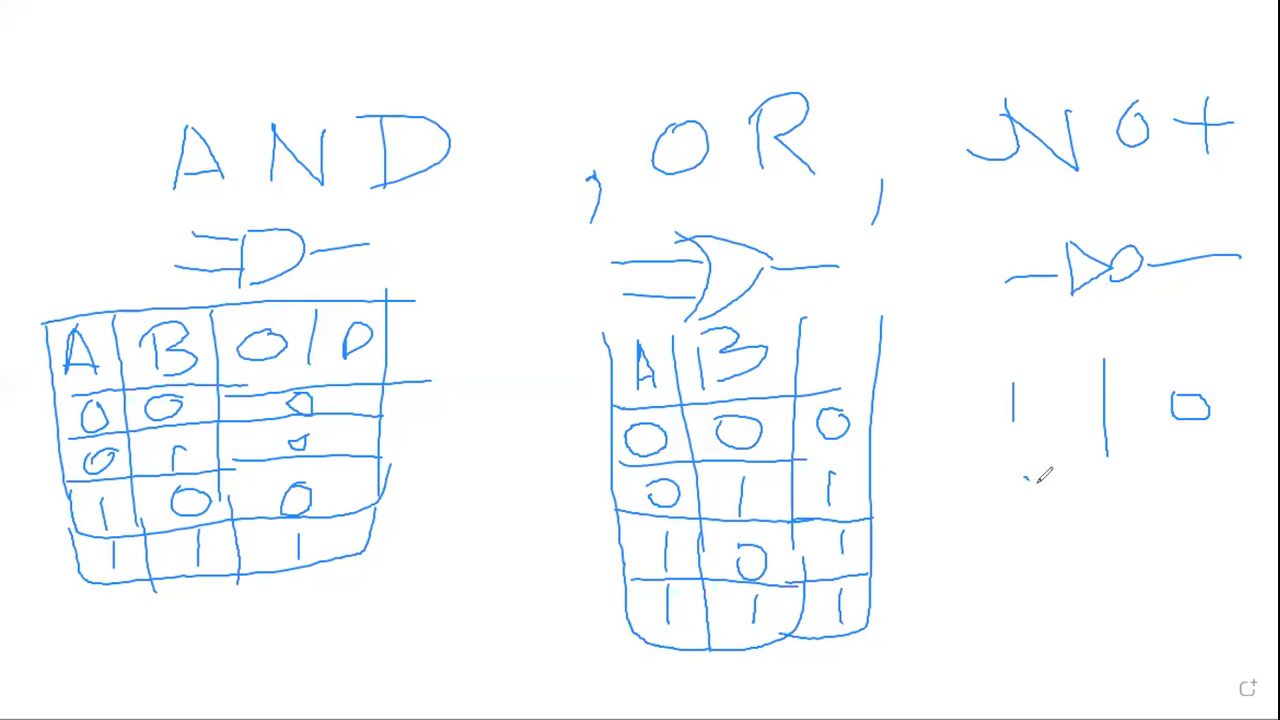
{"action": "mouse_move", "coordinate": [1000, 480]}
{"action": "left_mouse_down"}
{"action": "mouse_move", "coordinate": [1016, 478]}
{"action": "mouse_move", "coordinate": [997, 490]}
{"action": "left_mouse_up"}
{"action": "left_click_drag", "start_coordinate": [1204, 488], "coordinate": [1203, 526]}
{"action": "left_click_drag", "start_coordinate": [1106, 448], "coordinate": [1111, 548]}
{"action": "left_click_drag", "start_coordinate": [998, 354], "coordinate": [1190, 345]}
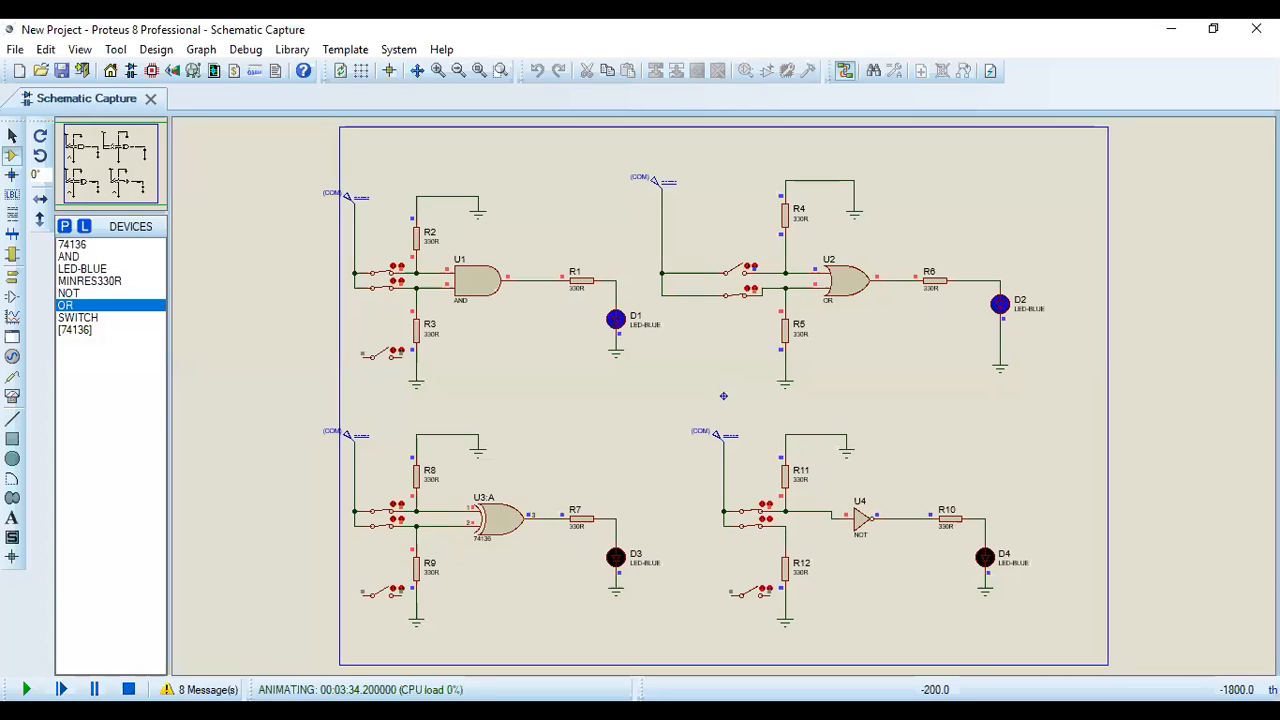
Step: In Proteus, stop the simulation and delete the entire NOT gate circuit around U4
{"action": "left_click", "coordinate": [128, 689]}
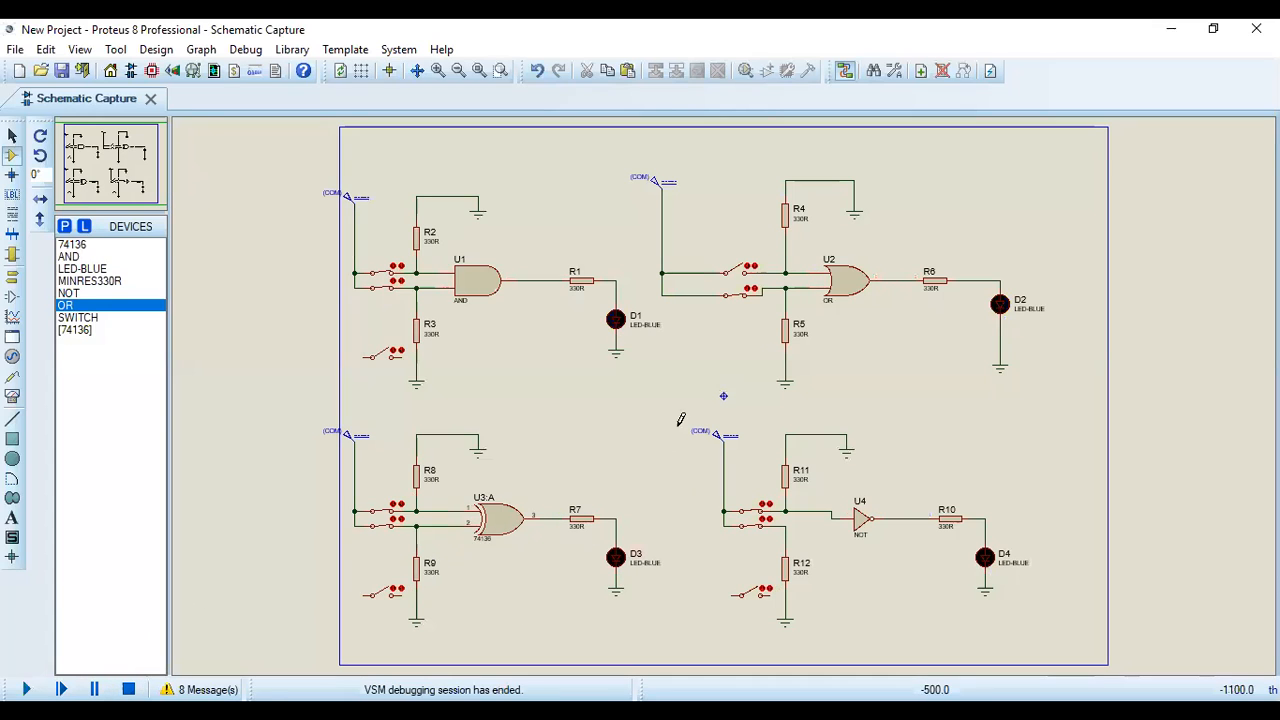
{"action": "left_click_drag", "start_coordinate": [678, 404], "coordinate": [1043, 608]}
{"action": "key", "text": "Delete"}
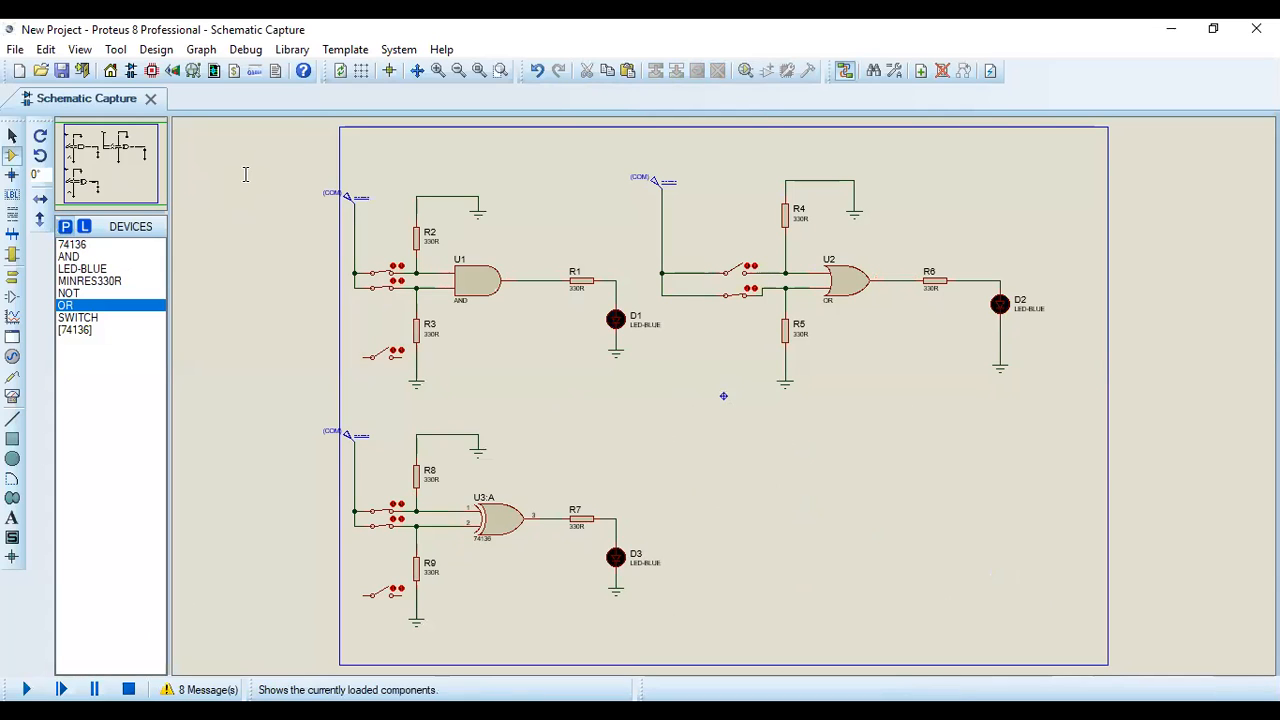
Step: Find the NOT simple digital inverter in the device library and place it in the cleared area below the OR circuit
{"action": "type", "text": "pno"}
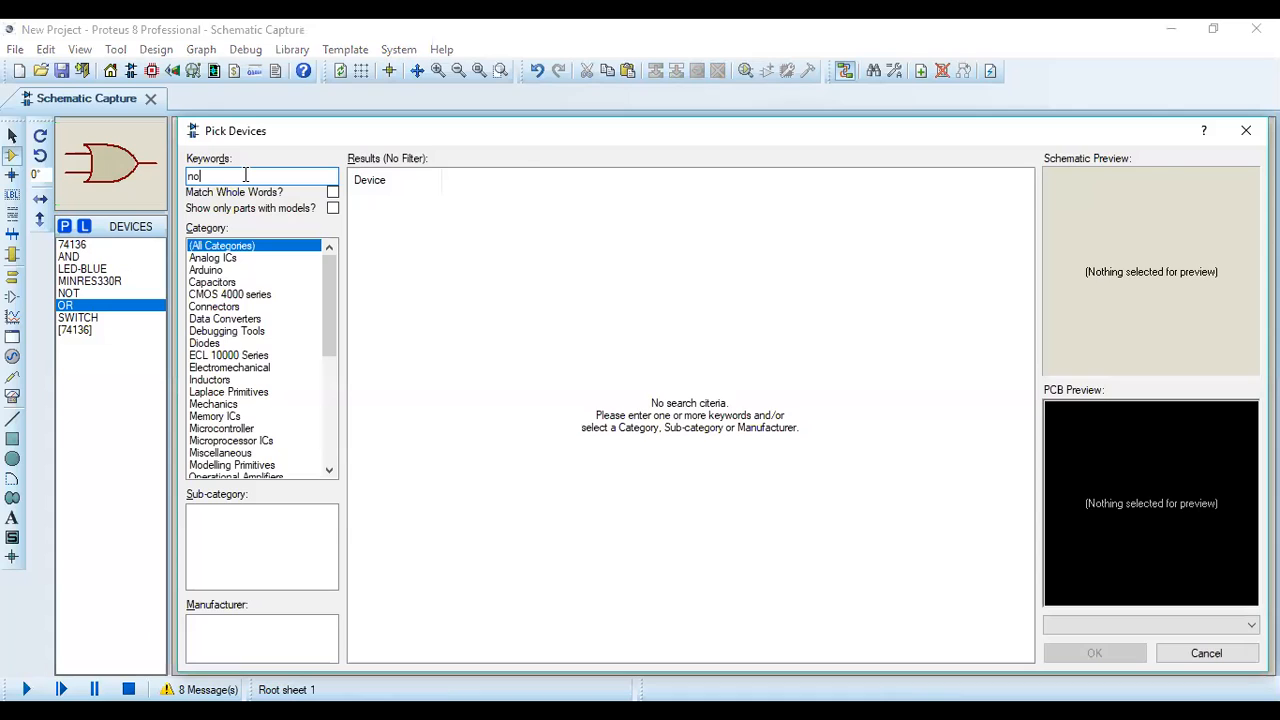
{"action": "type", "text": "t"}
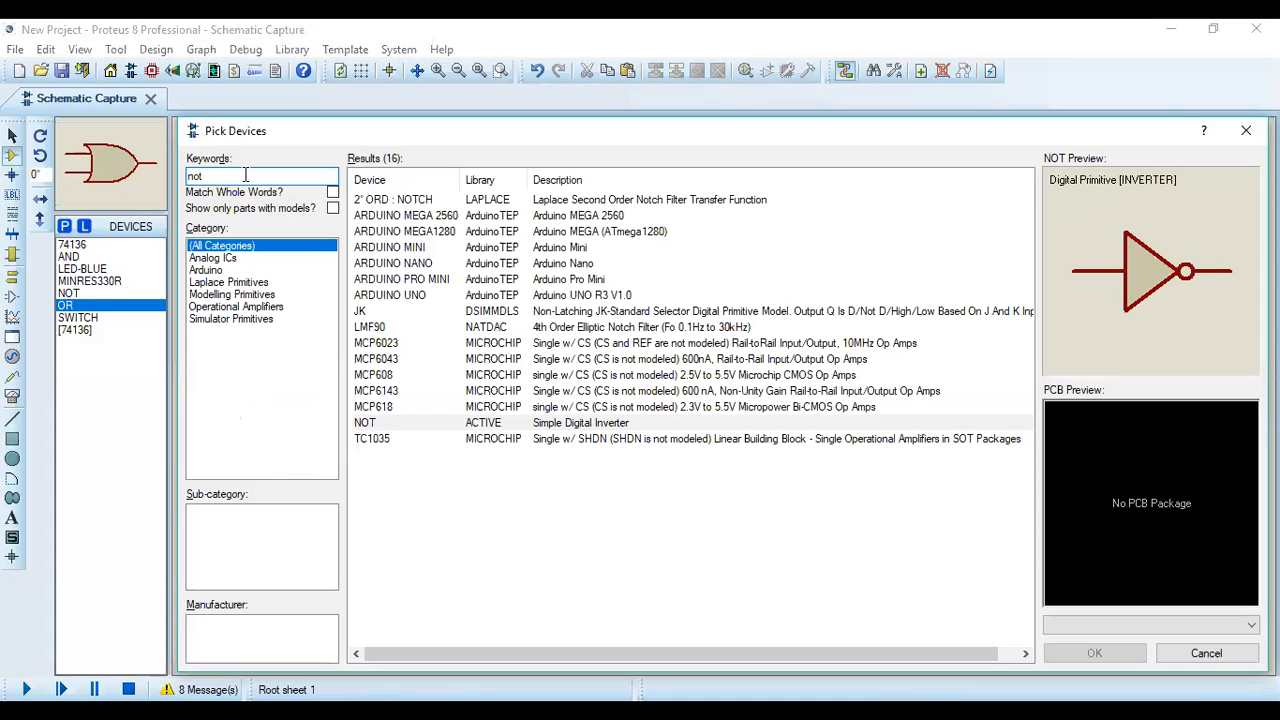
{"action": "key", "text": "Down"}
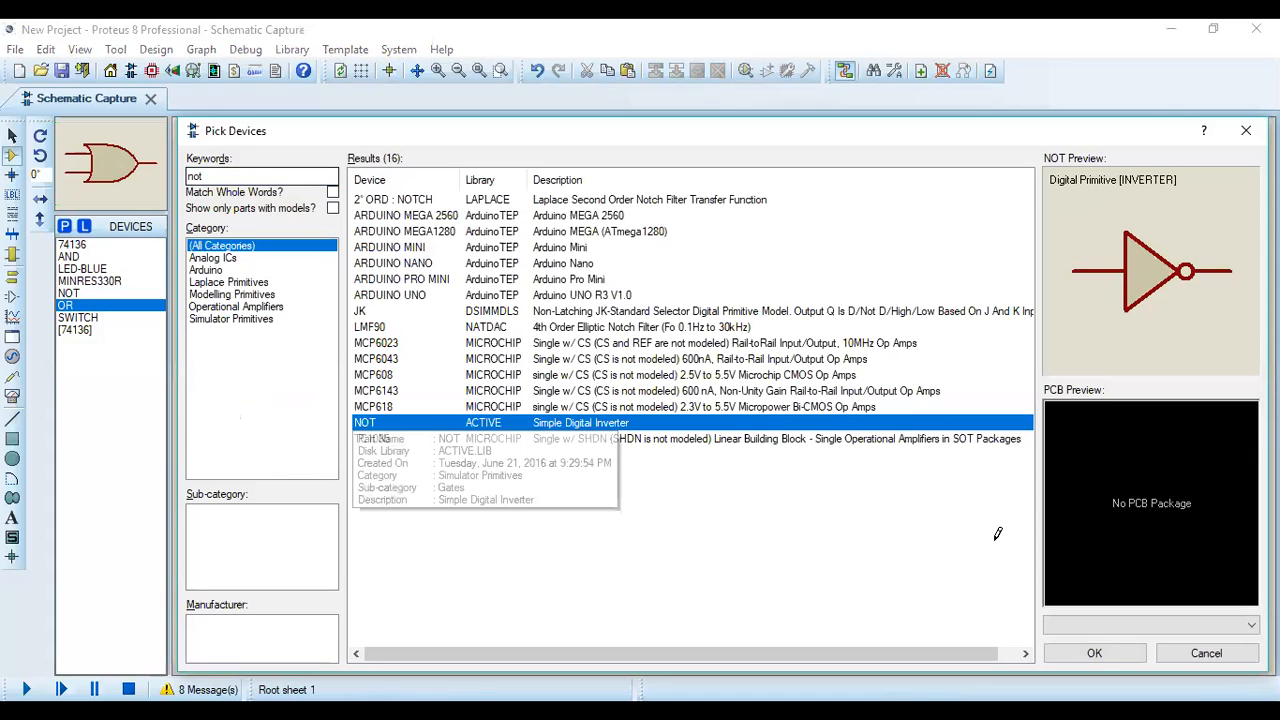
{"action": "key", "text": "Return"}
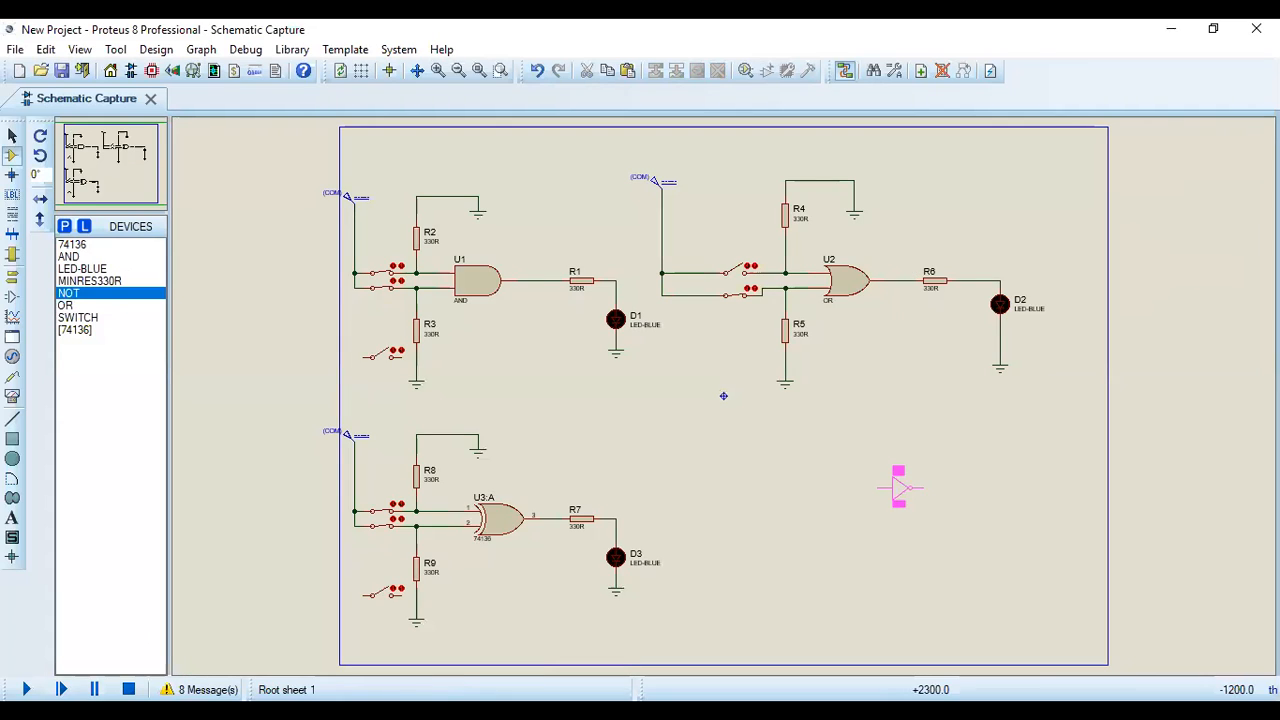
{"action": "left_click", "coordinate": [886, 472]}
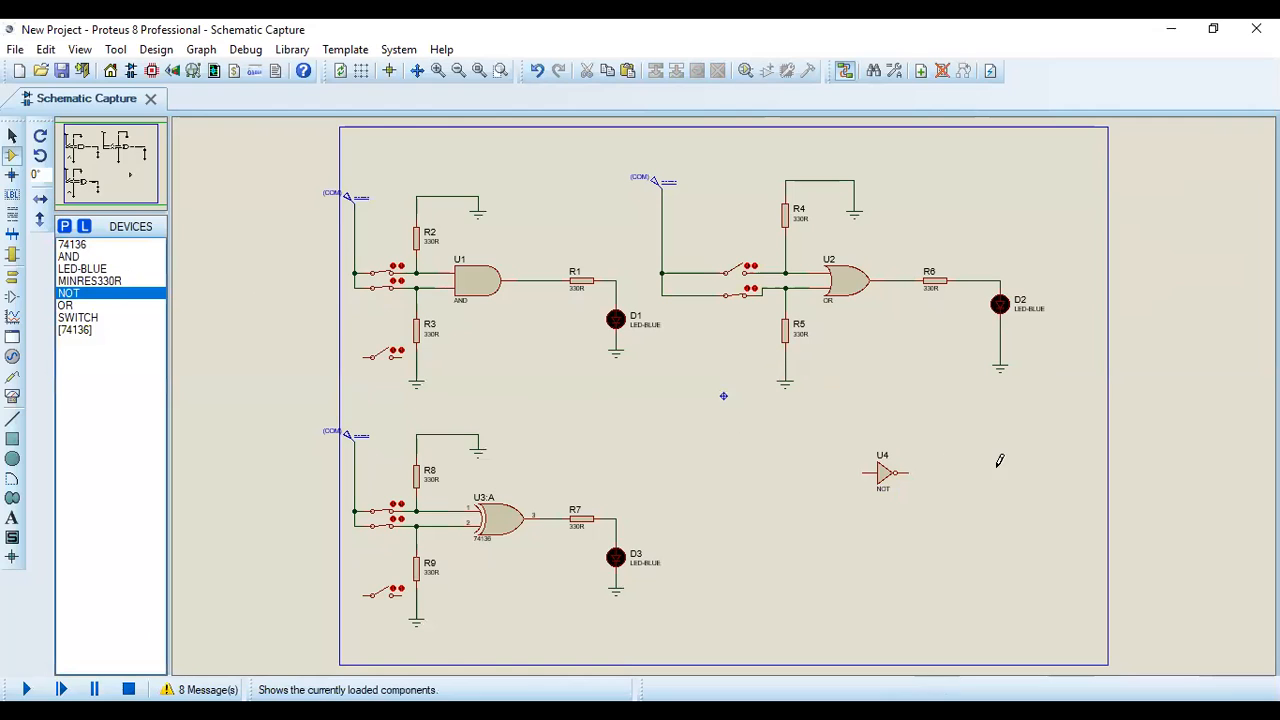
Step: Place a MINRES330R resistor at NOT gate U4's output and a LED-BLUE beyond it, and wire the resistor to the LED
{"action": "left_click", "coordinate": [90, 281]}
{"action": "left_click", "coordinate": [948, 472]}
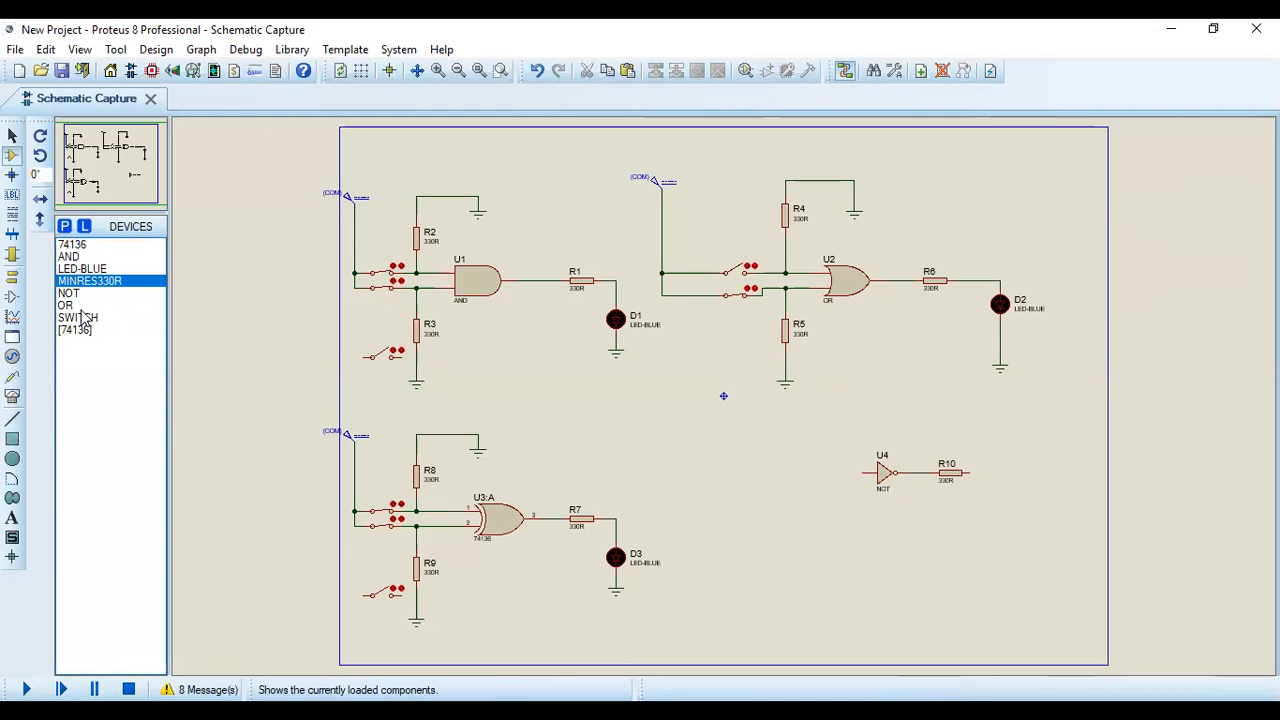
{"action": "left_click", "coordinate": [66, 258]}
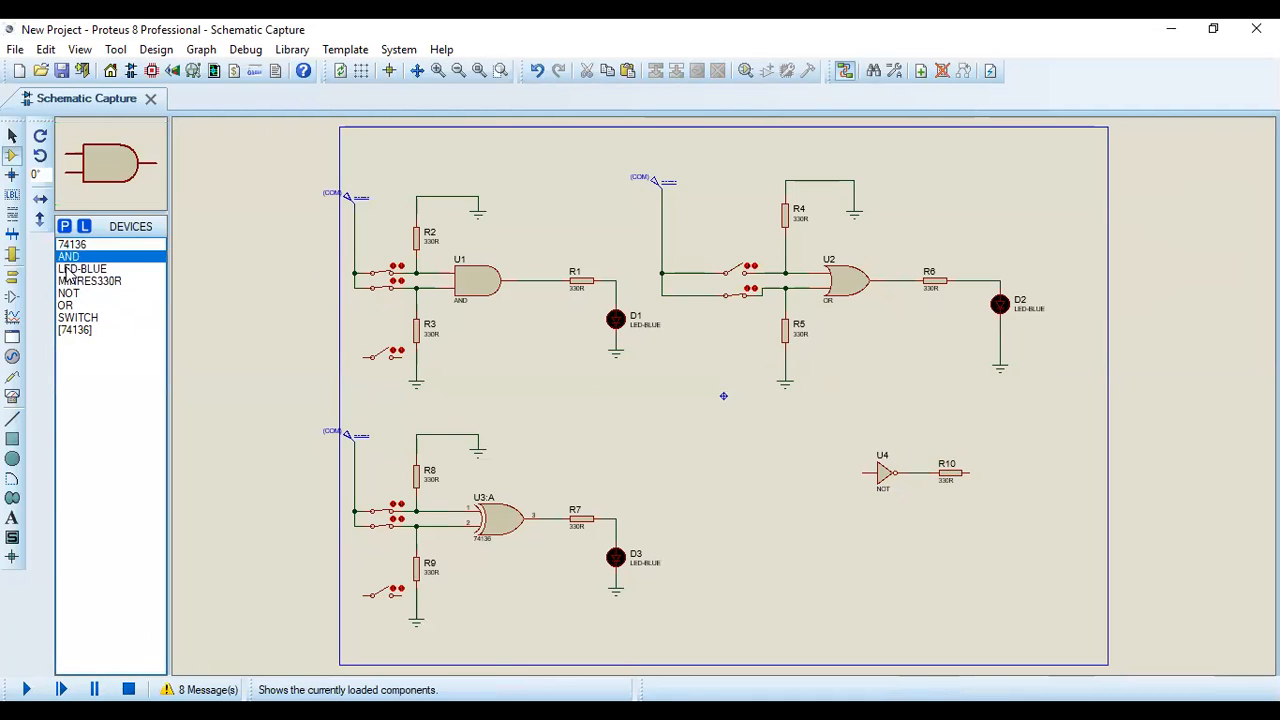
{"action": "left_click", "coordinate": [66, 270]}
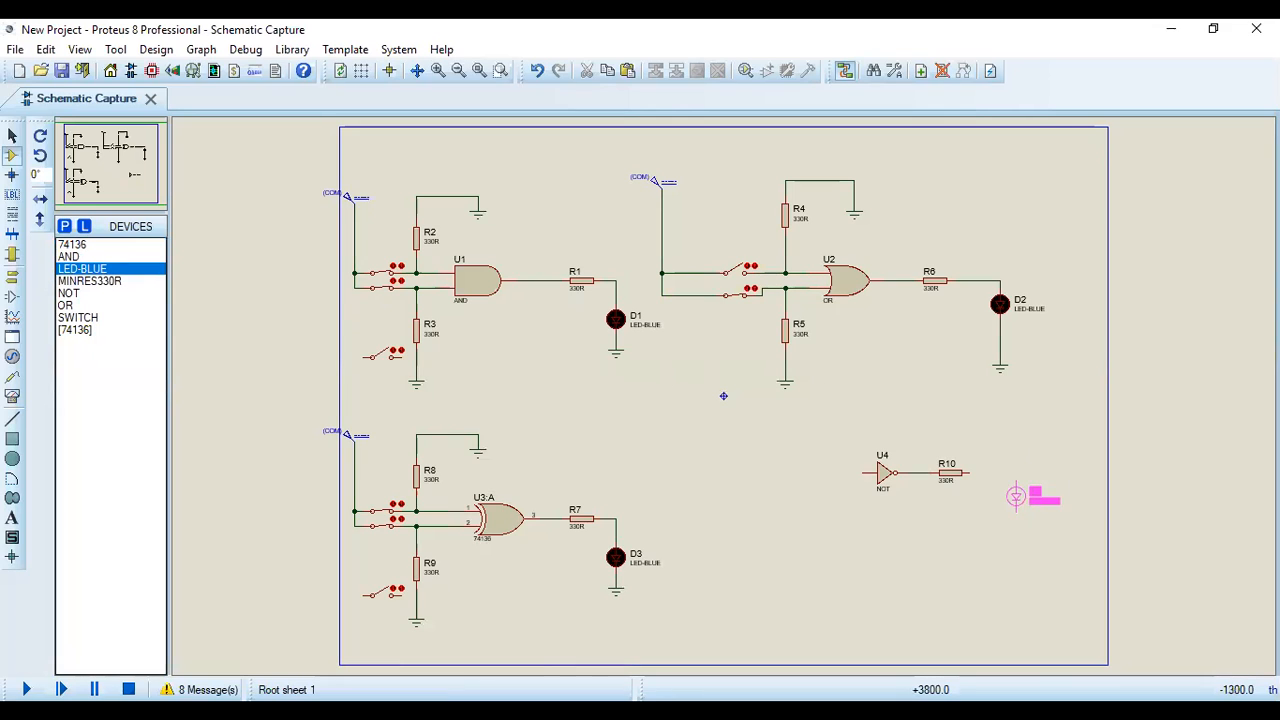
{"action": "left_click", "coordinate": [1016, 497]}
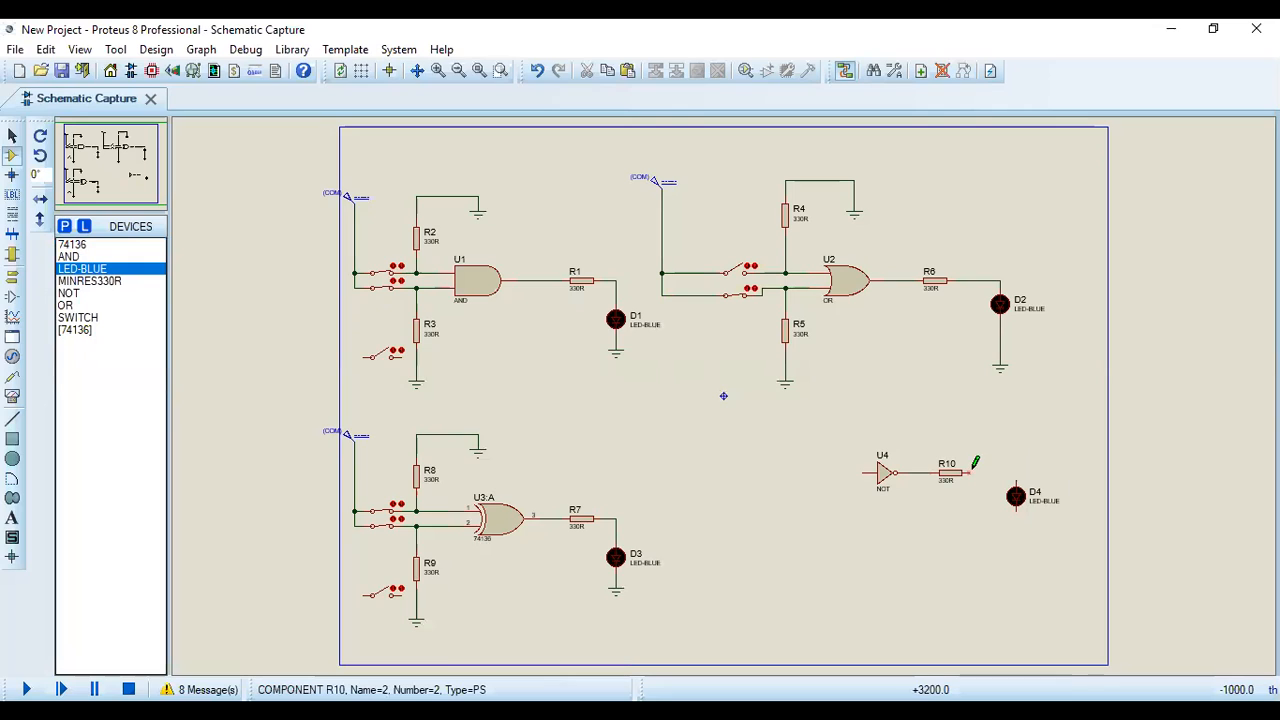
{"action": "left_click", "coordinate": [968, 472]}
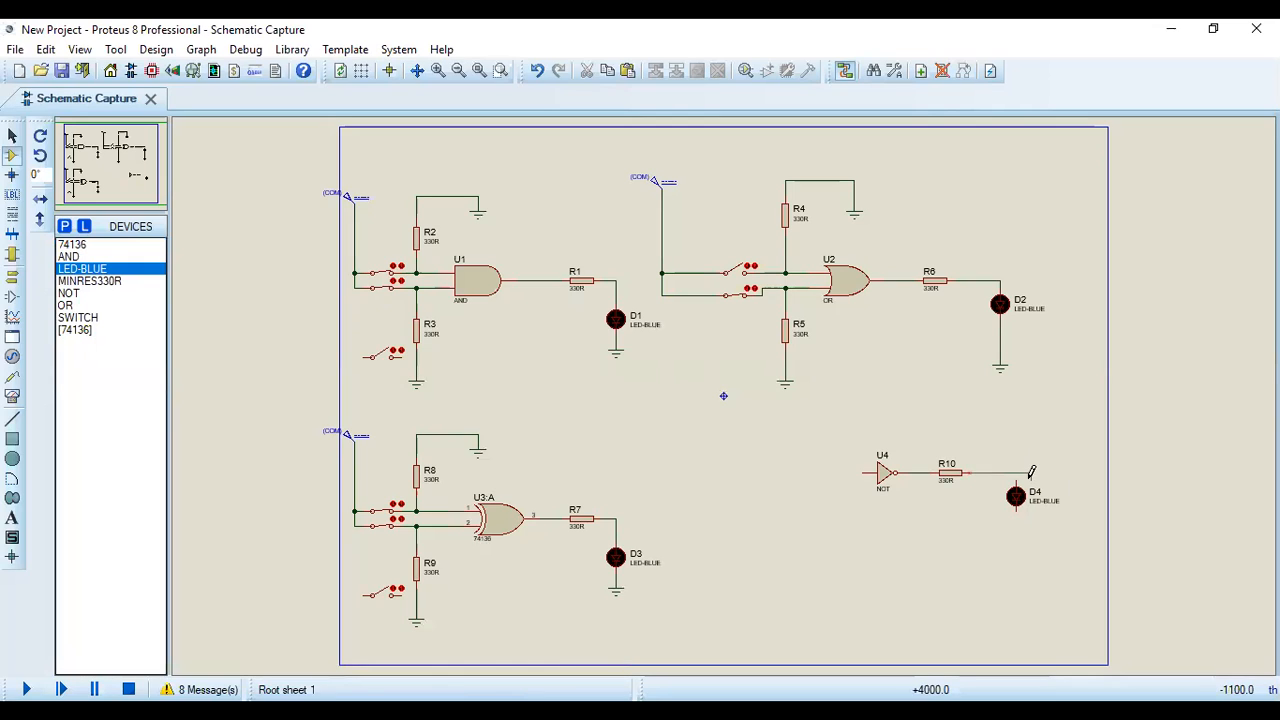
{"action": "left_click", "coordinate": [1017, 479]}
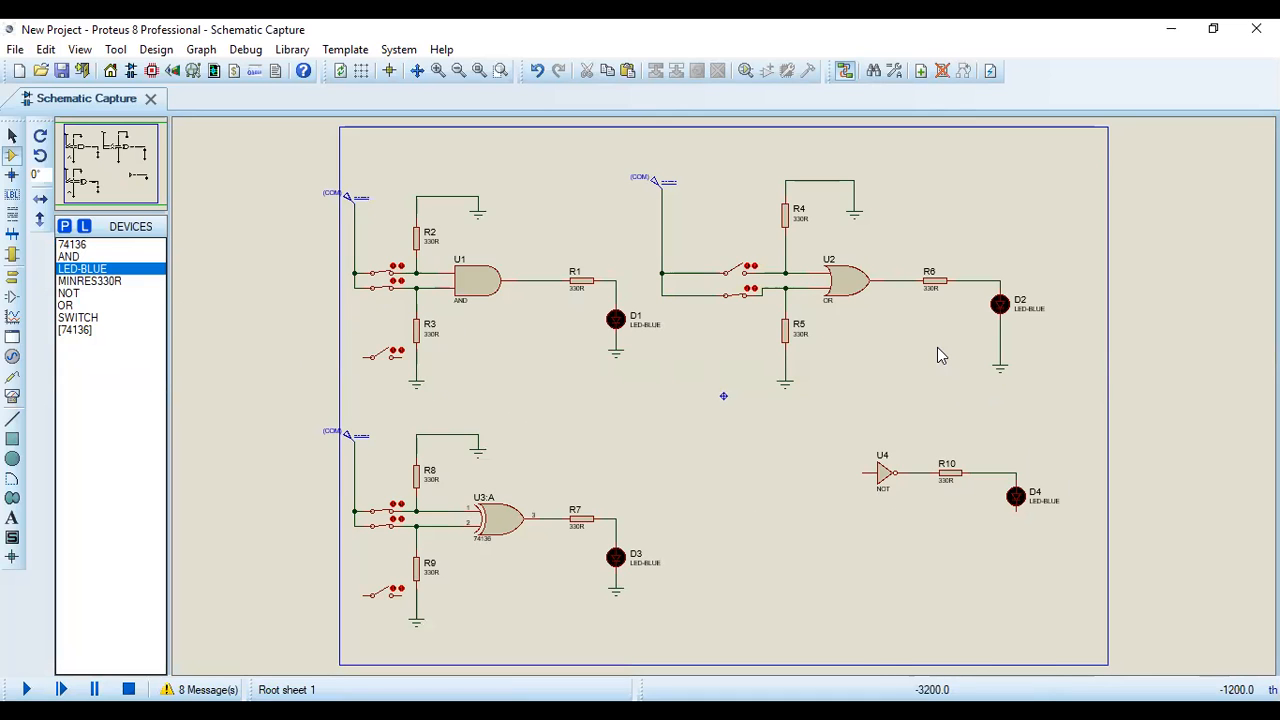
Step: Place a ground terminal below LED D4 and wire the LED's cathode to it
{"action": "right_click", "coordinate": [938, 348]}
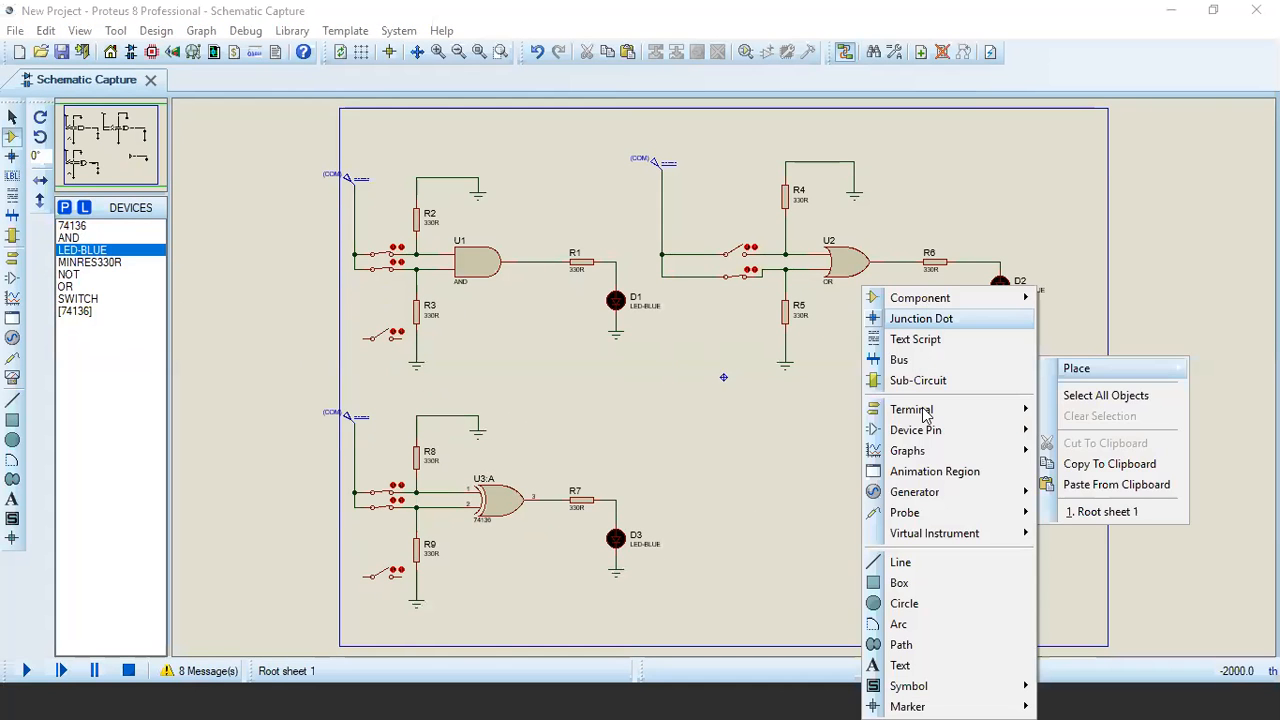
{"action": "mouse_move", "coordinate": [926, 416]}
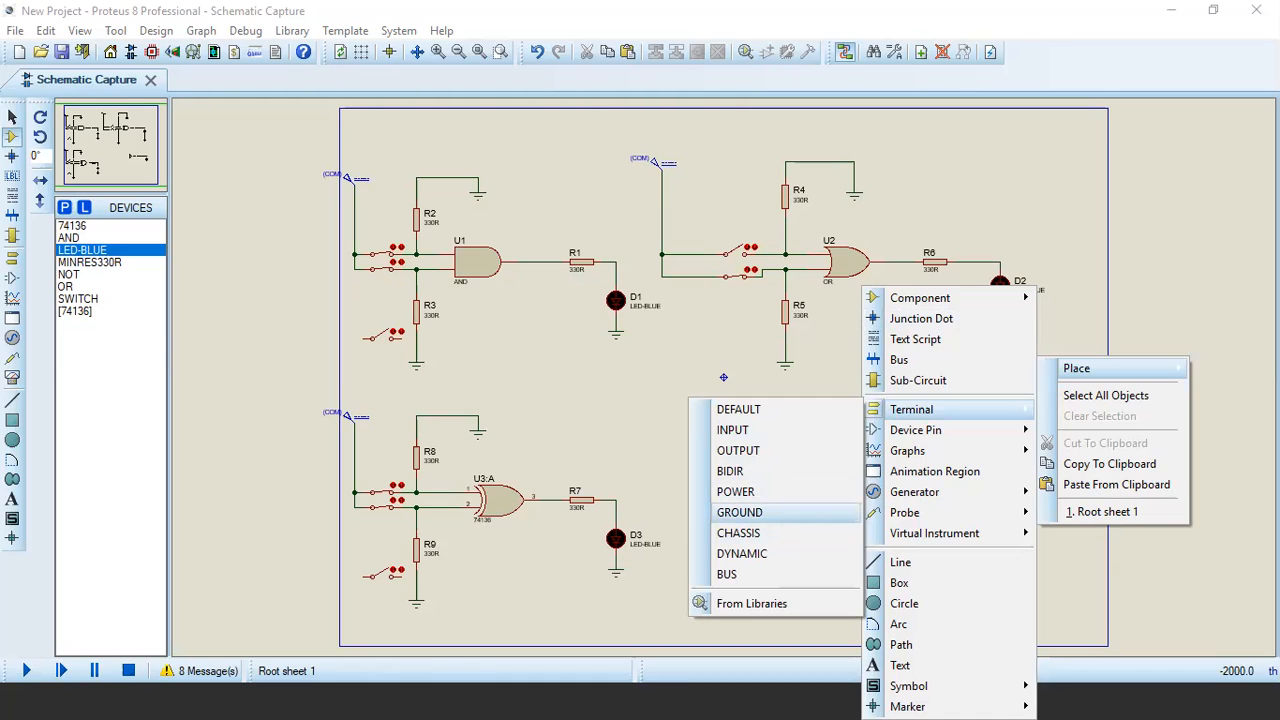
{"action": "left_click", "coordinate": [739, 512]}
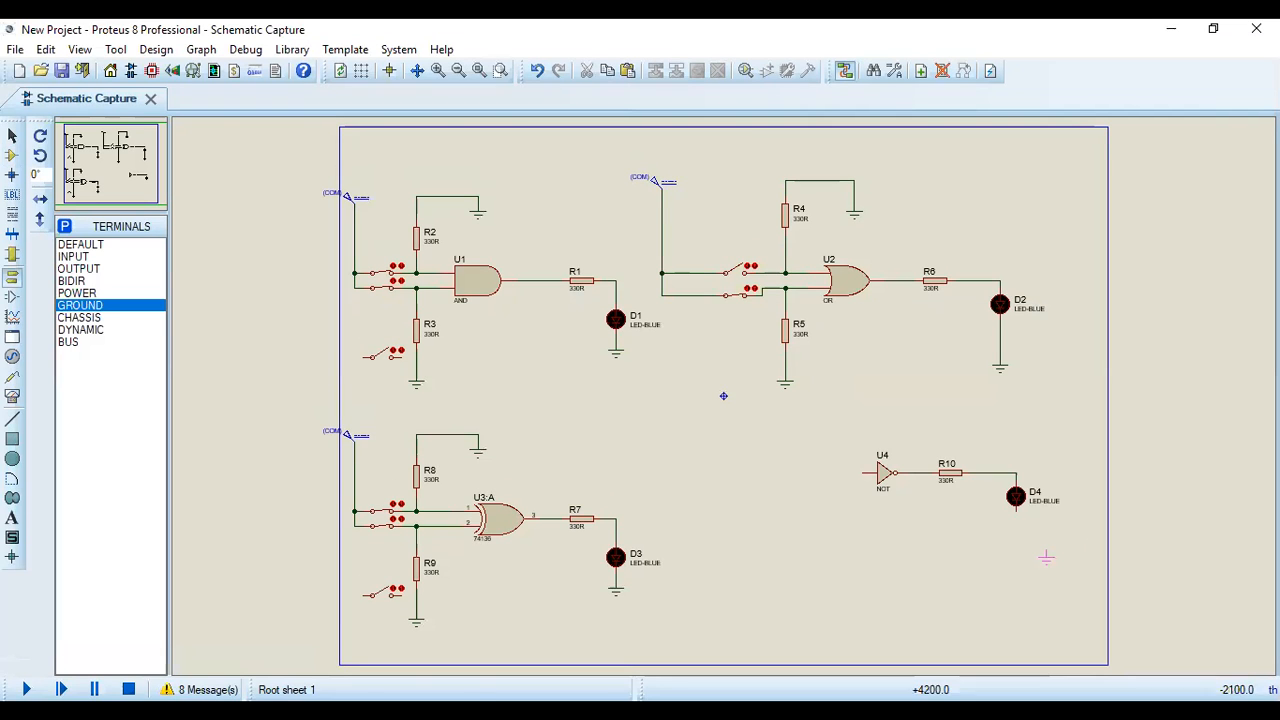
{"action": "left_click", "coordinate": [1016, 548]}
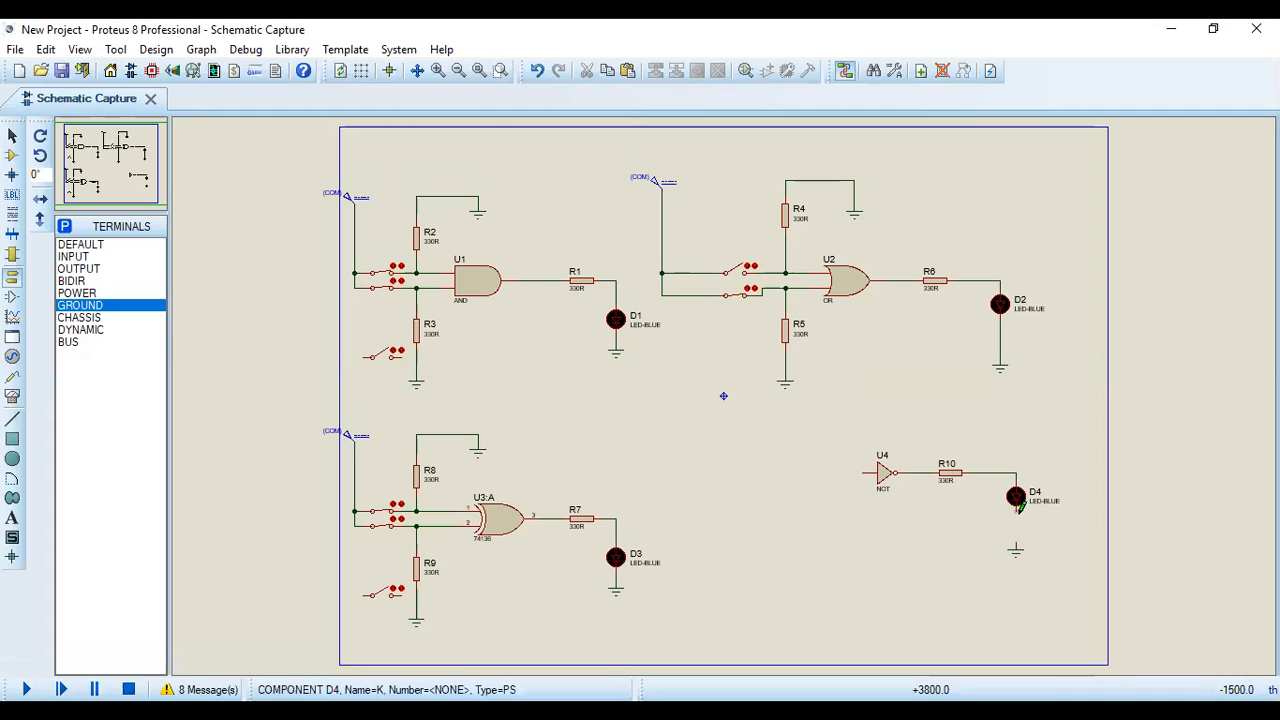
{"action": "left_click", "coordinate": [1017, 508]}
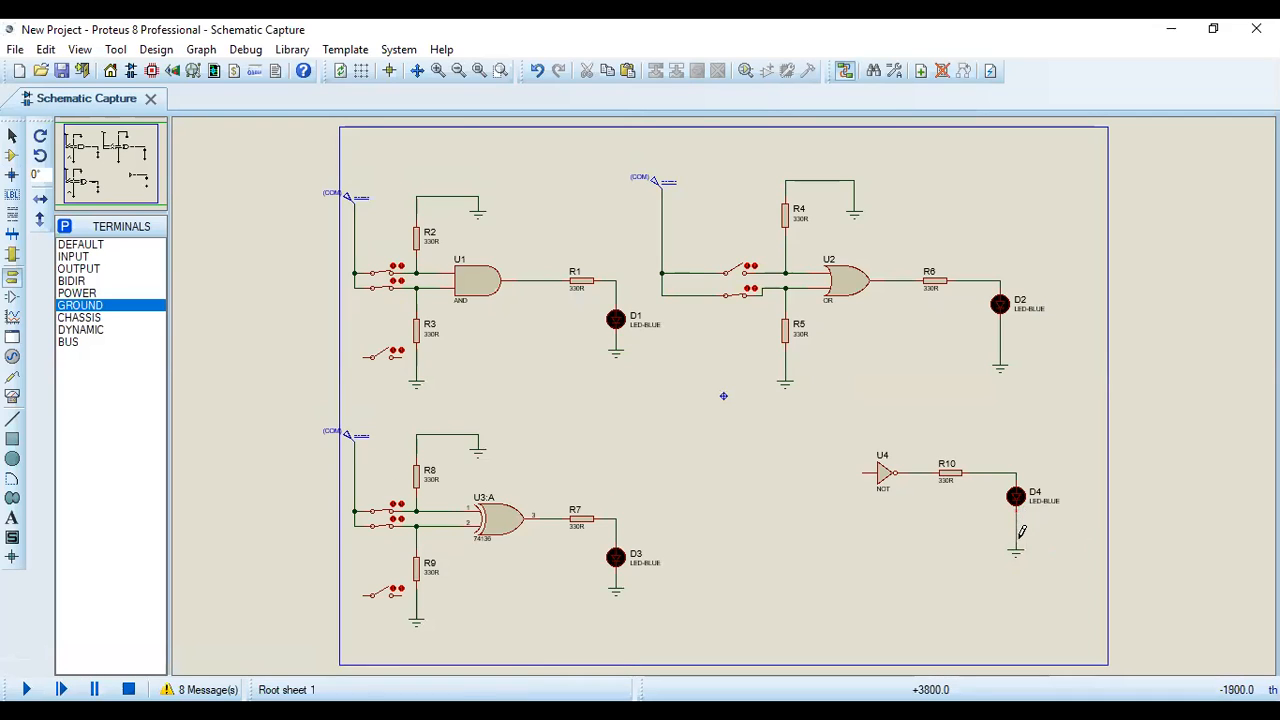
{"action": "left_click", "coordinate": [1016, 545]}
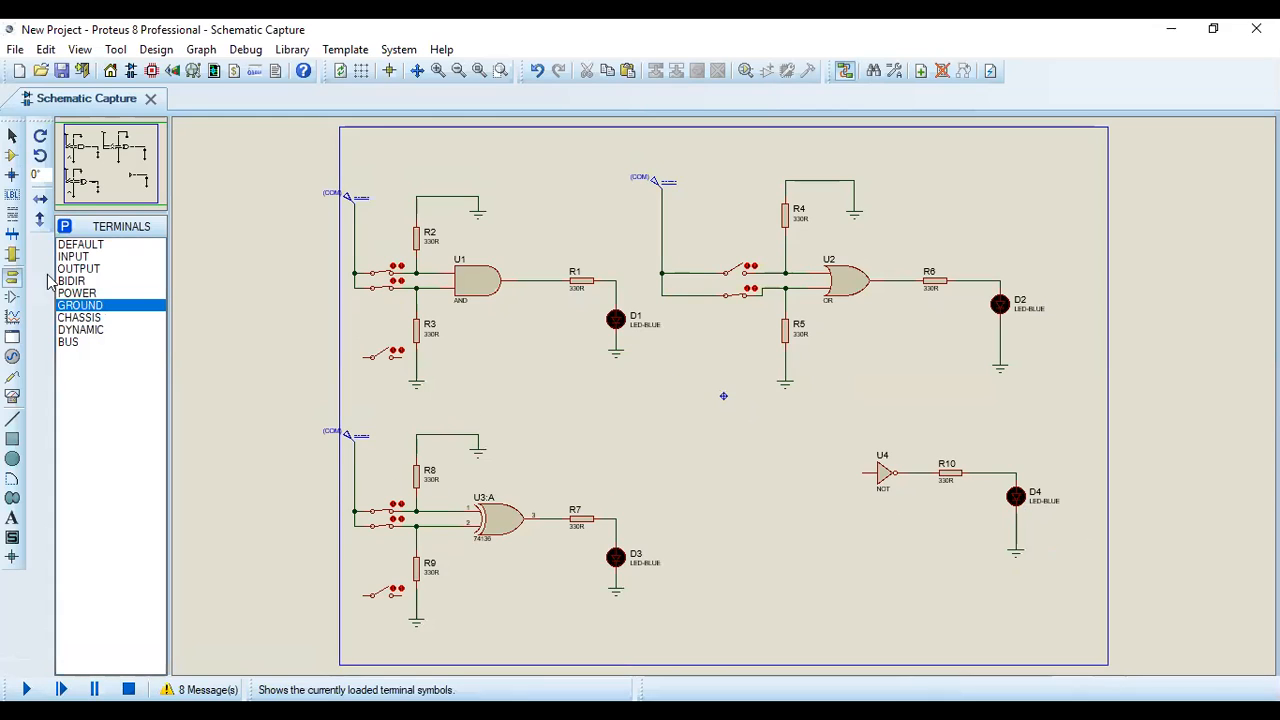
Step: Place another MINRES330R resistor on the input side of NOT gate U4 and rotate it clockwise to stand vertically
{"action": "left_click", "coordinate": [12, 155]}
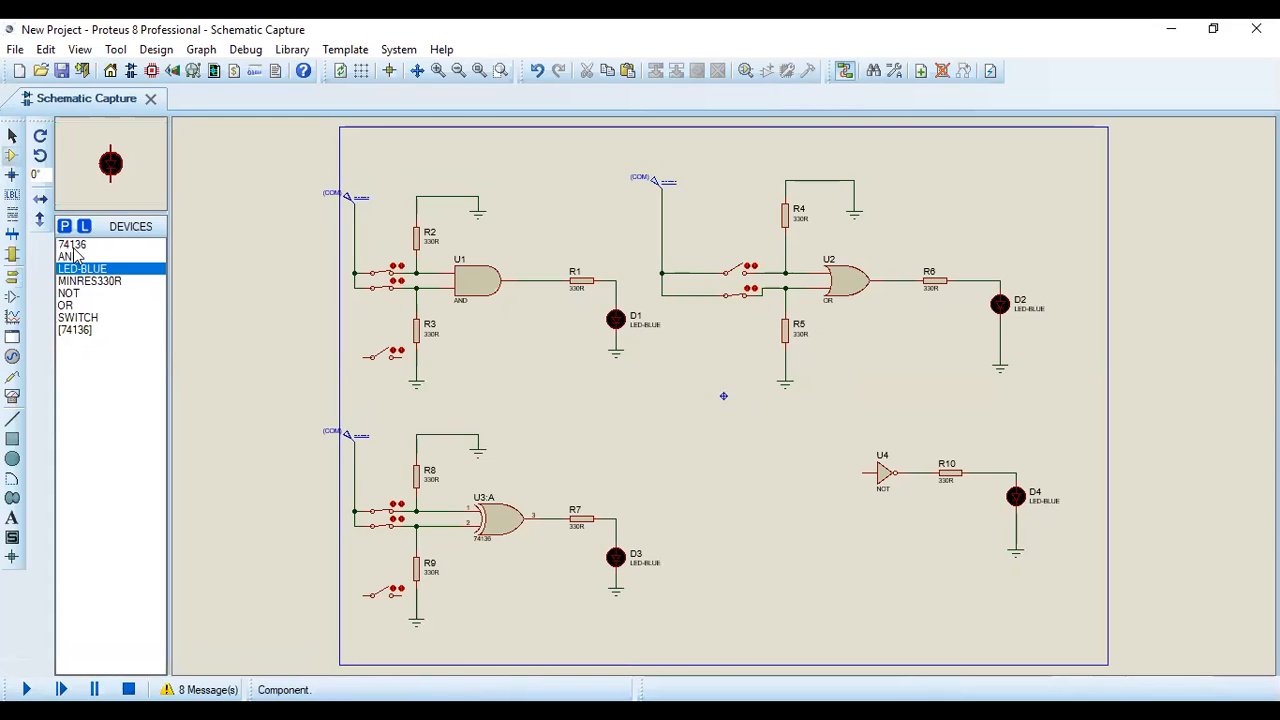
{"action": "left_click", "coordinate": [96, 284]}
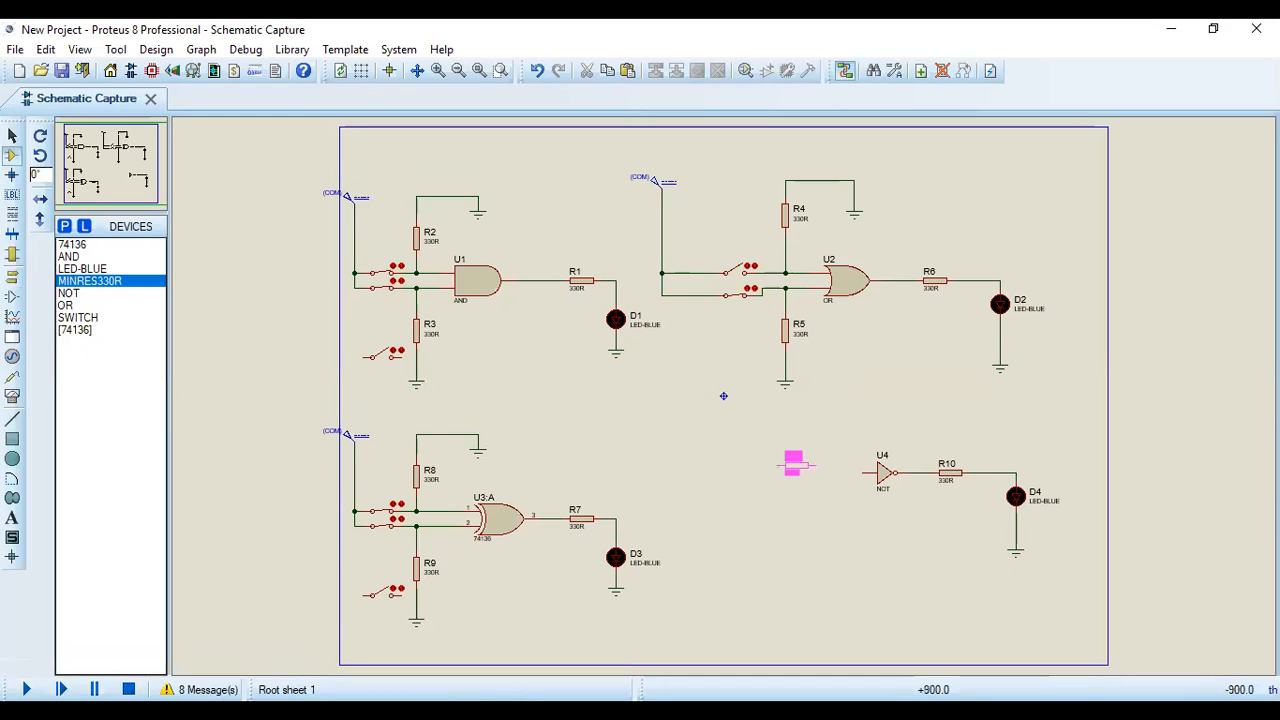
{"action": "left_click", "coordinate": [812, 440]}
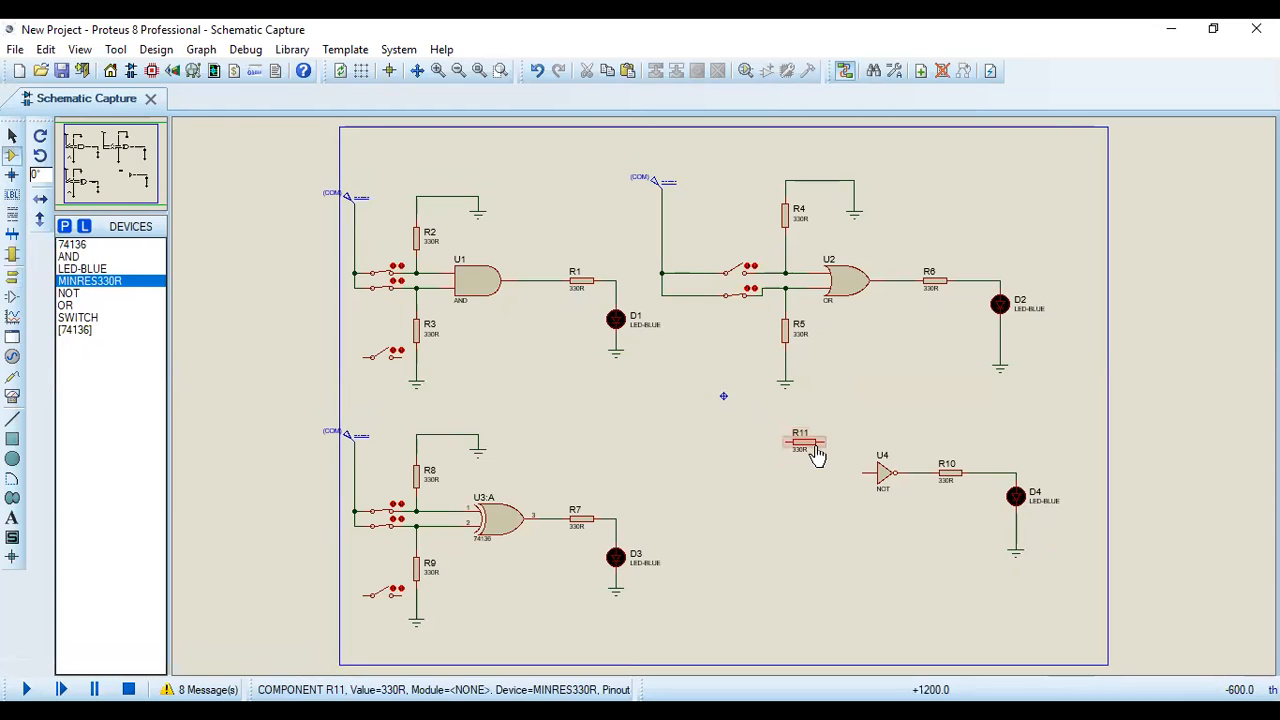
{"action": "left_click", "coordinate": [818, 448]}
{"action": "right_click", "coordinate": [820, 448]}
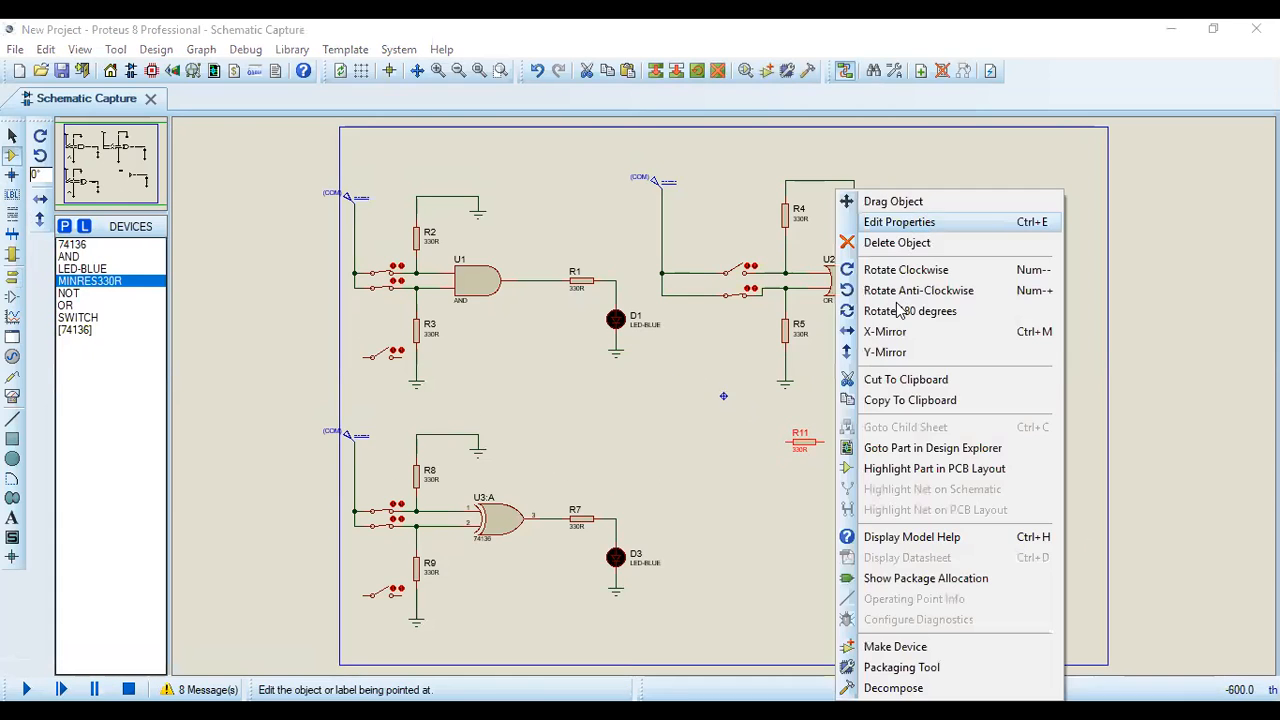
{"action": "left_click", "coordinate": [886, 277]}
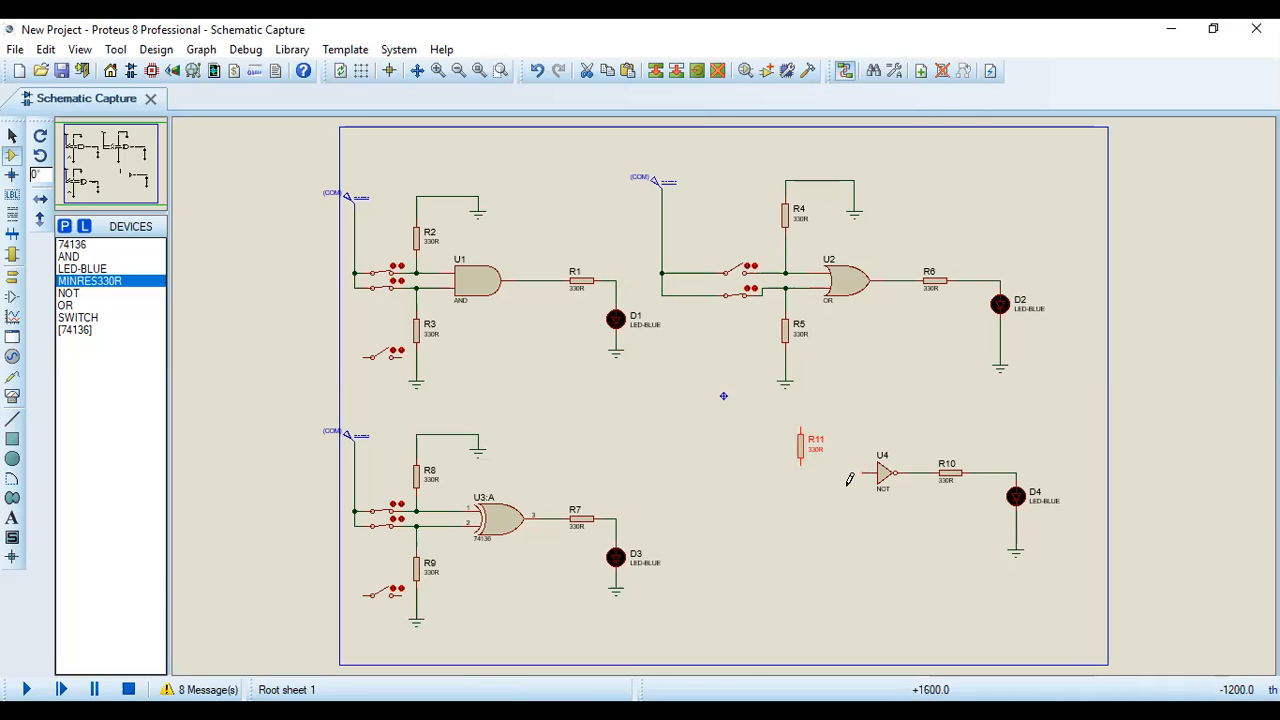
Step: Wire NOT gate U4's input to the lower end of resistor R11
{"action": "left_click", "coordinate": [849, 479]}
{"action": "left_click", "coordinate": [855, 472]}
{"action": "left_click", "coordinate": [800, 461]}
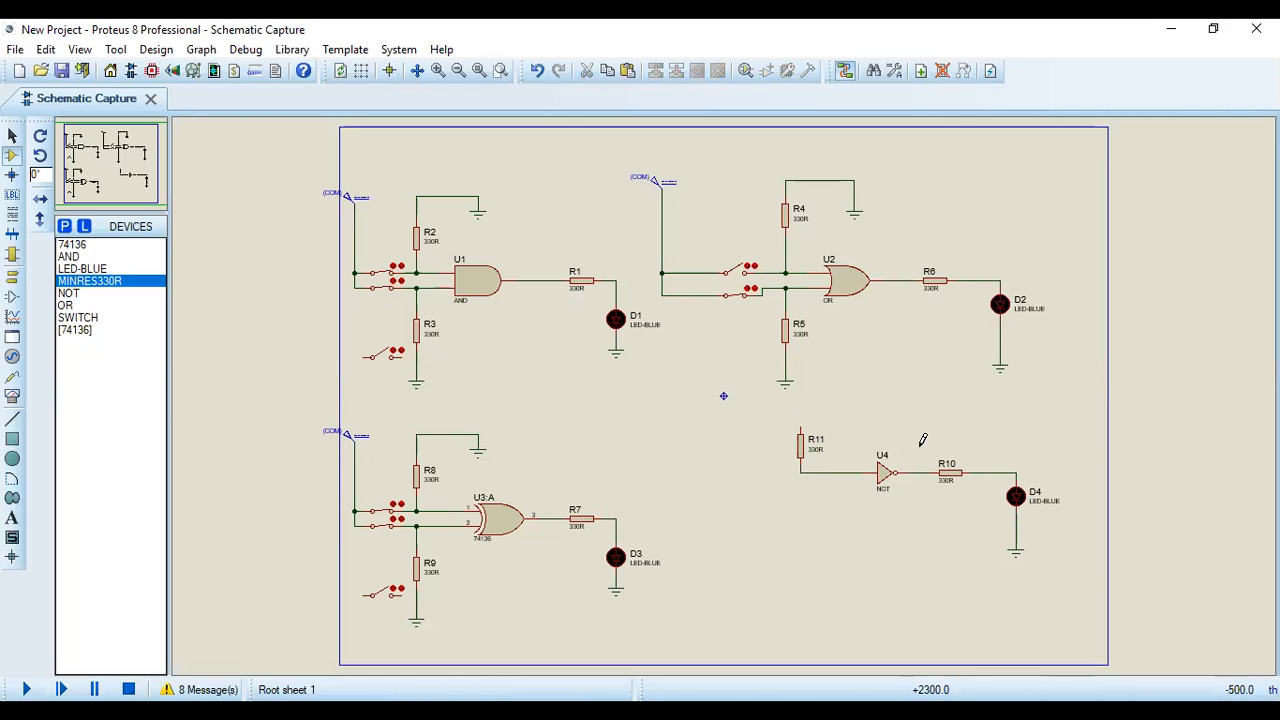
Step: Place a ground terminal above NOT gate U4 and wire it to the upper end of resistor R11
{"action": "right_click", "coordinate": [982, 398]}
{"action": "mouse_move", "coordinate": [1018, 404]}
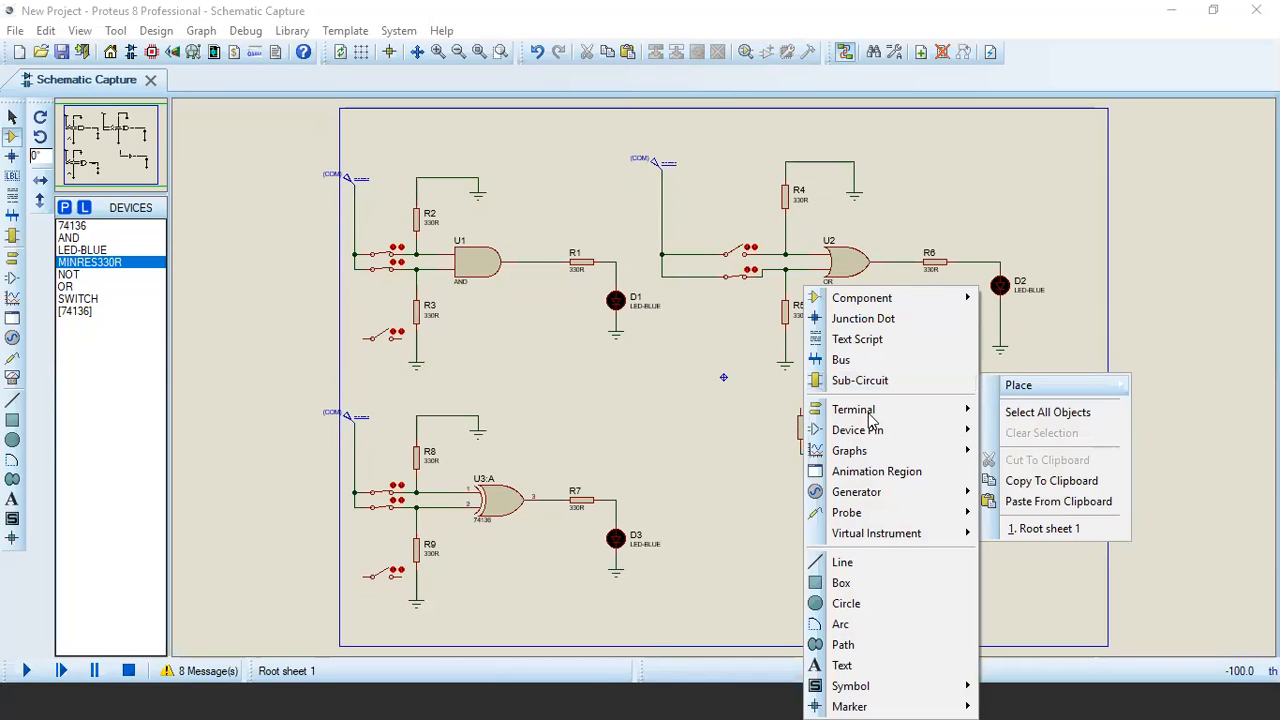
{"action": "mouse_move", "coordinate": [826, 425]}
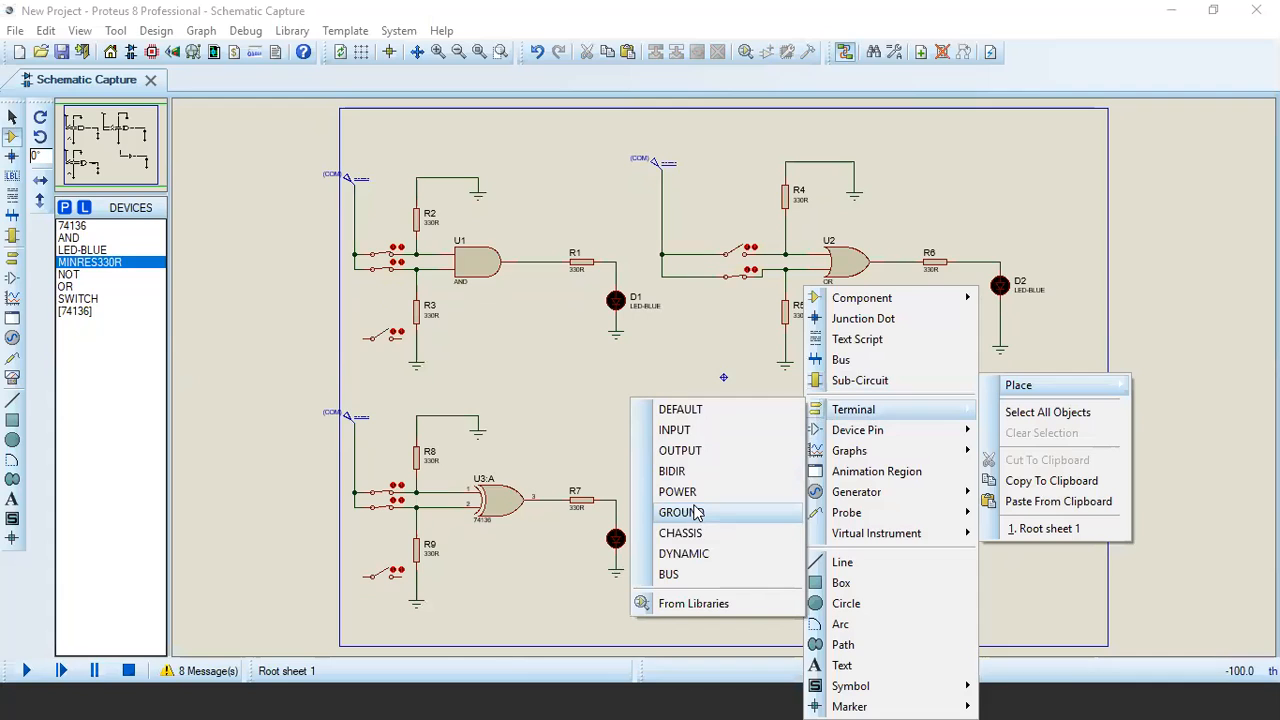
{"action": "left_click", "coordinate": [681, 512]}
{"action": "left_click", "coordinate": [885, 424]}
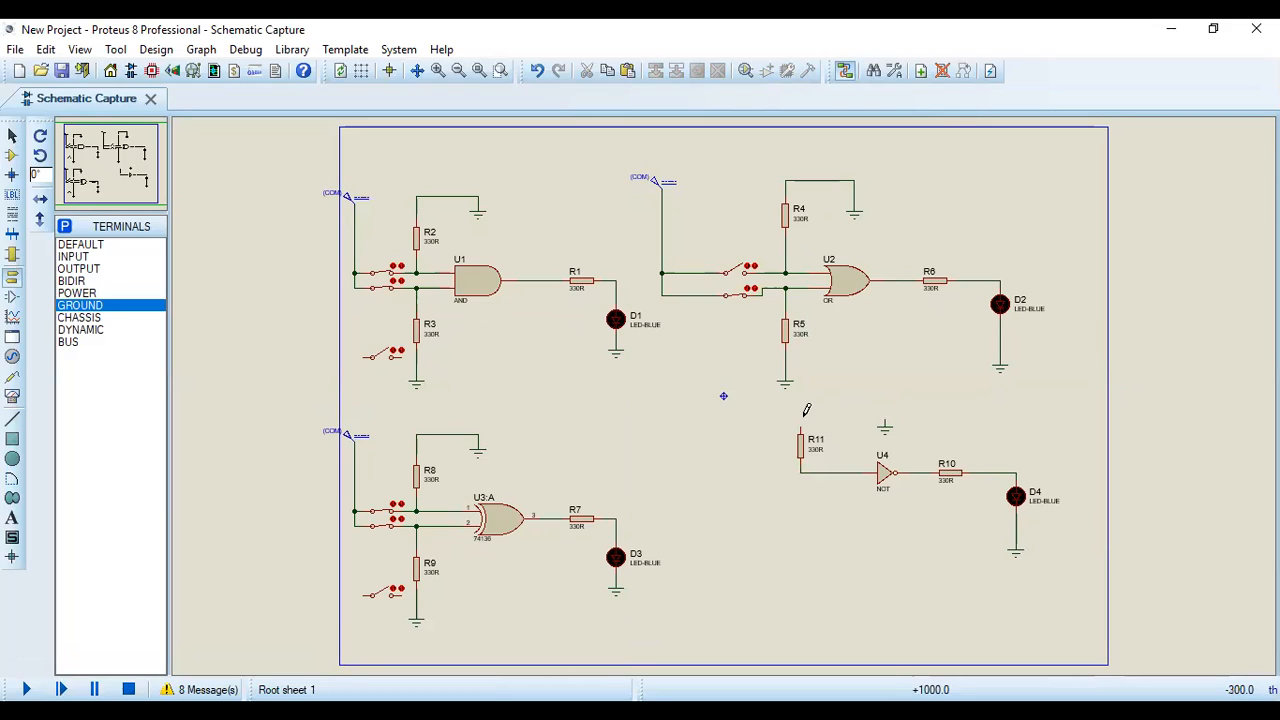
{"action": "left_click", "coordinate": [885, 418]}
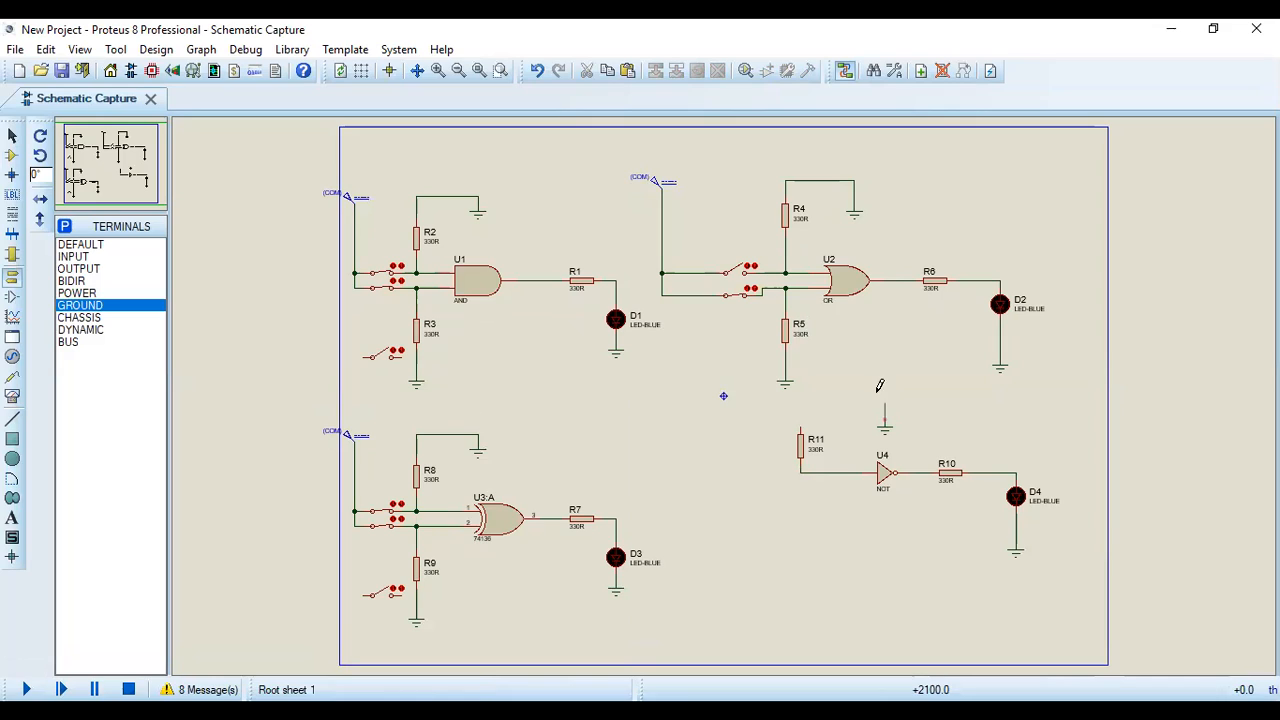
{"action": "left_click", "coordinate": [800, 430]}
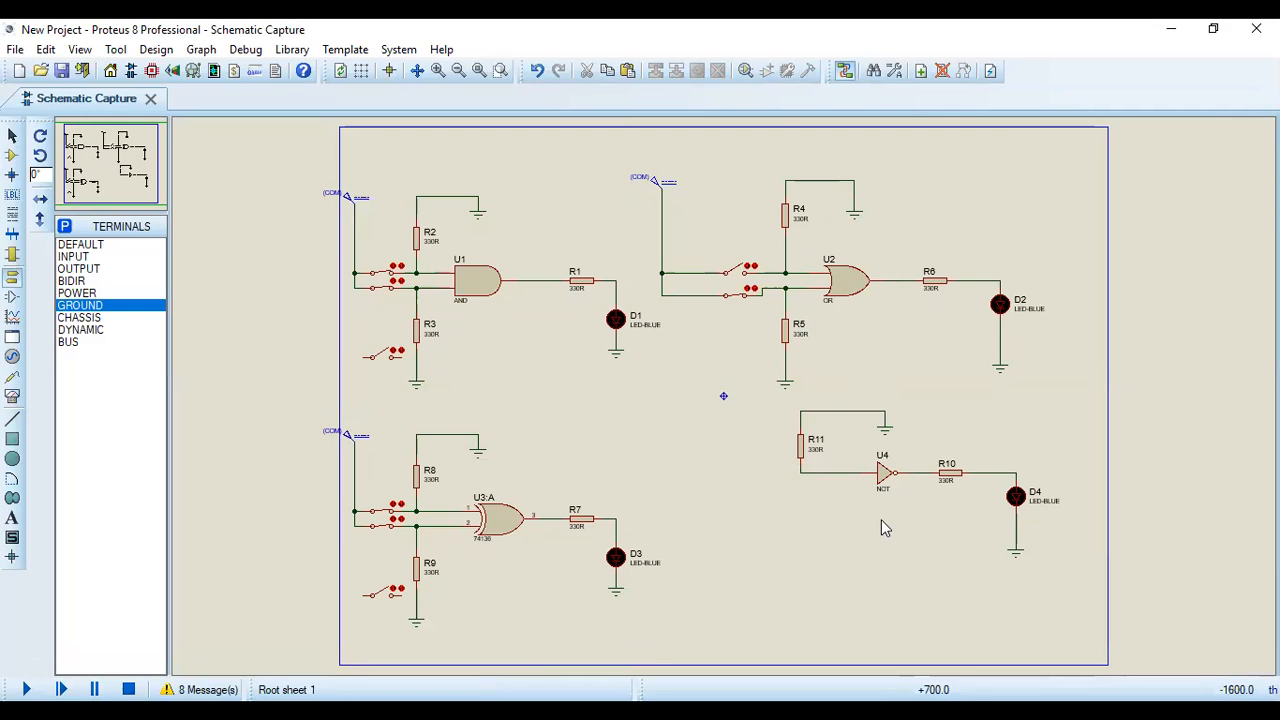
Step: Place a DC generator above and to the left of the NOT gate circuit
{"action": "right_click", "coordinate": [817, 521]}
{"action": "mouse_move", "coordinate": [830, 522]}
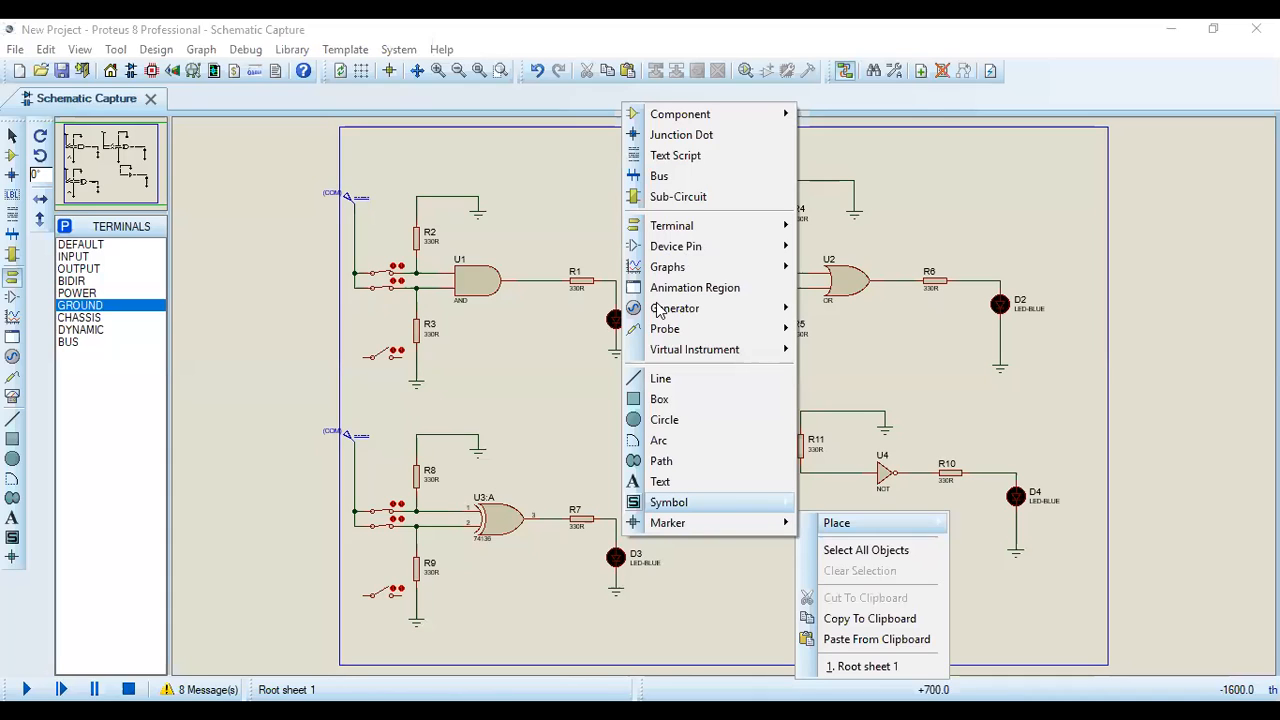
{"action": "mouse_move", "coordinate": [658, 311]}
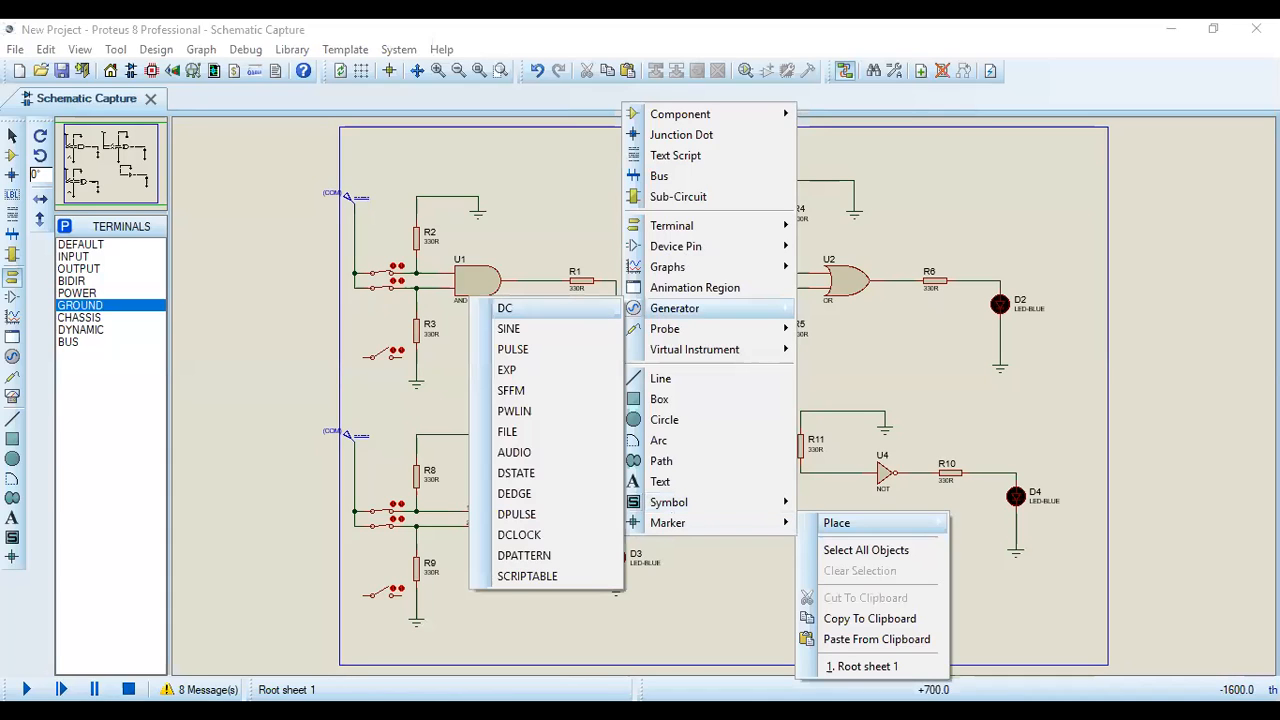
{"action": "left_click", "coordinate": [520, 308]}
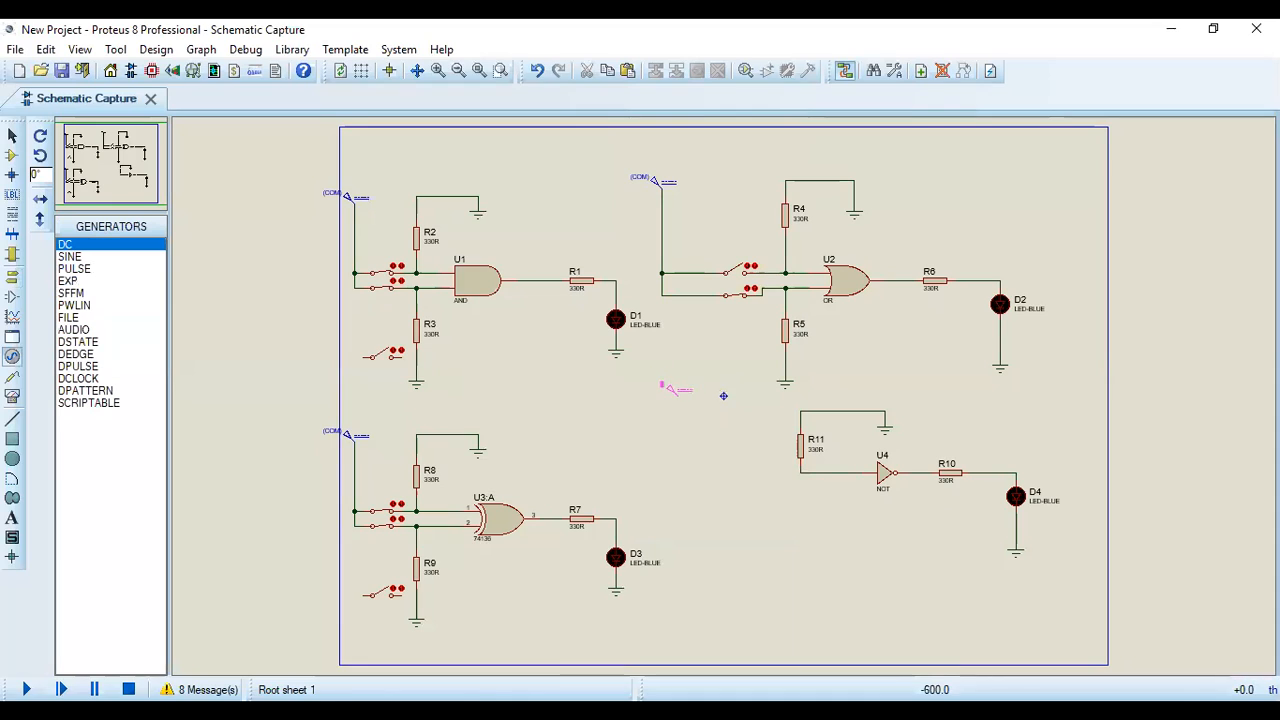
{"action": "left_click", "coordinate": [668, 388]}
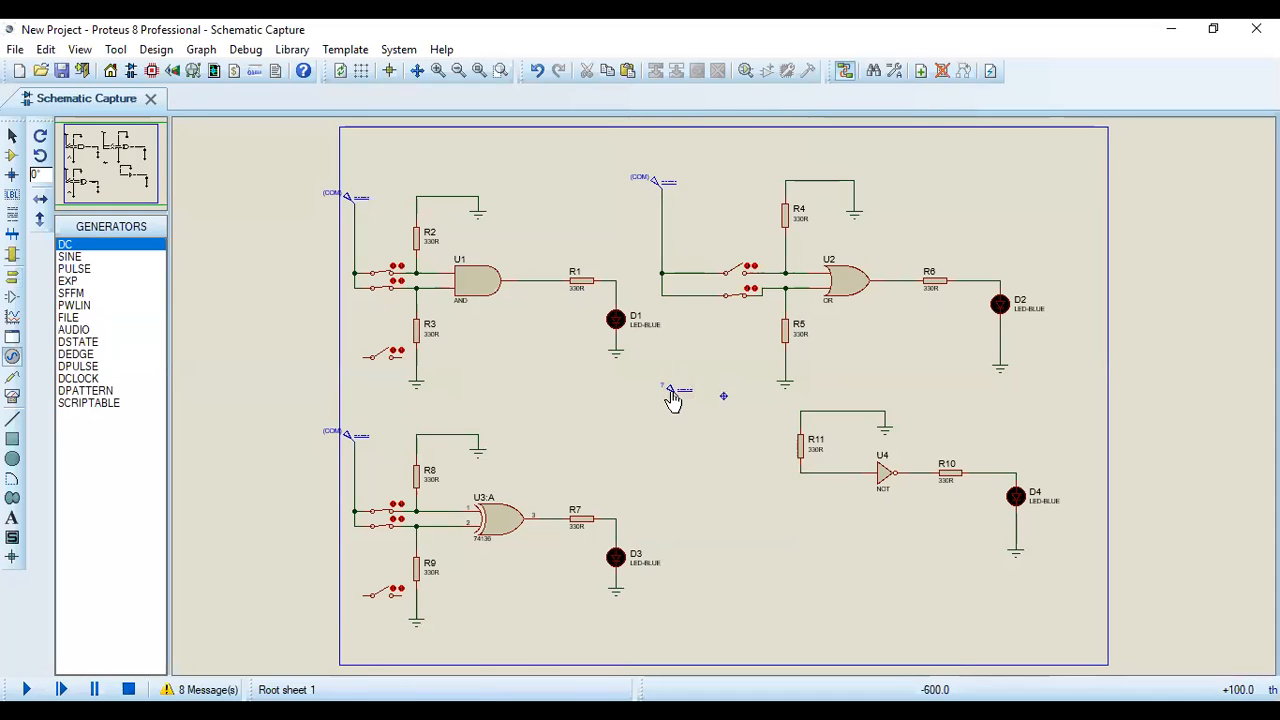
Step: Set the new DC generator's voltage to 5 V
{"action": "double_click", "coordinate": [673, 399]}
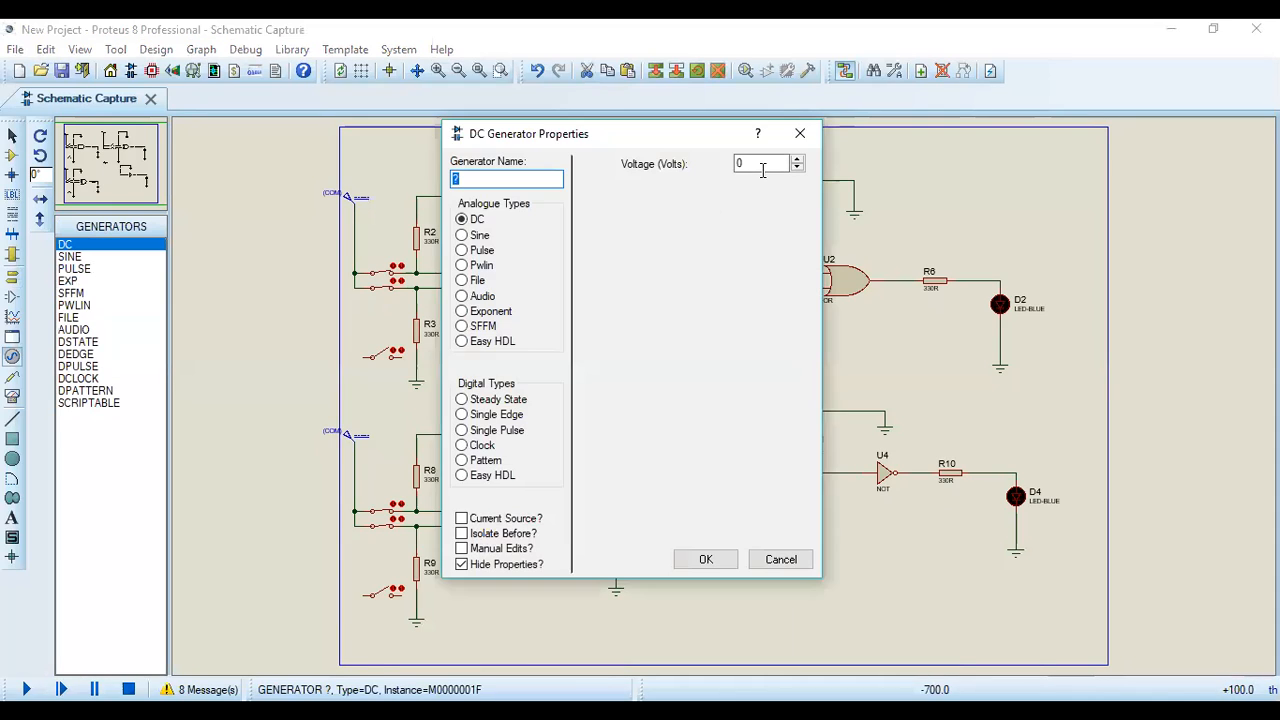
{"action": "double_click", "coordinate": [762, 166]}
{"action": "key", "text": "BackSpace"}
{"action": "type", "text": "5"}
{"action": "key", "text": "Return"}
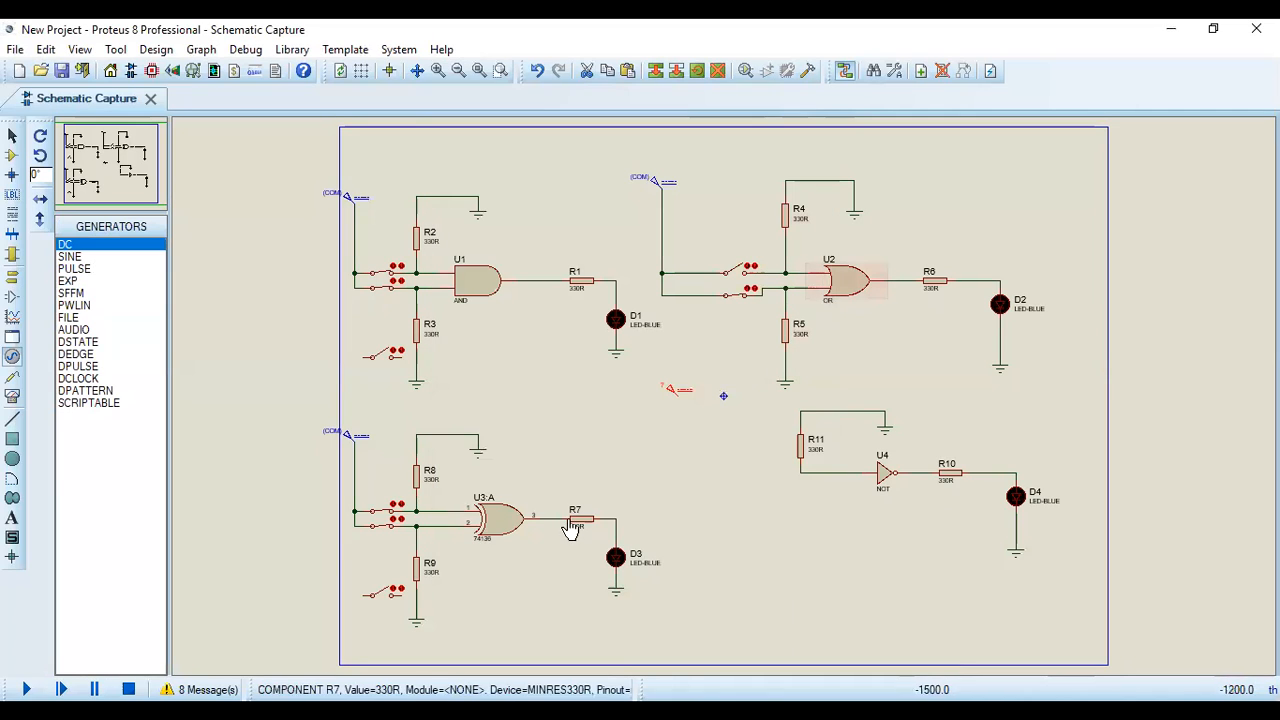
Step: Place a SWITCH on NOT gate U4's input side and wire it between the DC generator and the junction below R11
{"action": "left_click", "coordinate": [11, 157]}
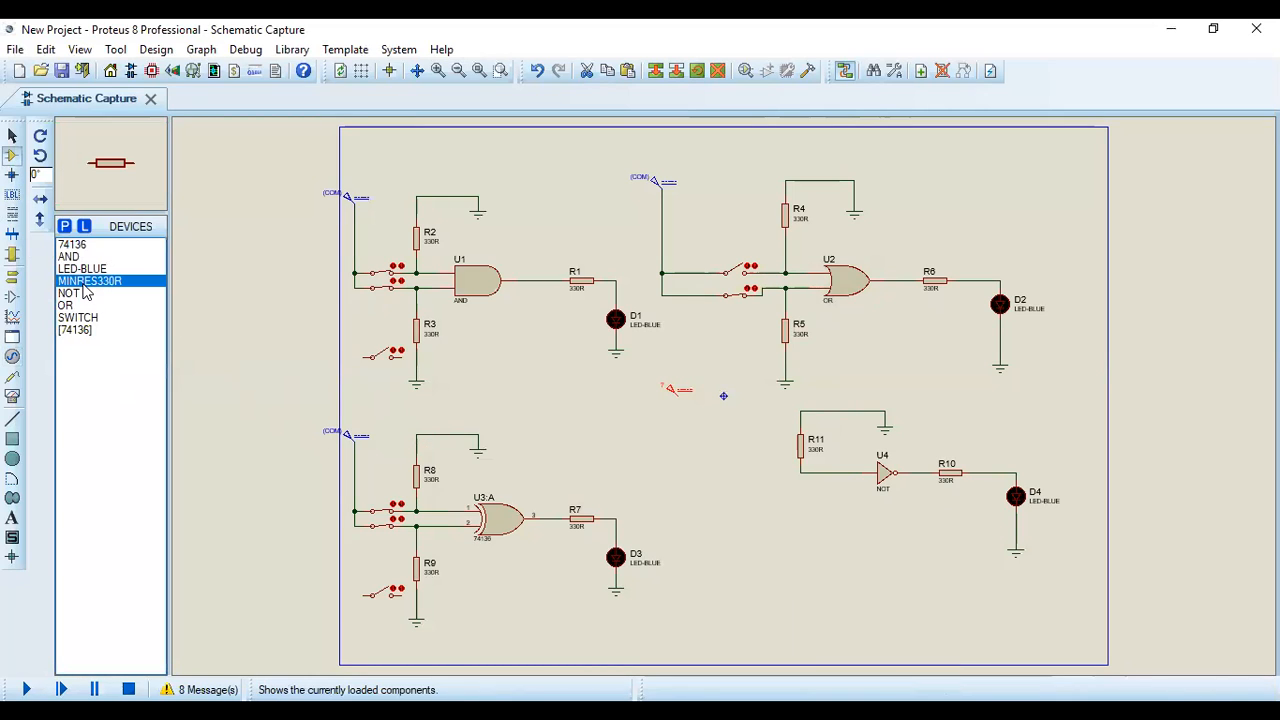
{"action": "left_click", "coordinate": [72, 320]}
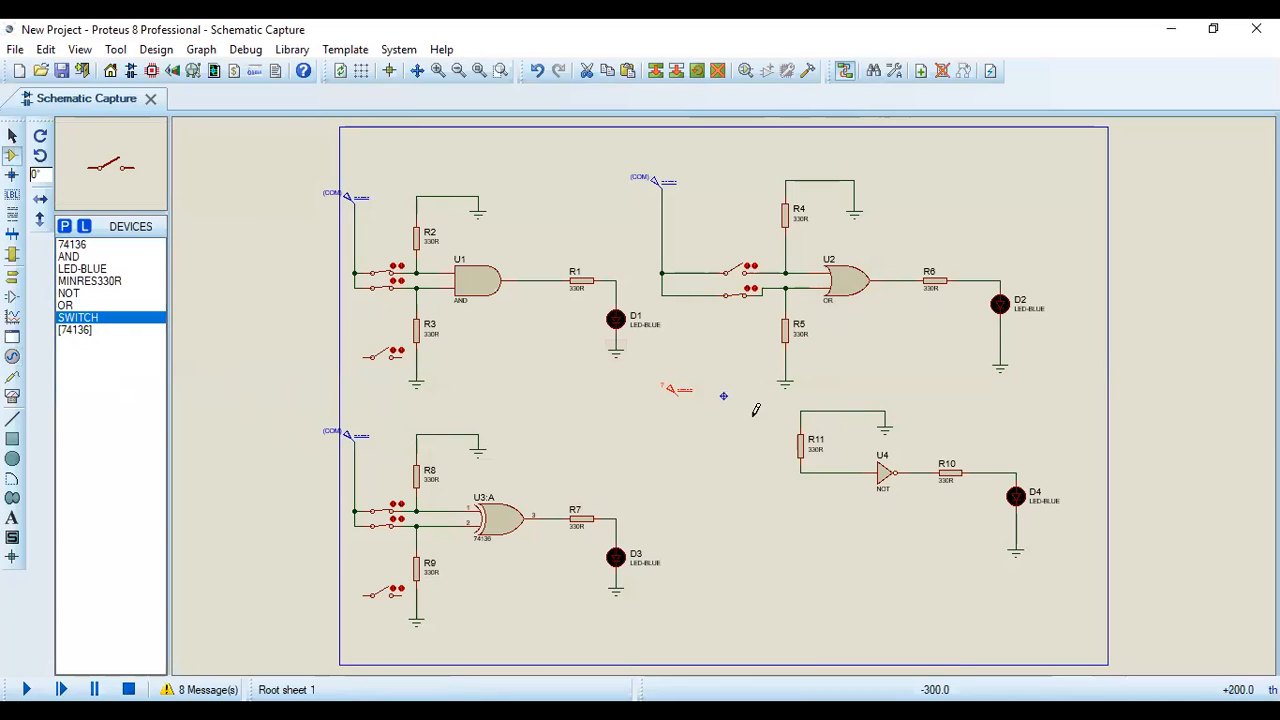
{"action": "left_click", "coordinate": [722, 471]}
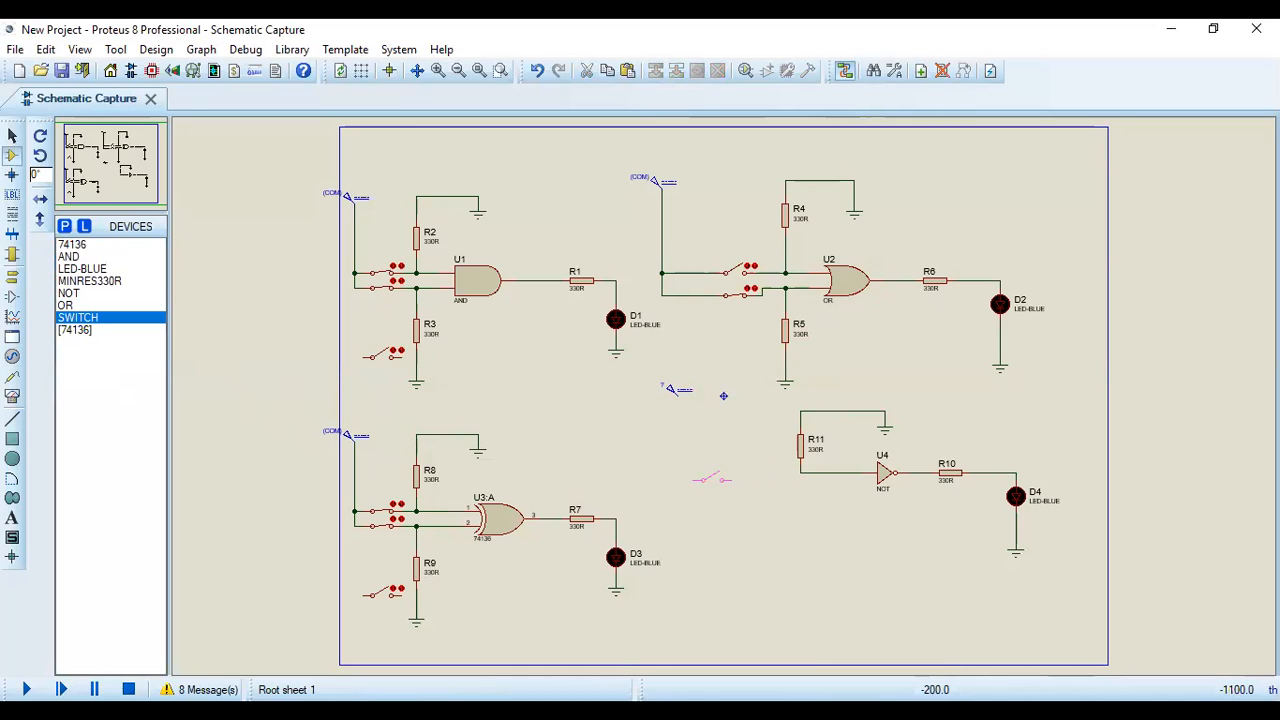
{"action": "left_click", "coordinate": [712, 471]}
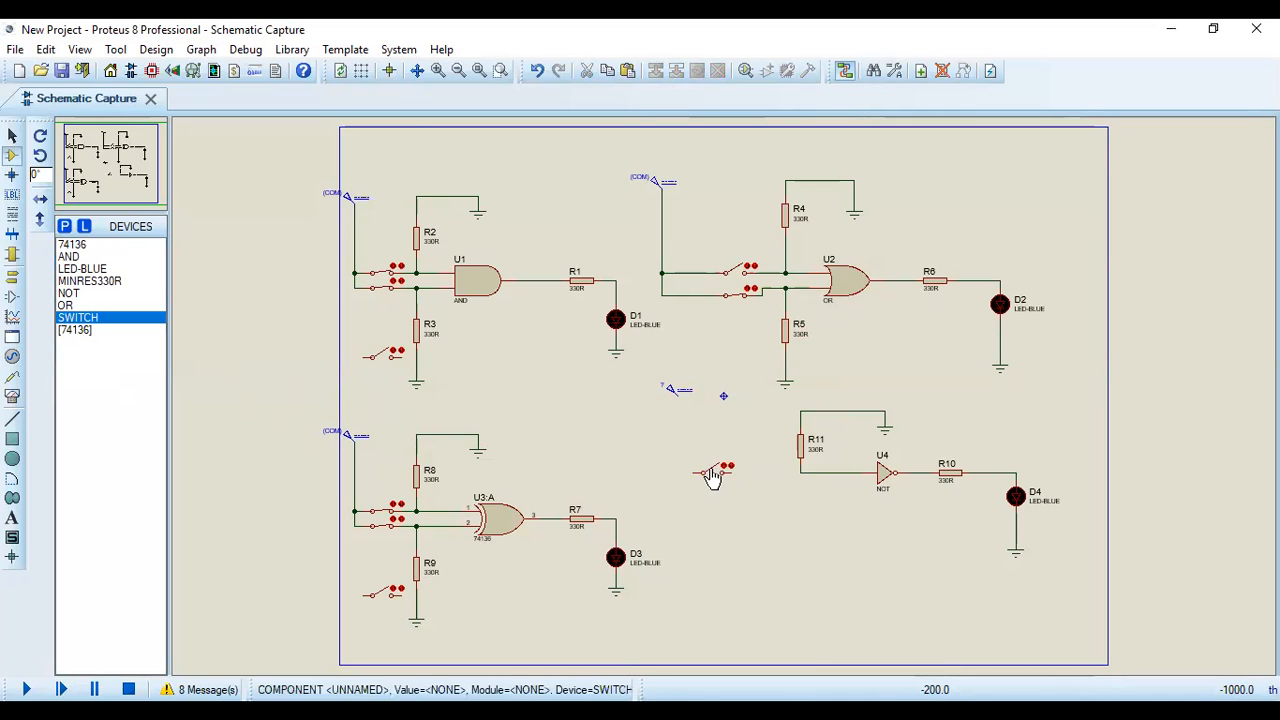
{"action": "left_click", "coordinate": [802, 466]}
{"action": "left_click", "coordinate": [726, 474]}
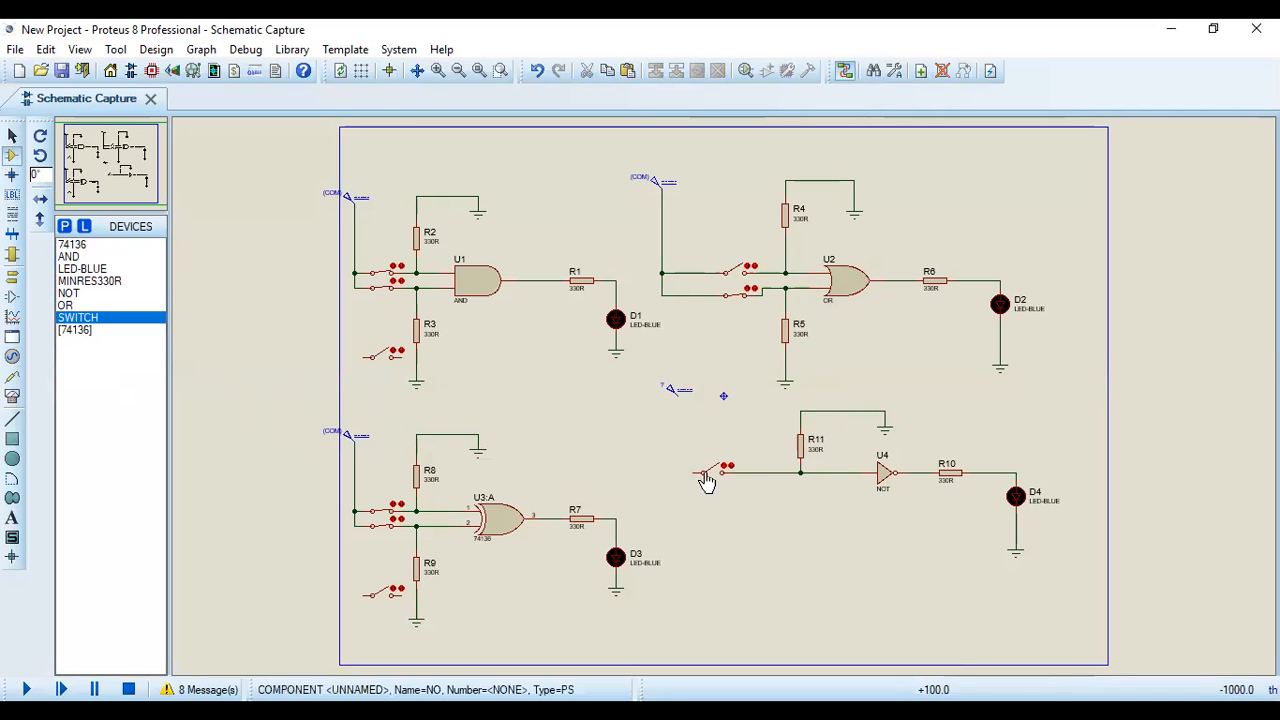
{"action": "left_click", "coordinate": [678, 390]}
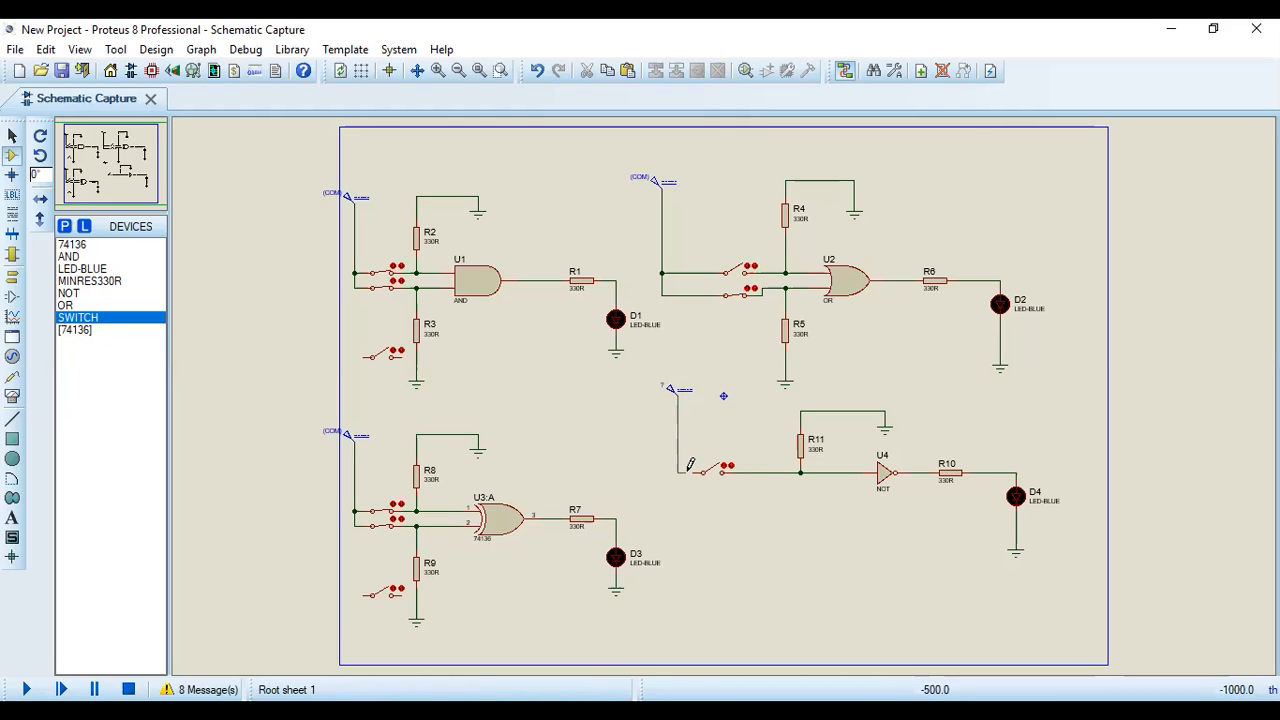
{"action": "left_click", "coordinate": [693, 467]}
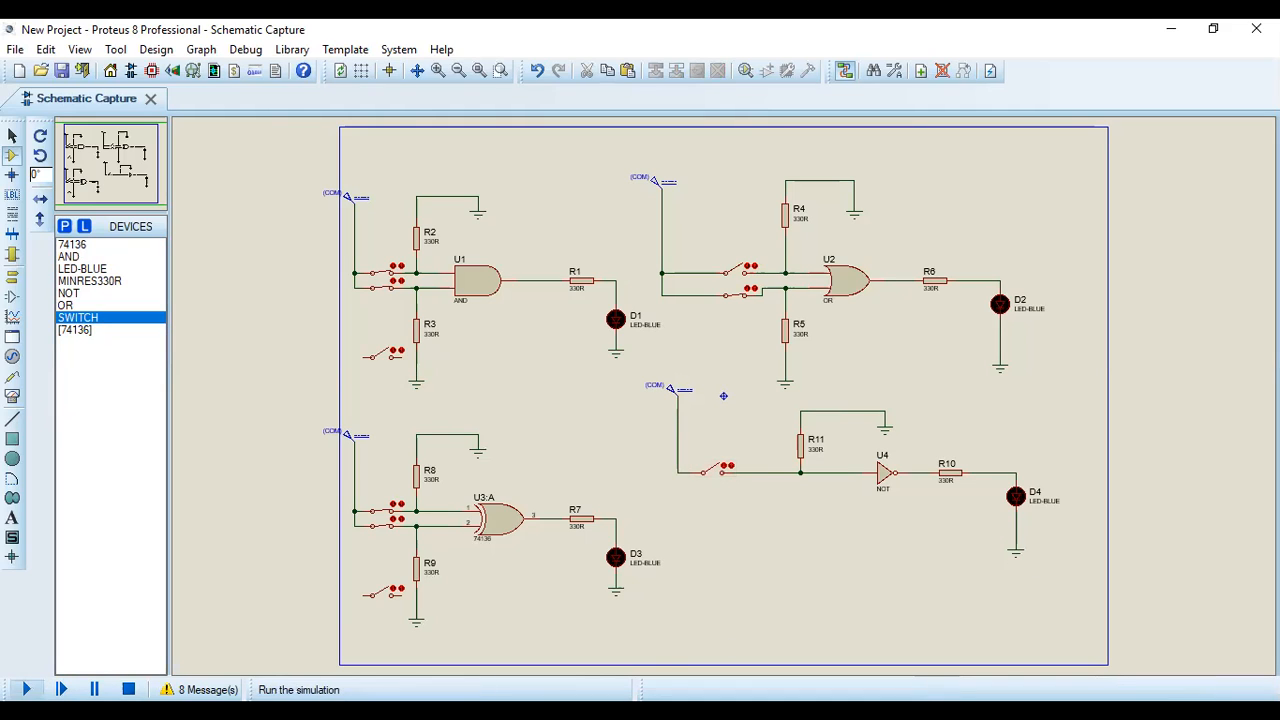
Step: Run the simulation and toggle the input switches of the NOT, AND and OR gates to test their LED outputs
{"action": "left_click", "coordinate": [27, 687]}
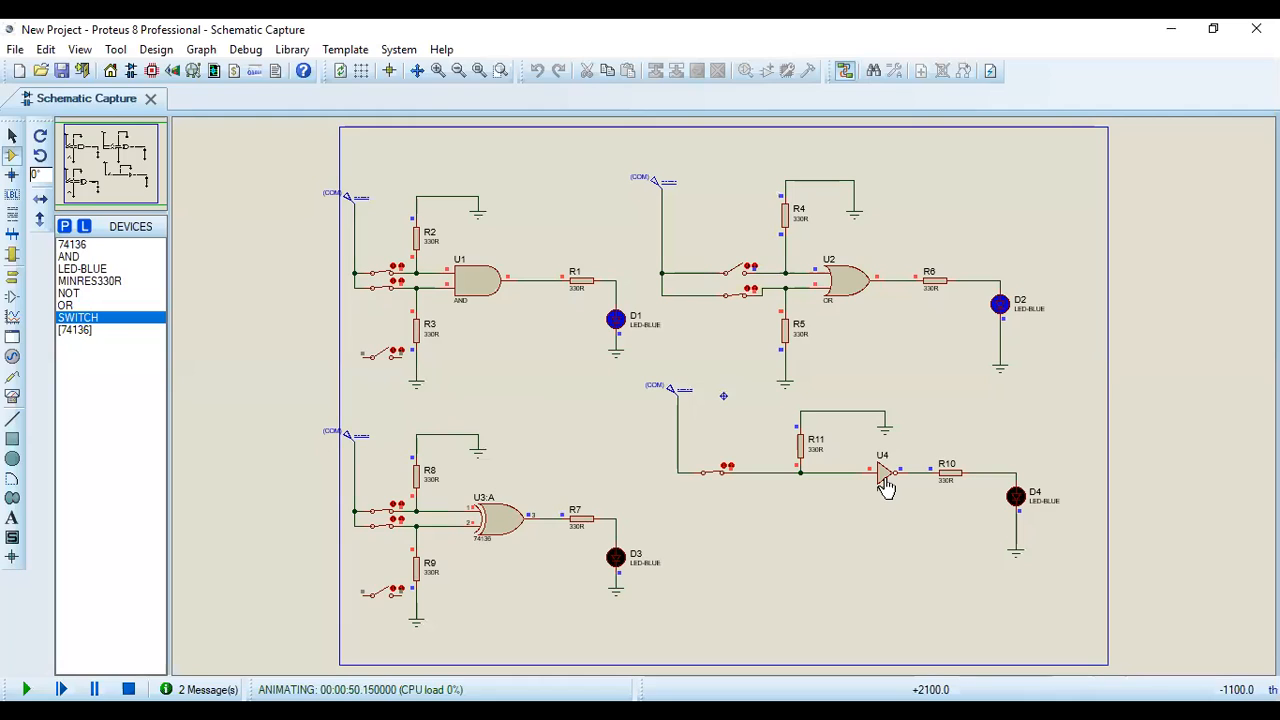
{"action": "left_click", "coordinate": [716, 477]}
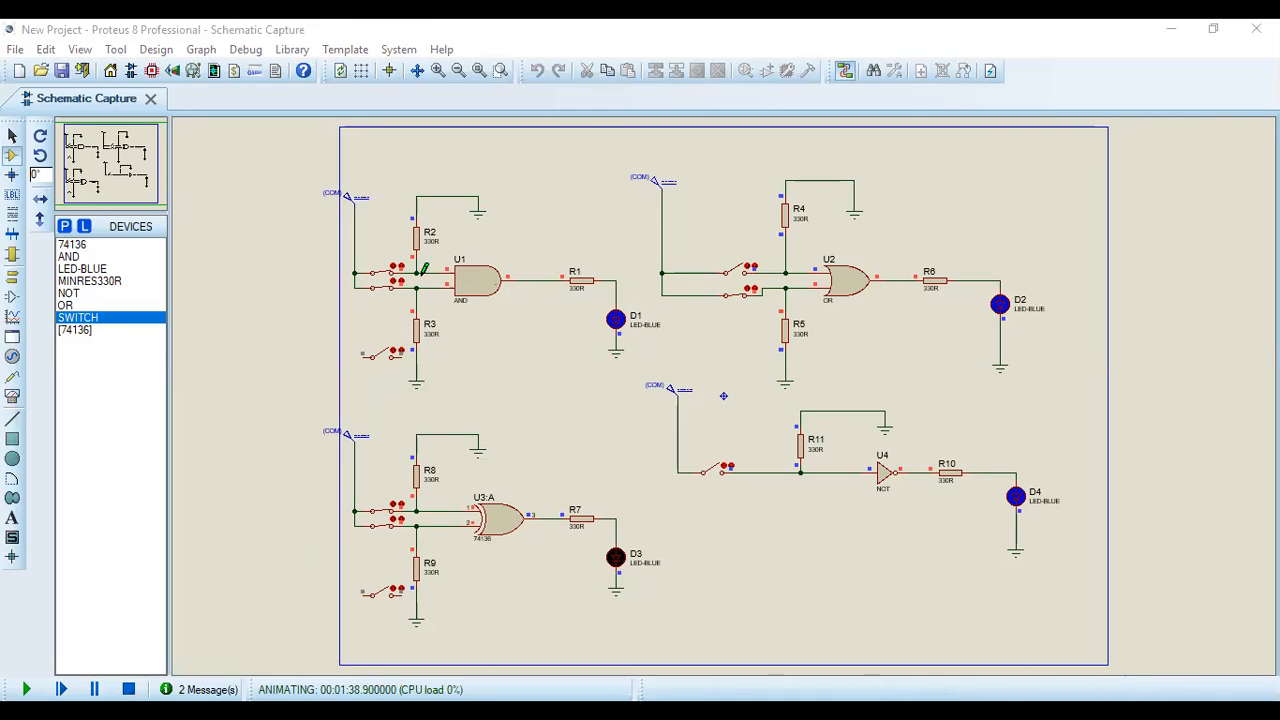
{"action": "left_click", "coordinate": [384, 282]}
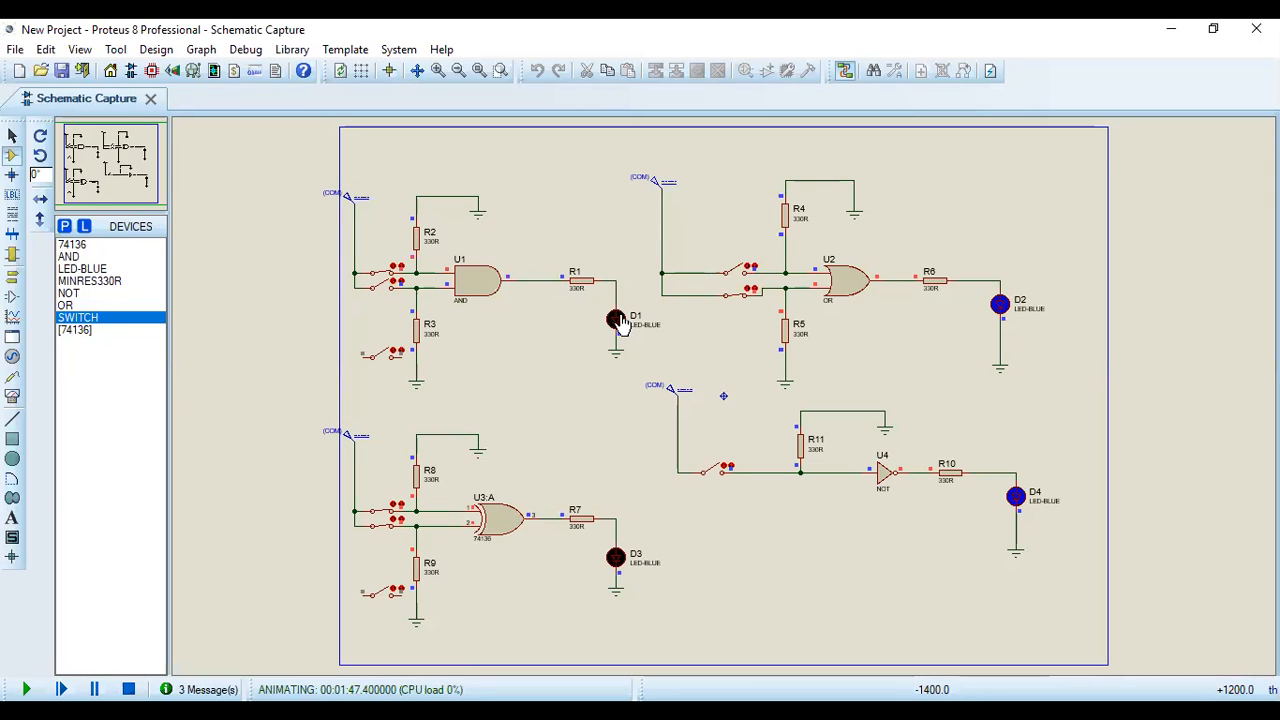
{"action": "left_click", "coordinate": [385, 288]}
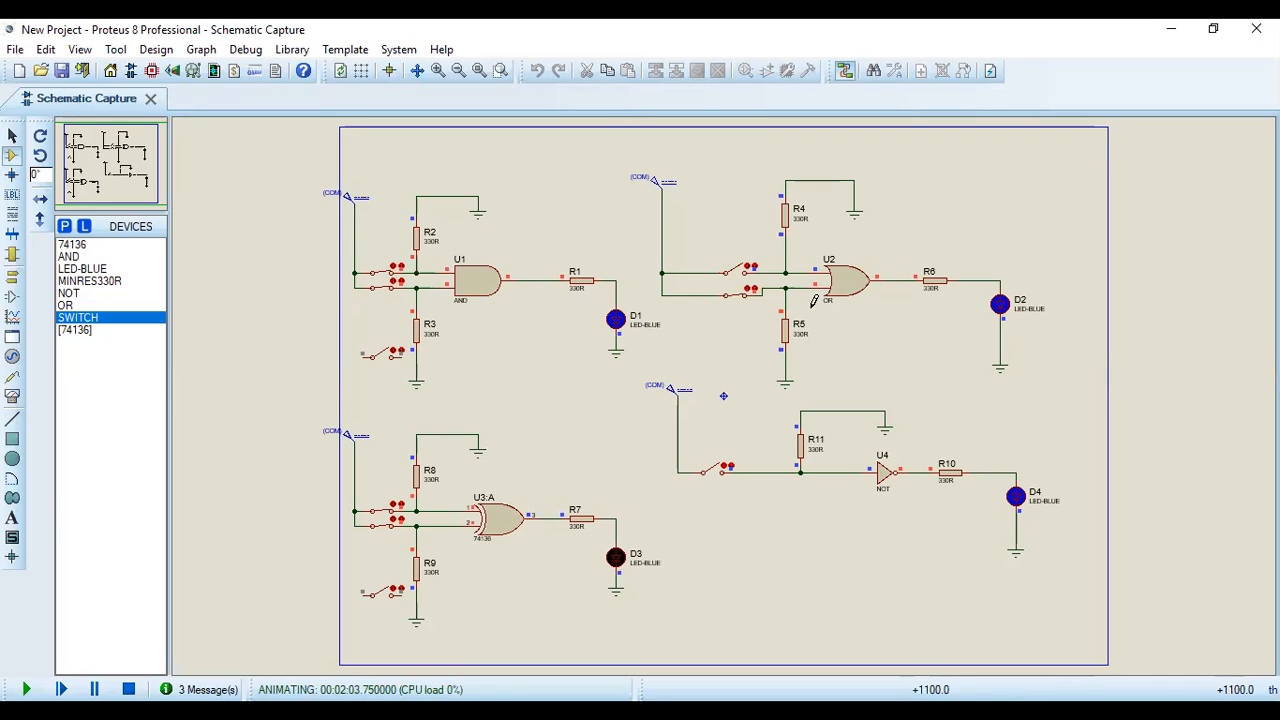
{"action": "left_click", "coordinate": [745, 292]}
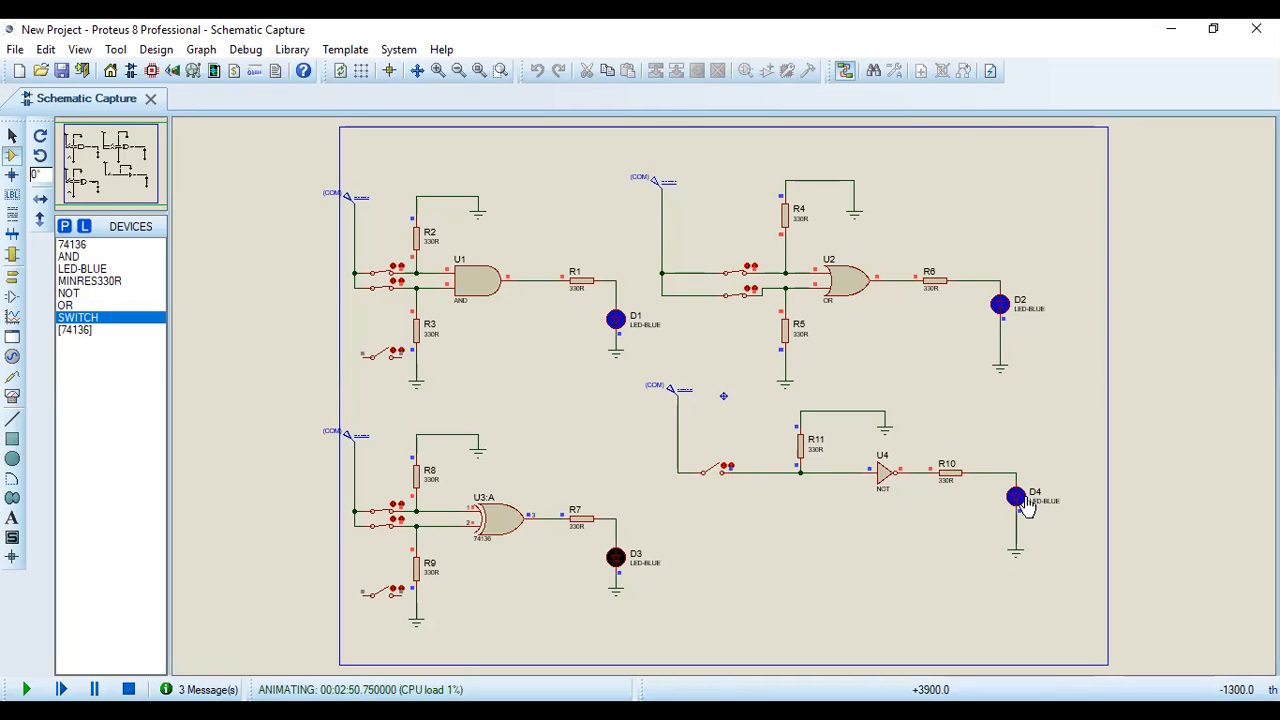
{"action": "left_click", "coordinate": [710, 476]}
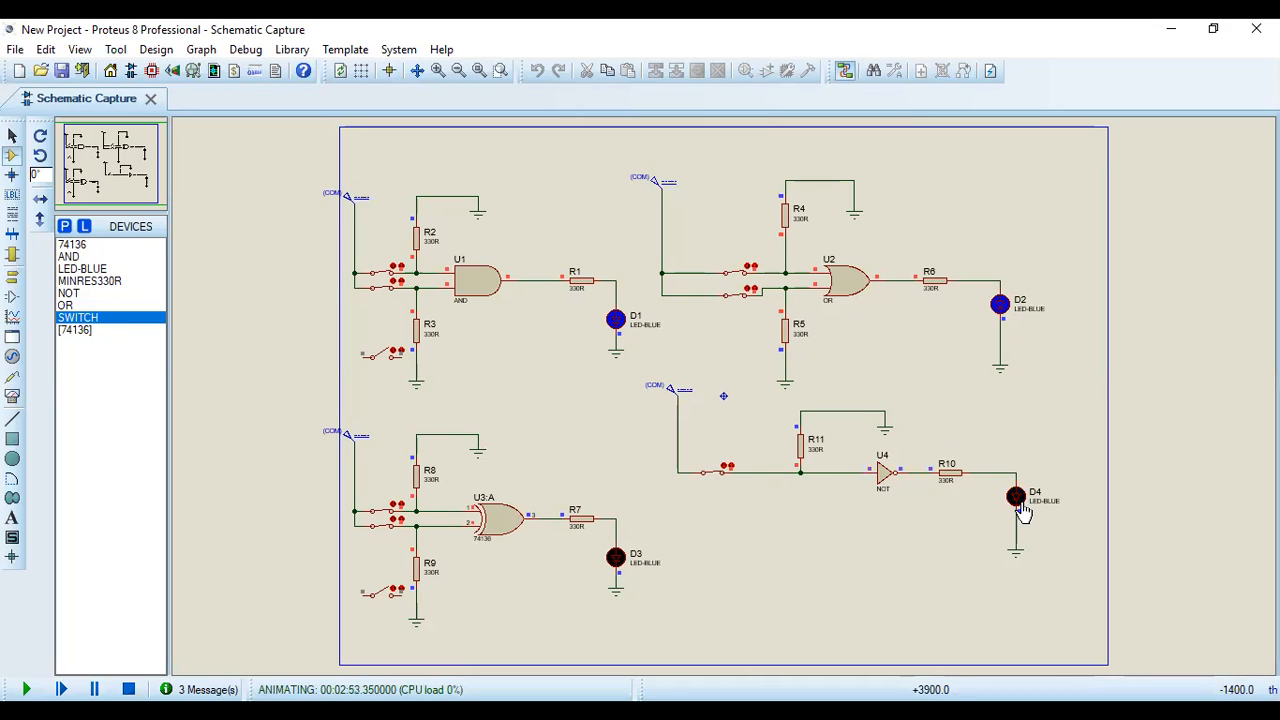
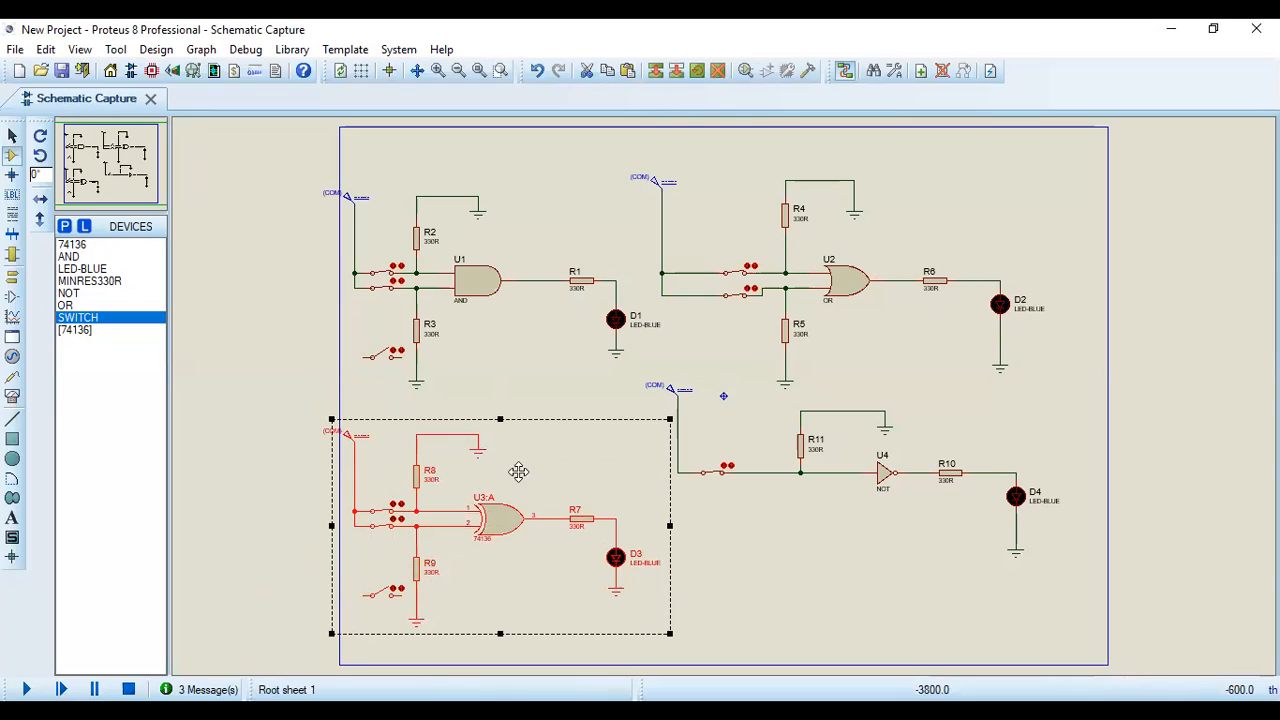
Step: Delete the selected 74136 XOR circuit, and place a NAND gate found with the keyword "nand" in its area
{"action": "key", "text": "Delete"}
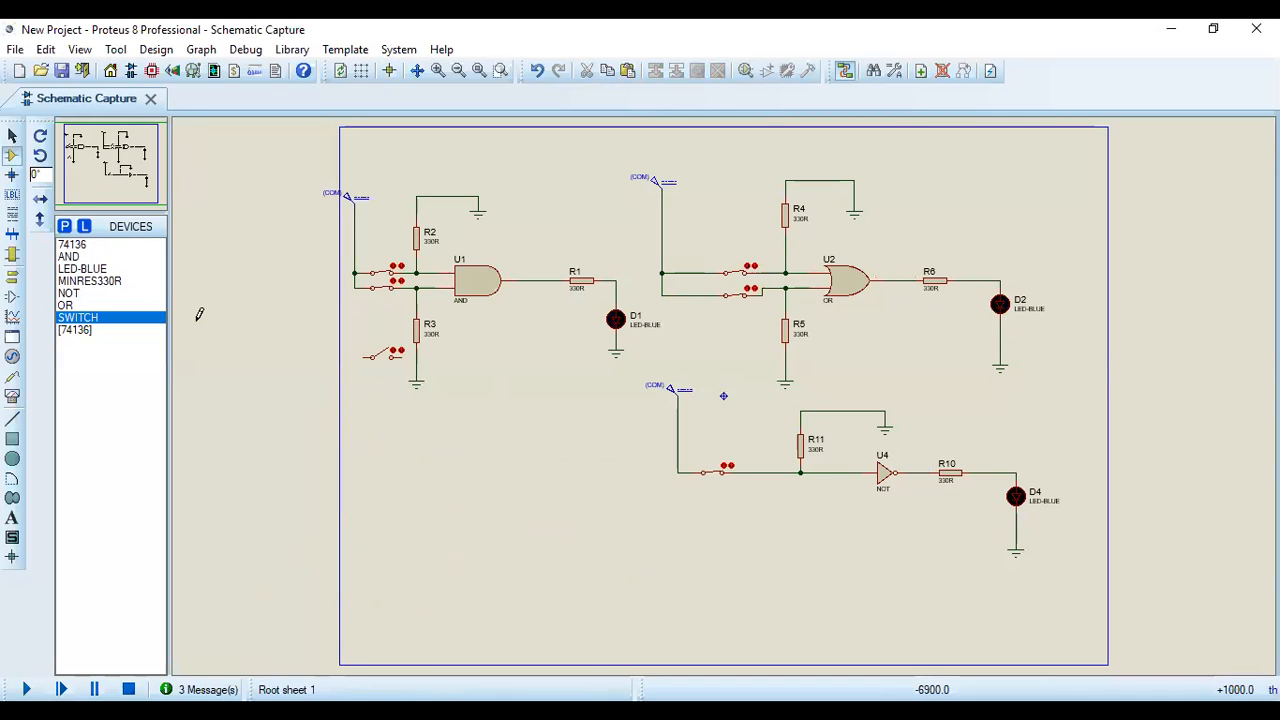
{"action": "left_click", "coordinate": [65, 226]}
{"action": "type", "text": "nan"}
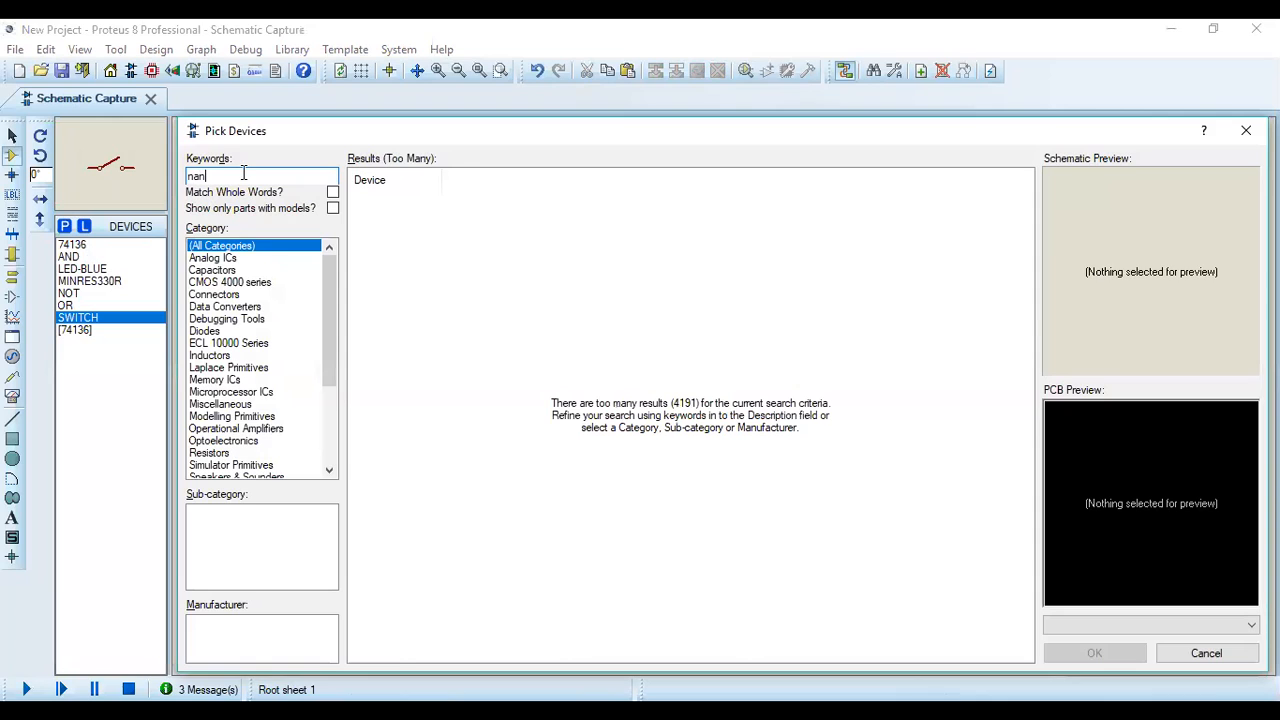
{"action": "type", "text": "d"}
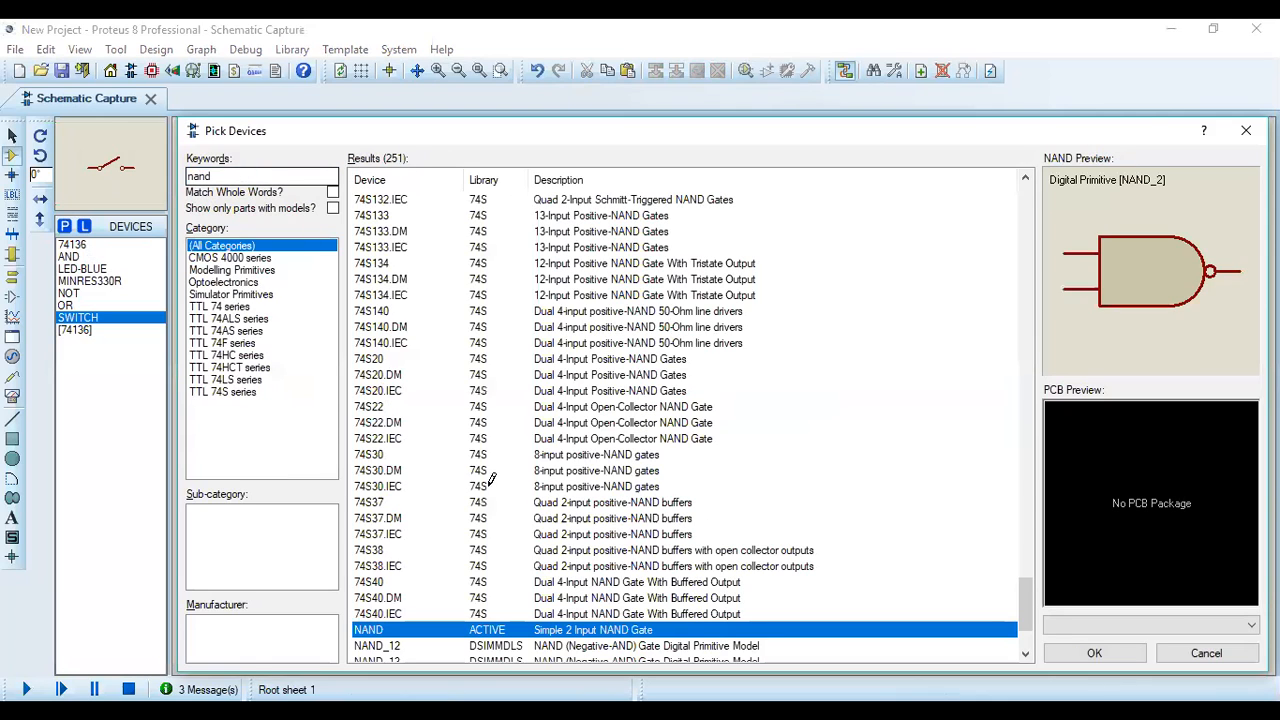
{"action": "key", "text": "Return"}
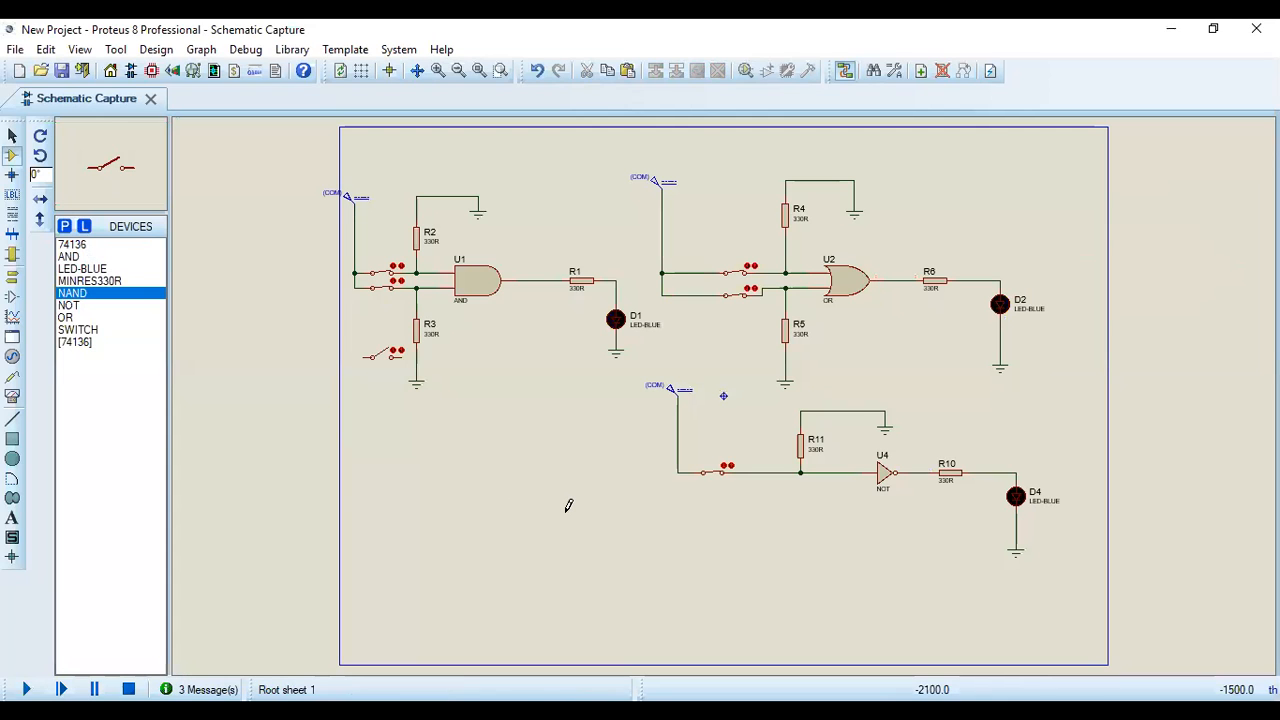
{"action": "left_click", "coordinate": [568, 505]}
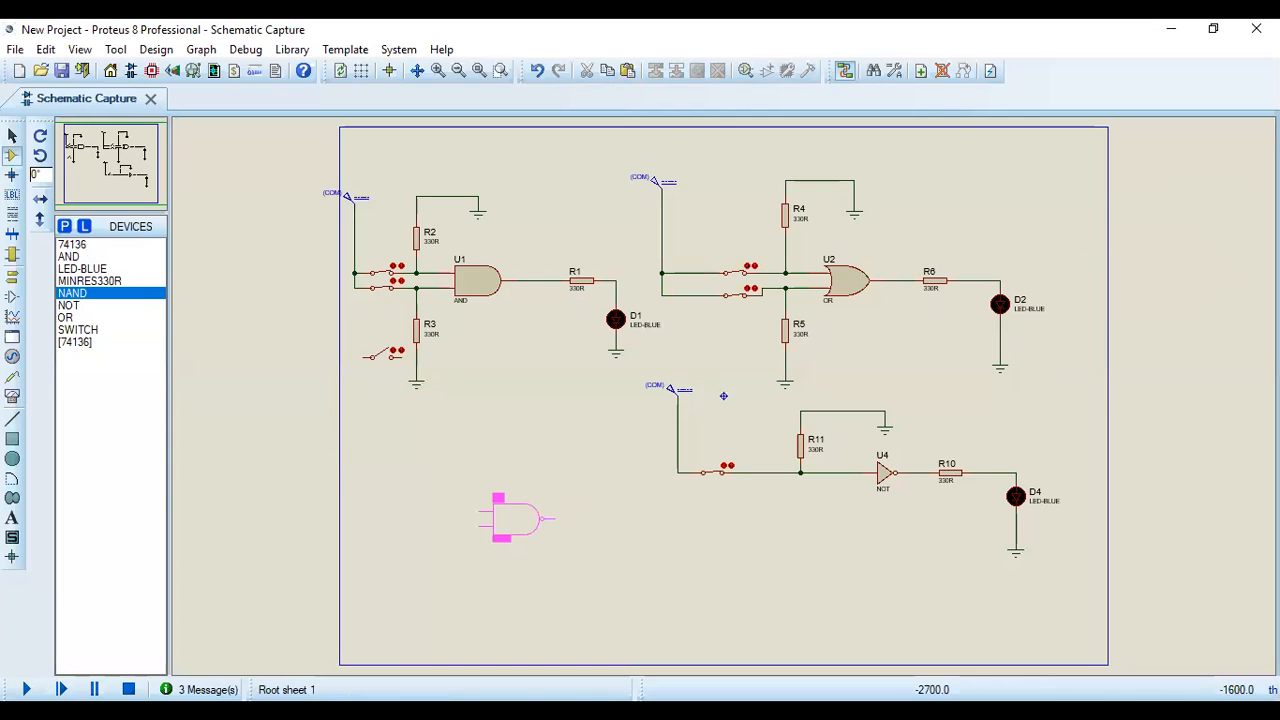
{"action": "left_click", "coordinate": [506, 518]}
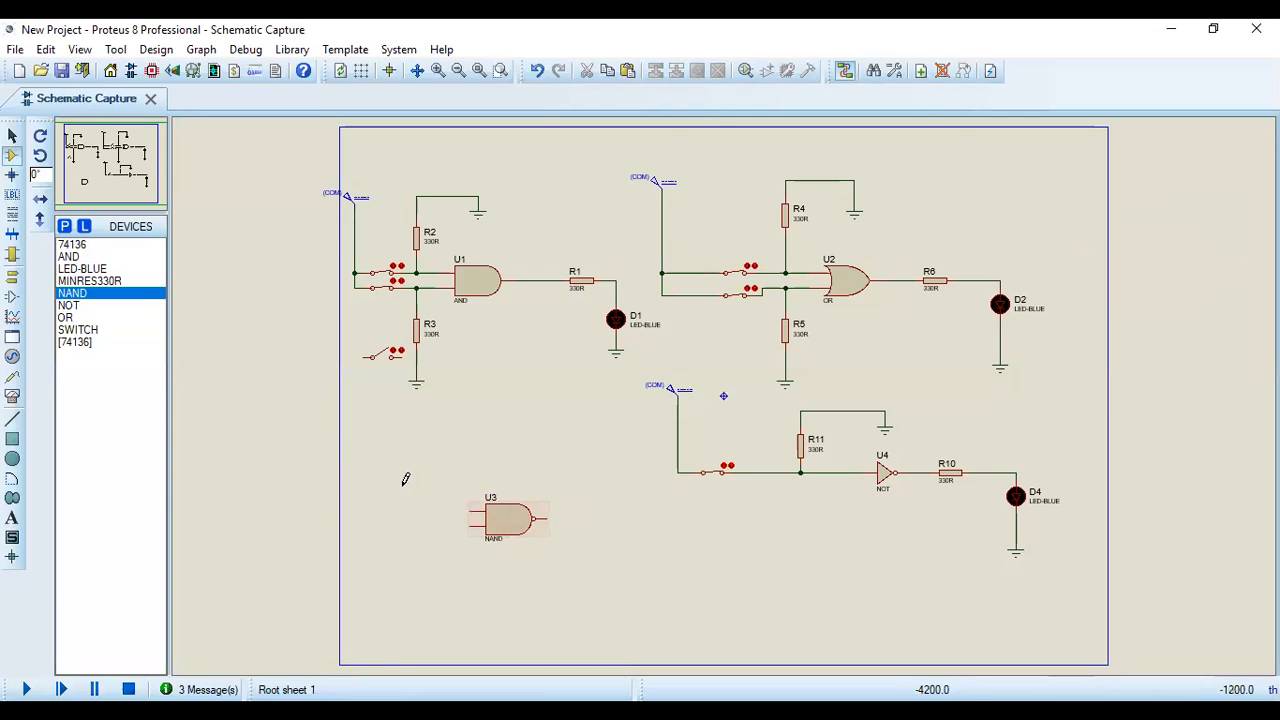
Step: Place a MINRES330R resistor above the inputs of NAND gate U3 and rotate it anti-clockwise to stand vertically
{"action": "left_click", "coordinate": [115, 282]}
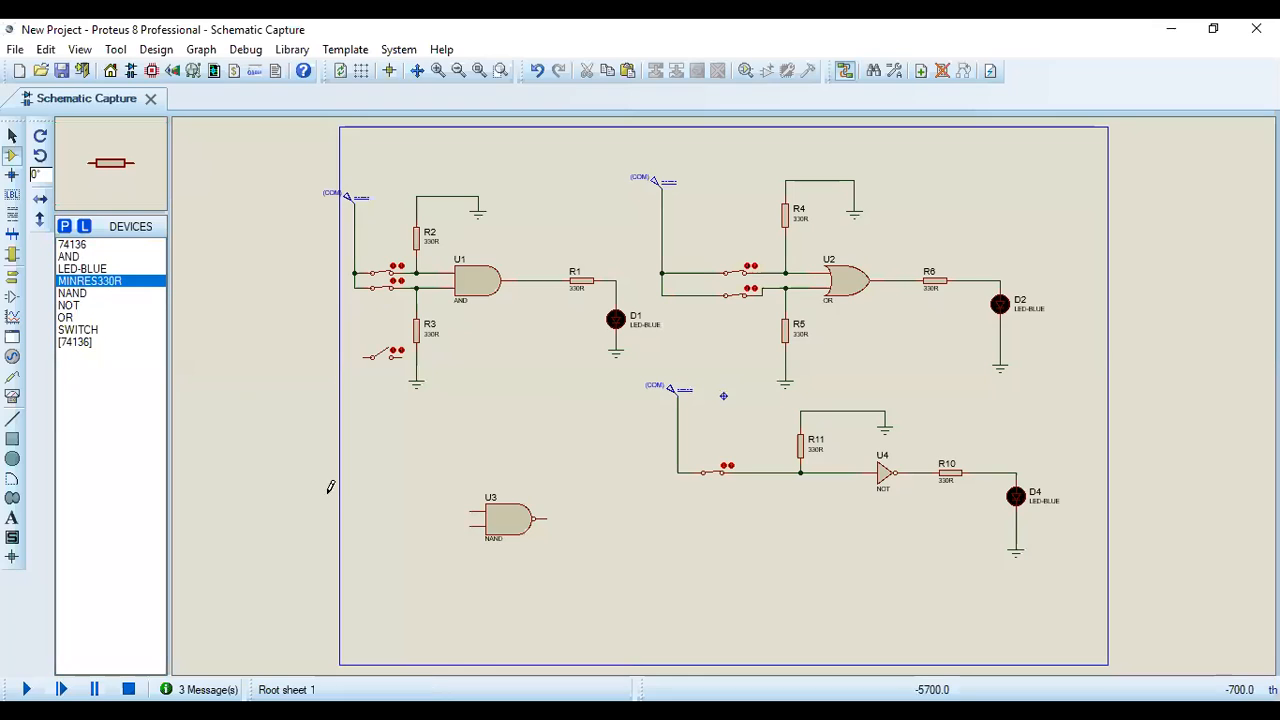
{"action": "left_click", "coordinate": [431, 460]}
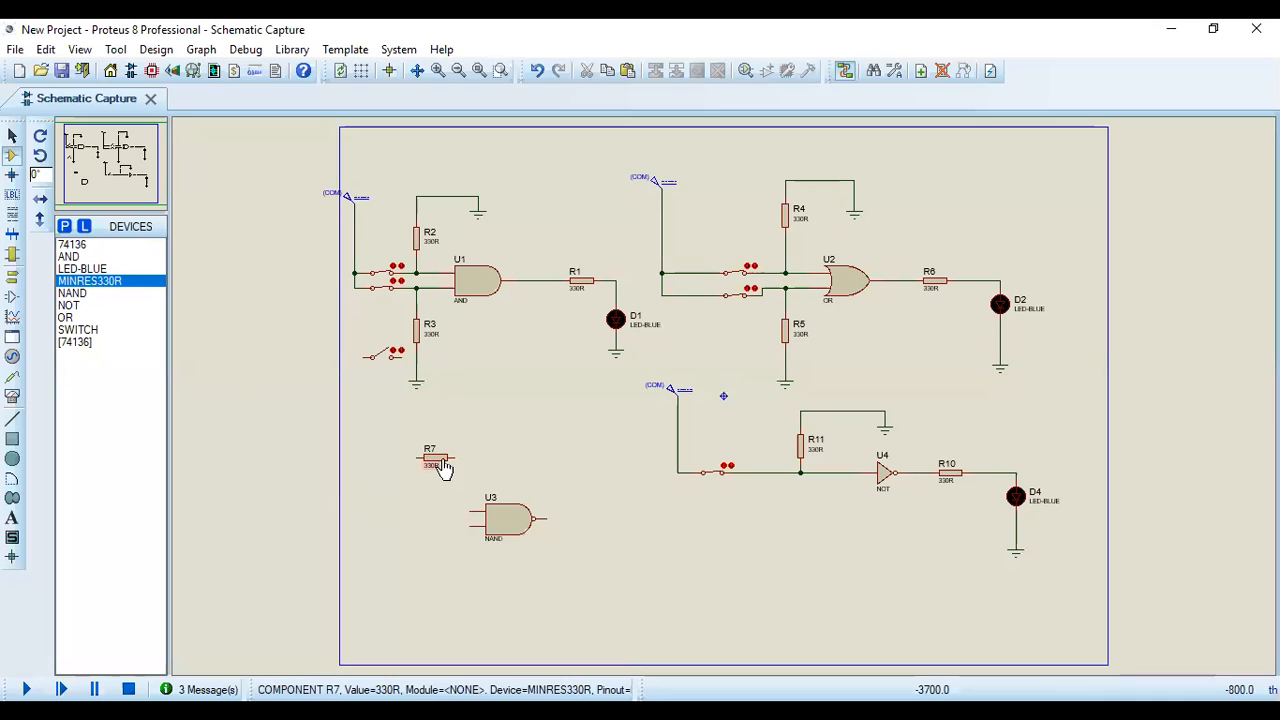
{"action": "left_click", "coordinate": [441, 463]}
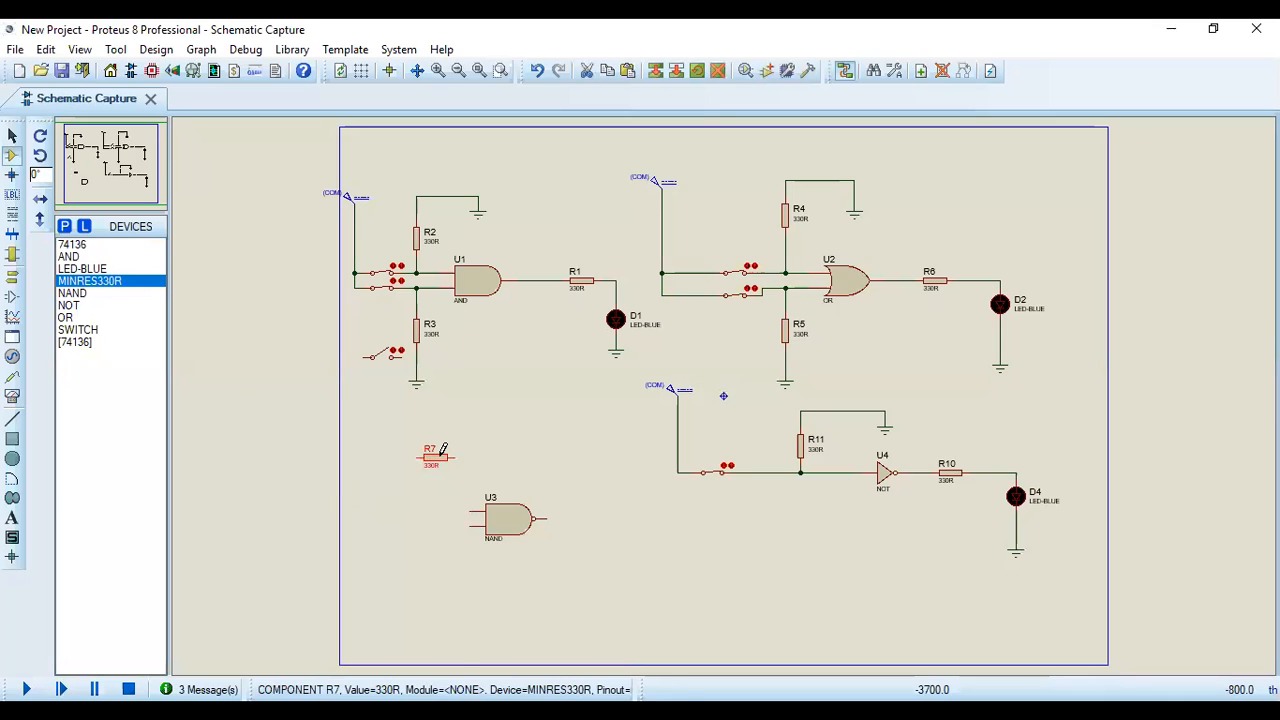
{"action": "right_click", "coordinate": [447, 458]}
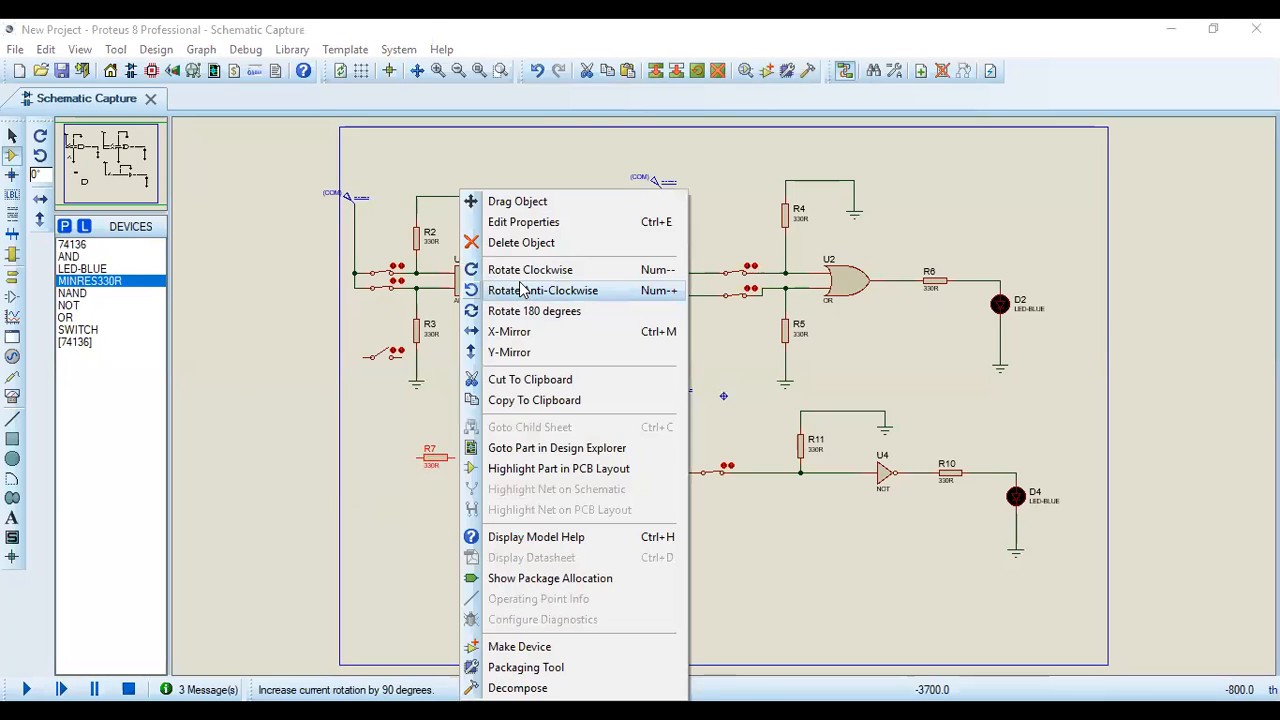
{"action": "left_click", "coordinate": [522, 290]}
Step: Place a second MINRES330R resistor below the NAND gate's inputs and rotate it clockwise to stand vertically
{"action": "left_click", "coordinate": [448, 552]}
{"action": "left_click", "coordinate": [446, 553]}
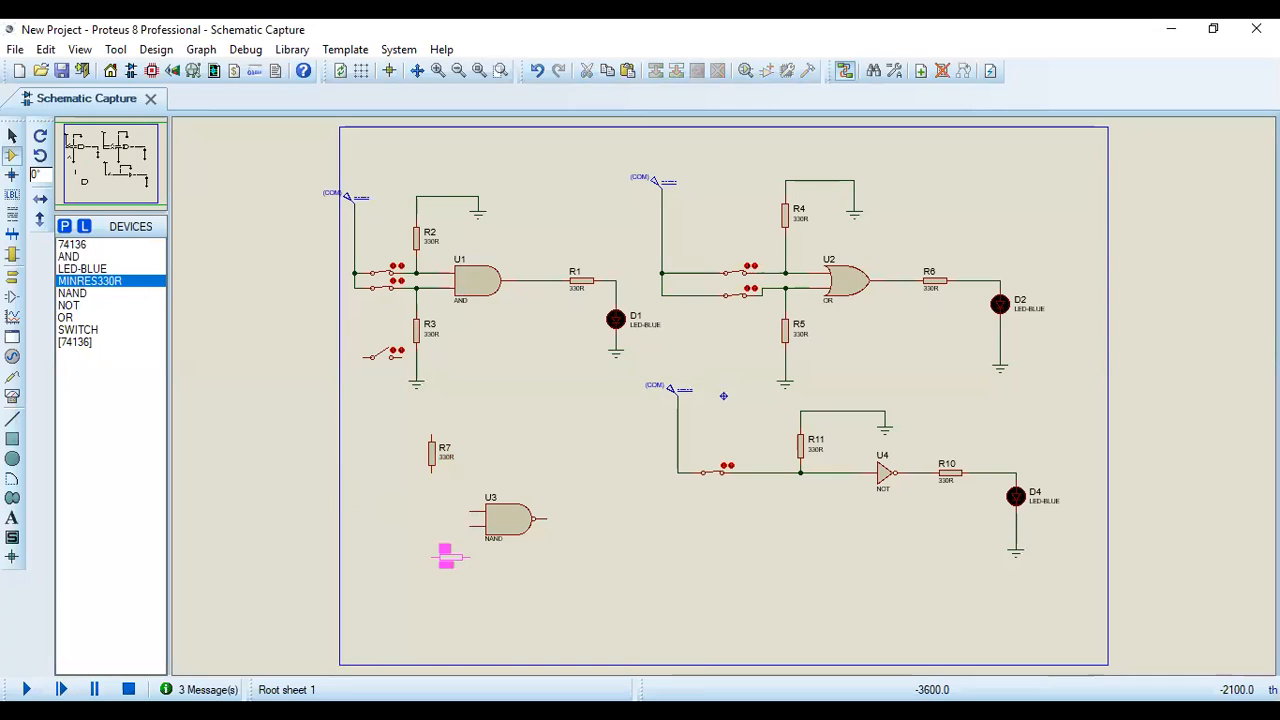
{"action": "left_click", "coordinate": [443, 575]}
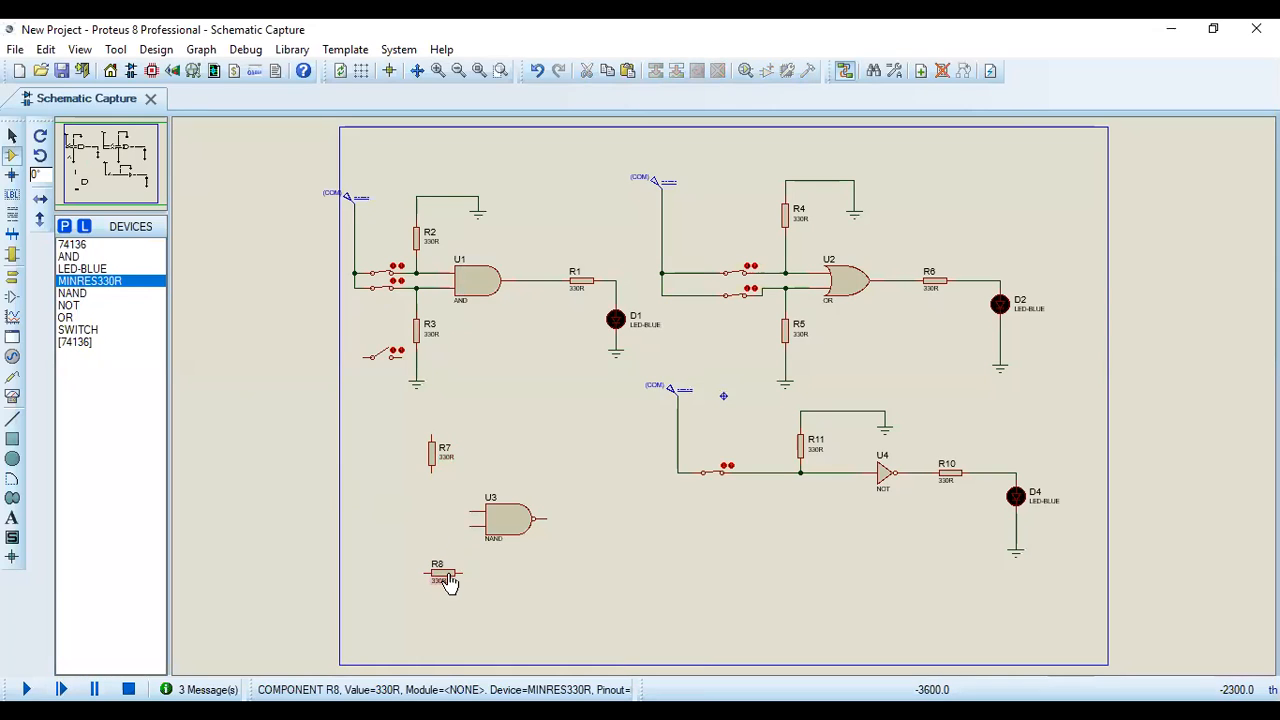
{"action": "left_click", "coordinate": [449, 580]}
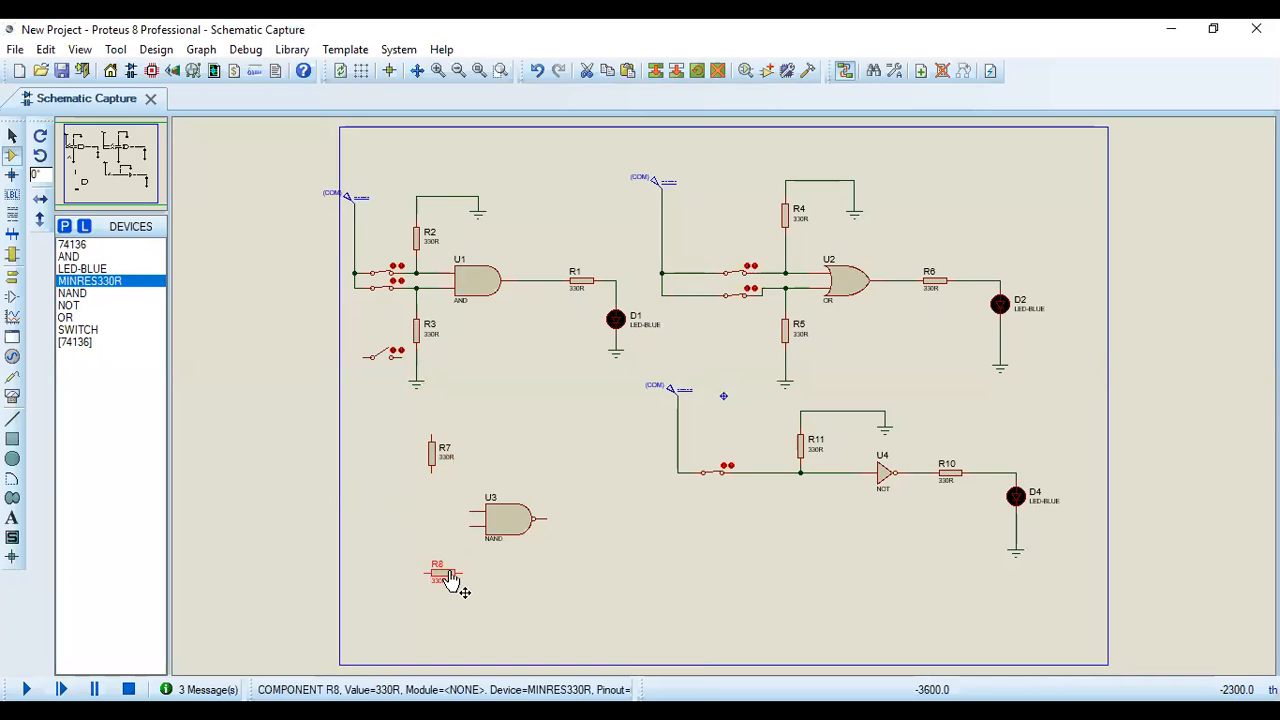
{"action": "right_click", "coordinate": [452, 566]}
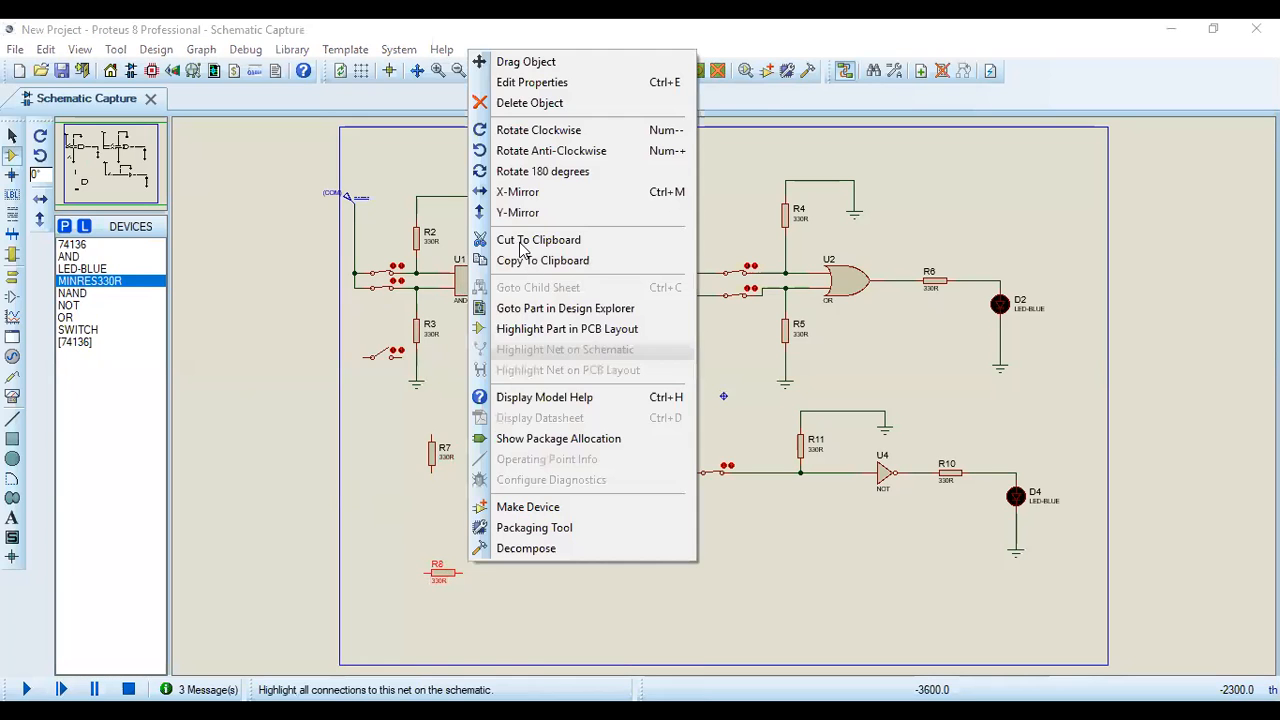
{"action": "left_click", "coordinate": [521, 133]}
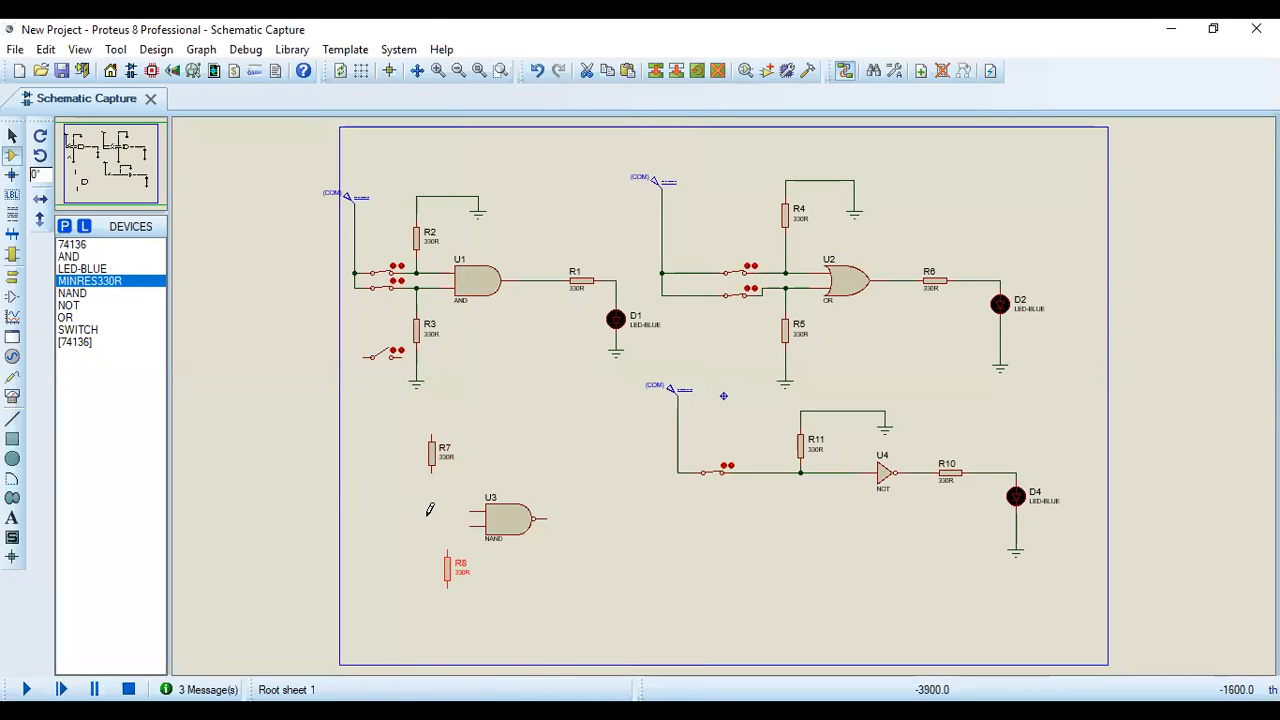
Step: Wire resistors R7 and R8 to the NAND gate's upper and lower inputs, and place a third MINRES330R resistor at its output
{"action": "left_click", "coordinate": [432, 467]}
{"action": "left_click", "coordinate": [470, 512]}
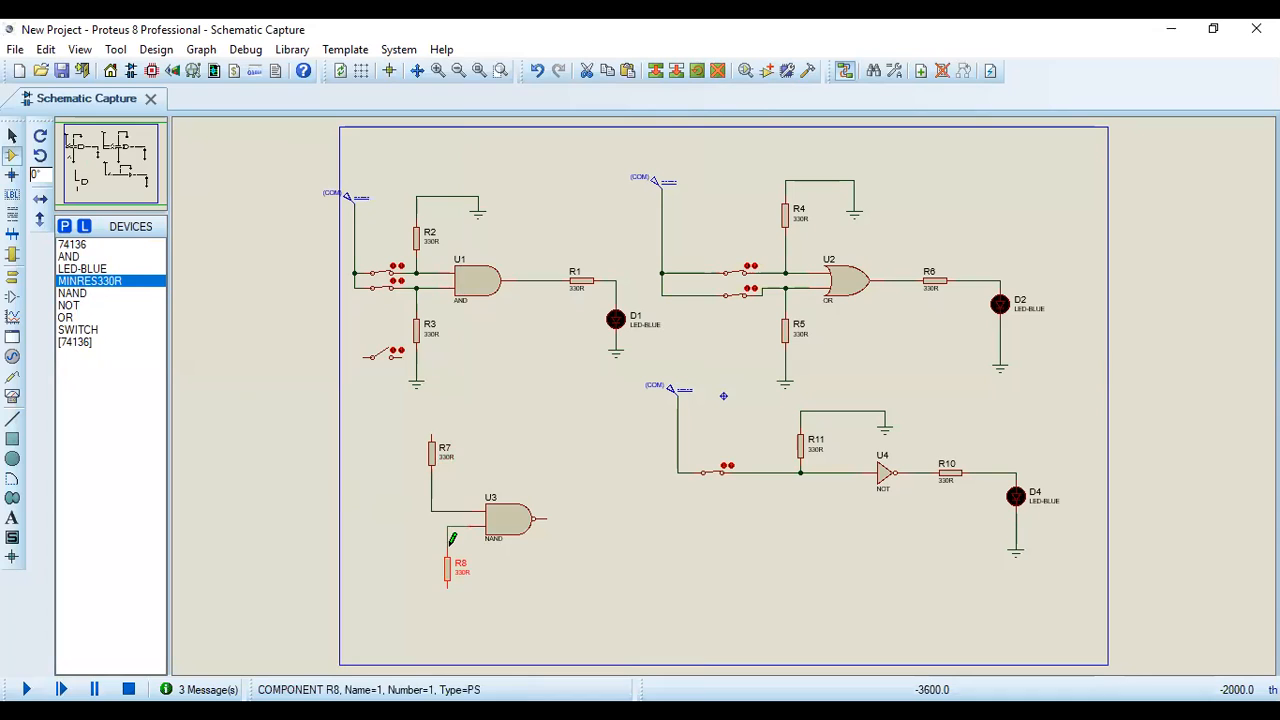
{"action": "left_click", "coordinate": [449, 546]}
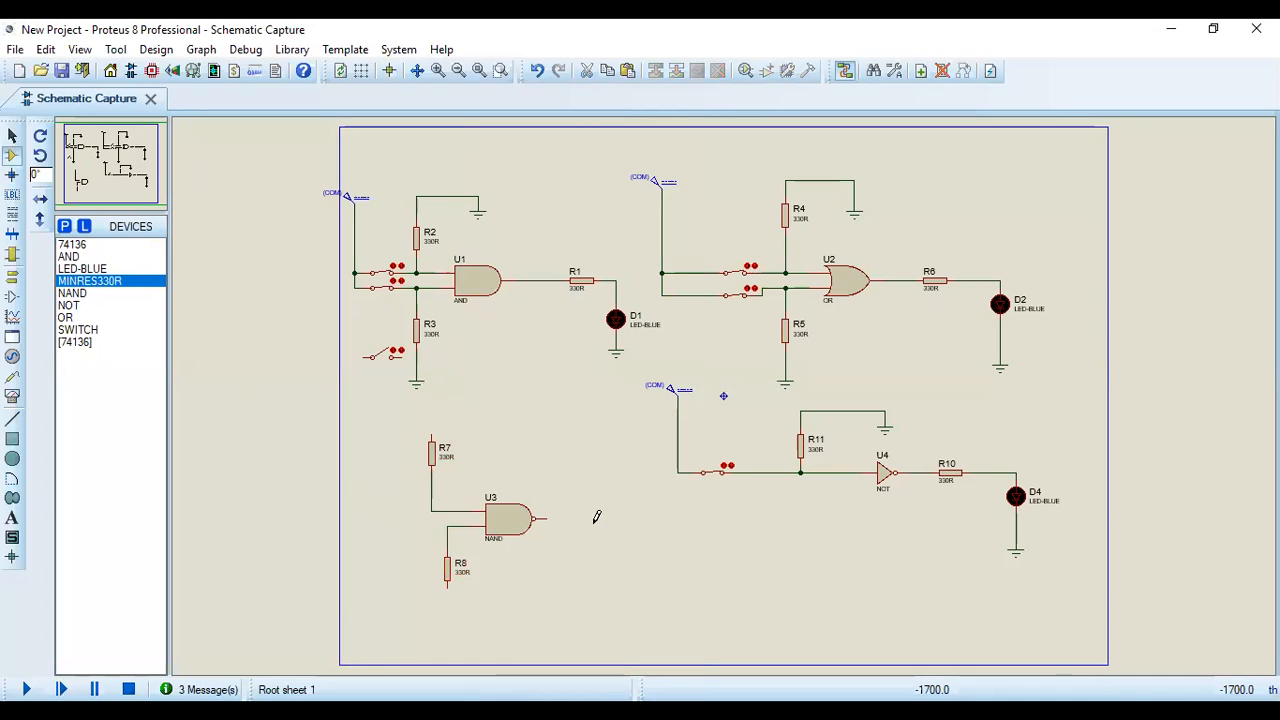
{"action": "left_click", "coordinate": [588, 512]}
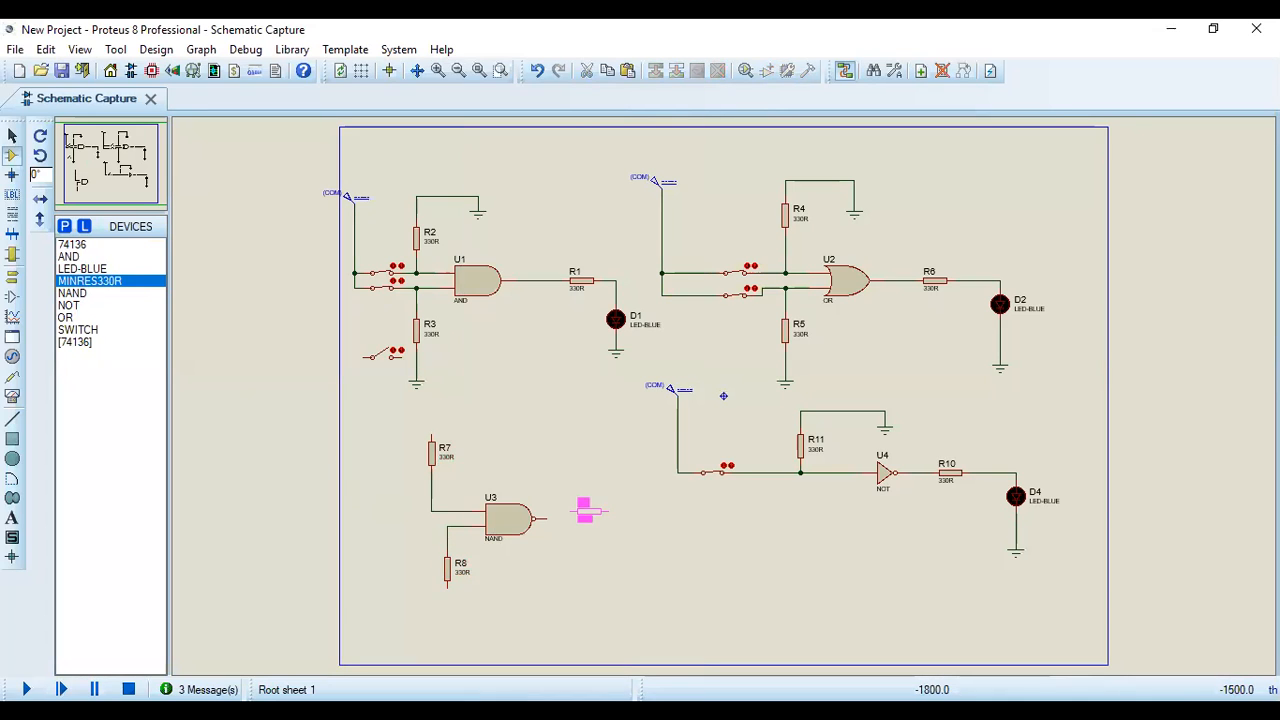
{"action": "left_click", "coordinate": [588, 516]}
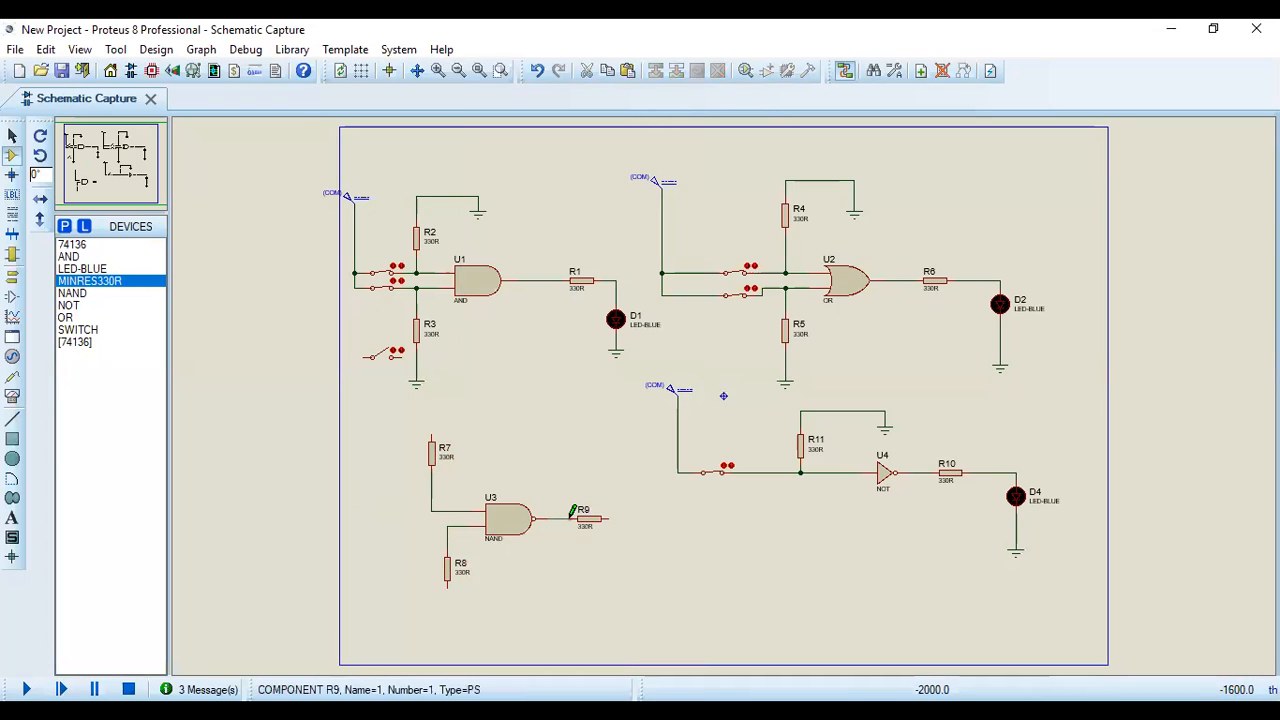
Step: Place three GROUND terminals around NAND gate U3: beyond output resistor R9, below R8 and beside R7
{"action": "right_click", "coordinate": [683, 394]}
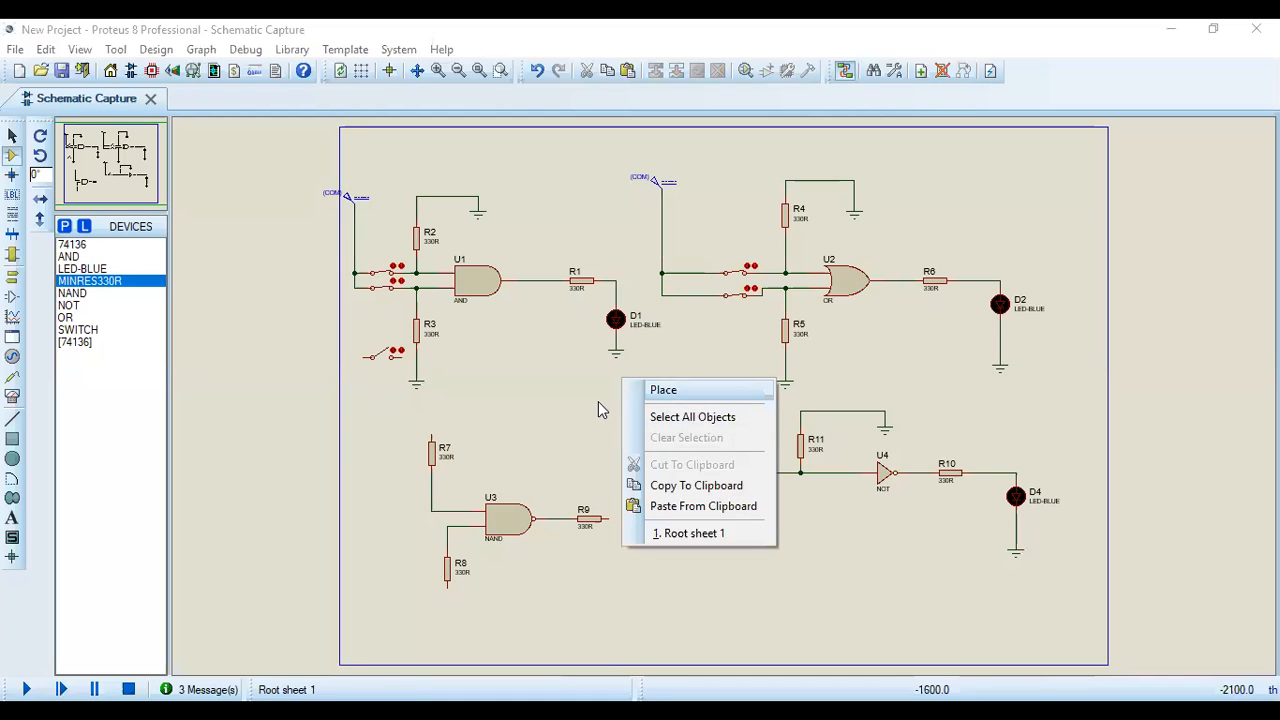
{"action": "left_click", "coordinate": [663, 389]}
{"action": "mouse_move", "coordinate": [501, 511]}
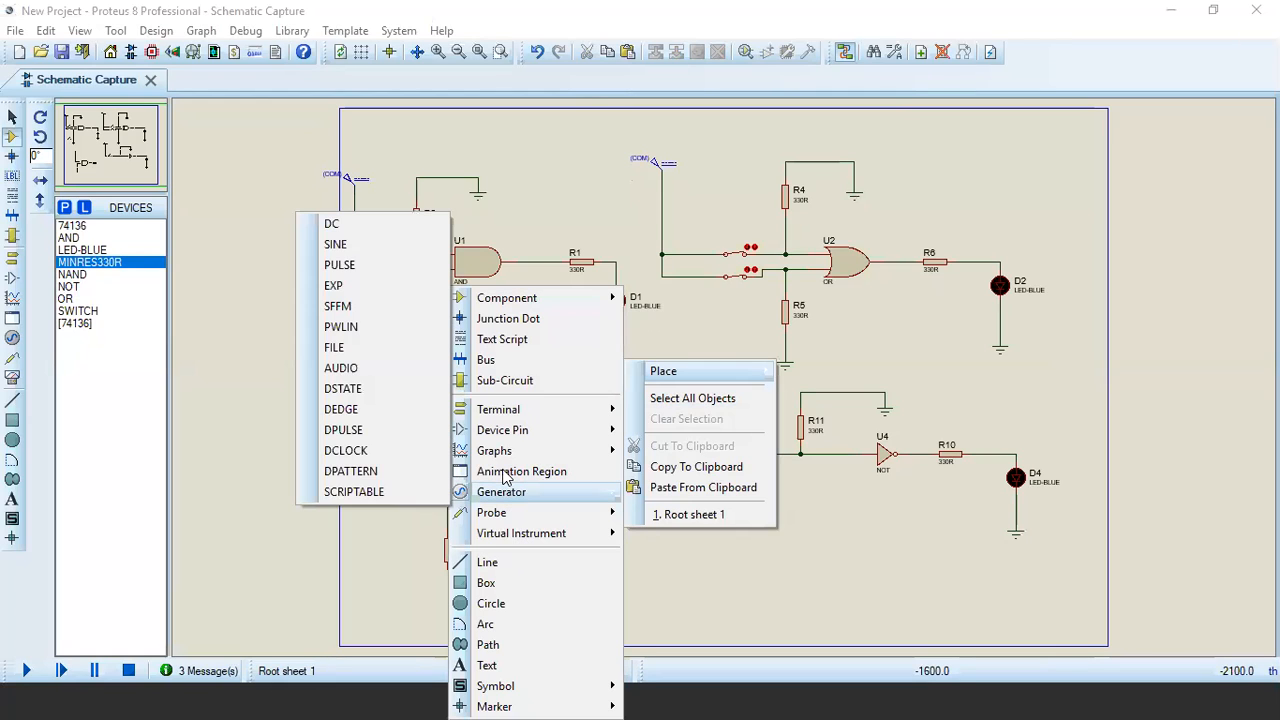
{"action": "mouse_move", "coordinate": [505, 410]}
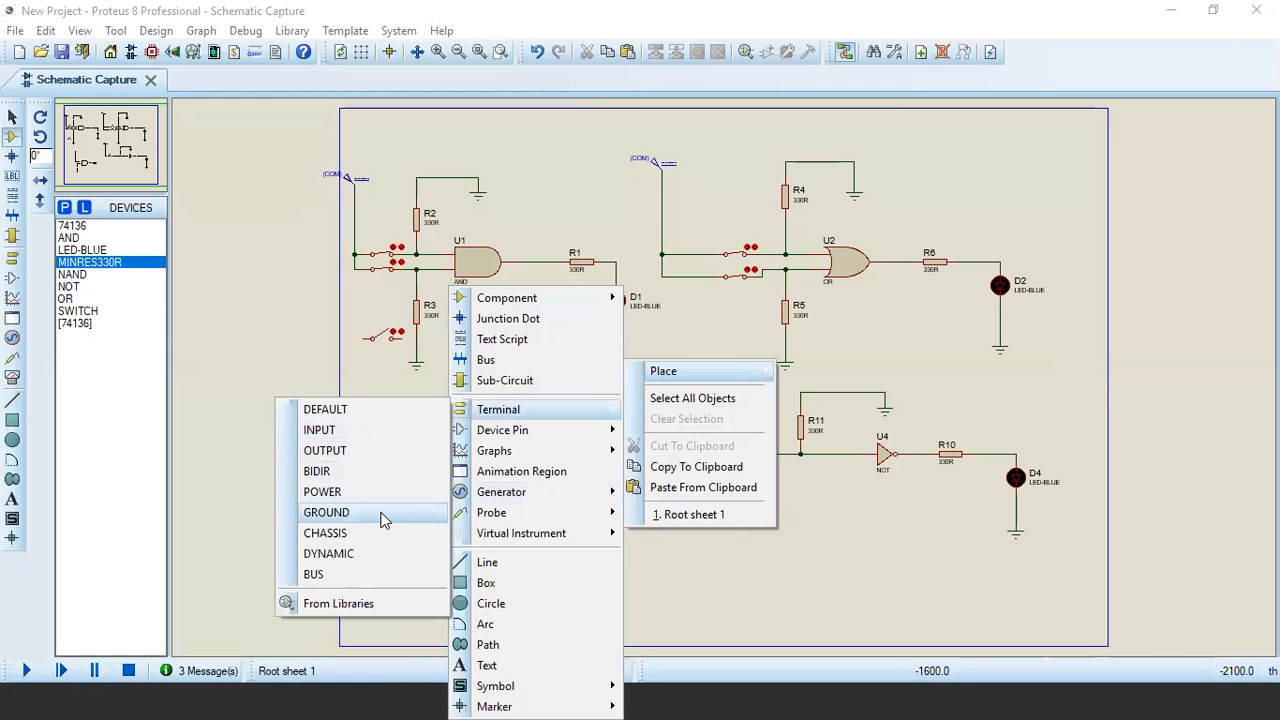
{"action": "left_click", "coordinate": [330, 512]}
{"action": "left_click", "coordinate": [662, 549]}
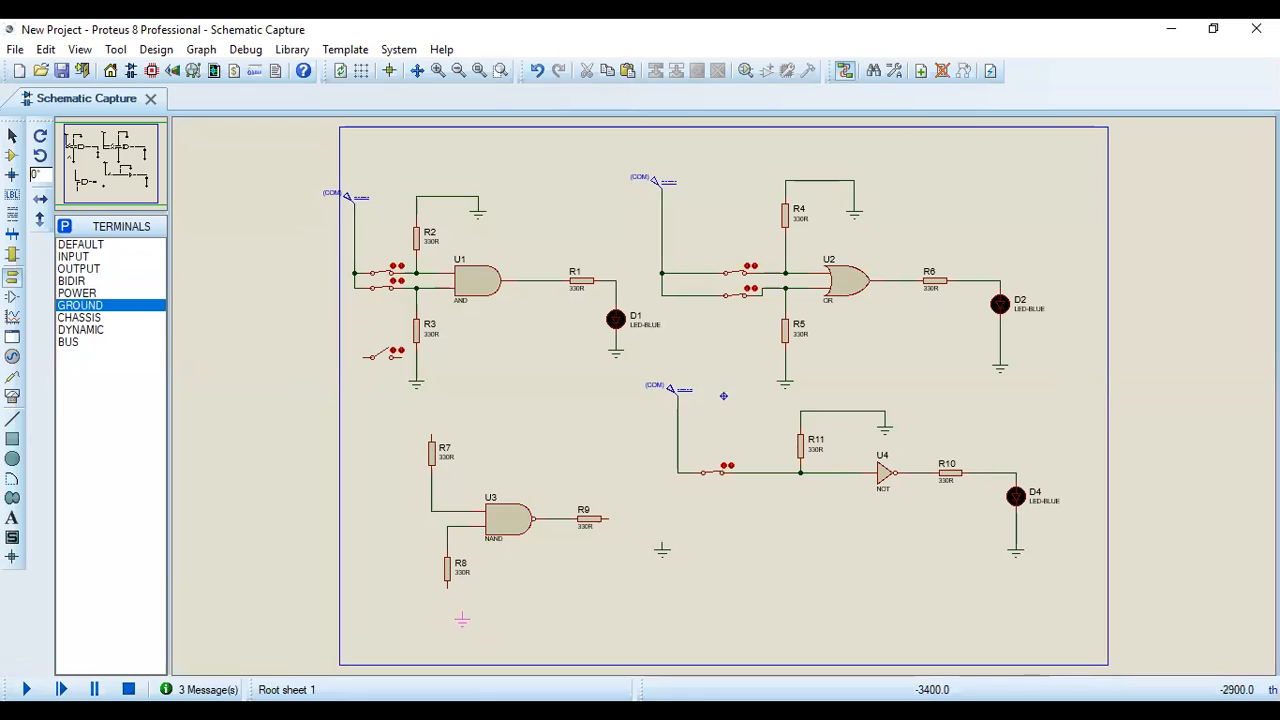
{"action": "left_click", "coordinate": [447, 620]}
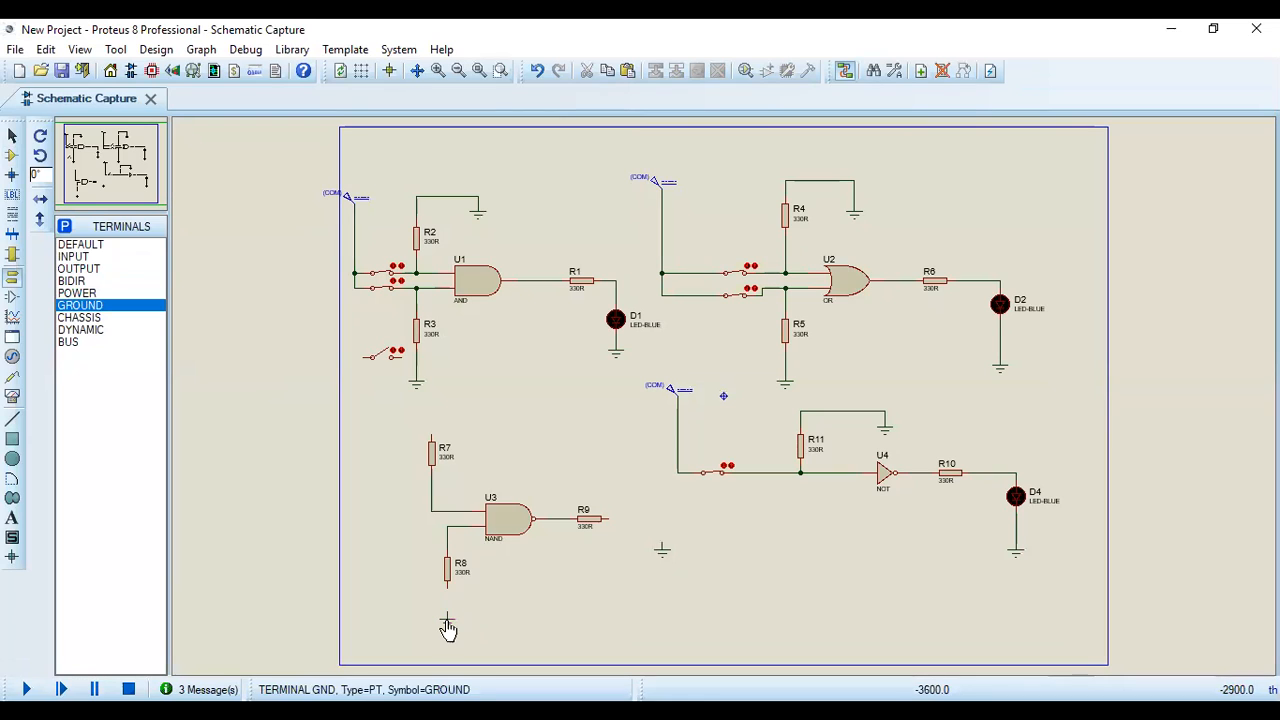
{"action": "left_click", "coordinate": [492, 450]}
Step: Wire the free ends of resistors R7, R9 and R8 to their nearby ground terminals
{"action": "left_click", "coordinate": [432, 430]}
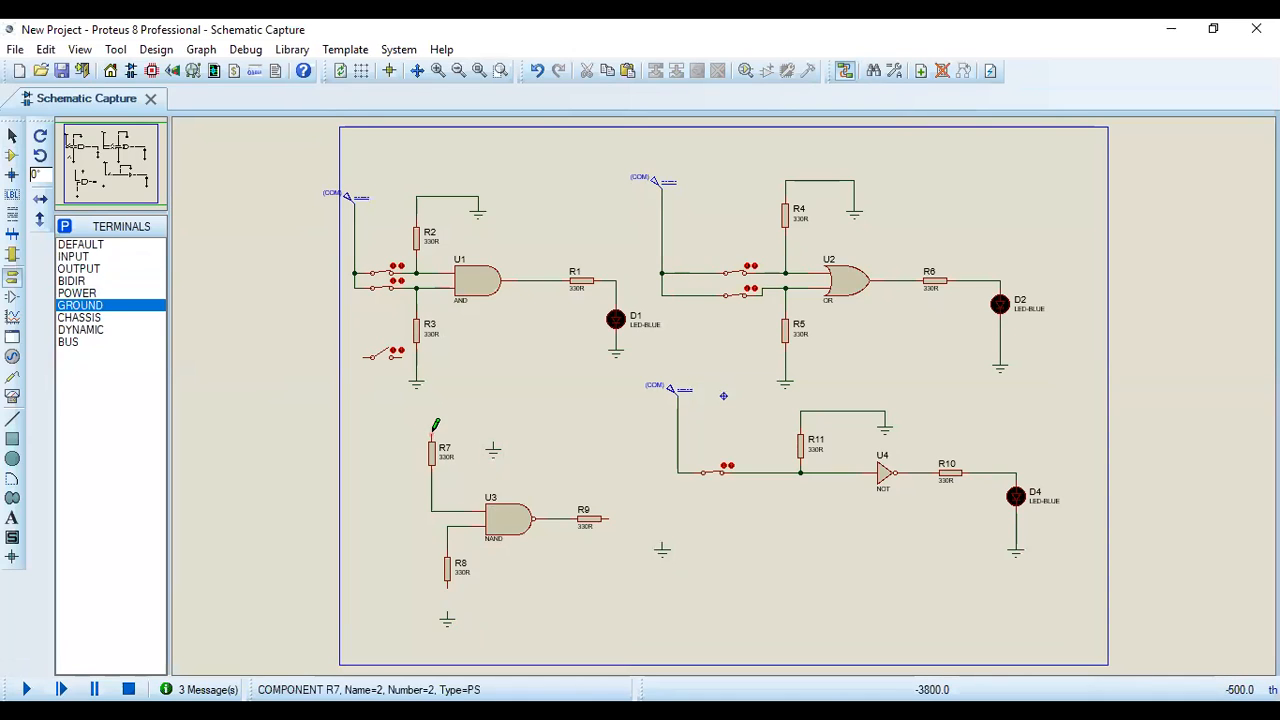
{"action": "left_click", "coordinate": [493, 432]}
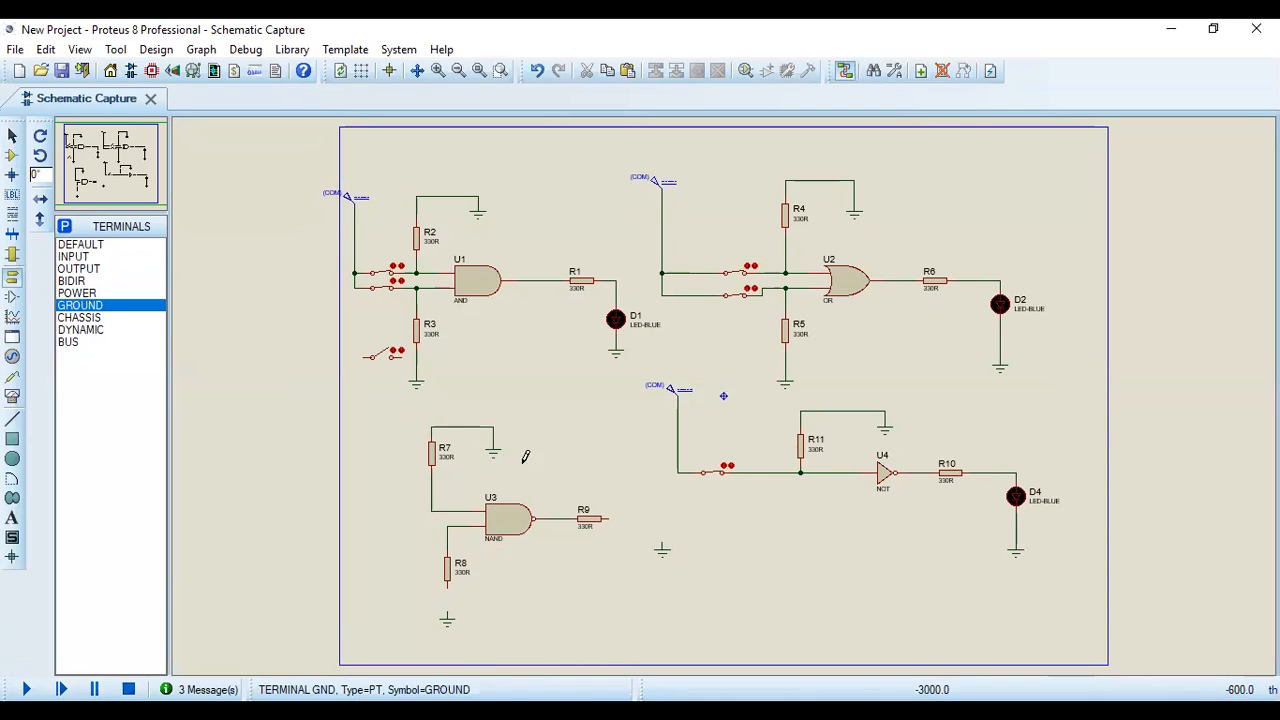
{"action": "left_click", "coordinate": [611, 518]}
{"action": "left_click", "coordinate": [662, 546]}
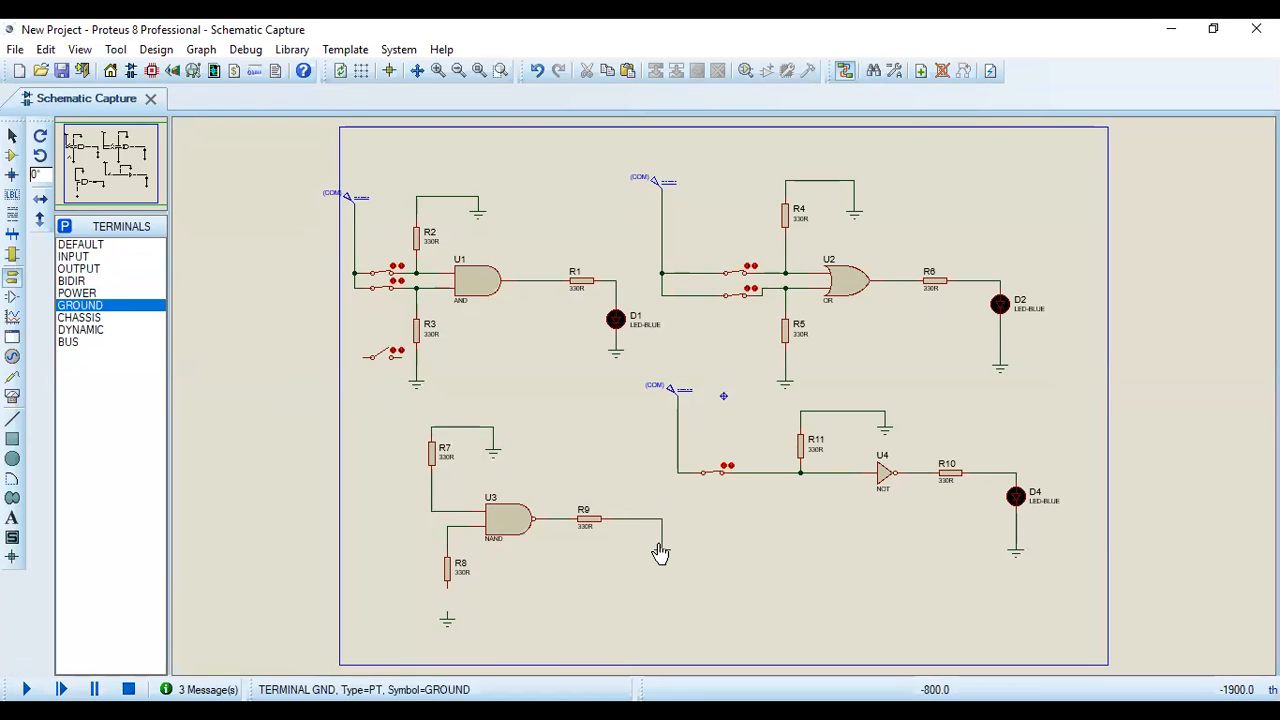
{"action": "left_click", "coordinate": [450, 604]}
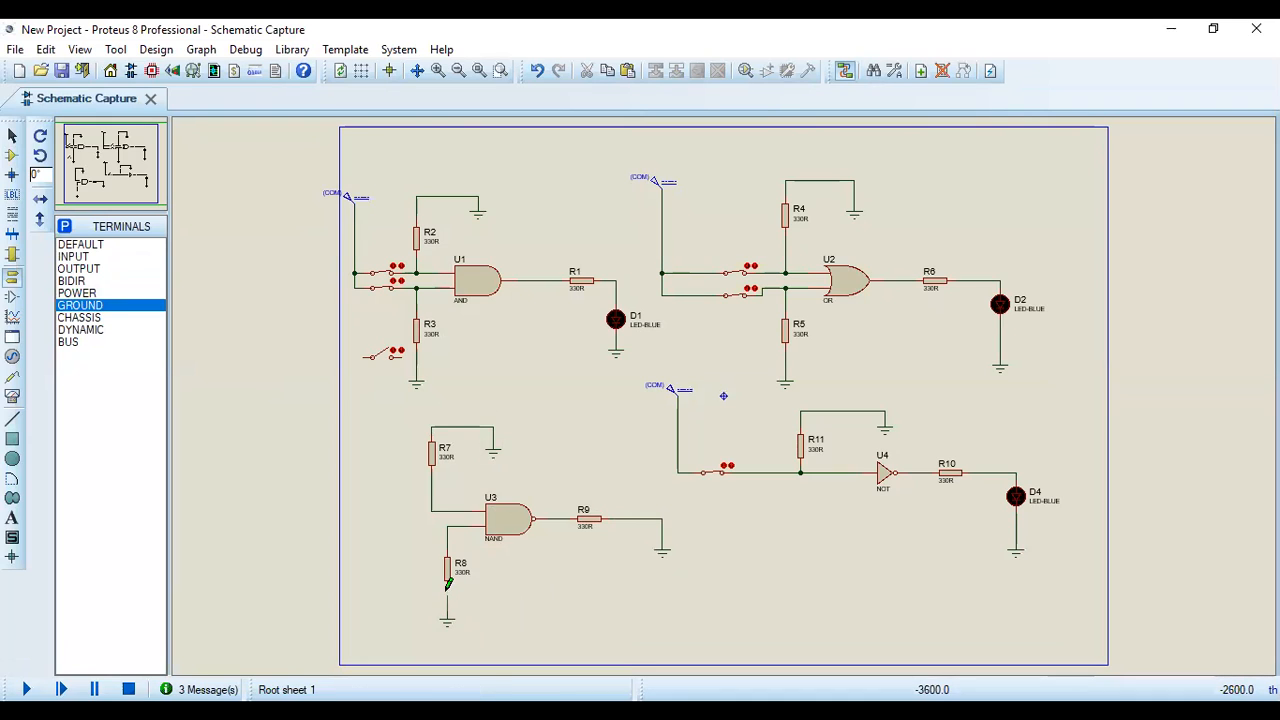
{"action": "left_click", "coordinate": [447, 592]}
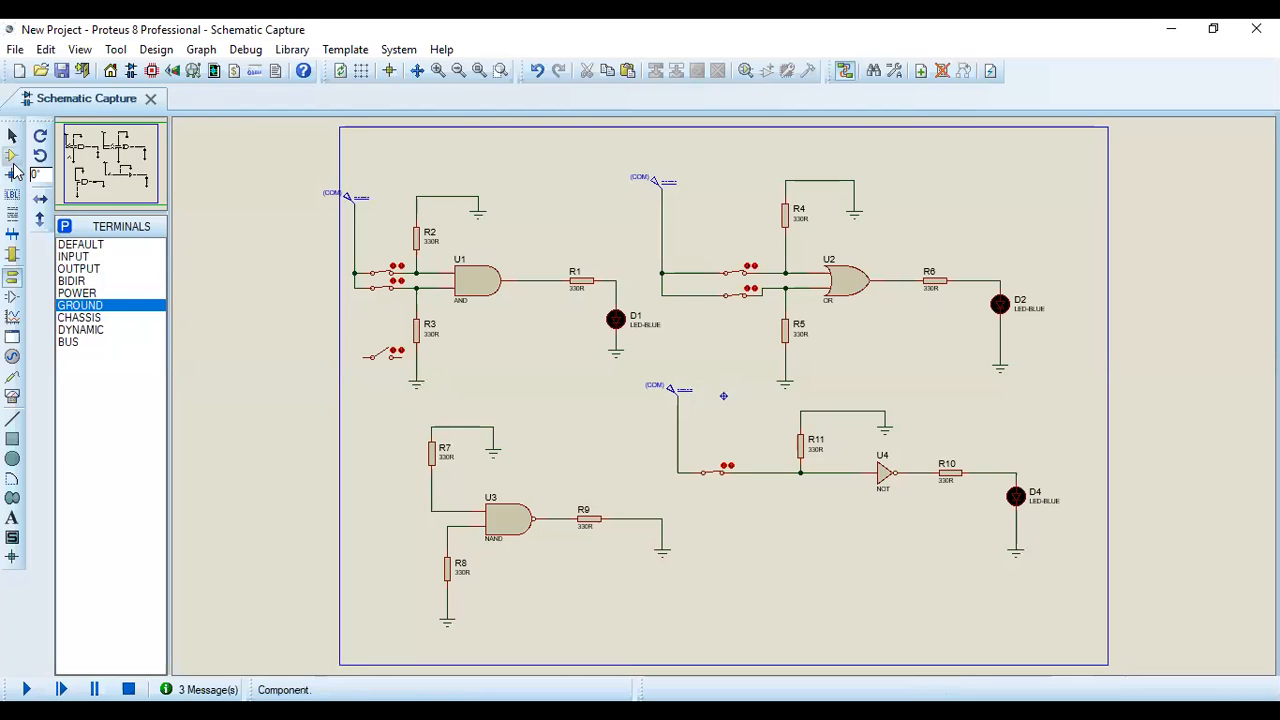
Step: Place two SWITCH components on the input side of NAND gate U3, one beside each input line
{"action": "left_click", "coordinate": [12, 156]}
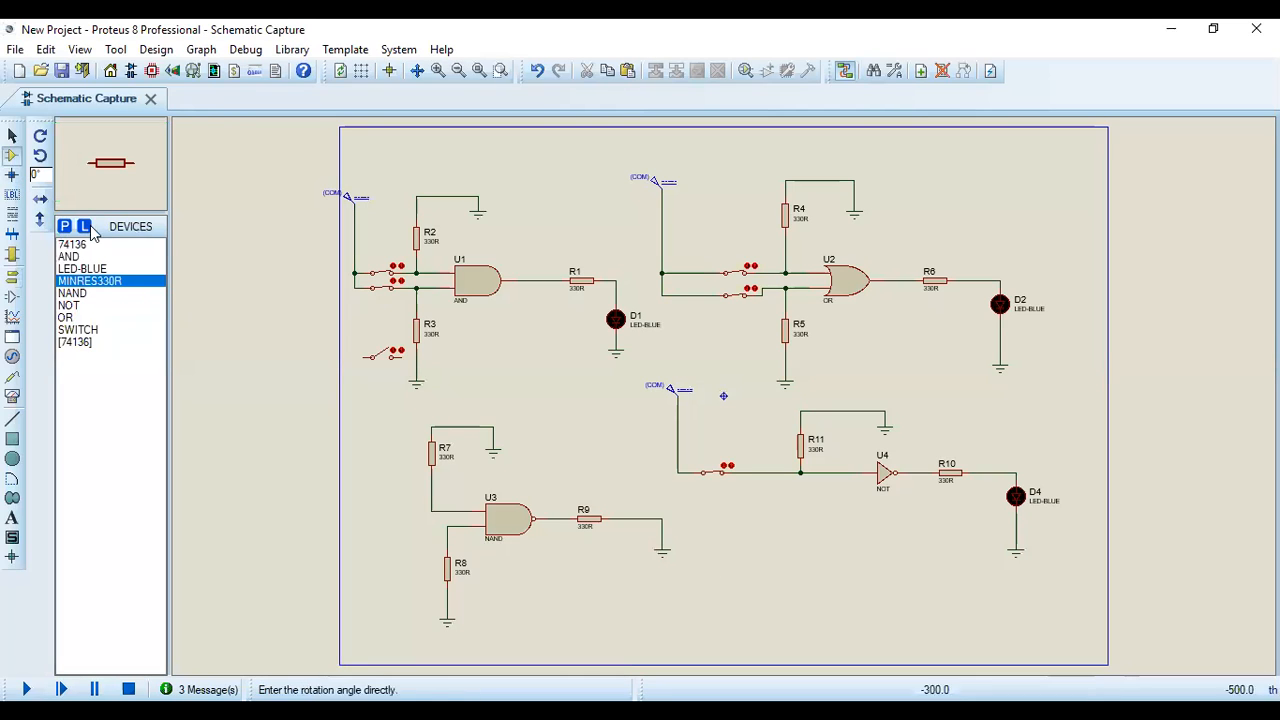
{"action": "left_click", "coordinate": [80, 330]}
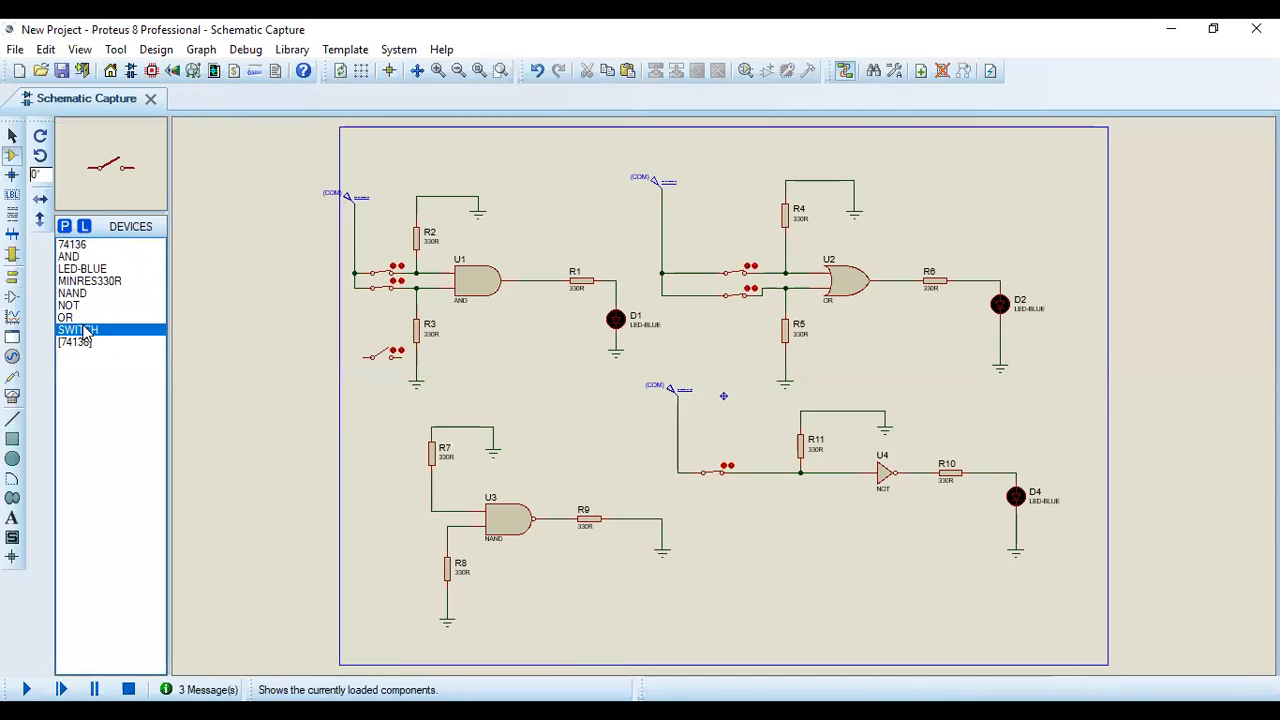
{"action": "left_click", "coordinate": [399, 507]}
{"action": "left_click", "coordinate": [401, 508]}
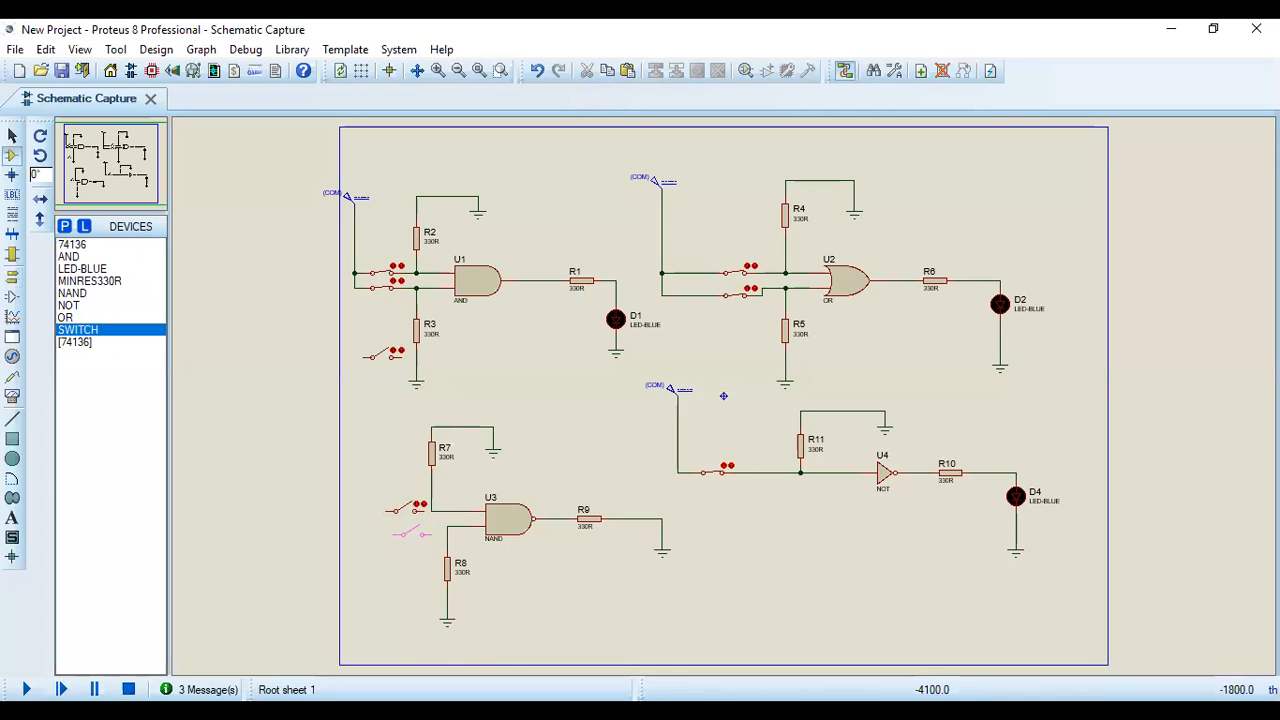
{"action": "left_click", "coordinate": [425, 538]}
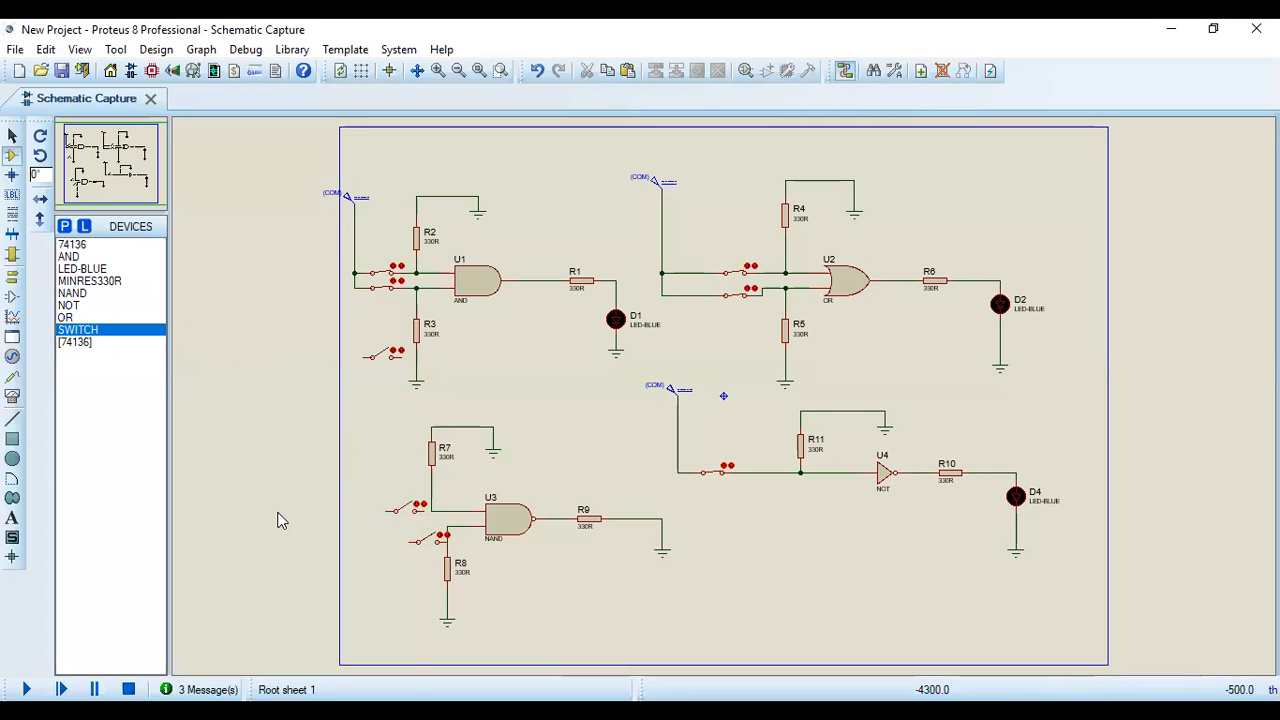
Step: Place a DC generator above the two switches of the NAND circuit
{"action": "right_click", "coordinate": [419, 425]}
{"action": "mouse_move", "coordinate": [455, 435]}
{"action": "mouse_move", "coordinate": [293, 511]}
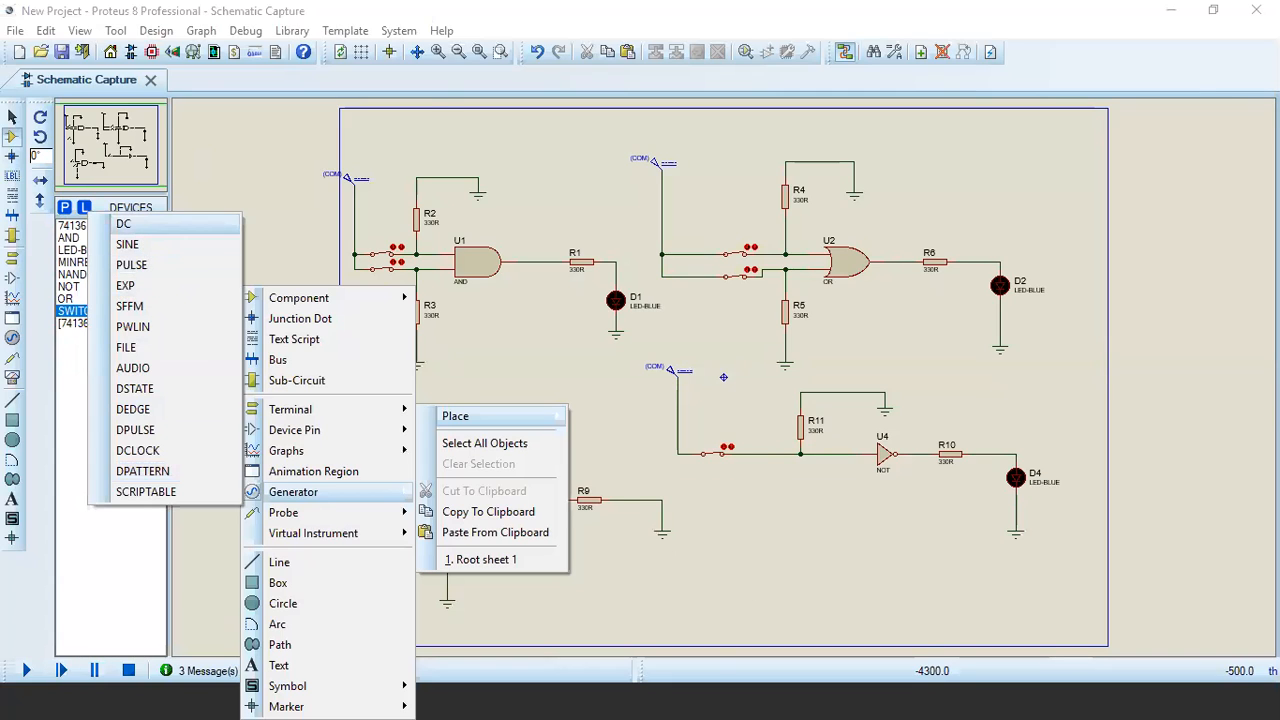
{"action": "left_click", "coordinate": [130, 224]}
{"action": "left_click", "coordinate": [456, 408]}
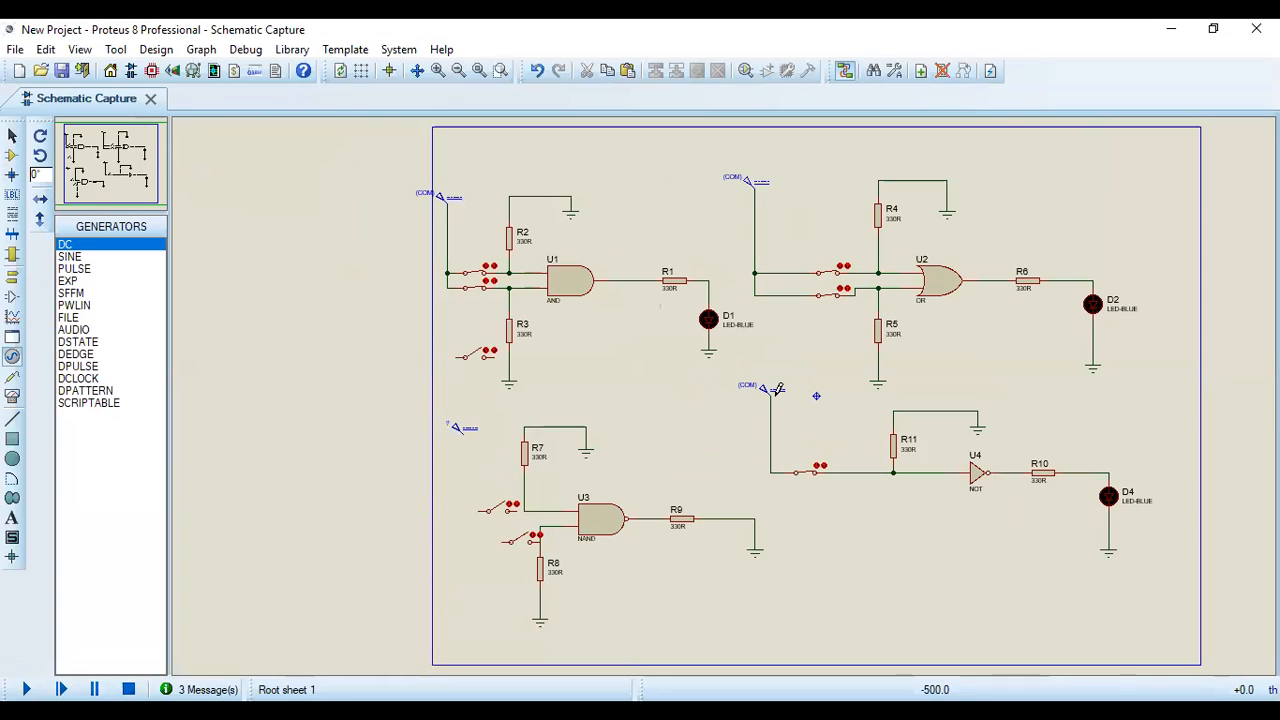
Step: Set the voltage of the NAND circuit's DC generator to 5 V
{"action": "left_click", "coordinate": [453, 438]}
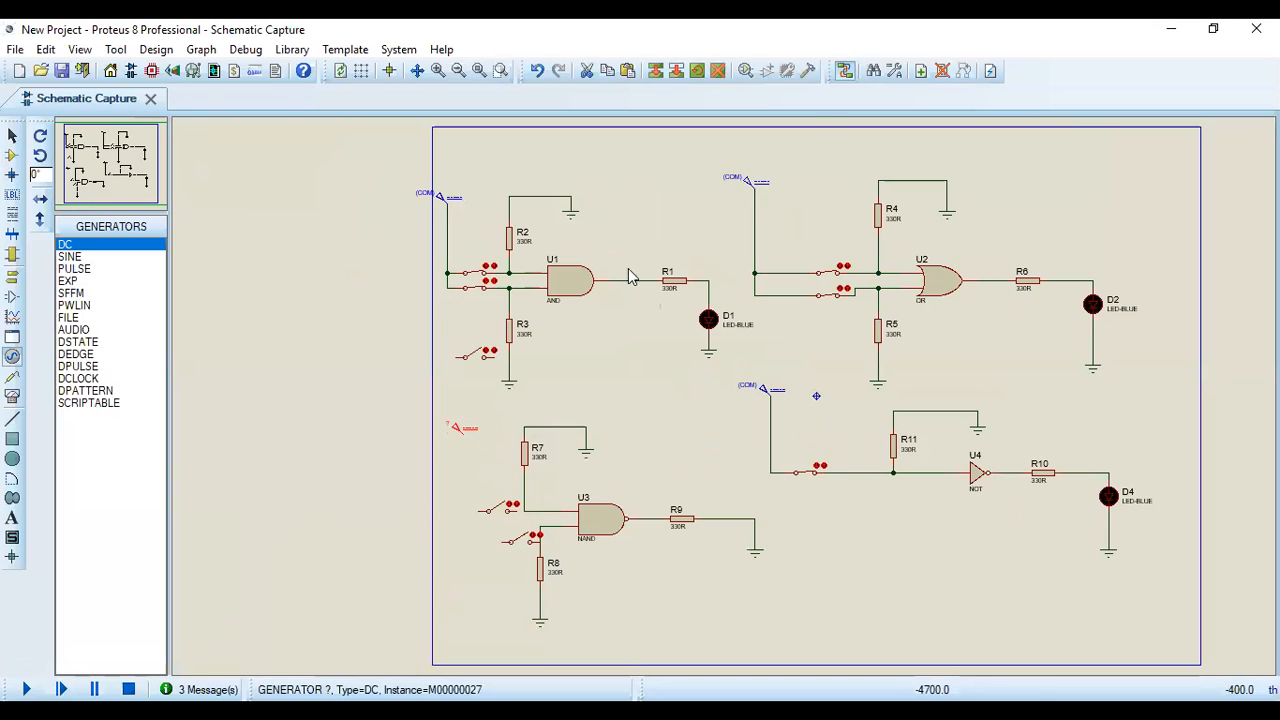
{"action": "left_click", "coordinate": [453, 438]}
{"action": "left_click", "coordinate": [763, 160]}
{"action": "type", "text": "5"}
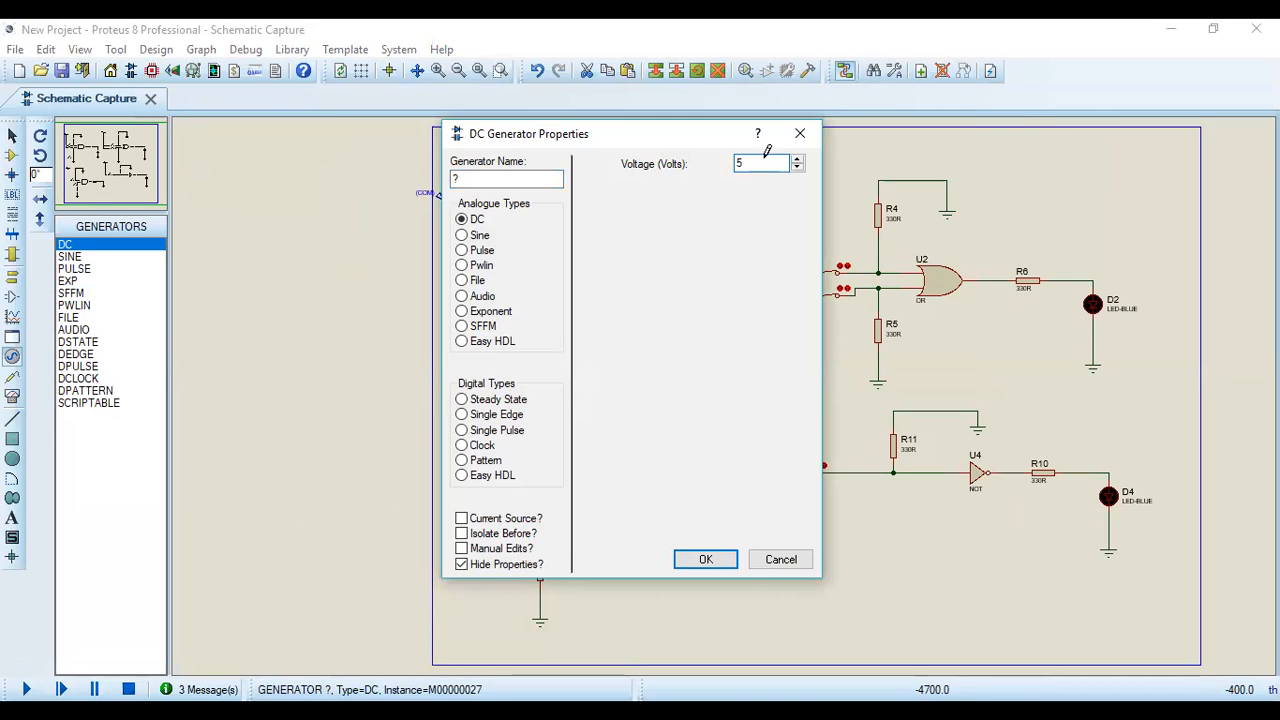
{"action": "key", "text": "Return"}
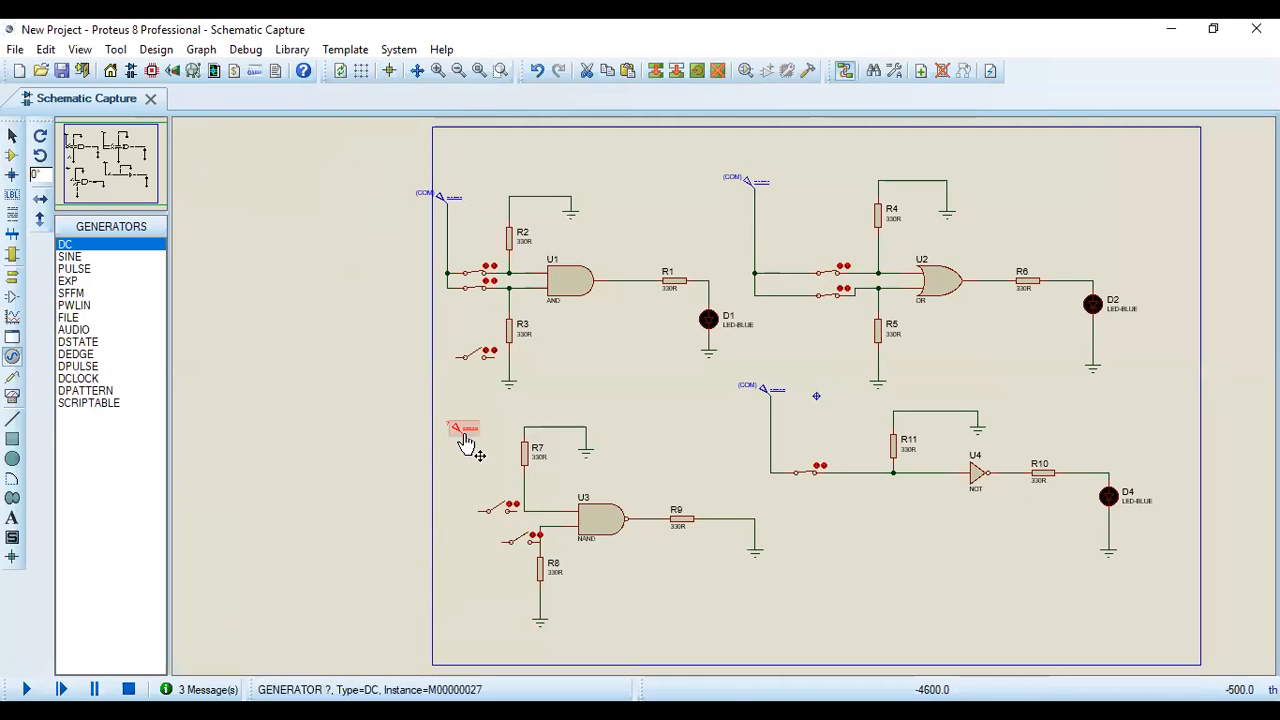
Step: Wire the DC generator to the input sides of both NAND circuit switches
{"action": "left_click", "coordinate": [480, 492]}
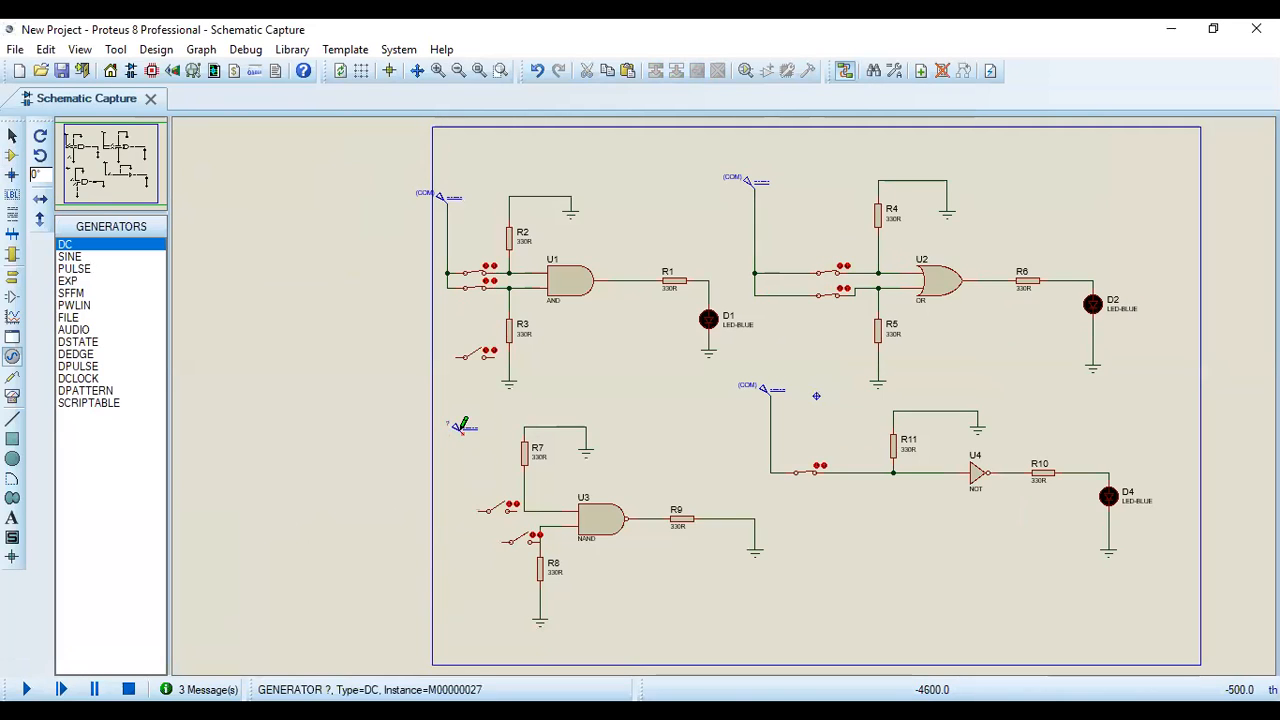
{"action": "left_click", "coordinate": [462, 430]}
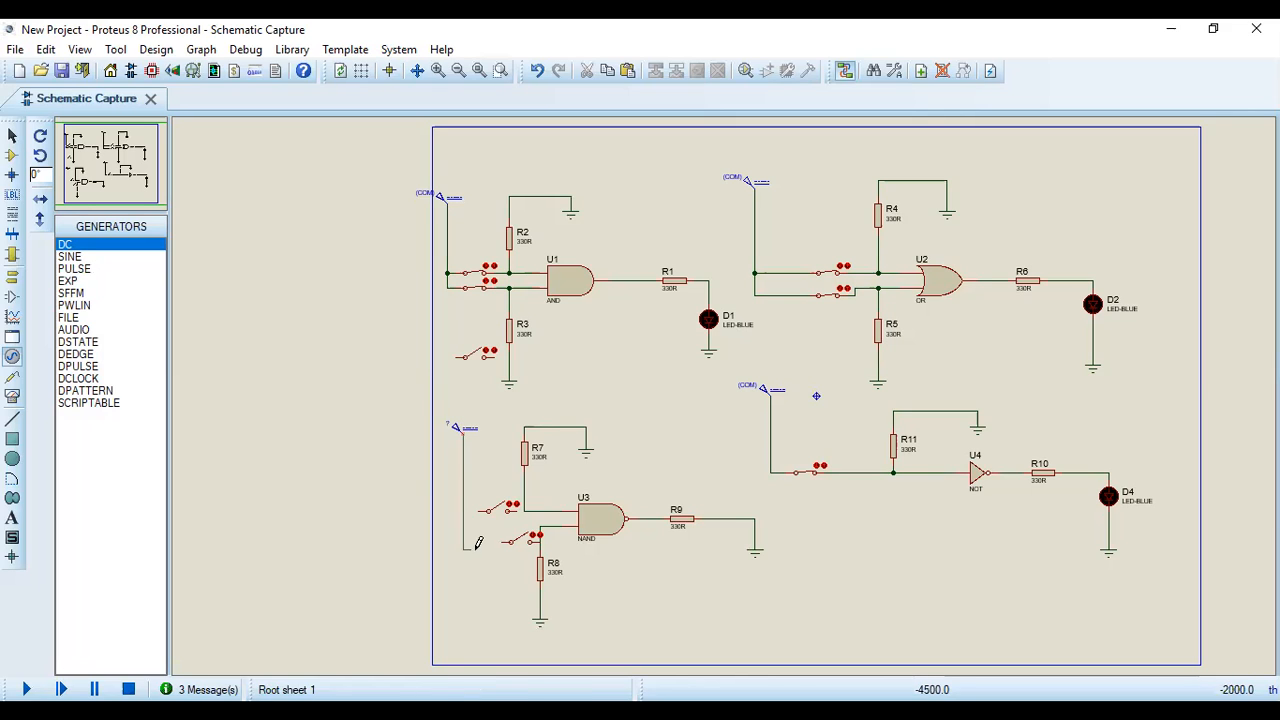
{"action": "left_click", "coordinate": [503, 541]}
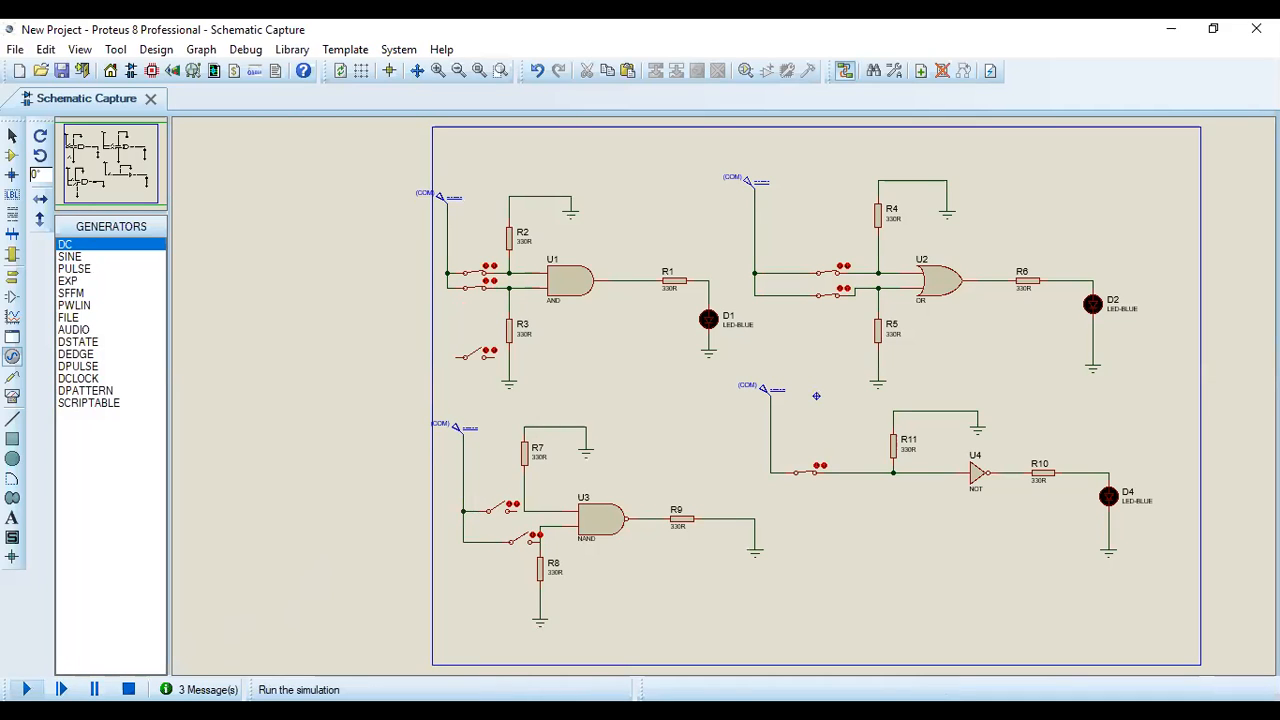
Step: Run and stop the simulation, and delete the wire between resistor R9 and its ground terminal in the NAND circuit
{"action": "left_click", "coordinate": [26, 689]}
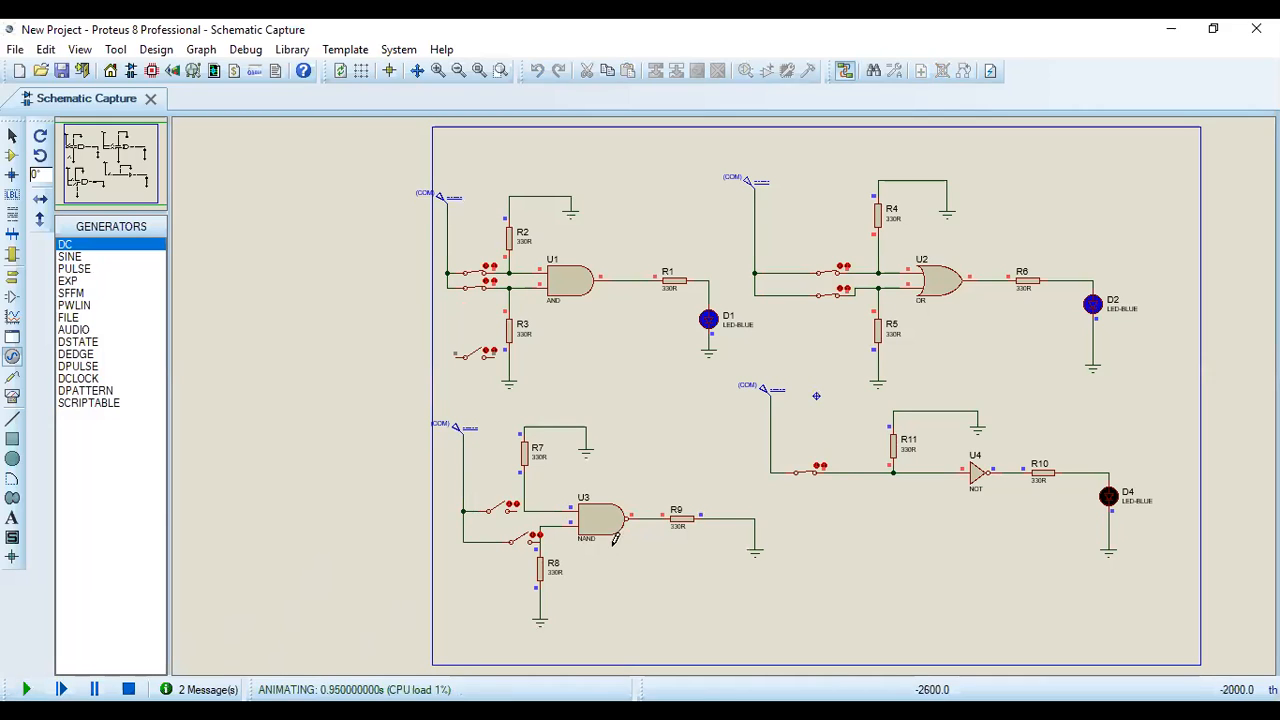
{"action": "left_click", "coordinate": [128, 689]}
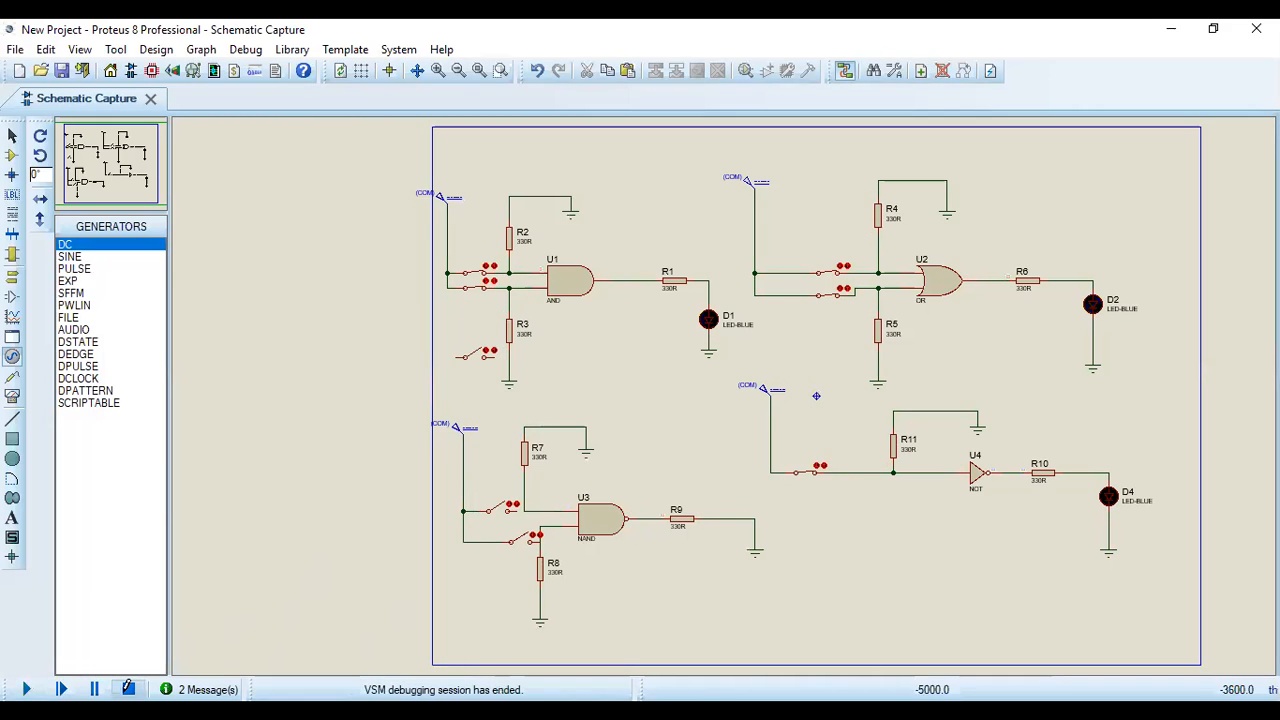
{"action": "right_click", "coordinate": [740, 516]}
{"action": "left_click", "coordinate": [795, 319]}
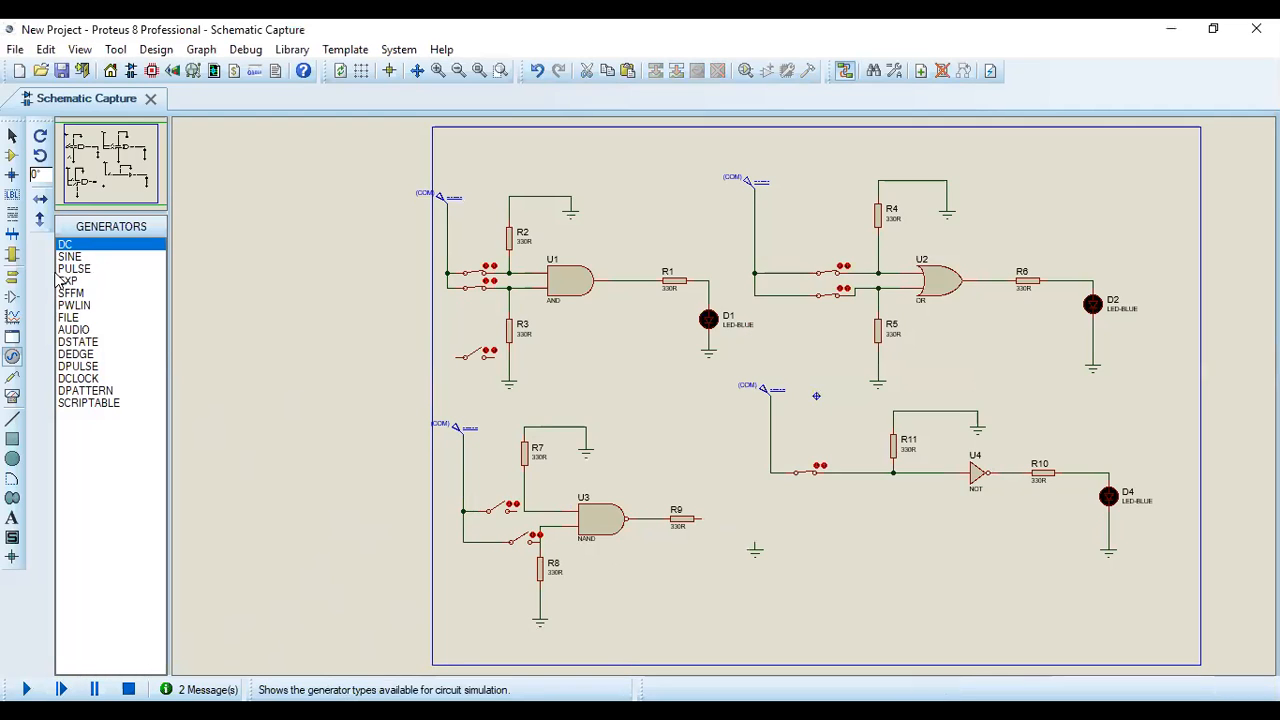
Step: Place a LED-BLUE just below the output end of resistor R9 and wire R9 to the LED's upper pin
{"action": "left_click", "coordinate": [12, 157]}
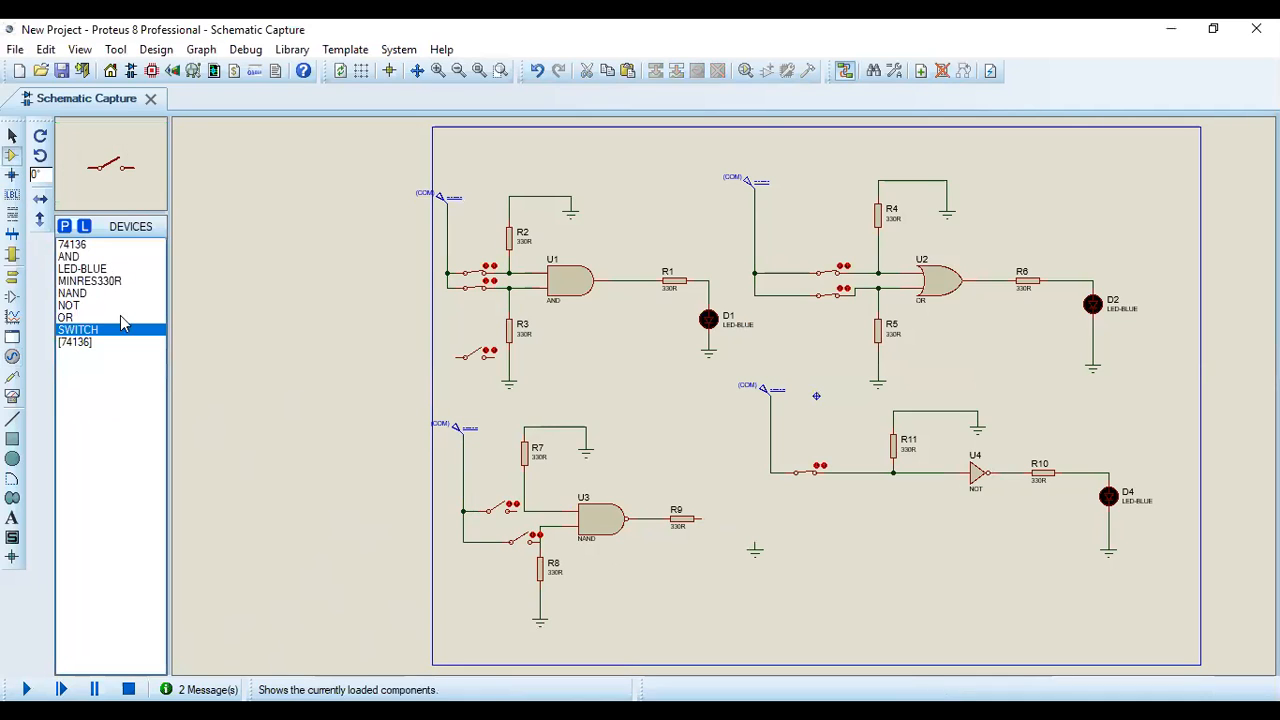
{"action": "left_click", "coordinate": [82, 269]}
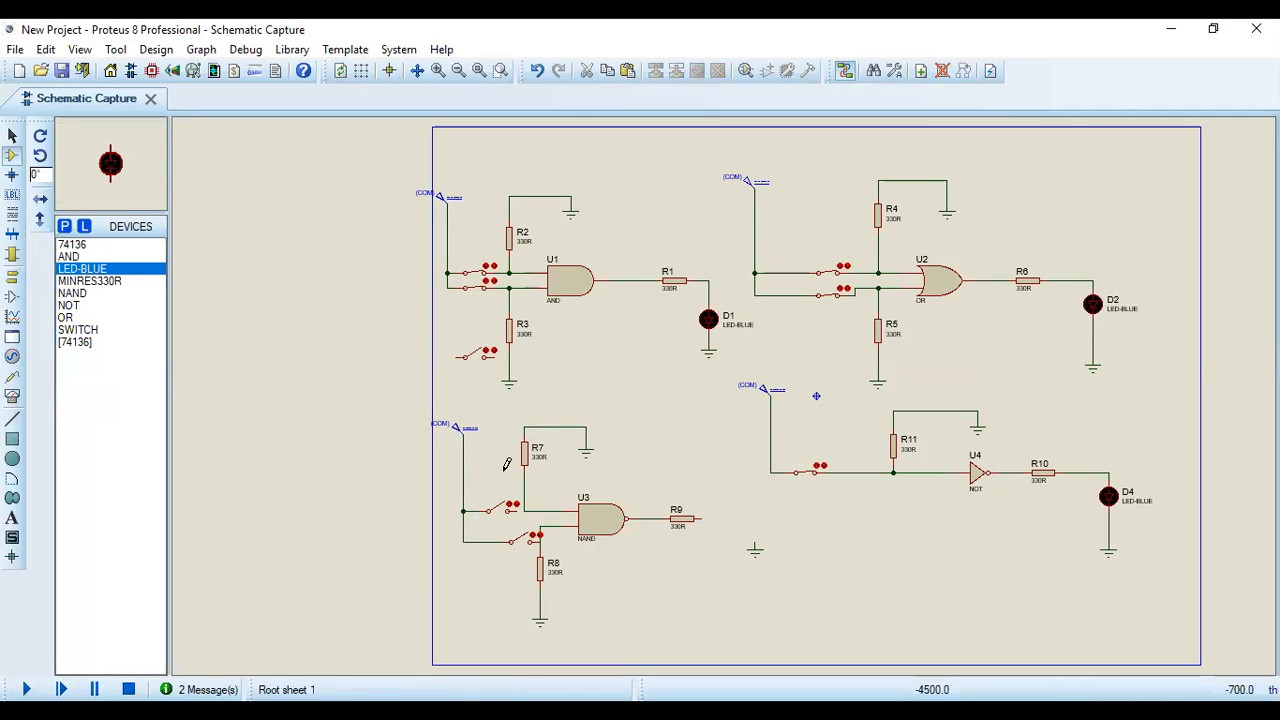
{"action": "left_click", "coordinate": [726, 534]}
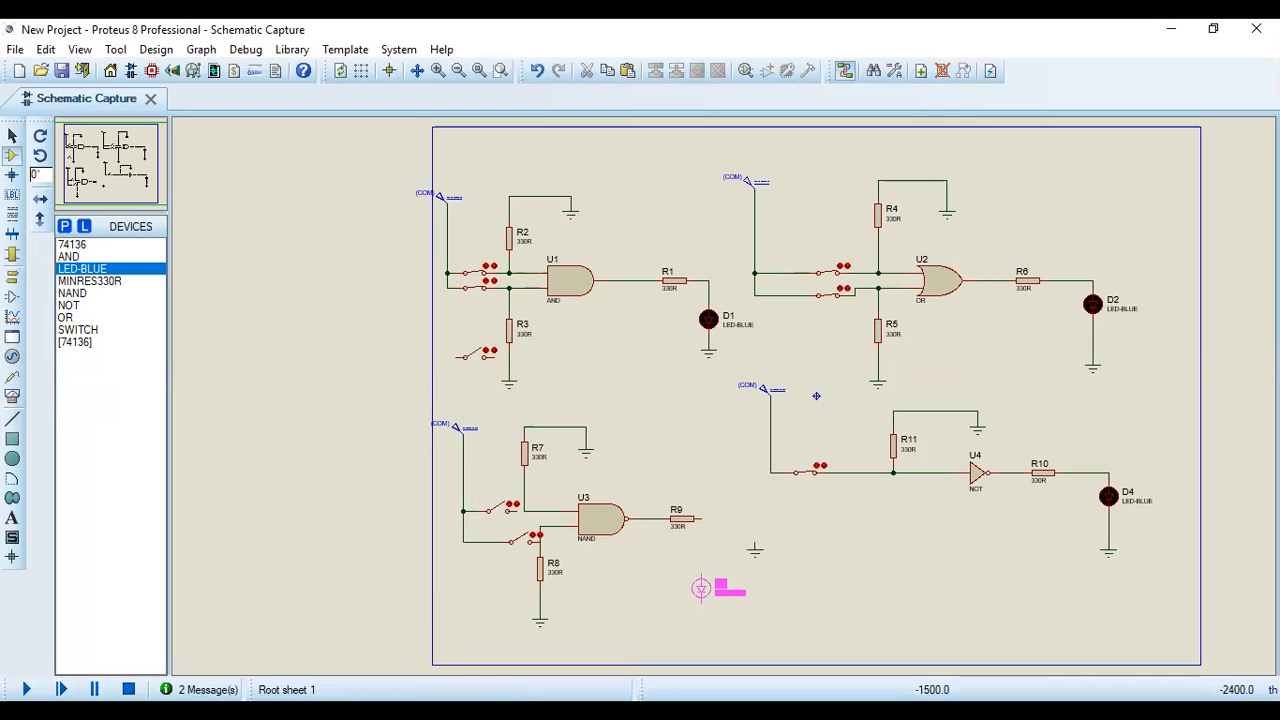
{"action": "left_click", "coordinate": [716, 557]}
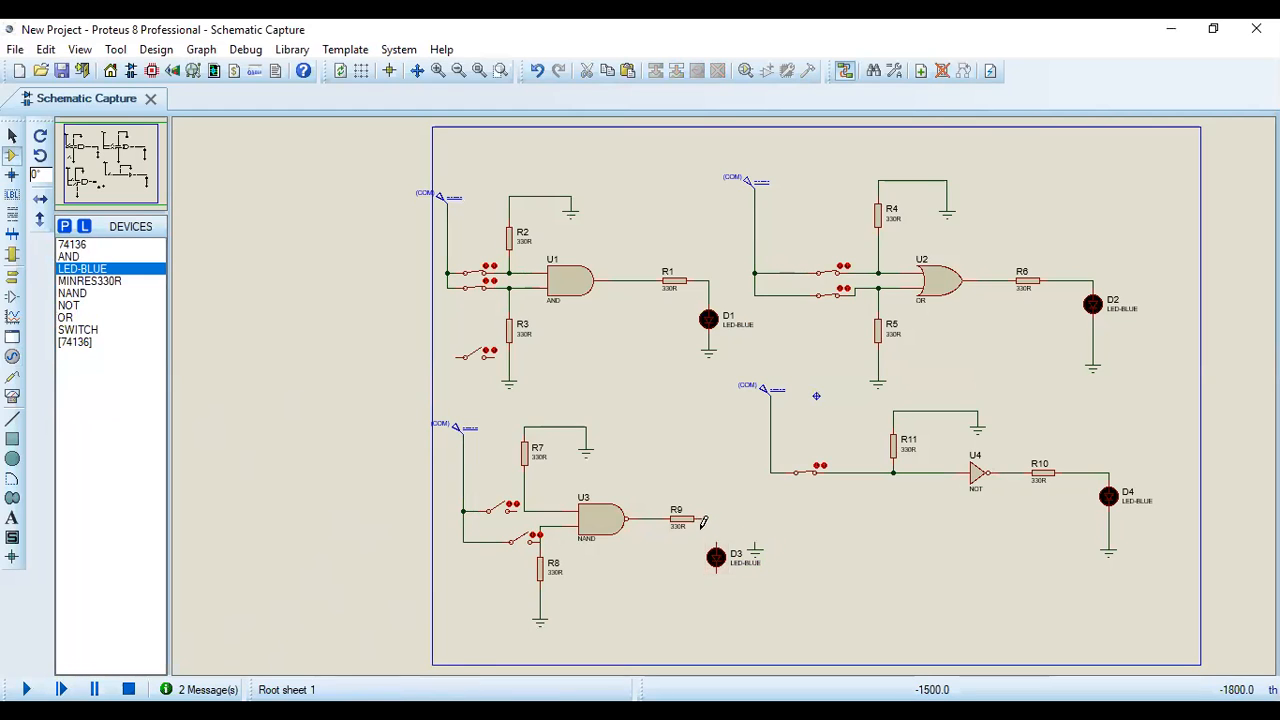
{"action": "left_click", "coordinate": [701, 517]}
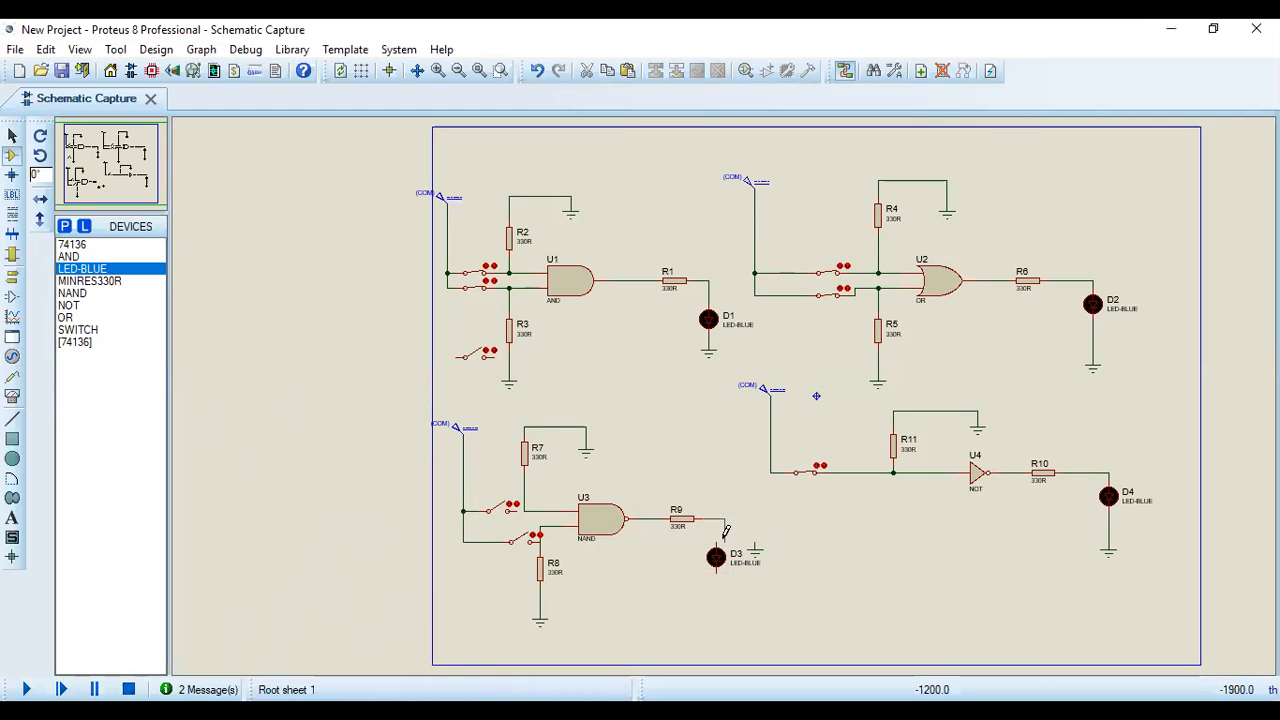
{"action": "left_click", "coordinate": [716, 545]}
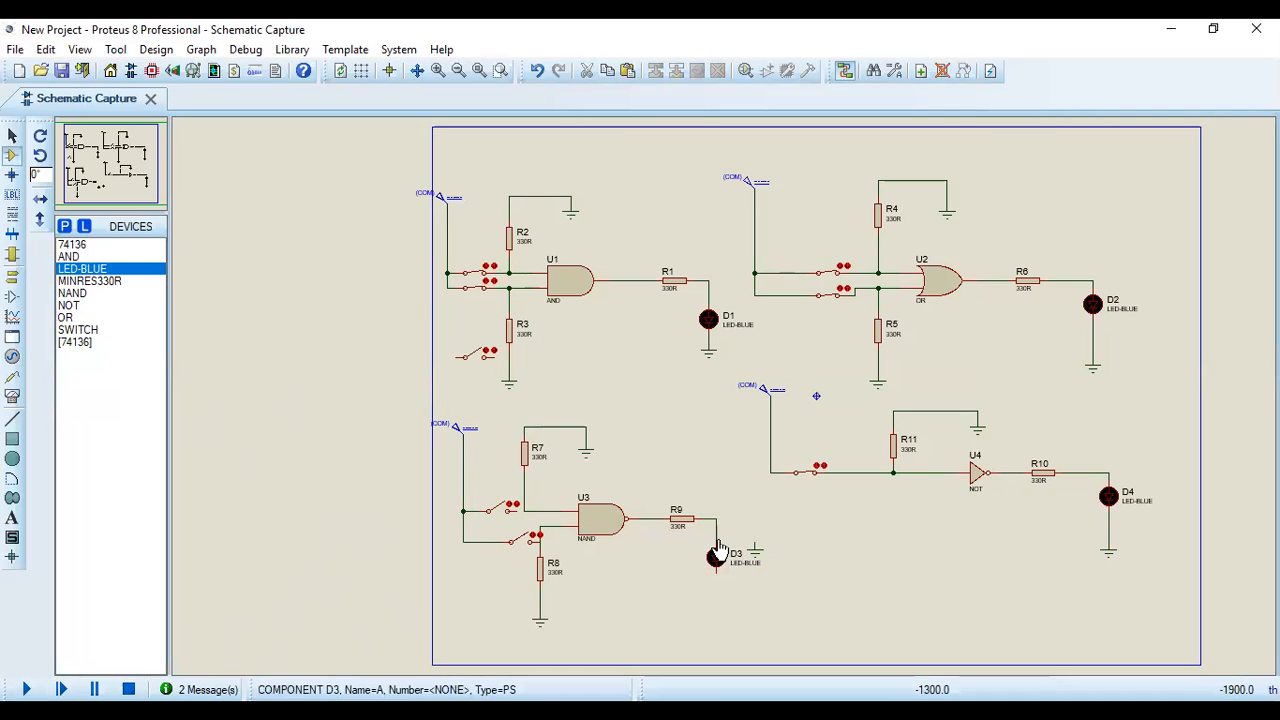
Step: Move the loose ground terminal below LED D3, connect it to the LED's lower pin, and run the simulation
{"action": "right_click", "coordinate": [770, 546]}
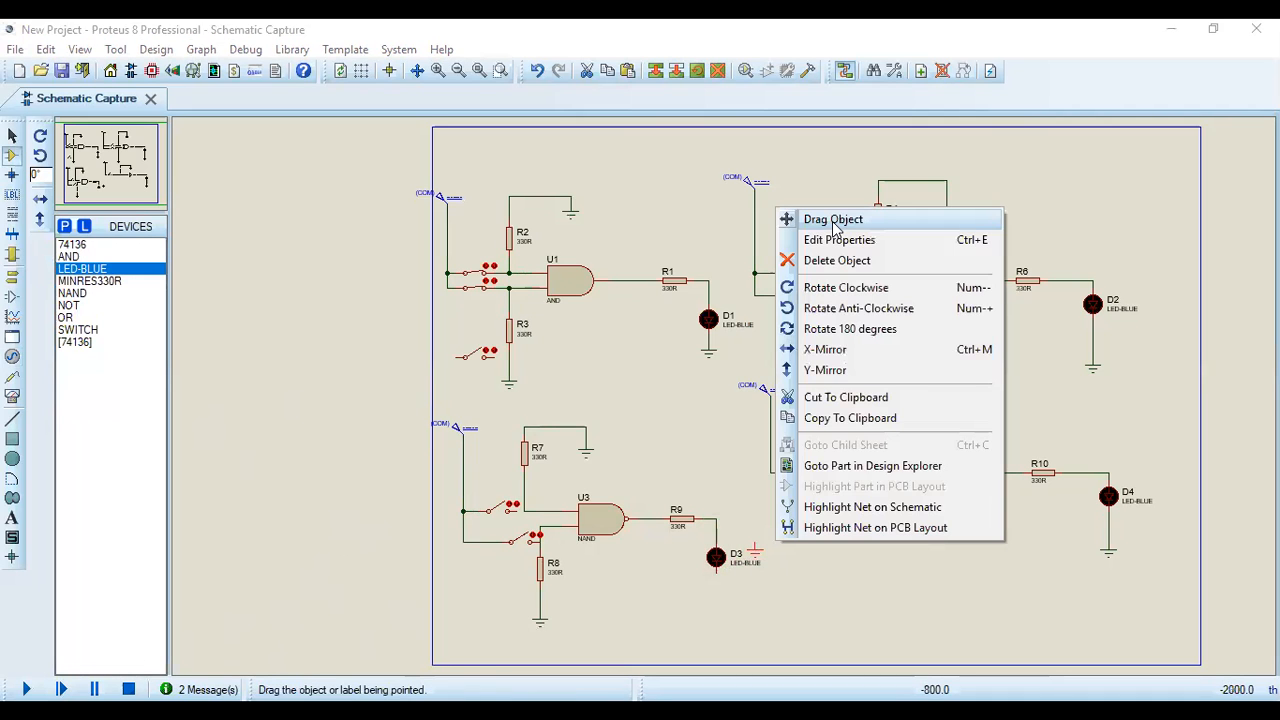
{"action": "left_click", "coordinate": [833, 219]}
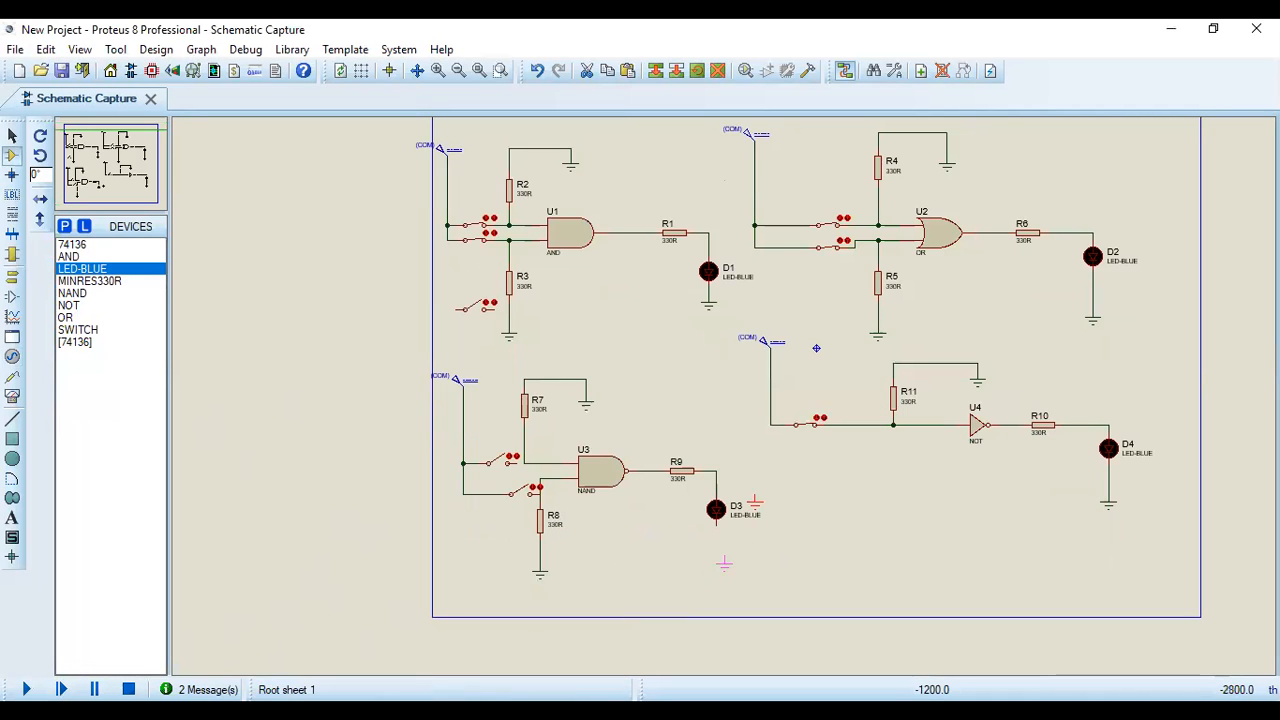
{"action": "left_click", "coordinate": [716, 516]}
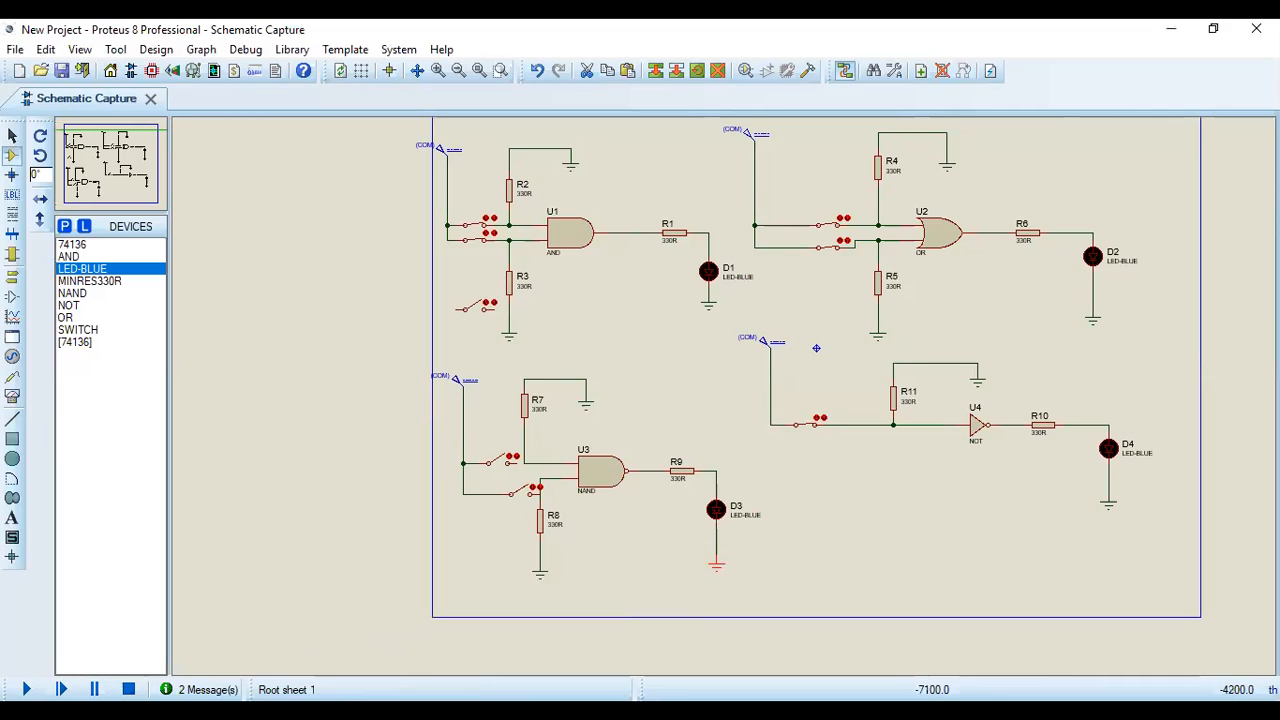
{"action": "left_click", "coordinate": [26, 689]}
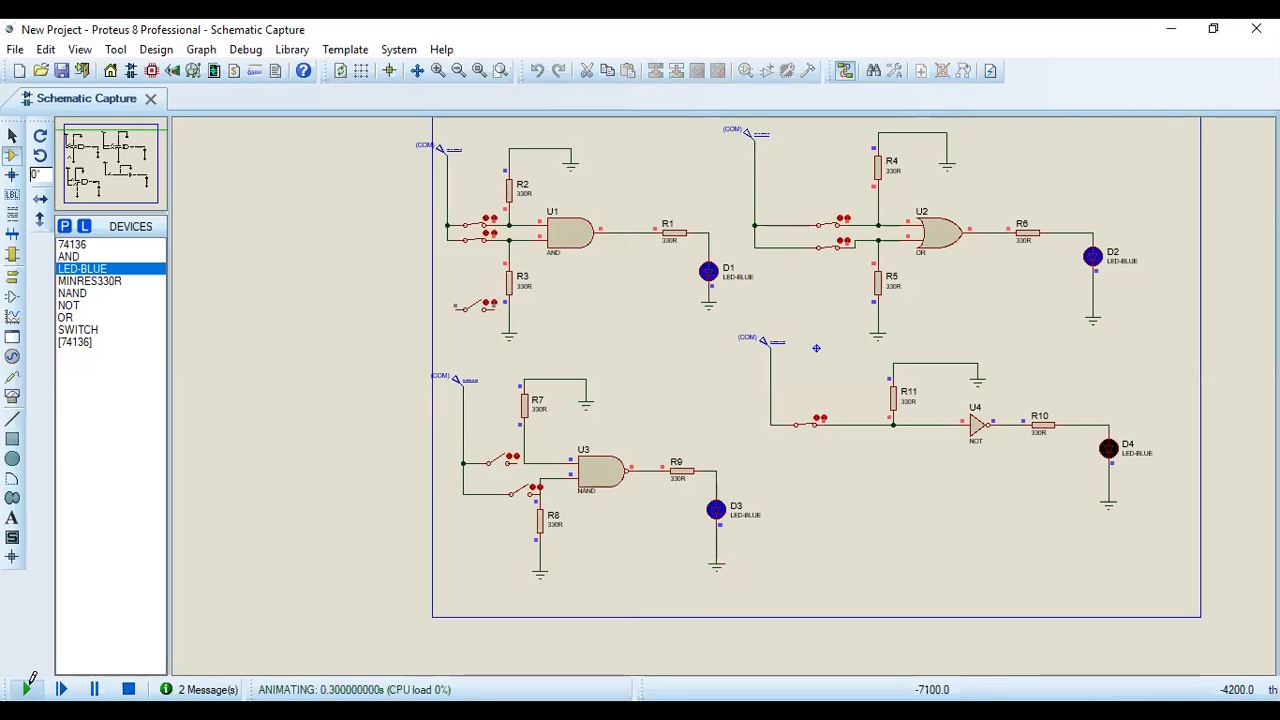
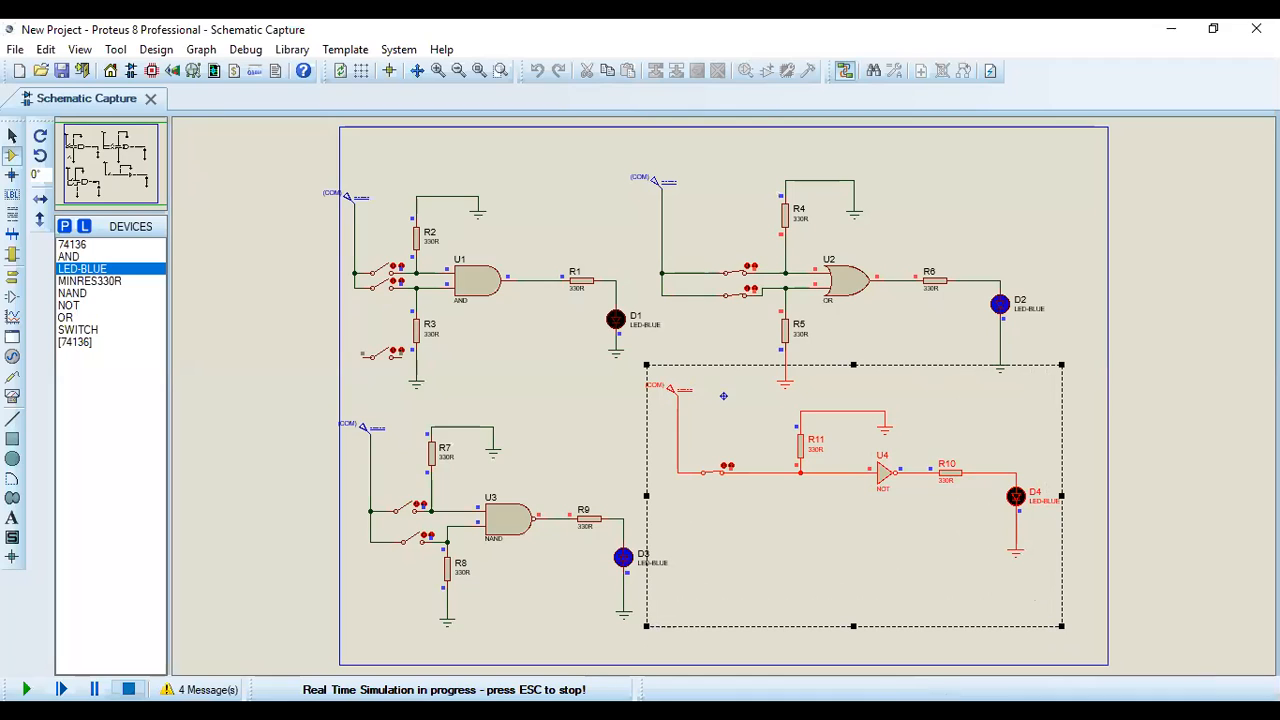
Step: Stop the simulation and delete the selected NOT gate circuit
{"action": "left_click", "coordinate": [129, 686]}
{"action": "key", "text": "Delete"}
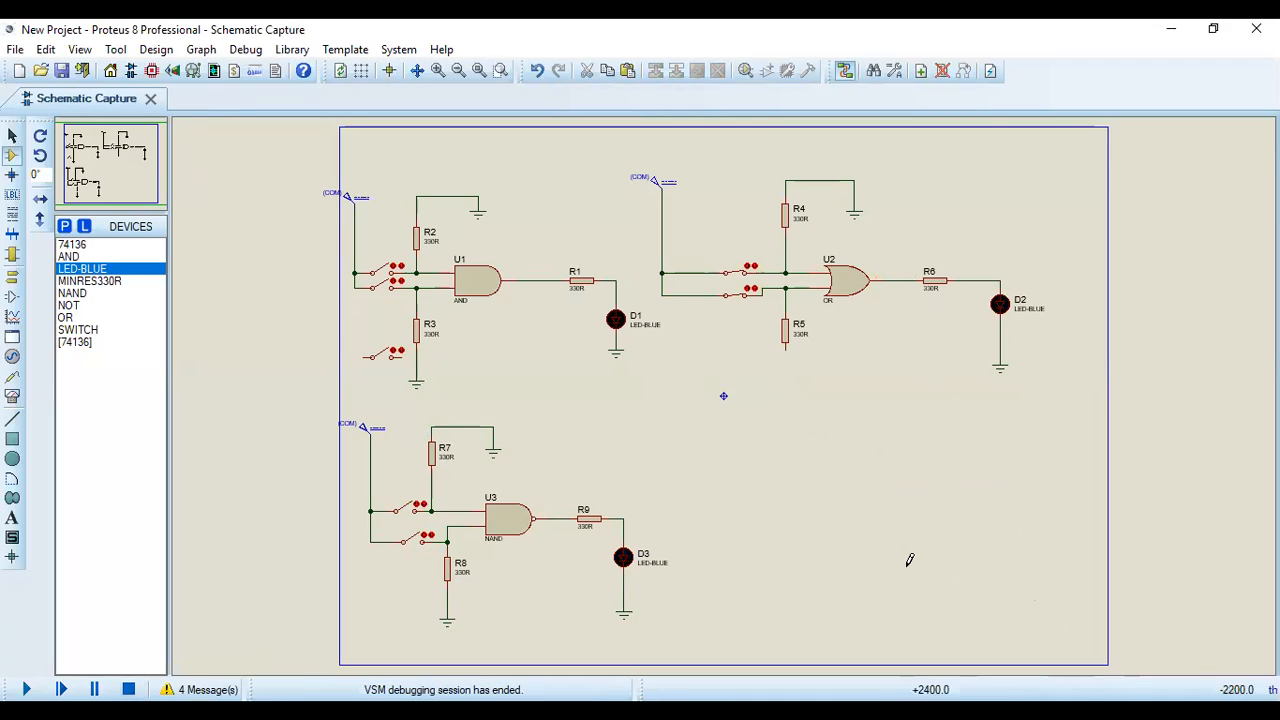
Step: Find the NOR gate in the device library with the keyword "nor" and place it in the cleared area below the OR circuit
{"action": "left_click", "coordinate": [66, 228]}
{"action": "left_click", "coordinate": [264, 176]}
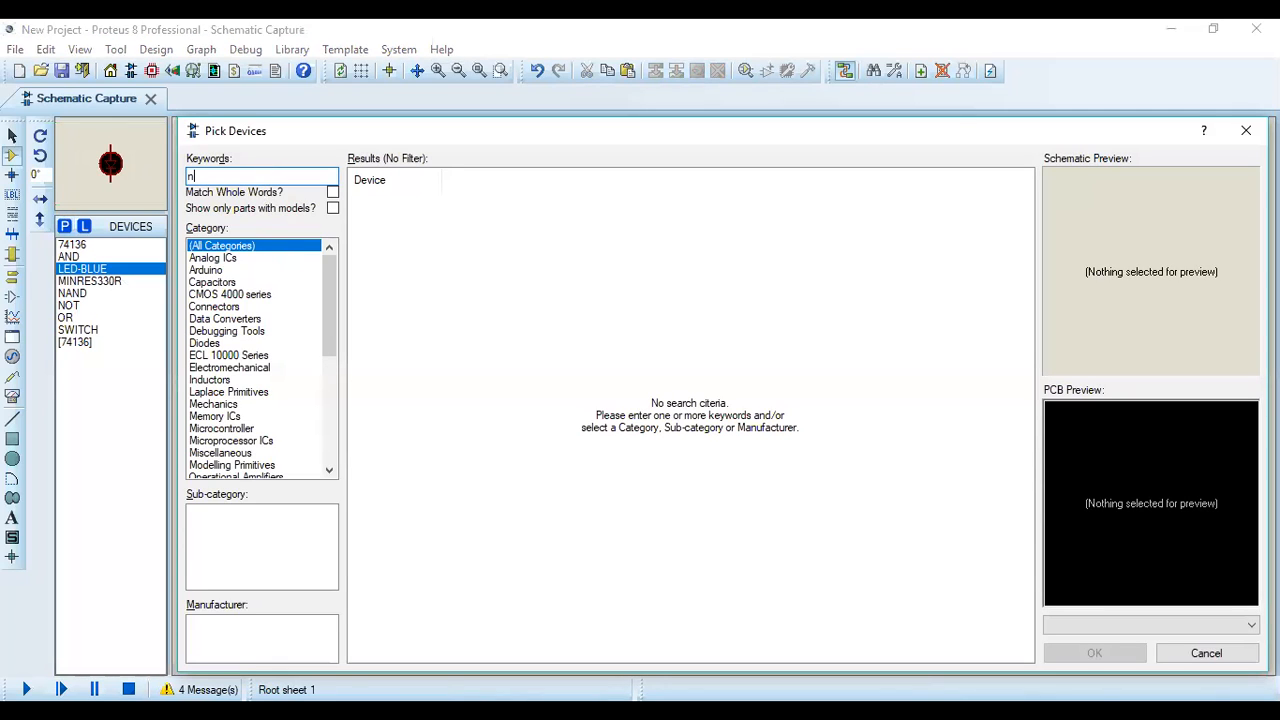
{"action": "type", "text": "nor"}
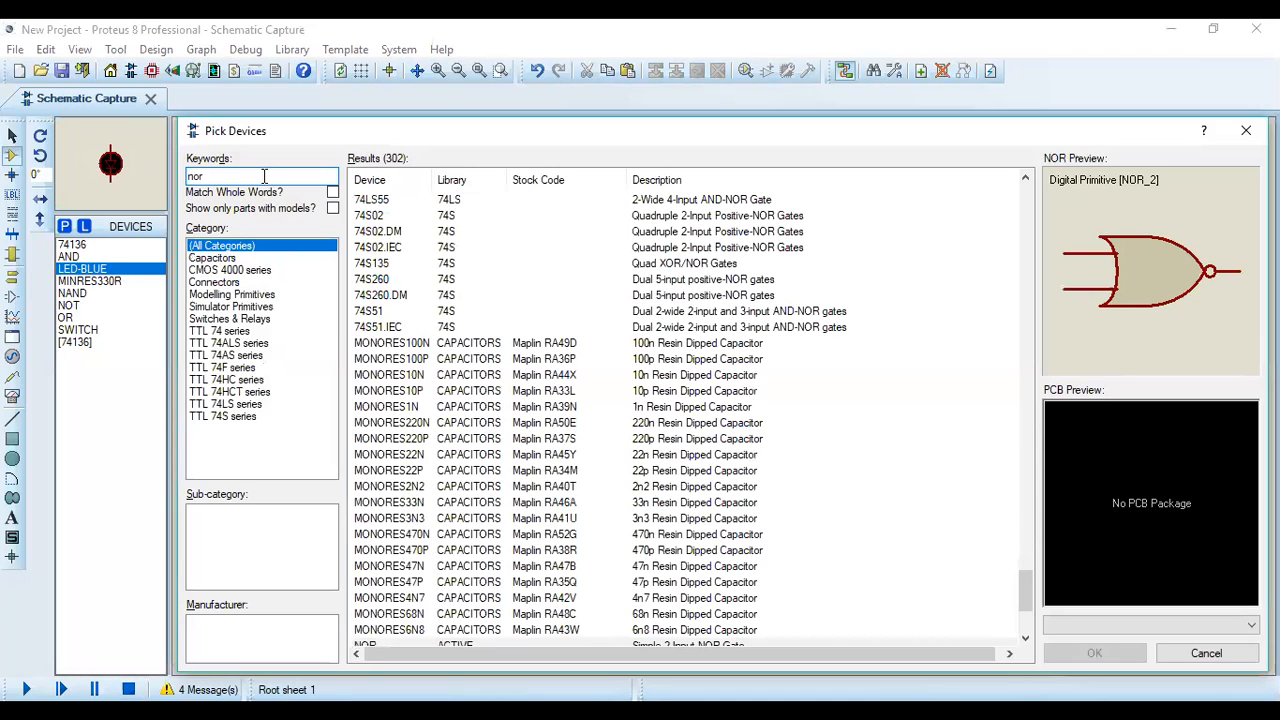
{"action": "key", "text": "Return"}
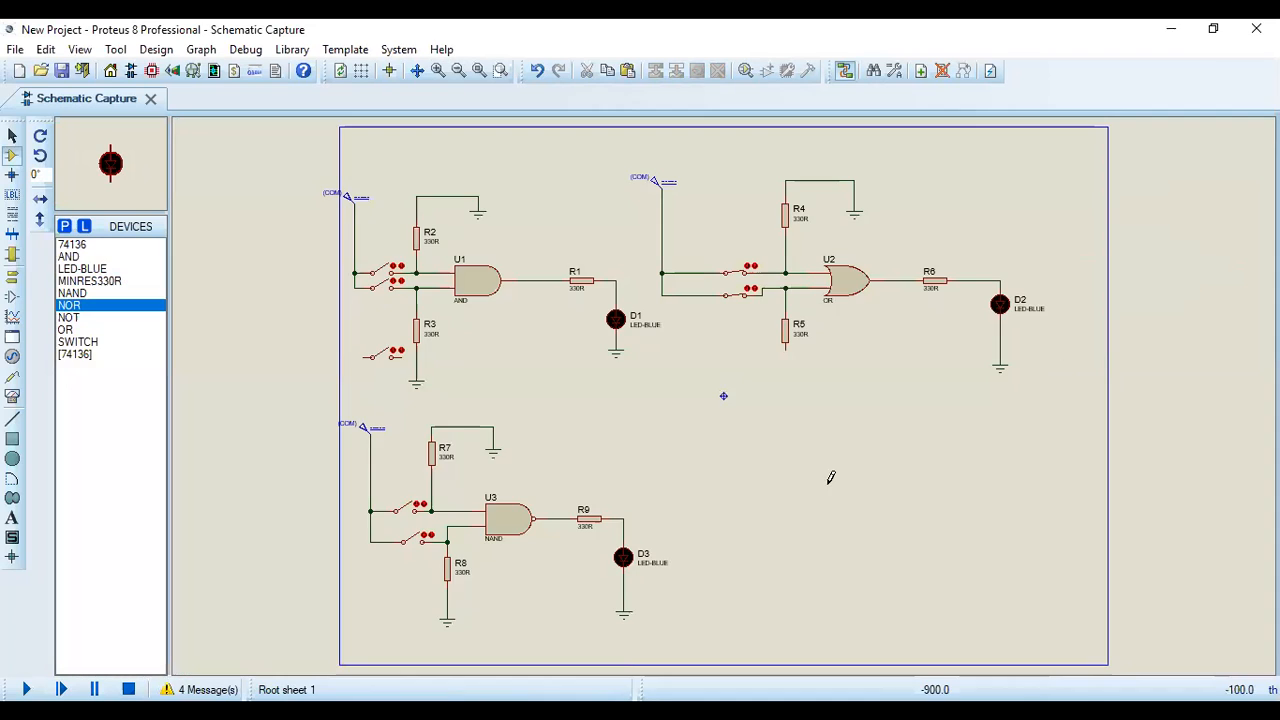
{"action": "left_click", "coordinate": [893, 474]}
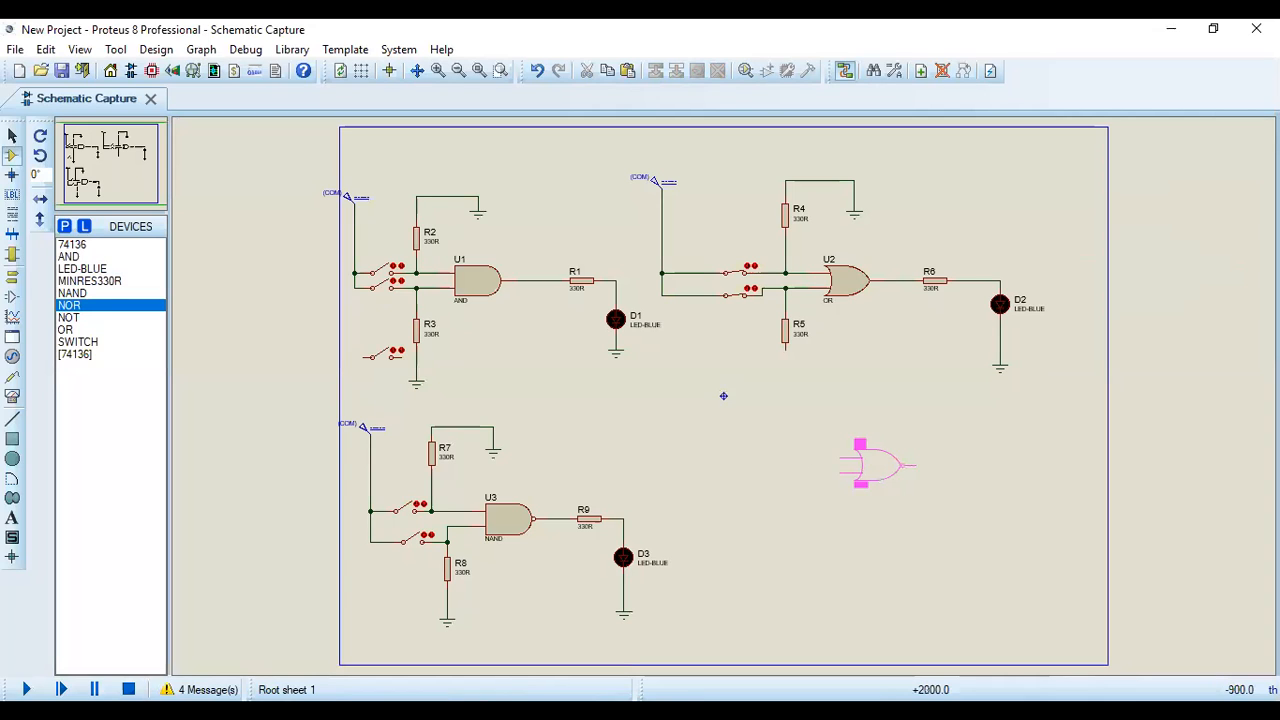
{"action": "left_click", "coordinate": [877, 466]}
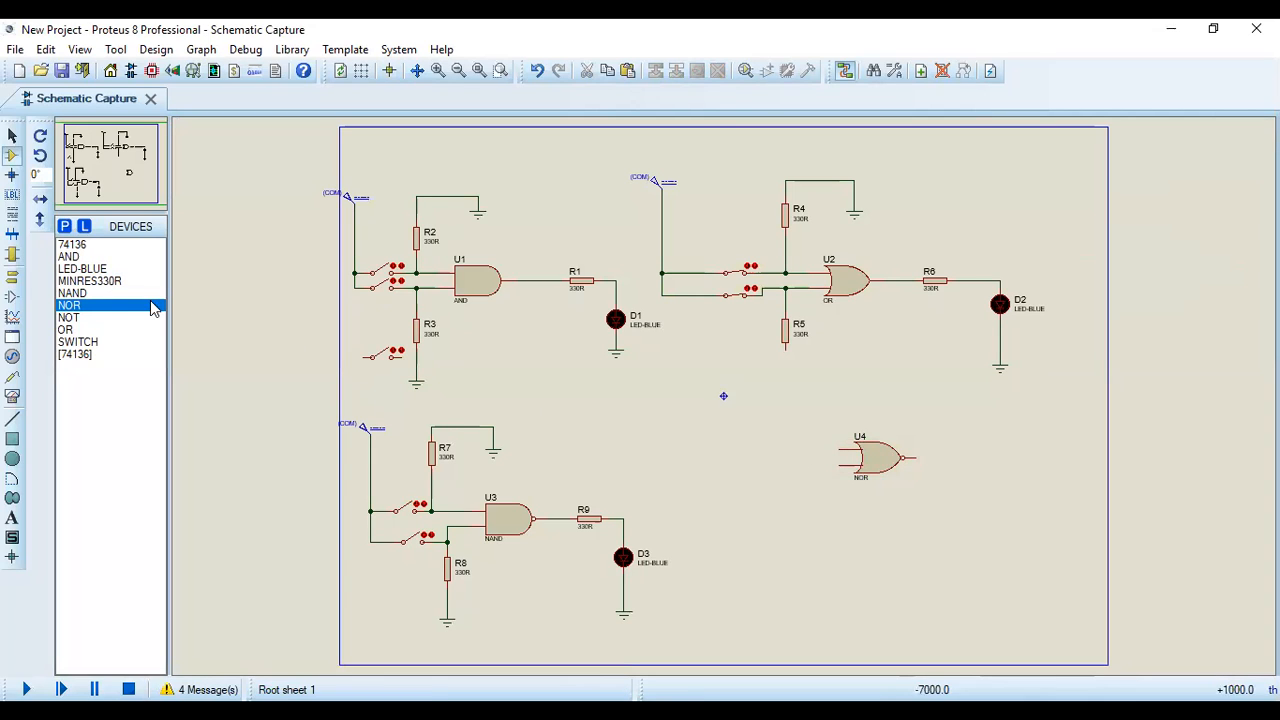
Step: Place three MINRES330R resistors around the NOR gate: one above and one below its input side, and one at its output
{"action": "left_click", "coordinate": [96, 283]}
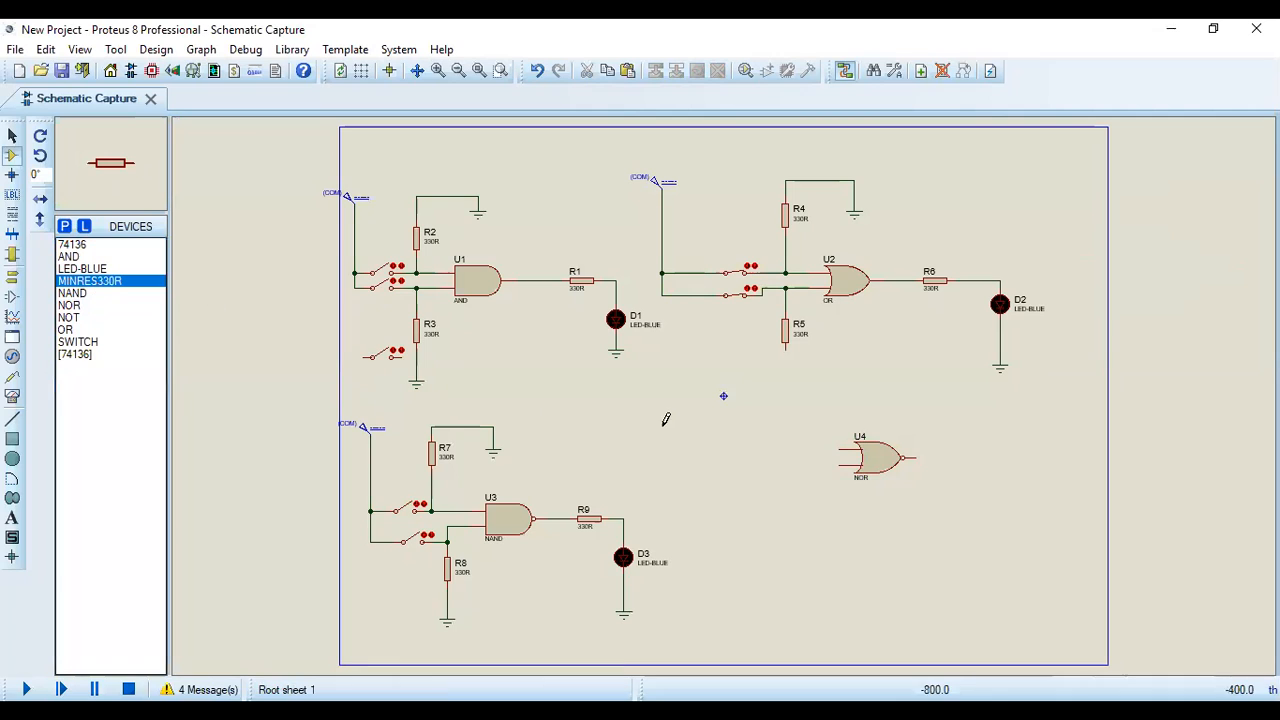
{"action": "left_click", "coordinate": [770, 418]}
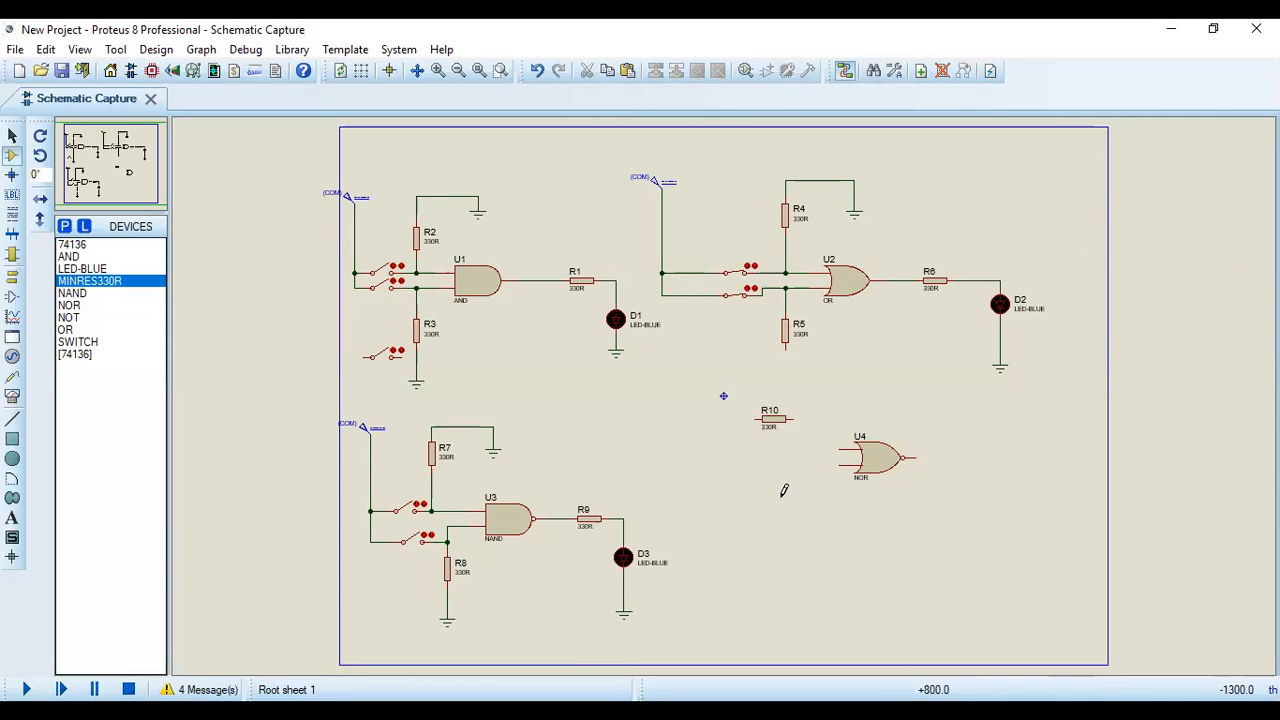
{"action": "left_click", "coordinate": [785, 494]}
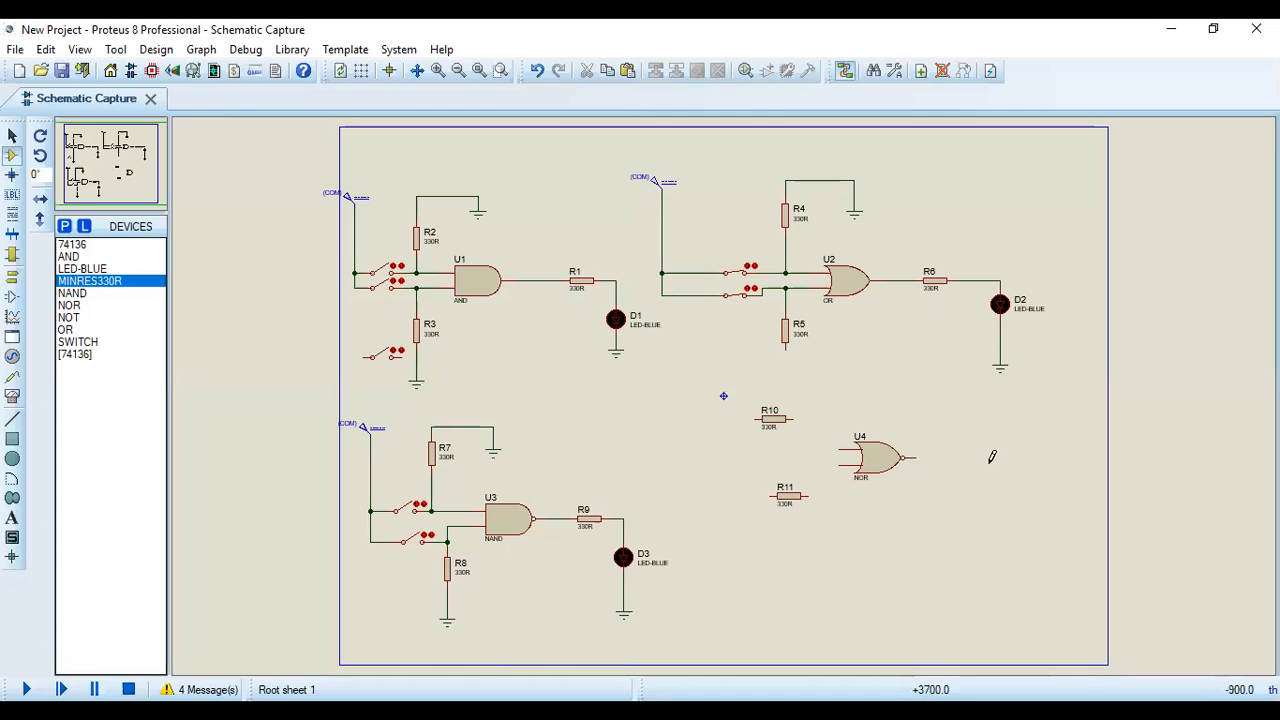
{"action": "left_click", "coordinate": [957, 457]}
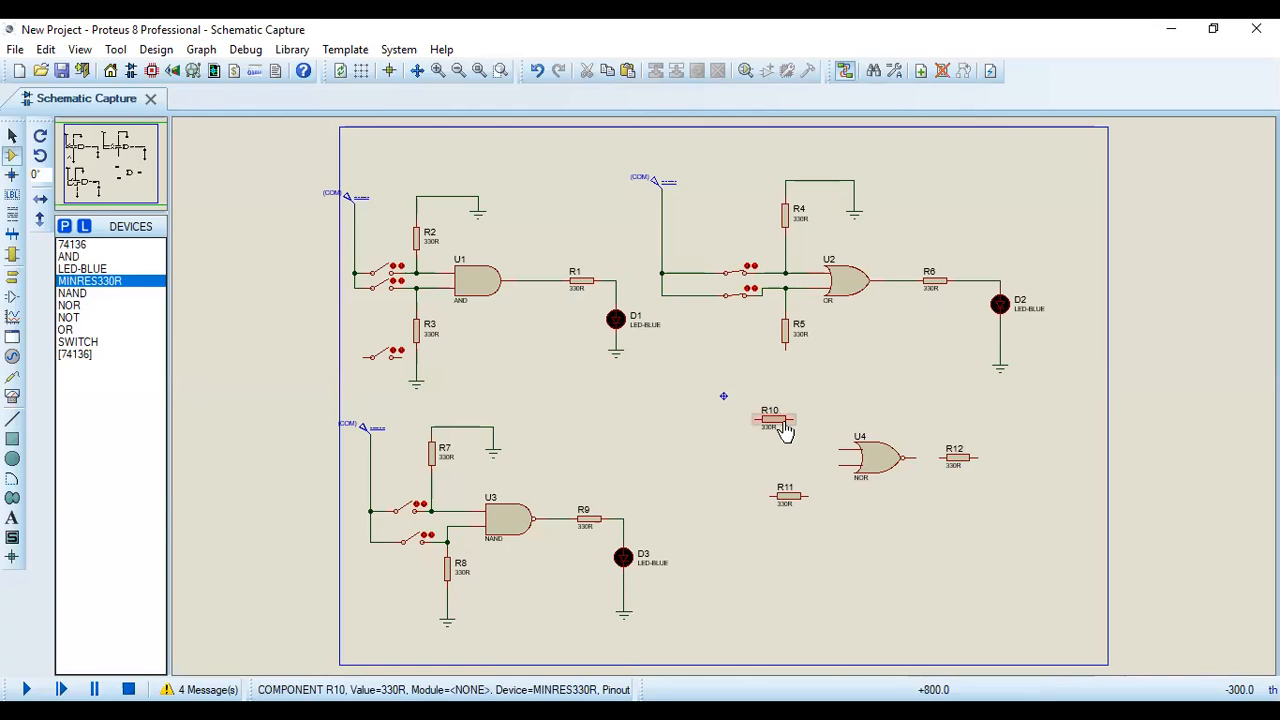
Step: Rotate the NOR circuit's two input-side resistors, R10 and R11, clockwise so they stand vertically
{"action": "left_click", "coordinate": [786, 430]}
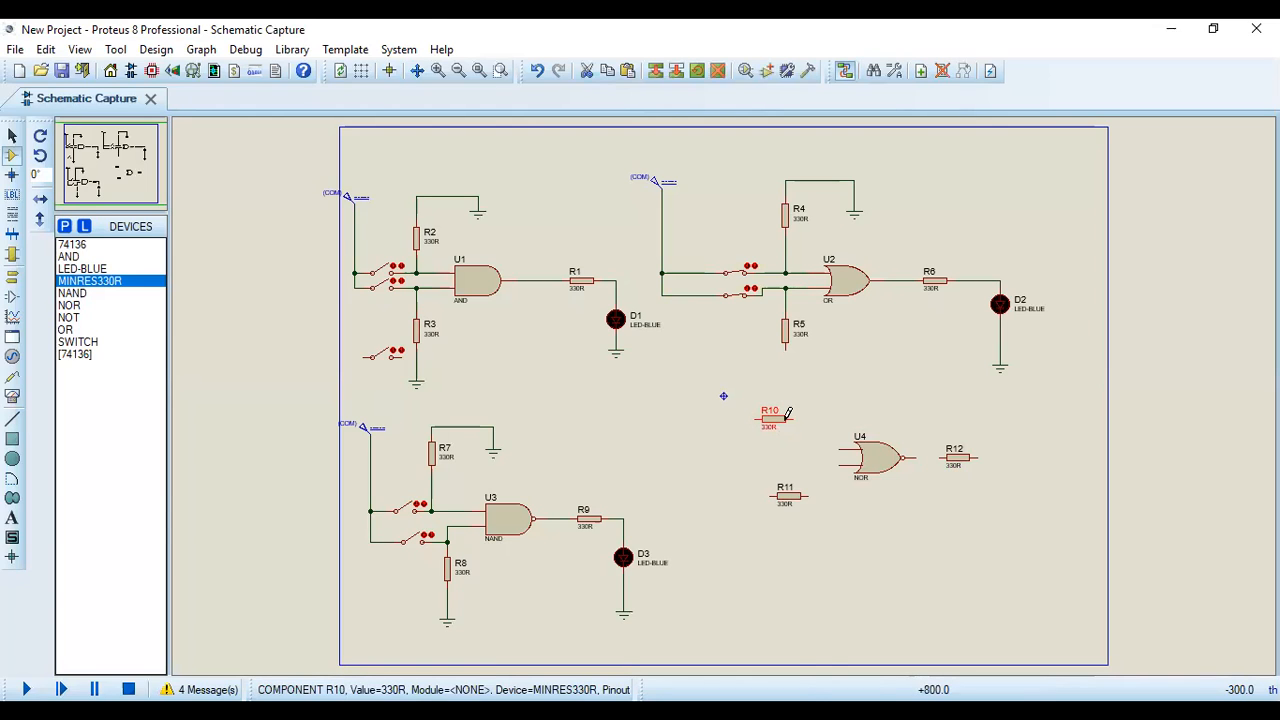
{"action": "right_click", "coordinate": [789, 414]}
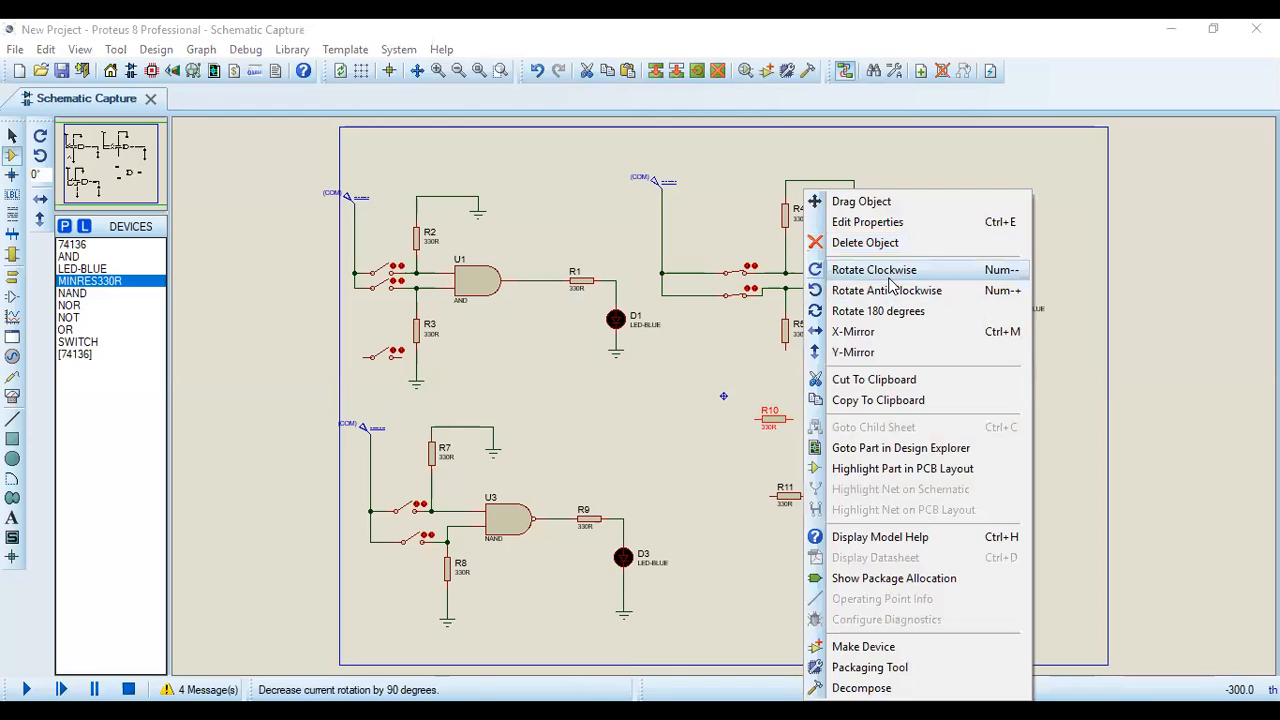
{"action": "left_click", "coordinate": [889, 280]}
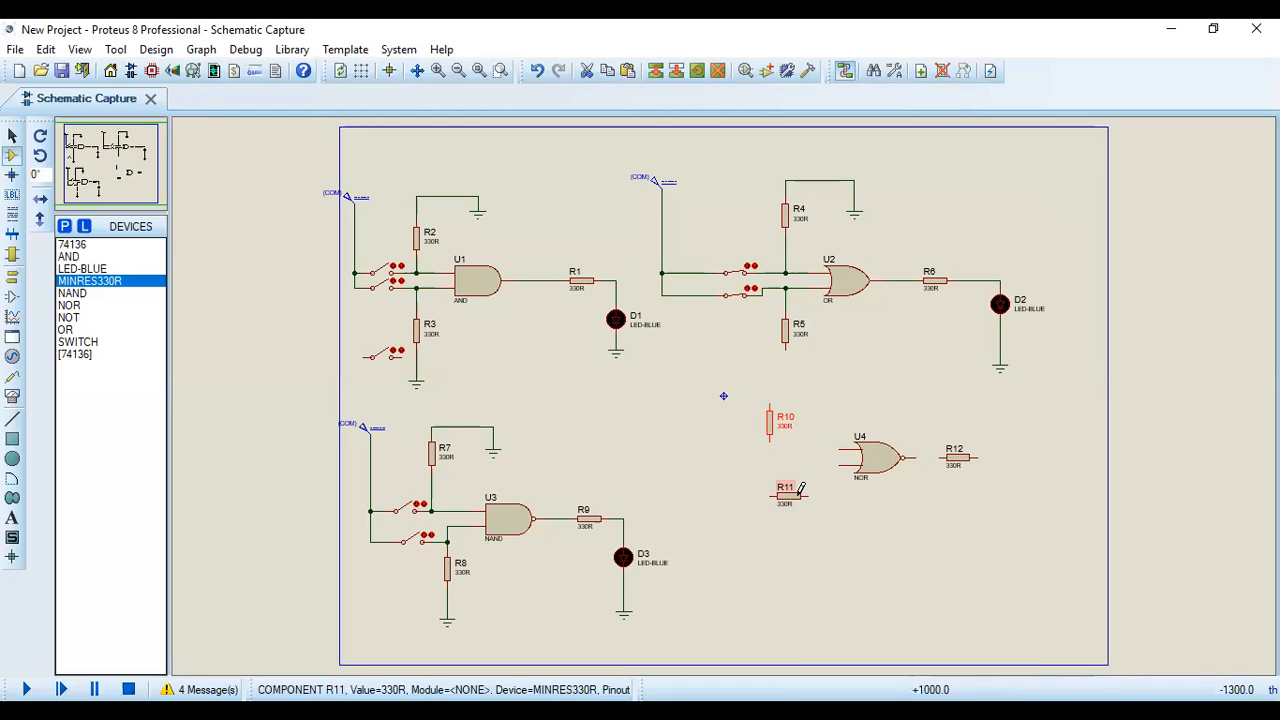
{"action": "right_click", "coordinate": [796, 500]}
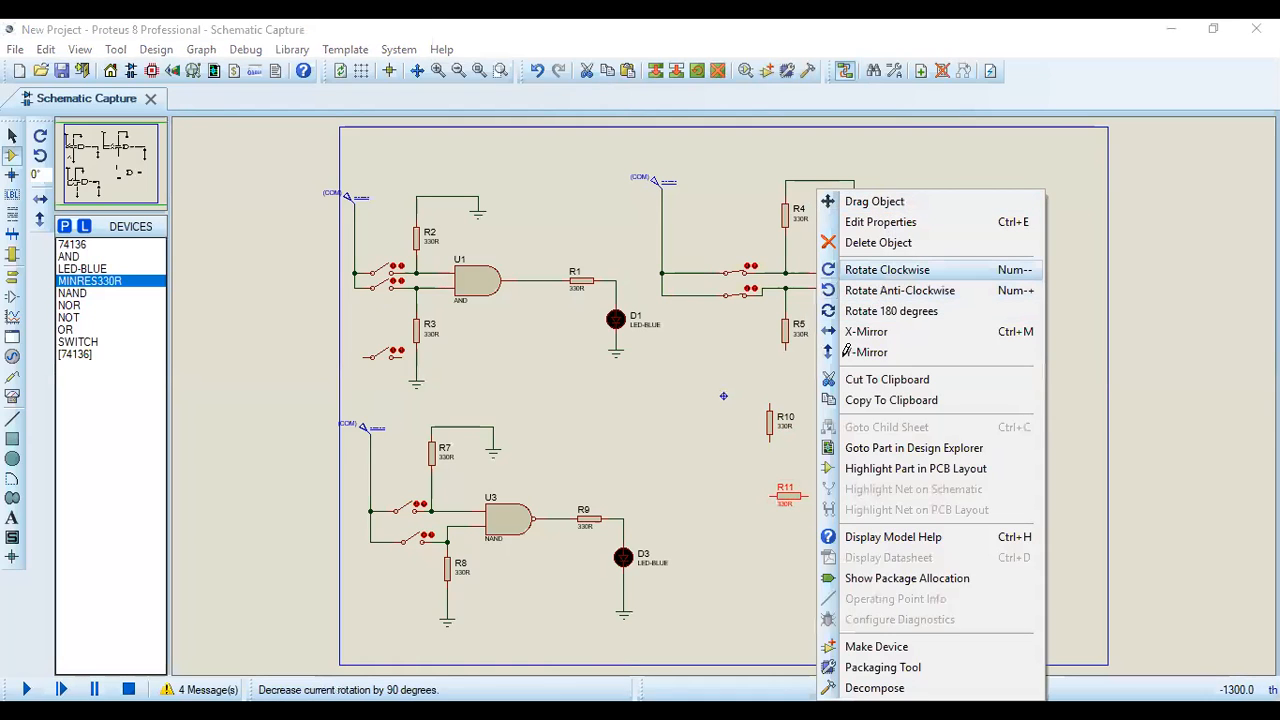
Step: Wire R10 to the NOR gate's upper input, R11 to its lower input, and R12 to its output
{"action": "left_click", "coordinate": [778, 439]}
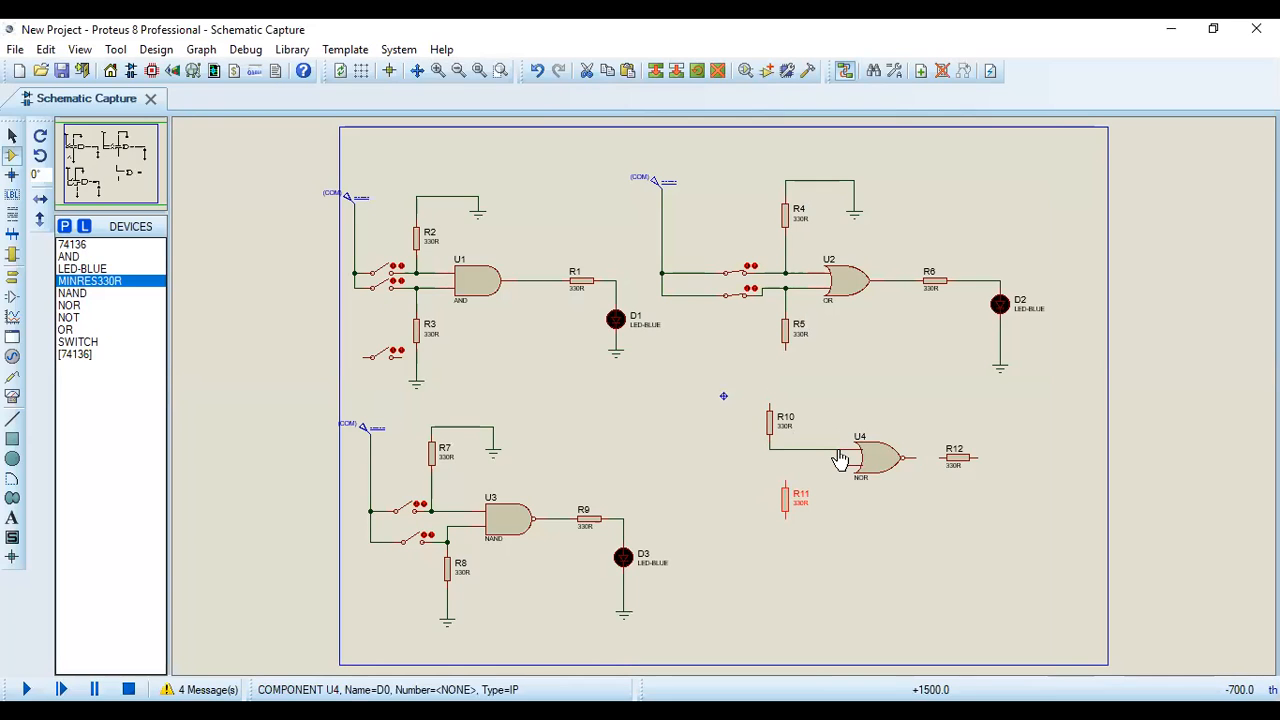
{"action": "left_click", "coordinate": [828, 457]}
{"action": "left_click", "coordinate": [786, 482]}
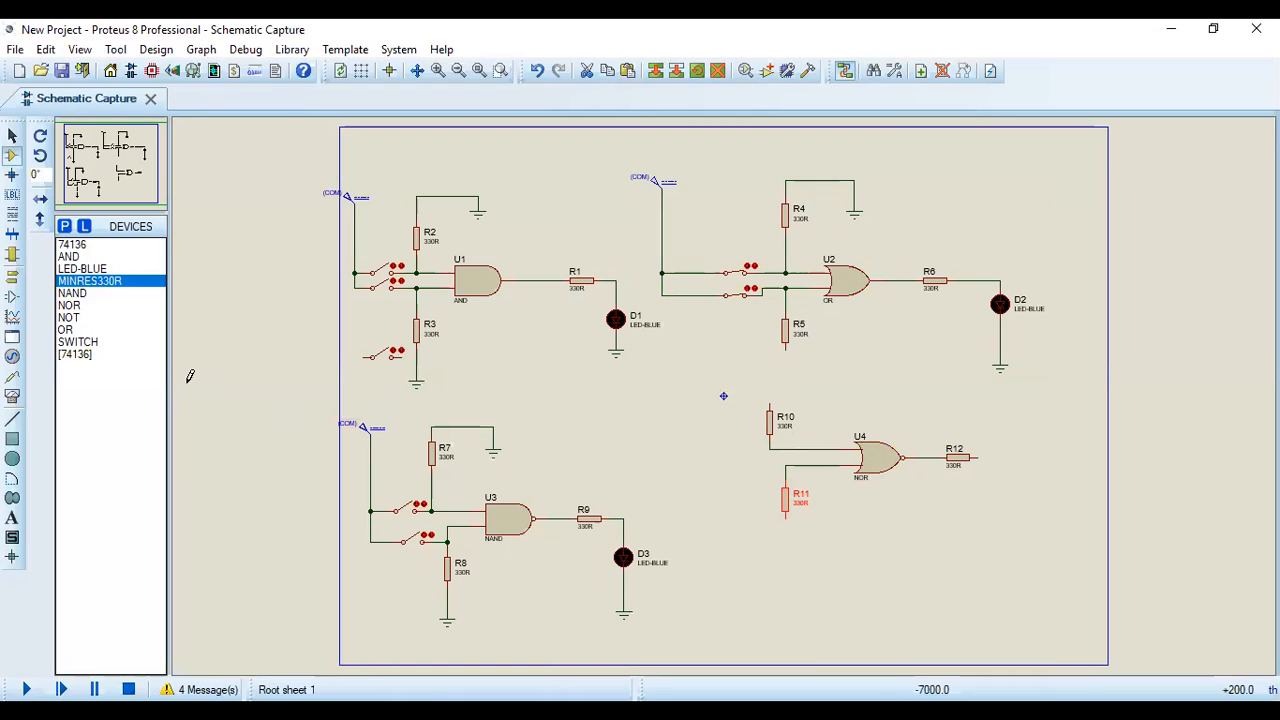
Step: Place a ground terminal below and beyond the output resistor R12 of the NOR circuit
{"action": "left_click", "coordinate": [13, 256]}
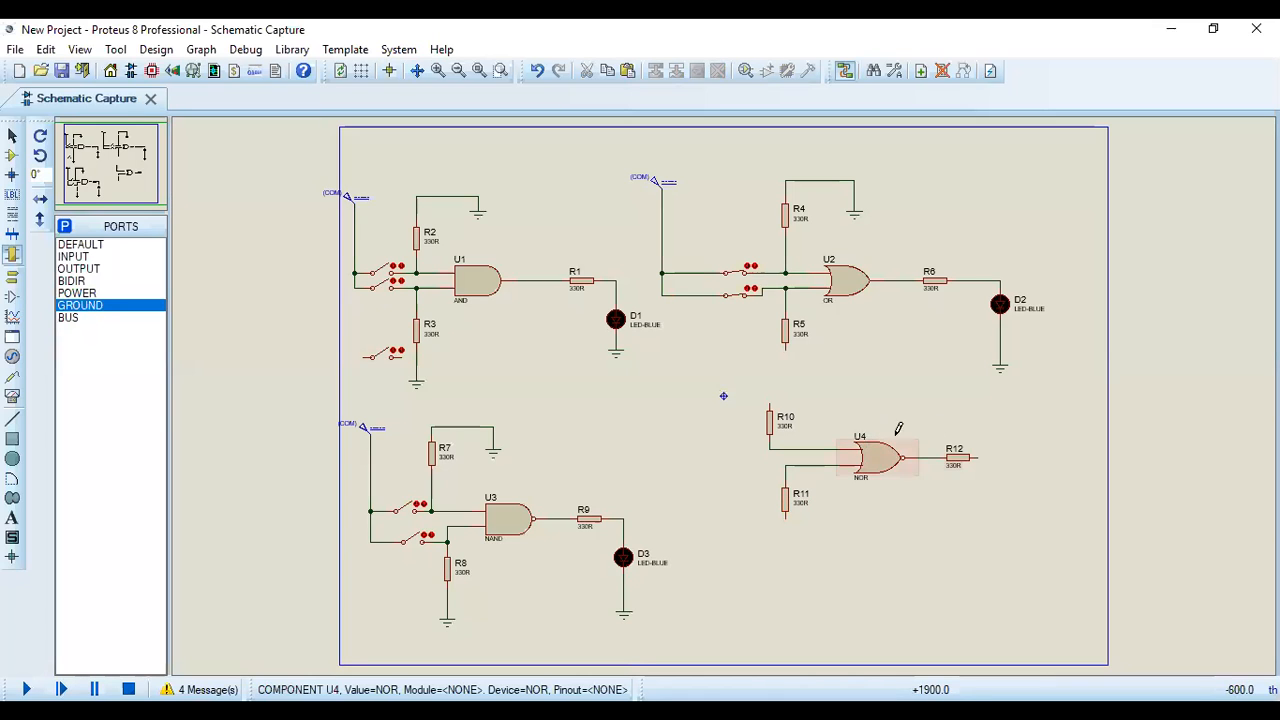
{"action": "right_click", "coordinate": [1119, 514]}
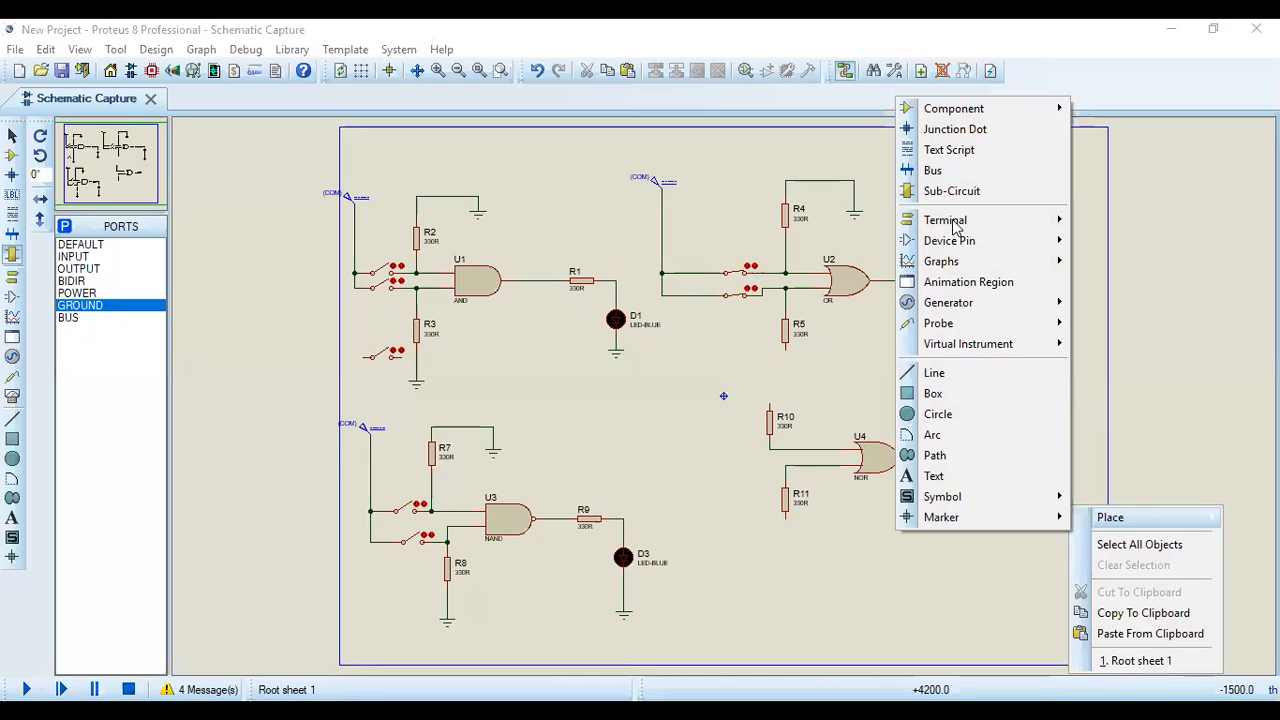
{"action": "mouse_move", "coordinate": [905, 233]}
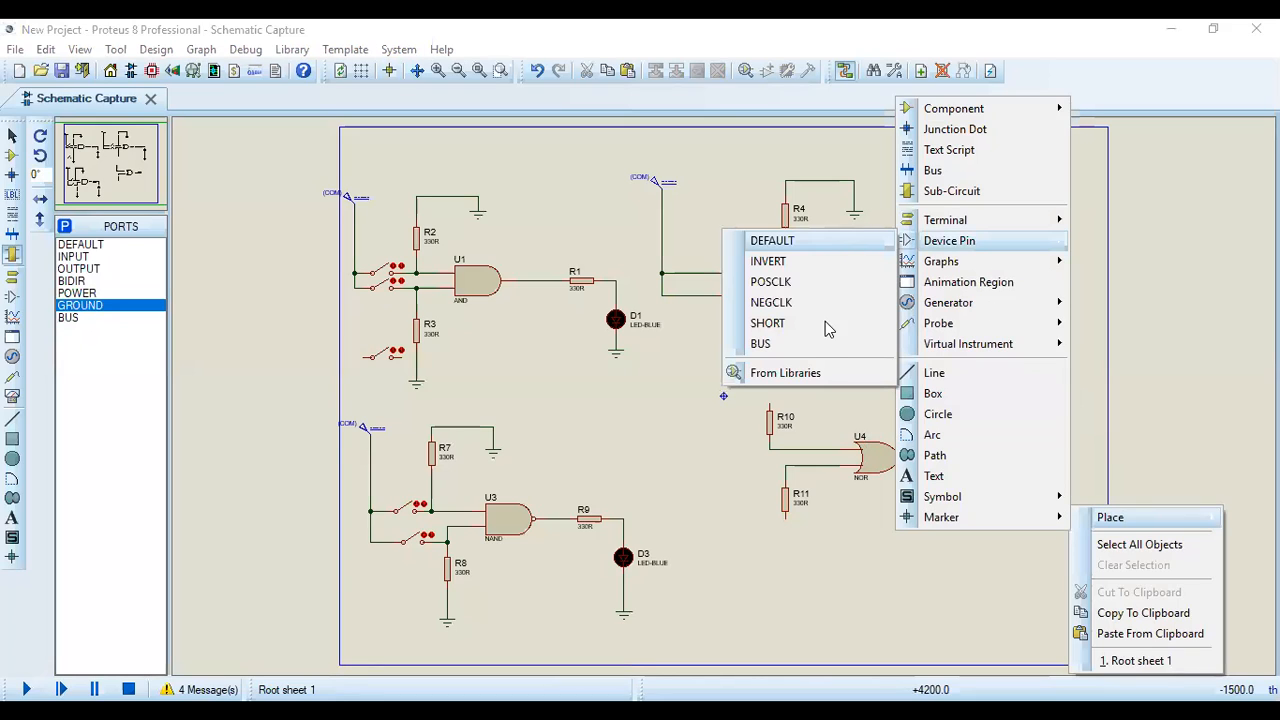
{"action": "mouse_move", "coordinate": [822, 322]}
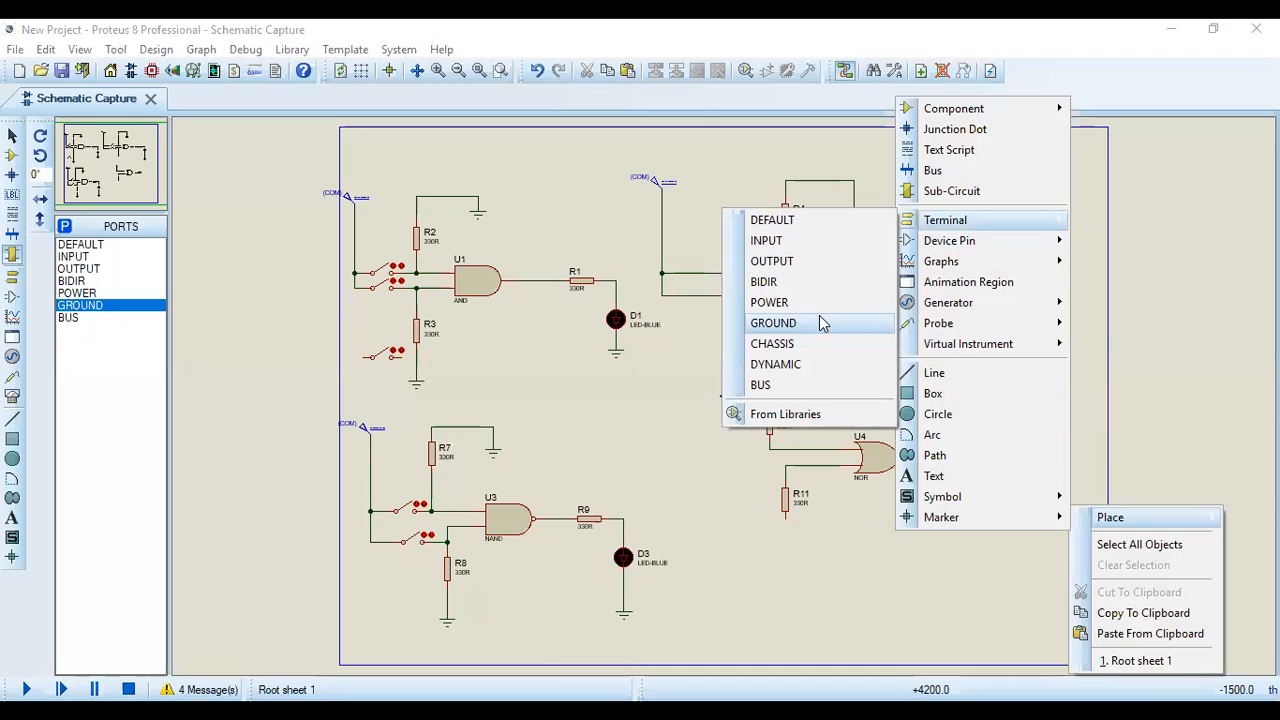
{"action": "left_click", "coordinate": [822, 322]}
{"action": "left_click", "coordinate": [1000, 497]}
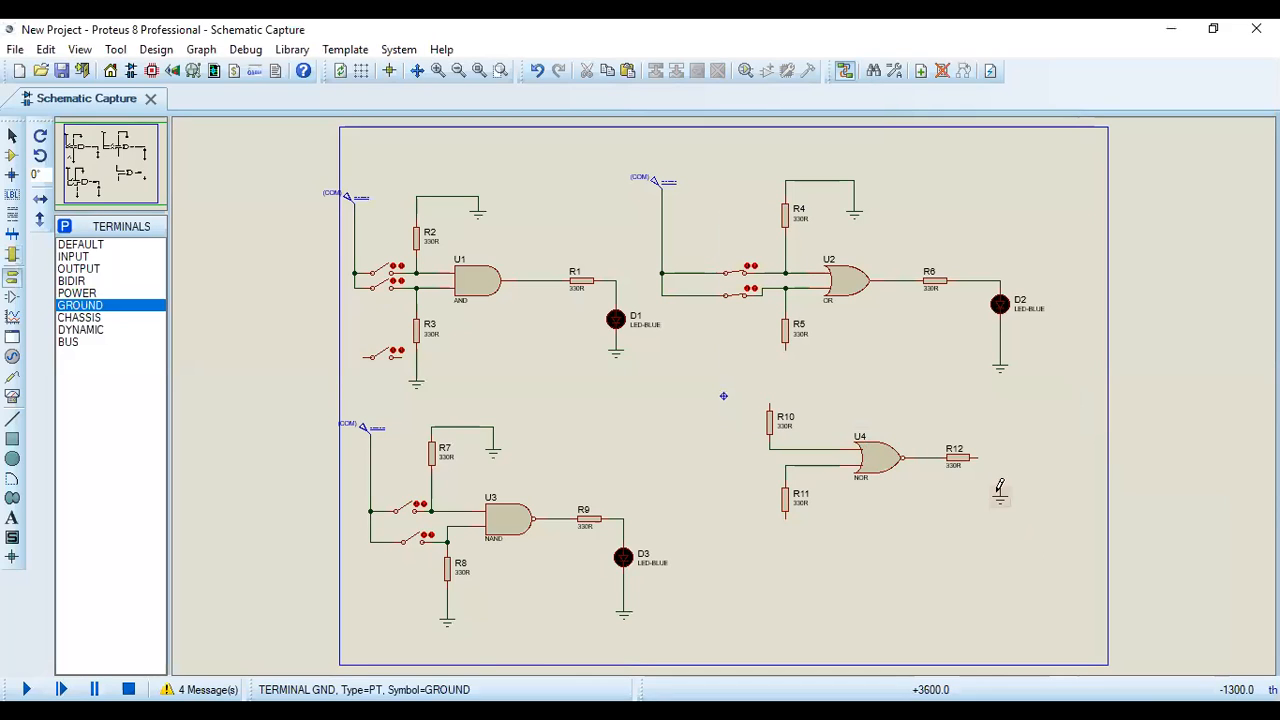
Step: Wire the free end of output resistor R12 to the ground terminal below it
{"action": "left_click", "coordinate": [984, 455]}
{"action": "left_click", "coordinate": [1002, 488]}
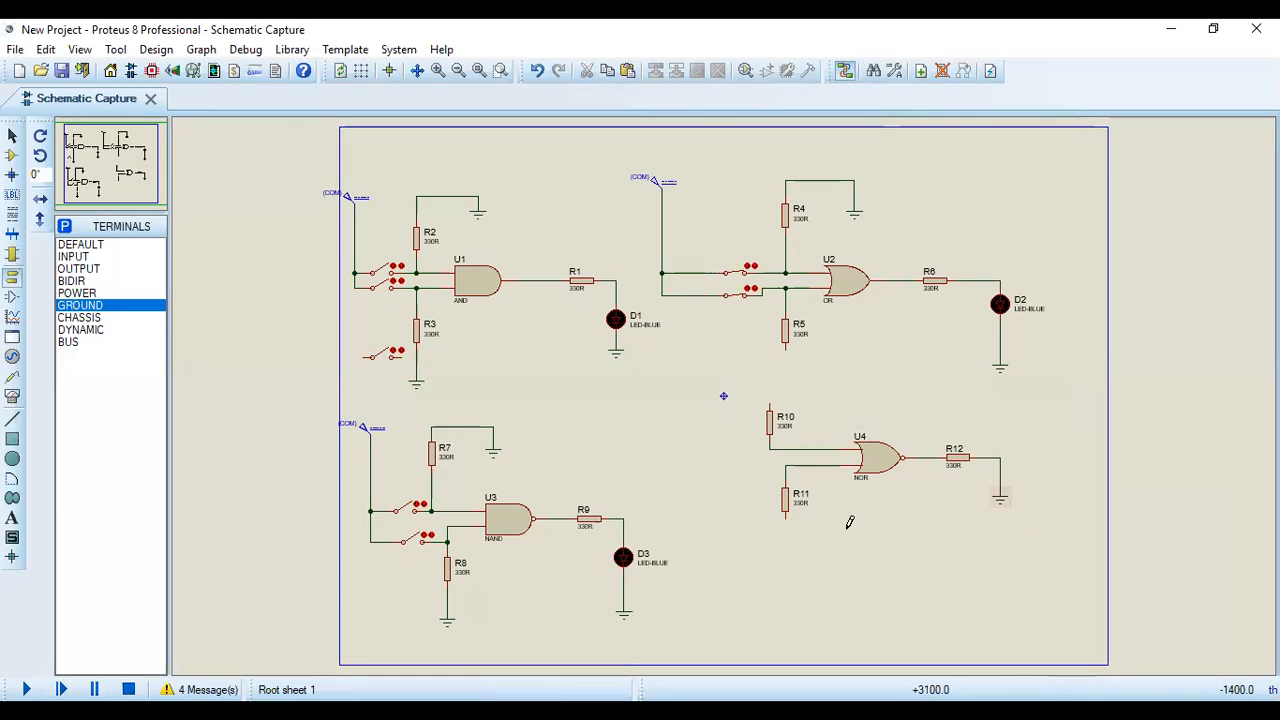
Step: Place a ground terminal directly below R11 in the NOR circuit and wire it to R11's lower end
{"action": "left_click", "coordinate": [785, 547]}
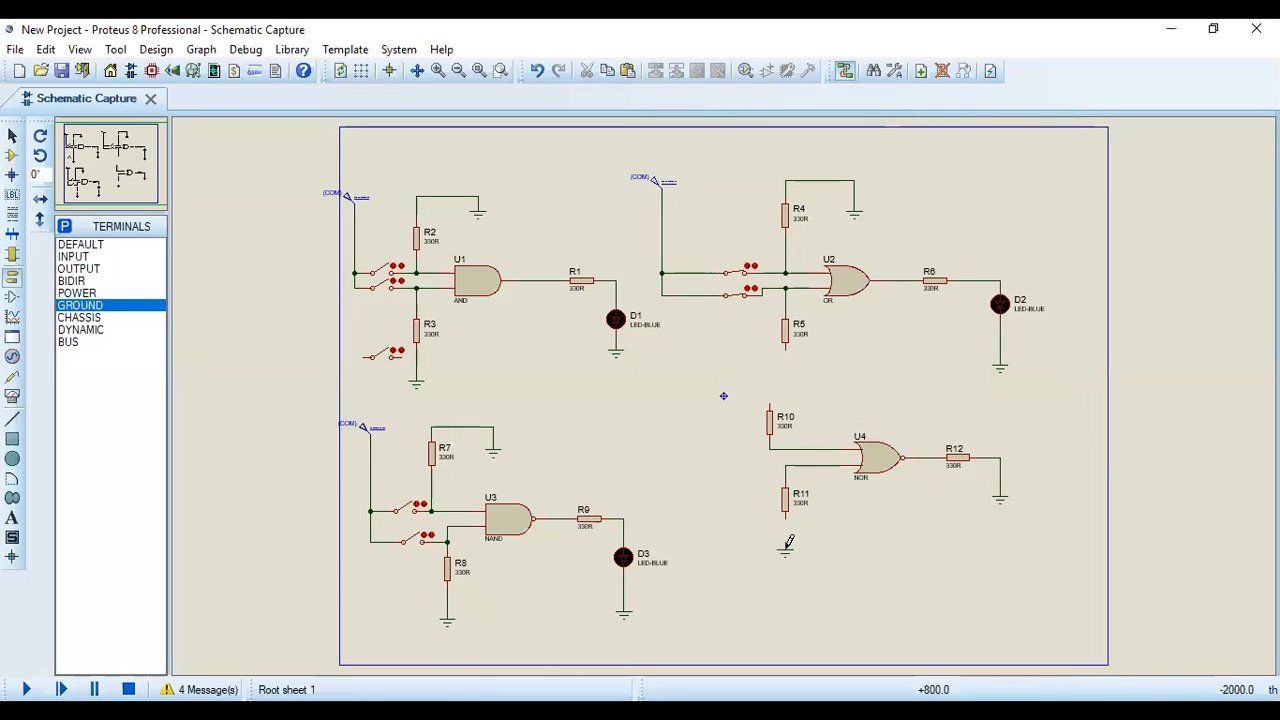
{"action": "left_click", "coordinate": [787, 518]}
{"action": "left_click", "coordinate": [786, 549]}
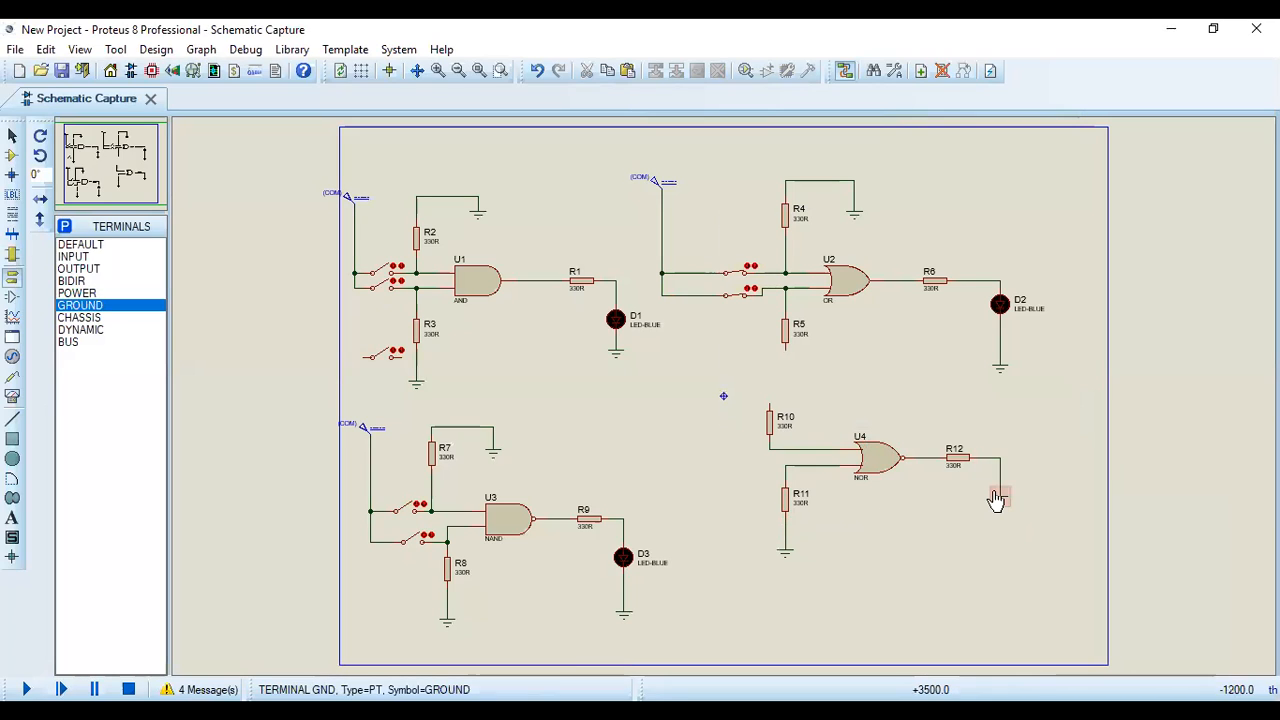
Step: Replace the ground terminal at the NOR circuit's output with an LED-BLUE and wire it to R12
{"action": "left_click", "coordinate": [997, 500]}
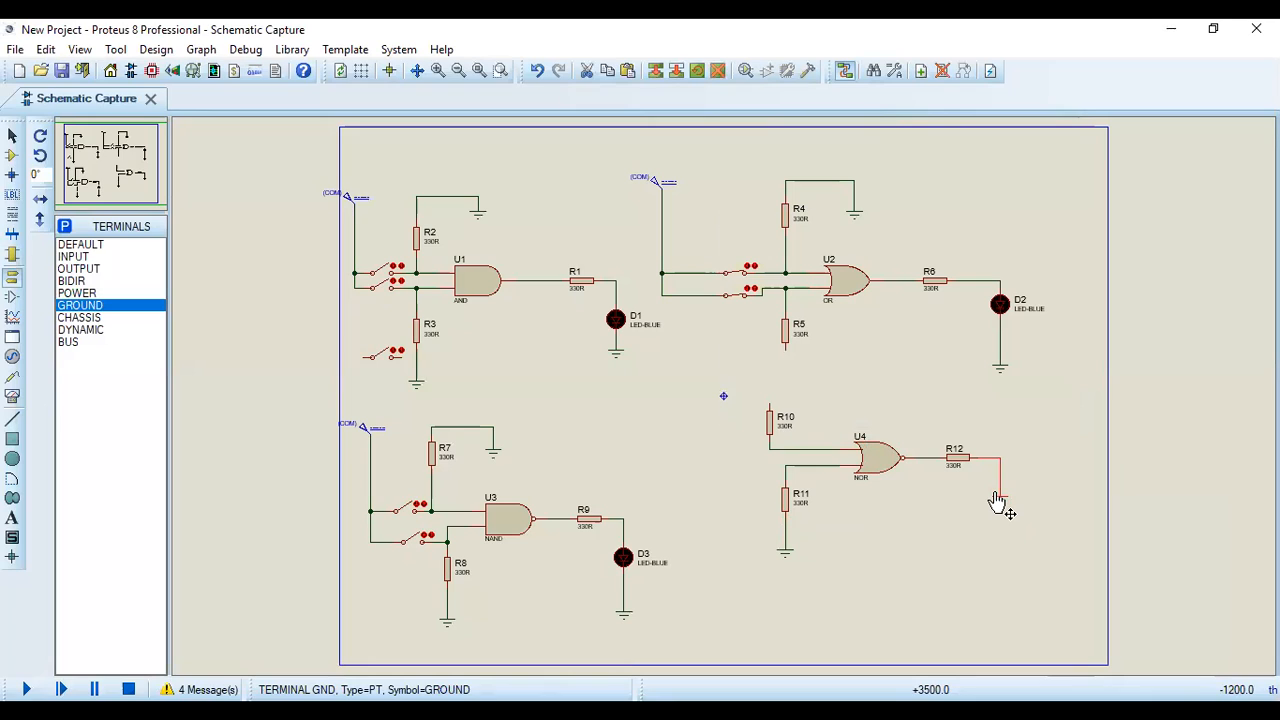
{"action": "key", "text": "Delete"}
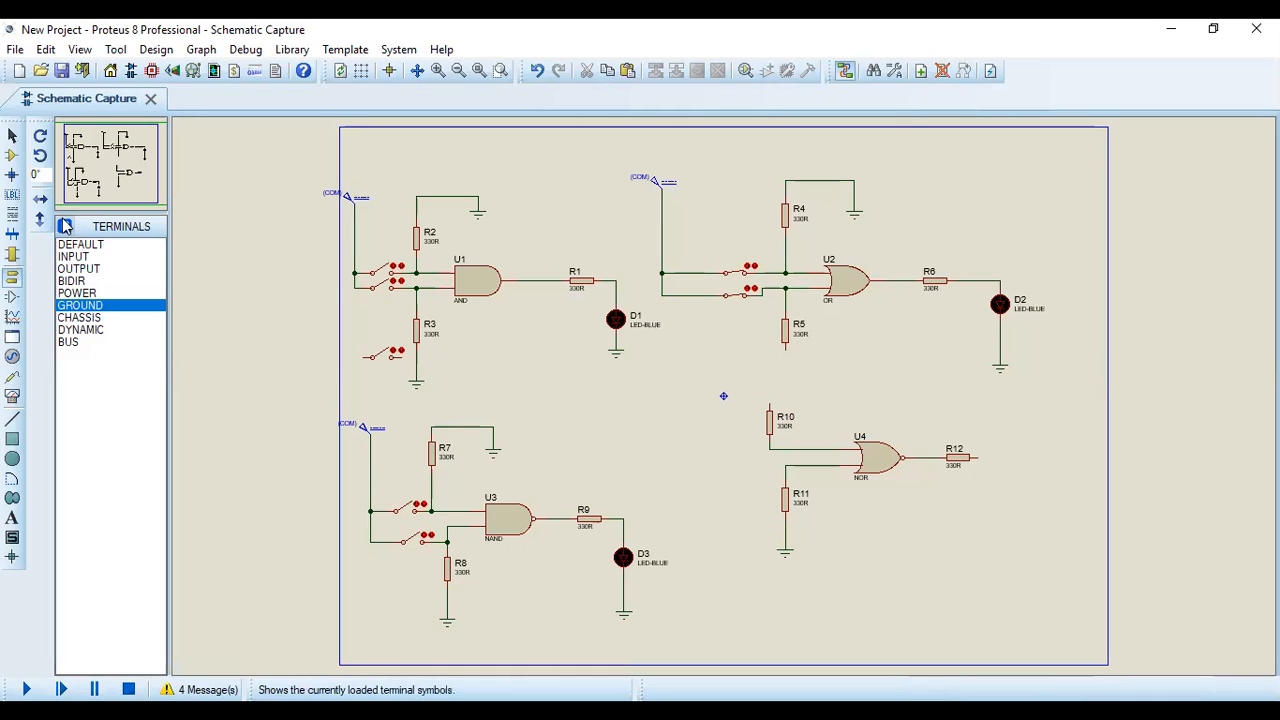
{"action": "left_click", "coordinate": [11, 157]}
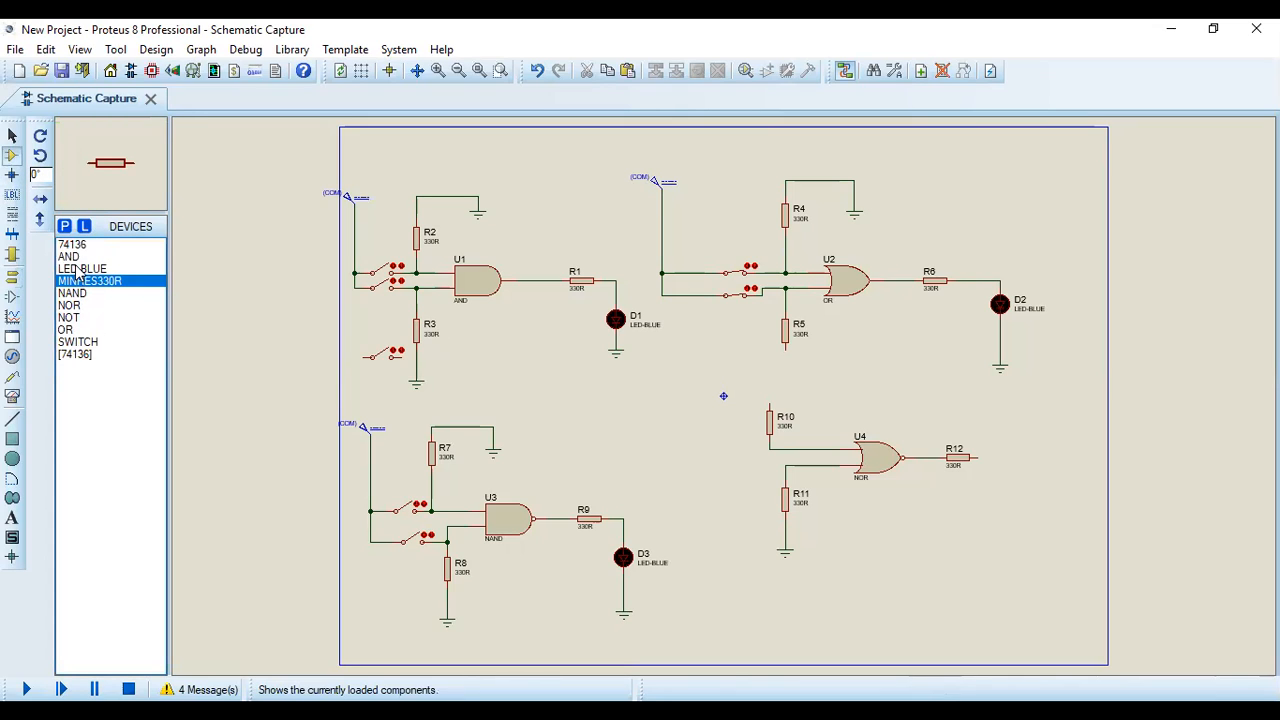
{"action": "left_click", "coordinate": [77, 270]}
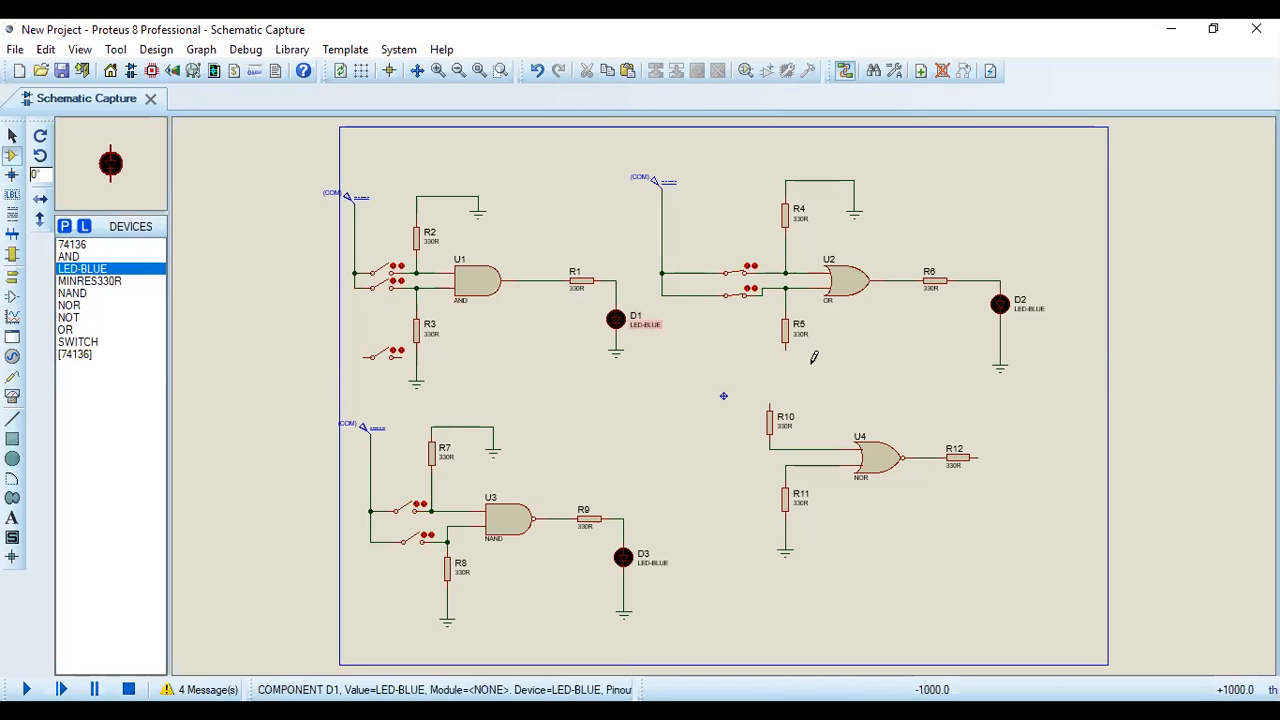
{"action": "left_click", "coordinate": [1000, 497]}
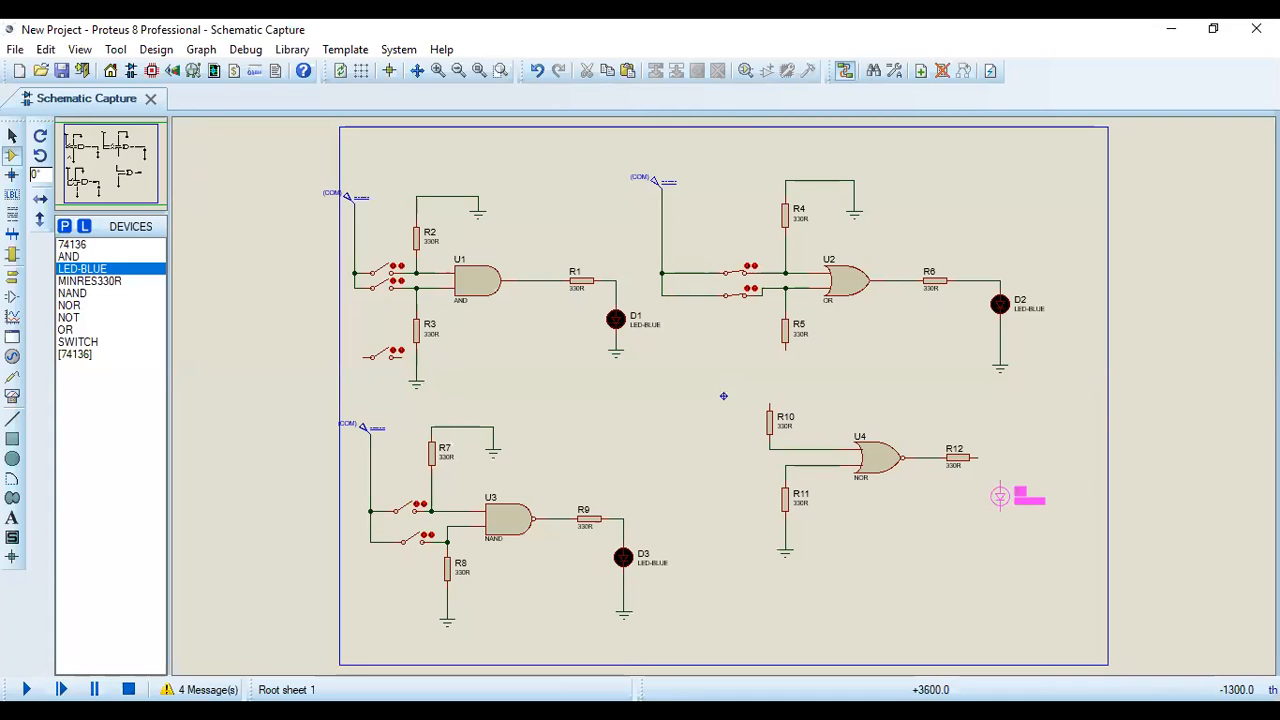
{"action": "left_click", "coordinate": [1005, 490]}
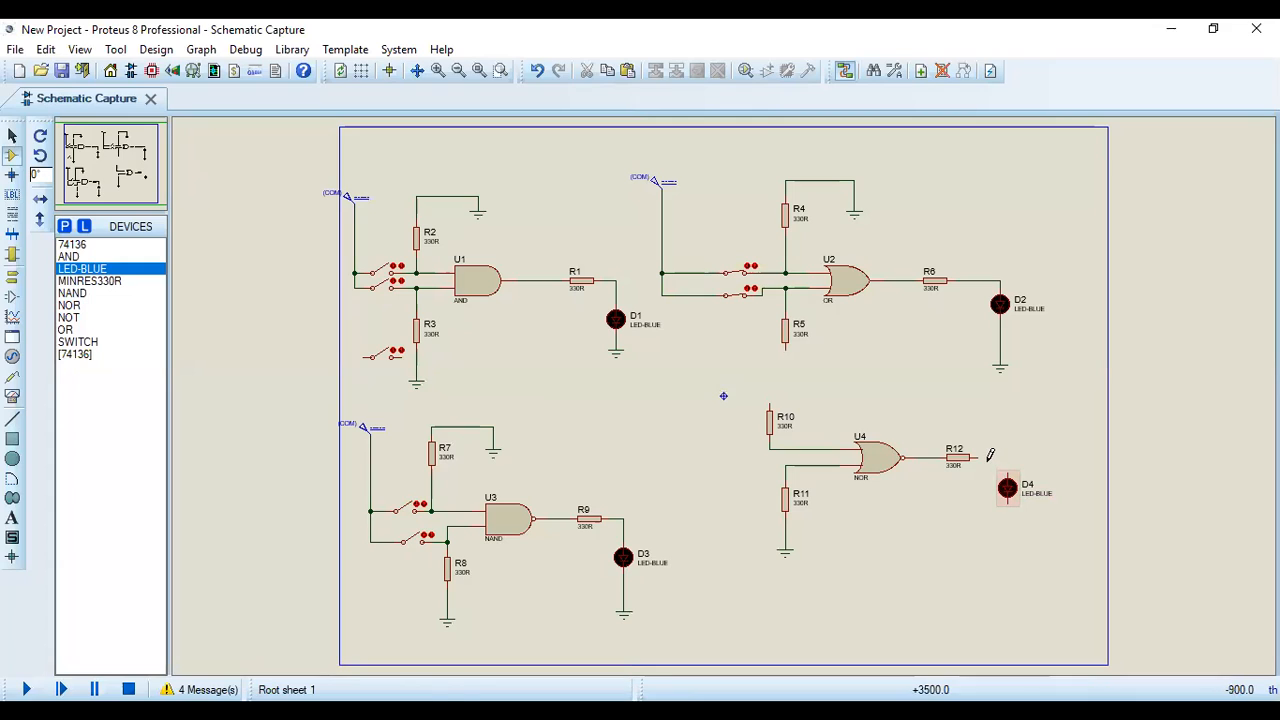
{"action": "left_click", "coordinate": [981, 458]}
{"action": "left_click", "coordinate": [1007, 479]}
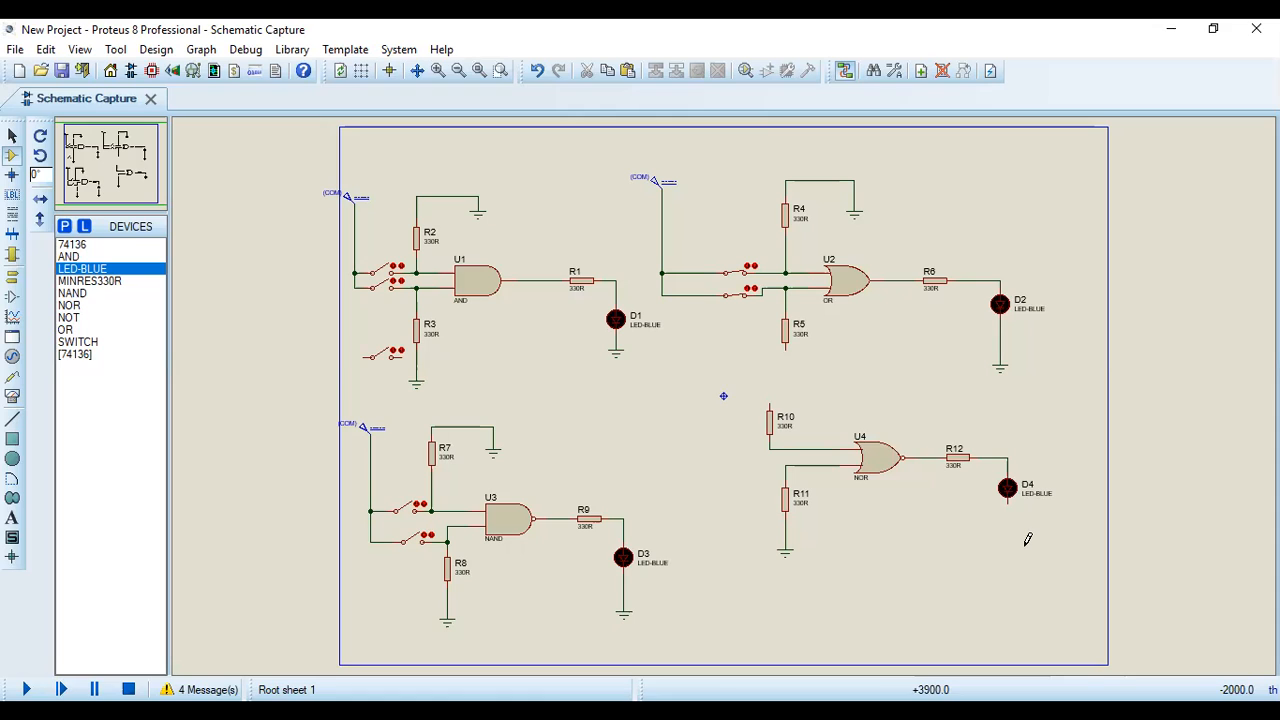
Step: Ground the NOR circuit's LED D4 from below, and wire R10's upper end to another ground terminal placed beside it
{"action": "right_click", "coordinate": [1027, 540]}
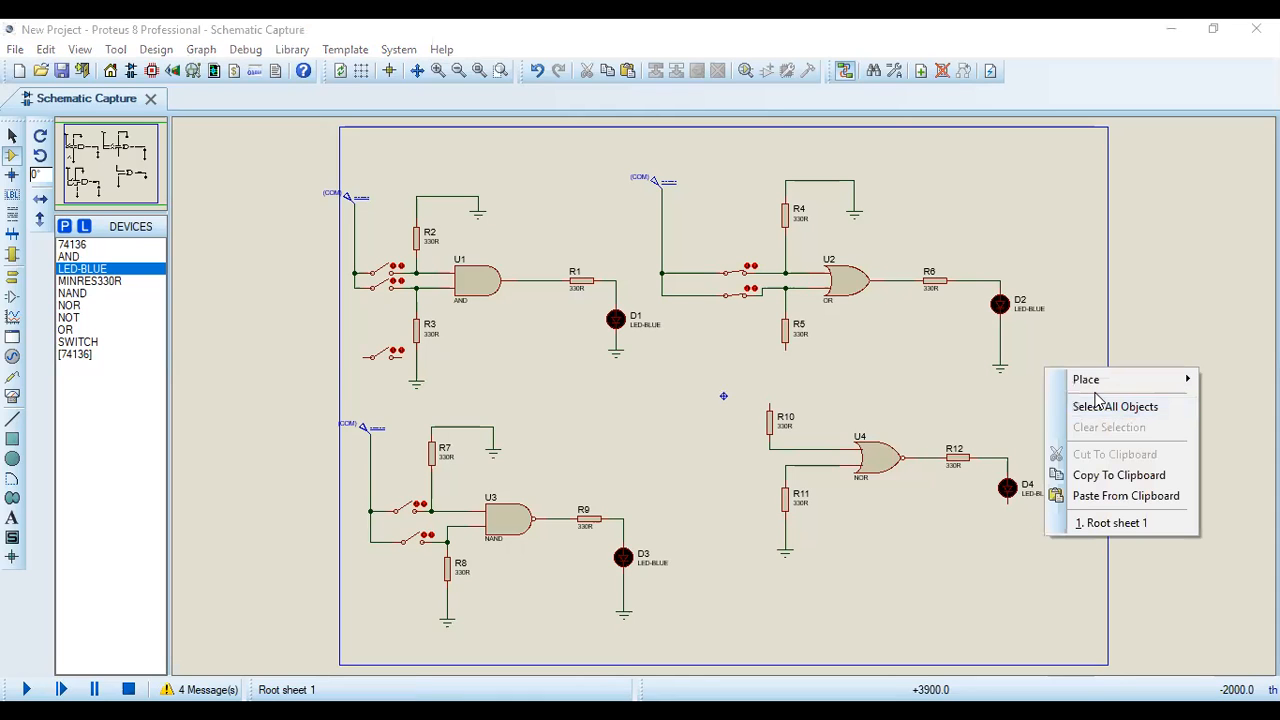
{"action": "mouse_move", "coordinate": [1085, 378]}
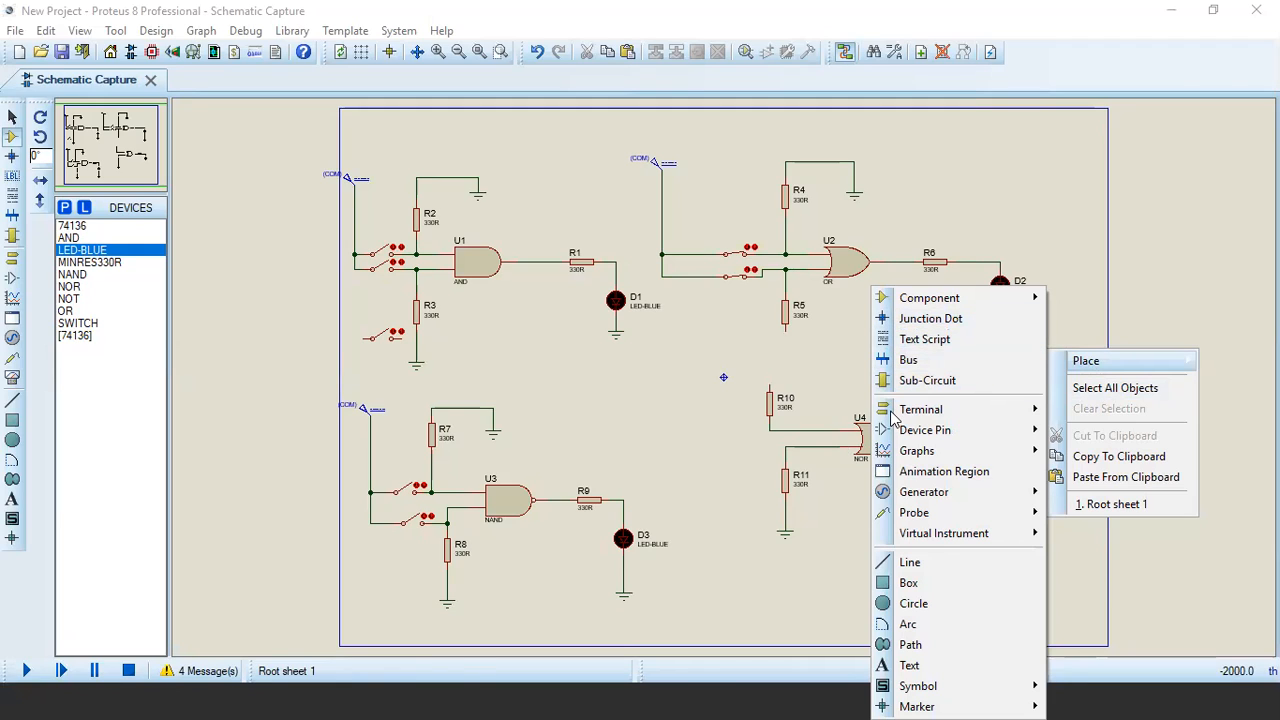
{"action": "mouse_move", "coordinate": [900, 411]}
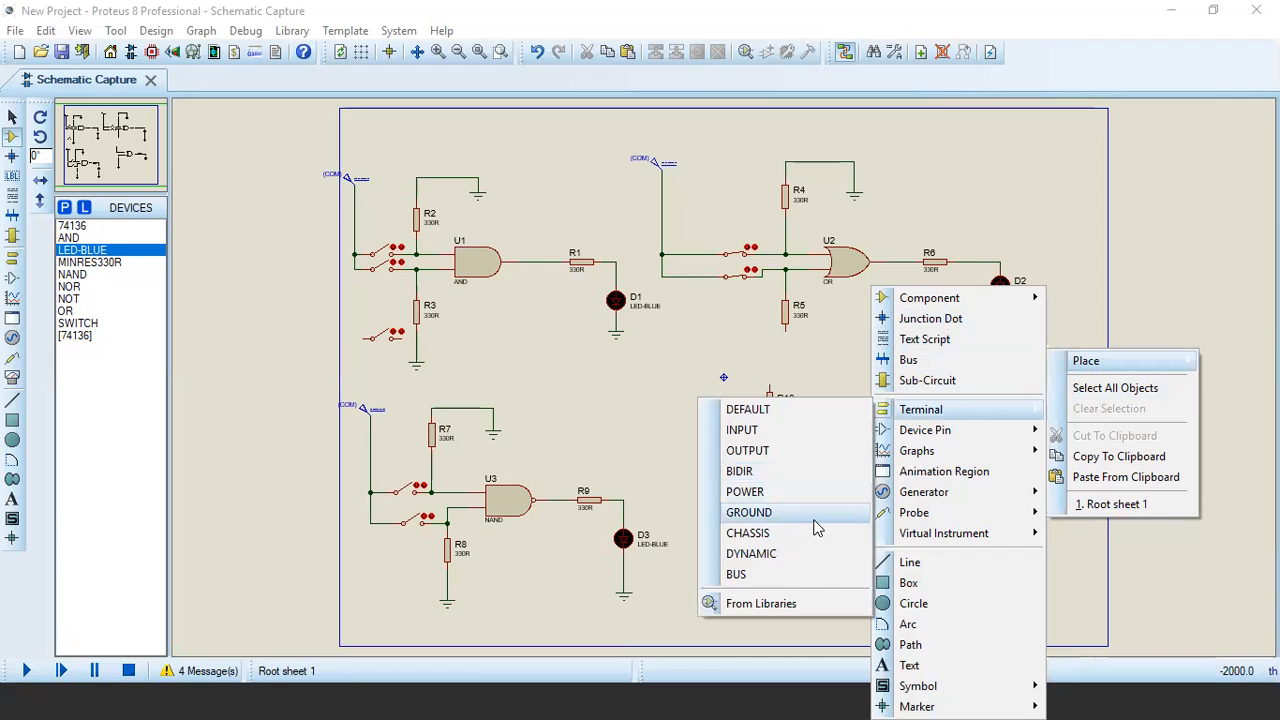
{"action": "left_click", "coordinate": [815, 513]}
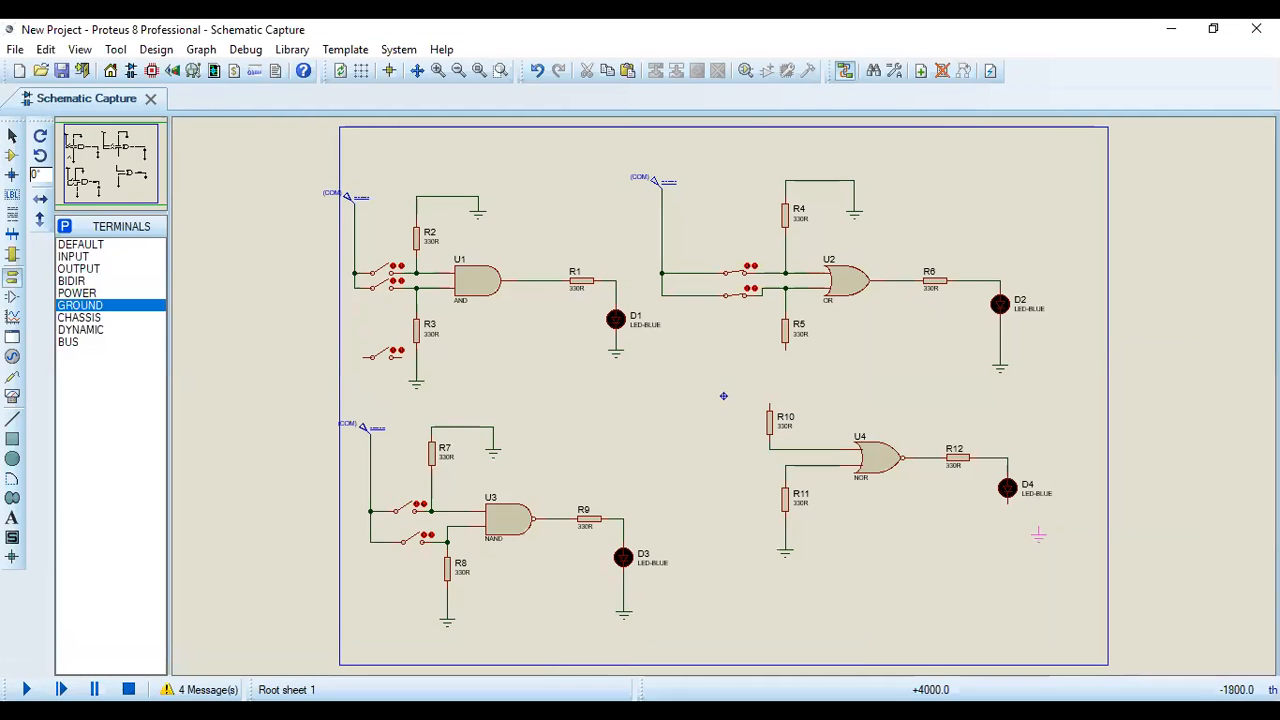
{"action": "left_click", "coordinate": [1008, 530]}
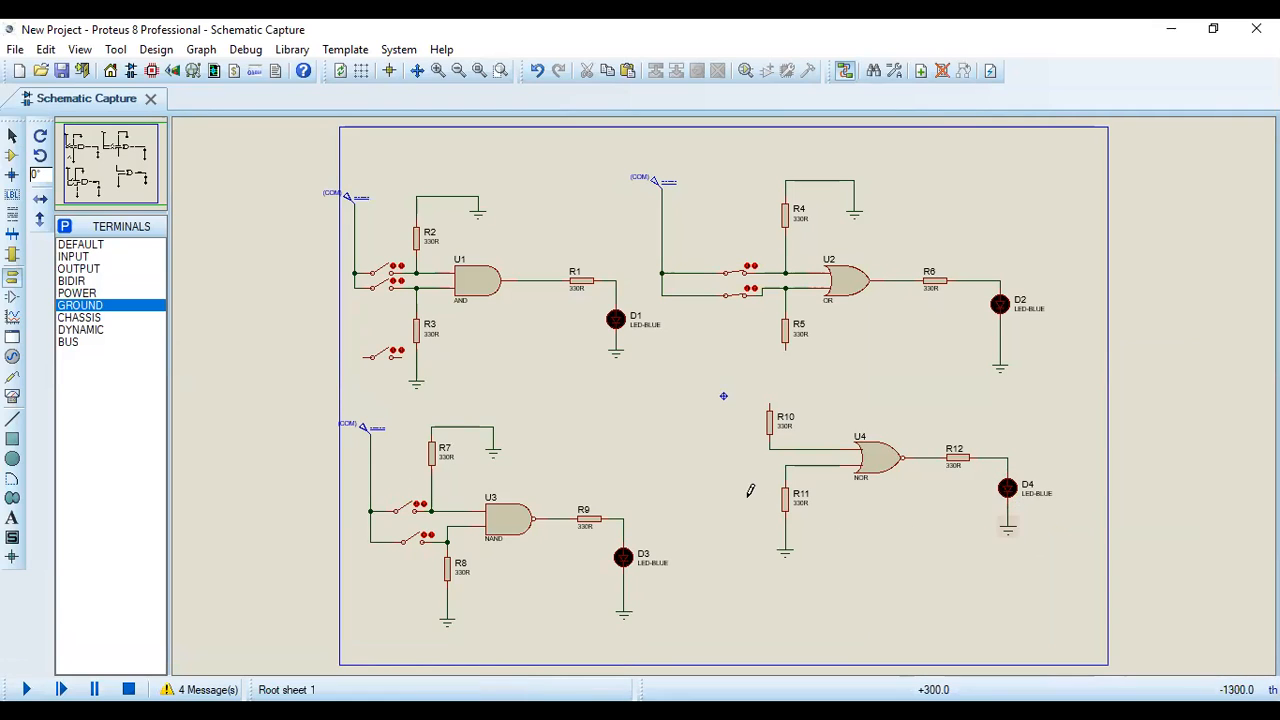
{"action": "left_click", "coordinate": [831, 385]}
{"action": "left_click", "coordinate": [833, 373]}
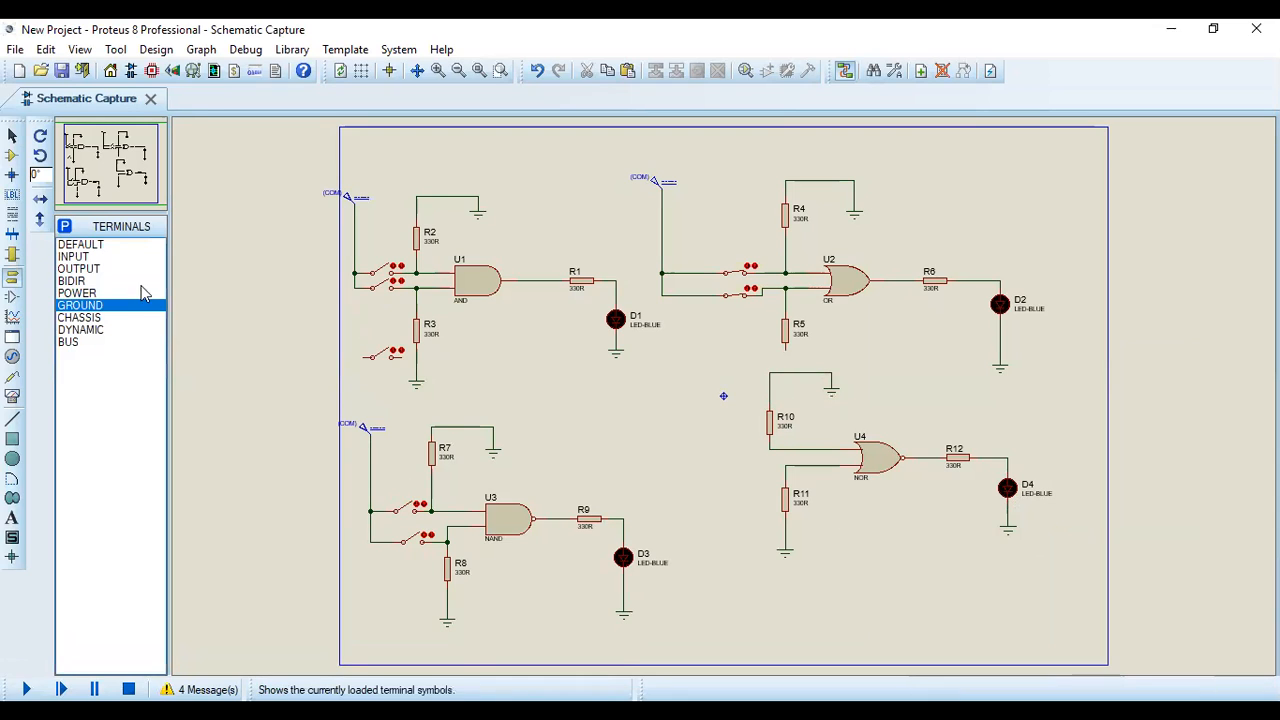
Step: Place two SWITCH components on the NOR gate's input lines, one joining R10's node and one joining R11's node
{"action": "left_click", "coordinate": [9, 160]}
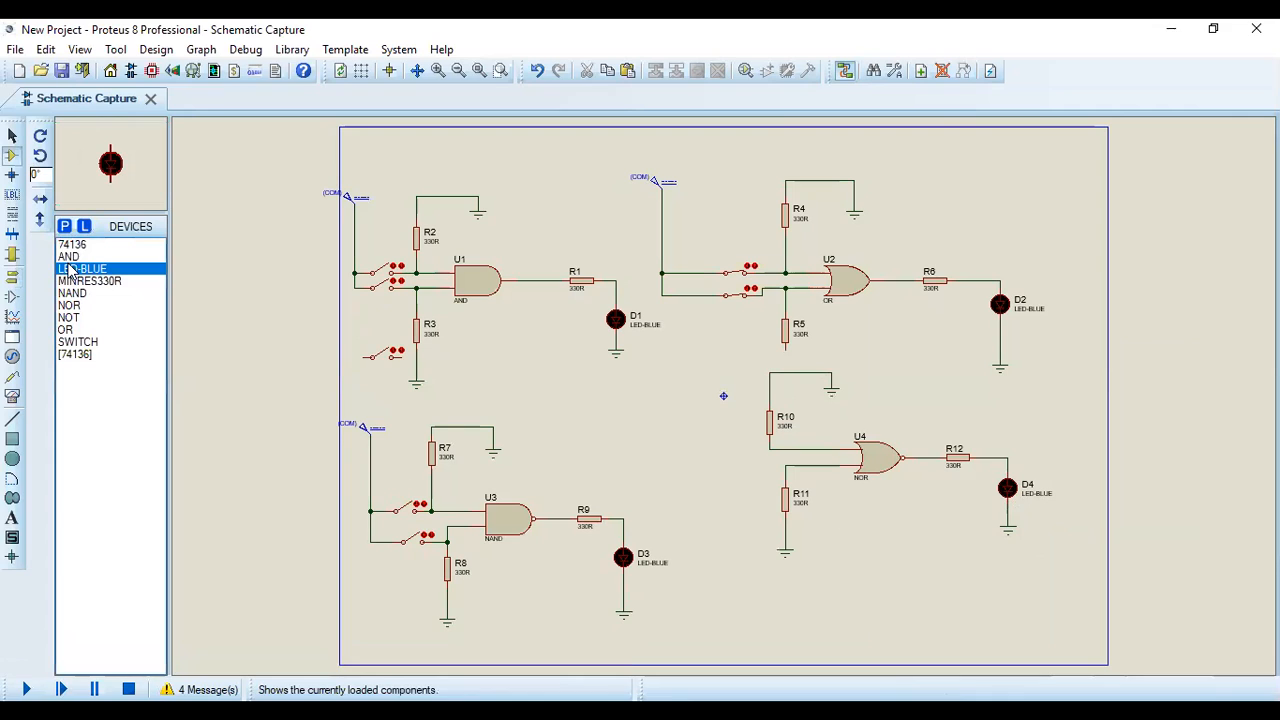
{"action": "left_click", "coordinate": [79, 342]}
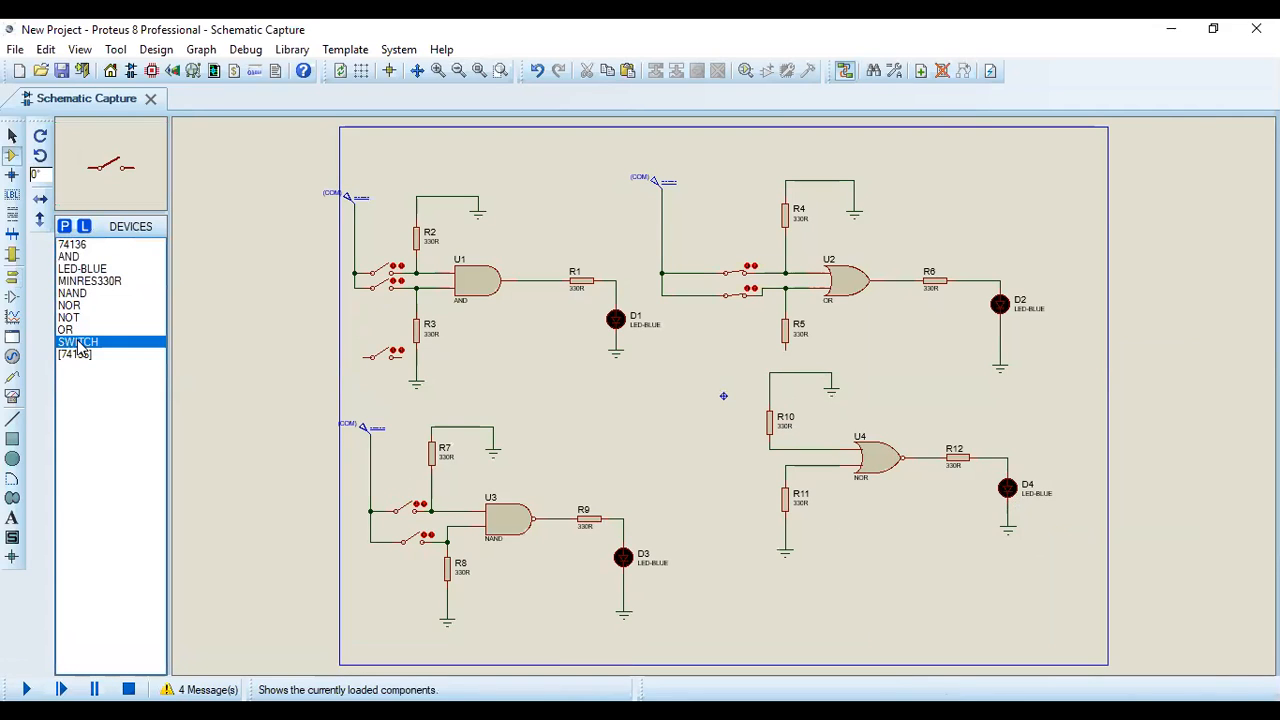
{"action": "left_click", "coordinate": [712, 445]}
{"action": "left_click", "coordinate": [735, 446]}
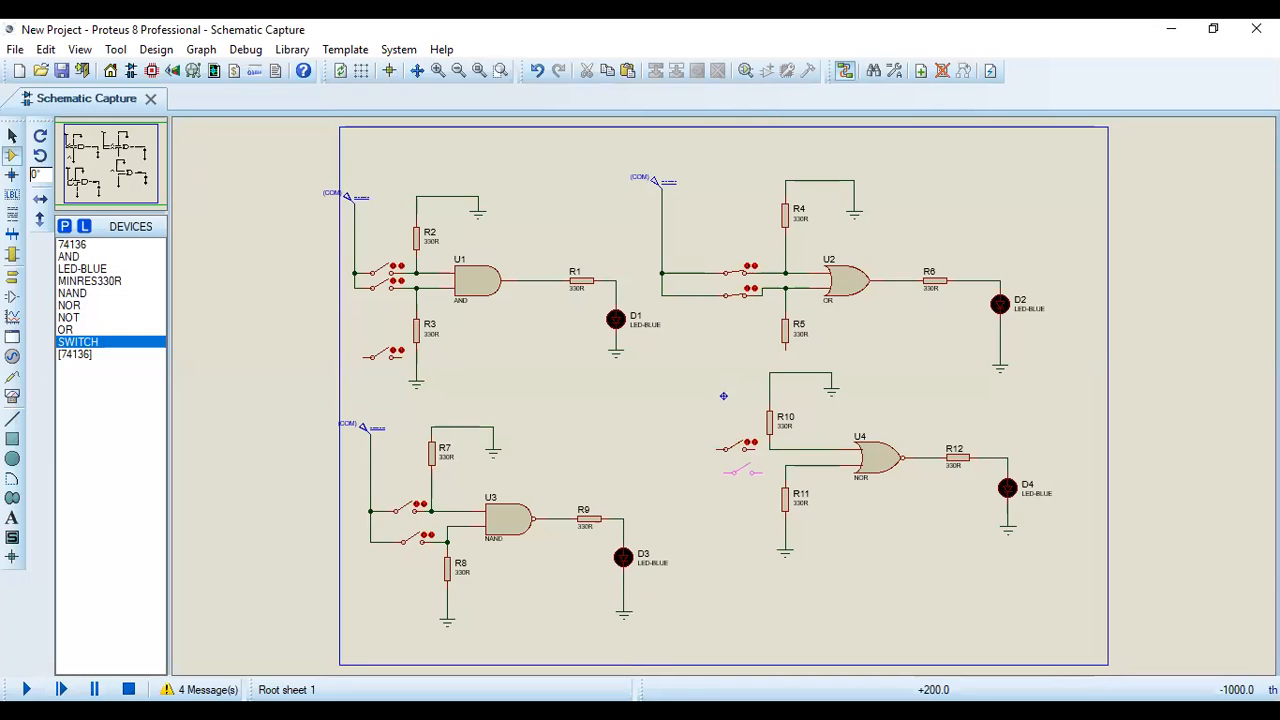
{"action": "left_click", "coordinate": [757, 470]}
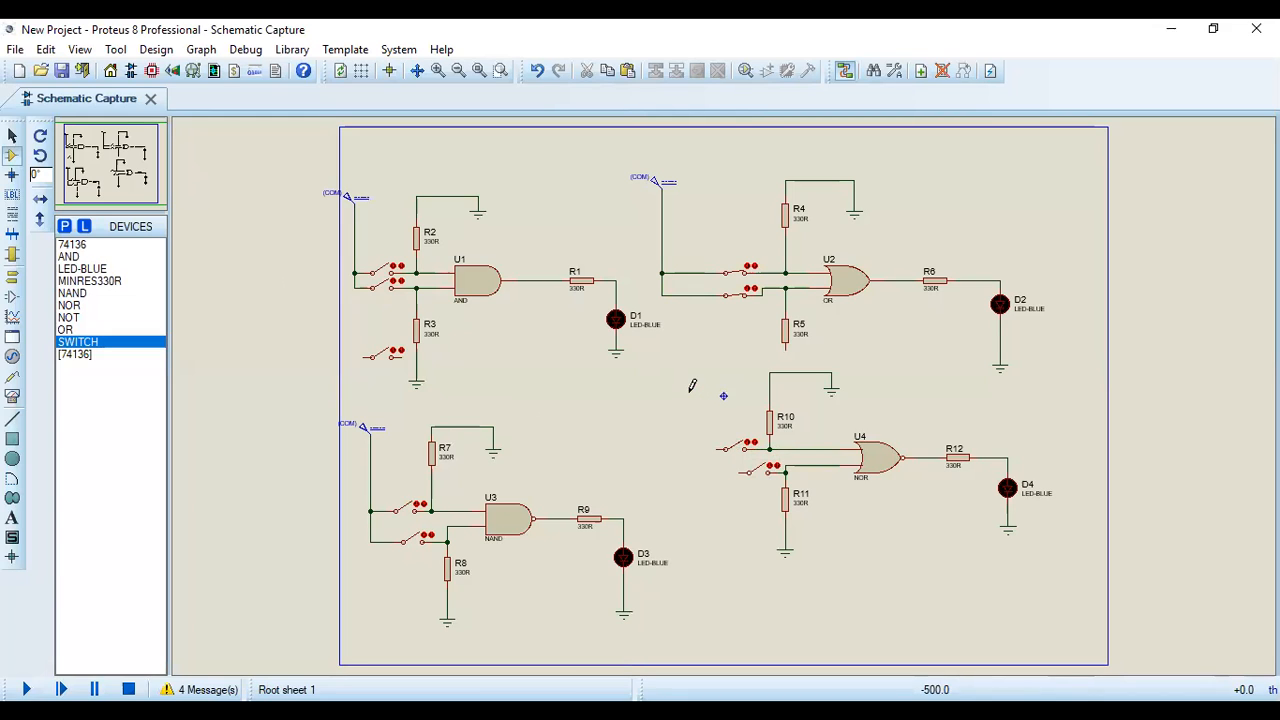
{"action": "right_click", "coordinate": [760, 409]}
{"action": "mouse_move", "coordinate": [760, 409]}
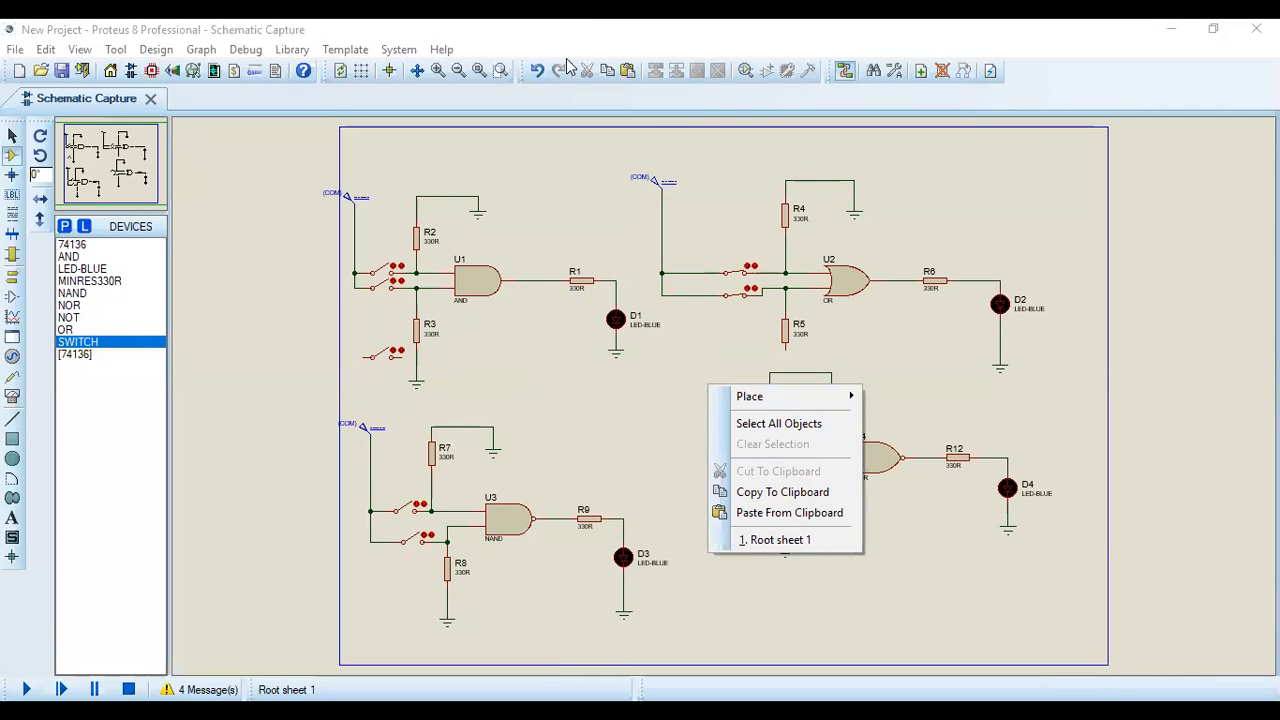
{"action": "left_click", "coordinate": [567, 66]}
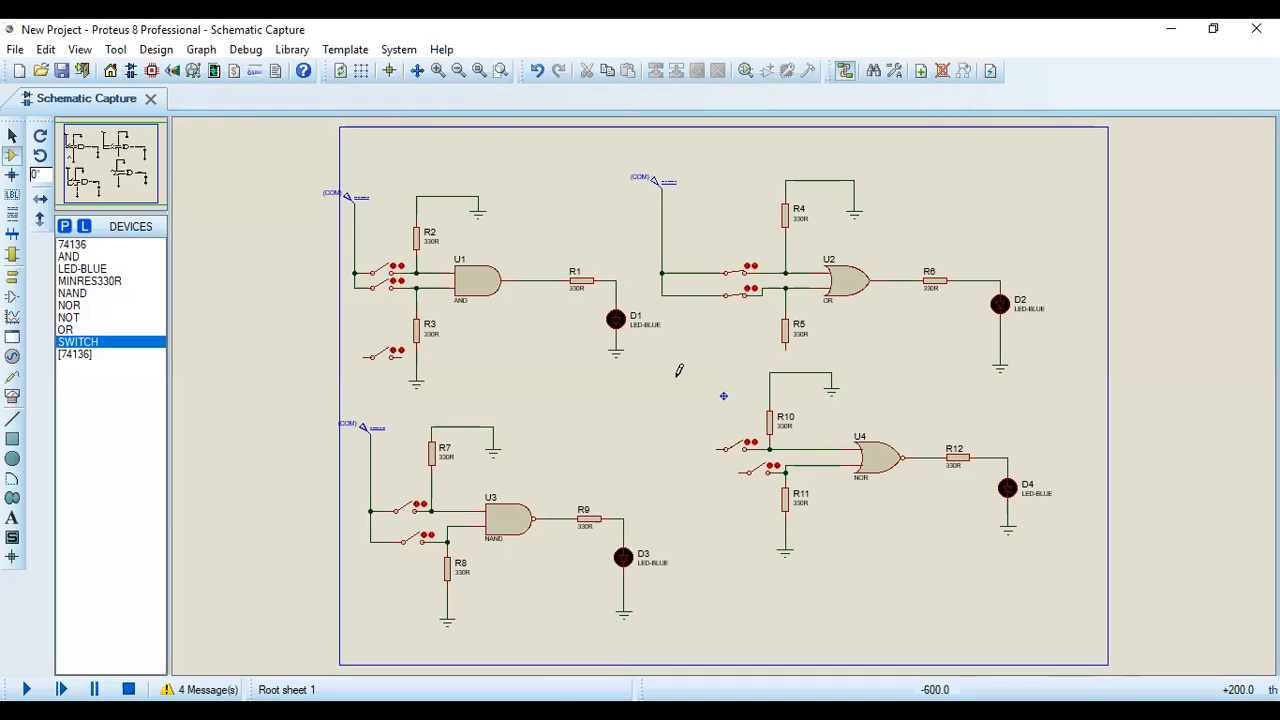
Step: Place a DC generator above and beyond the NOR circuit's two input switches
{"action": "right_click", "coordinate": [720, 372]}
{"action": "mouse_move", "coordinate": [740, 381]}
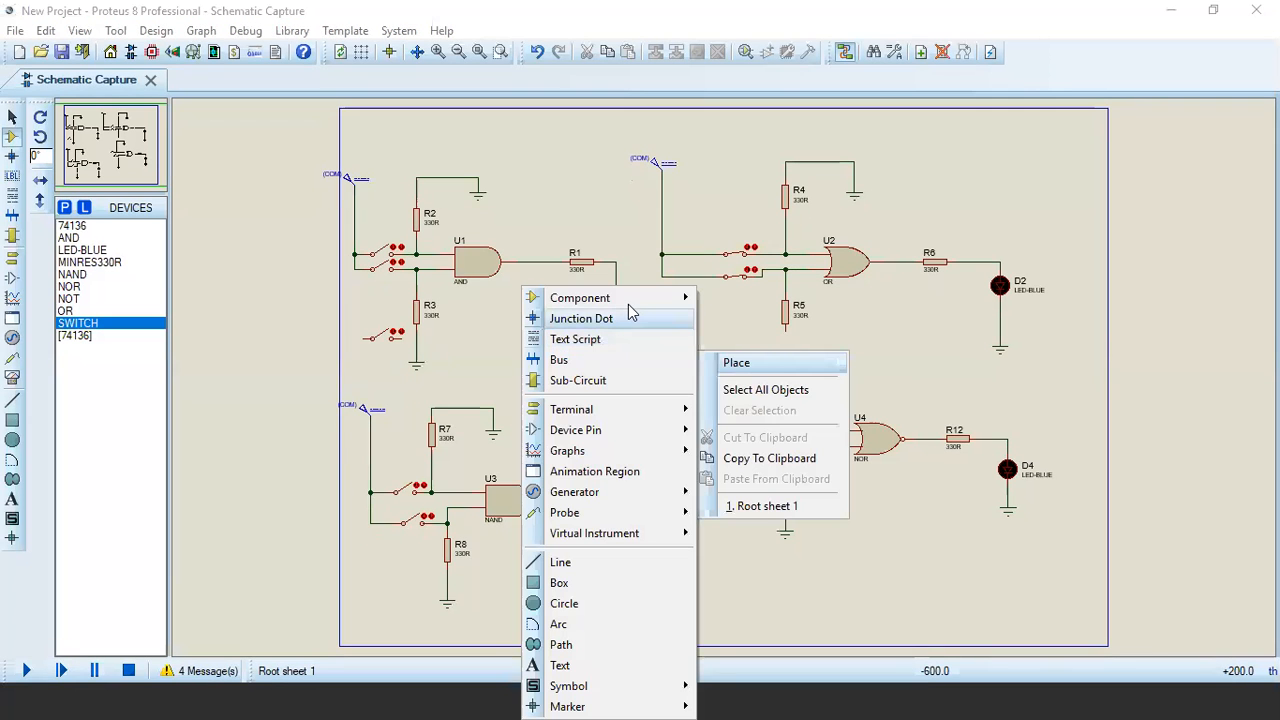
{"action": "mouse_move", "coordinate": [590, 420]}
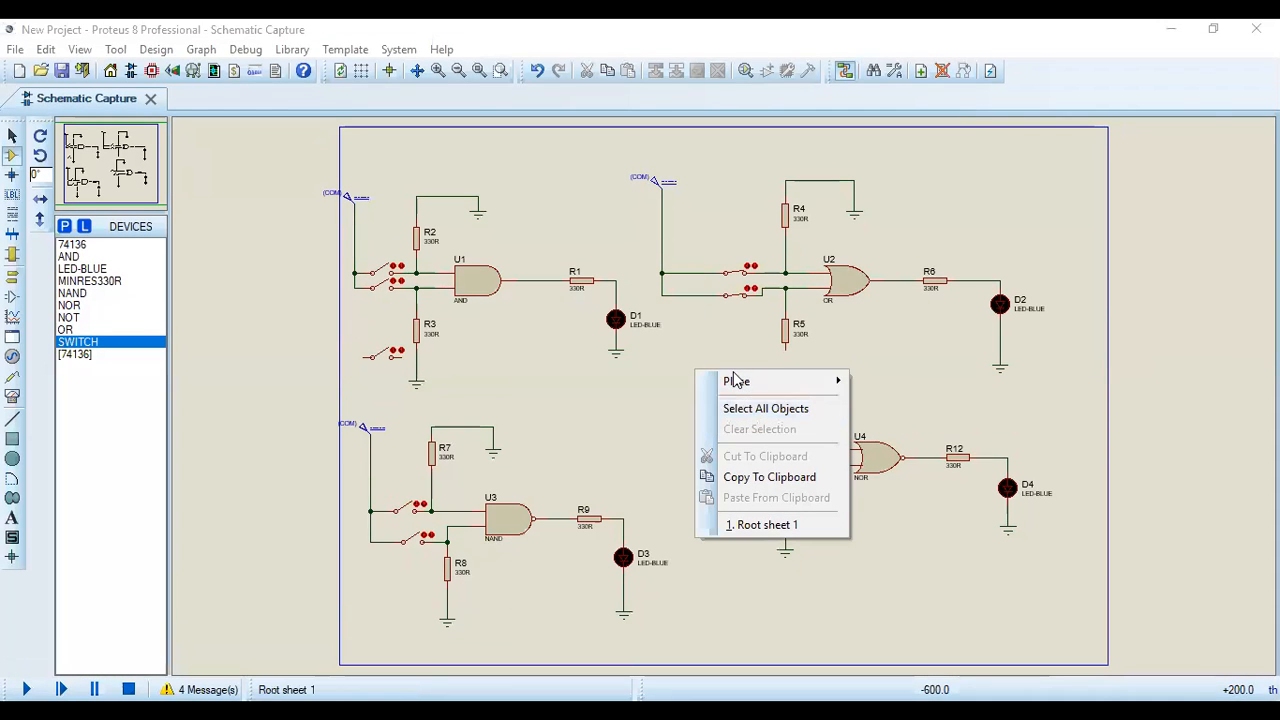
{"action": "mouse_move", "coordinate": [712, 383]}
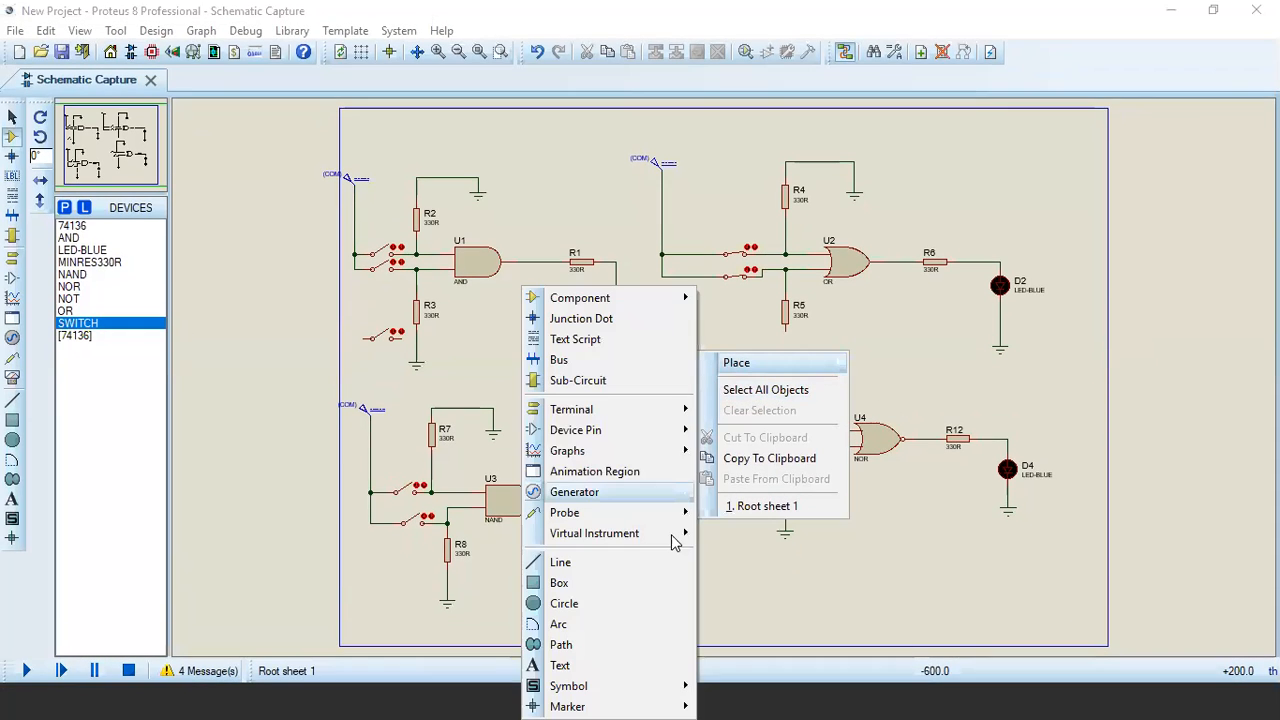
{"action": "mouse_move", "coordinate": [642, 500]}
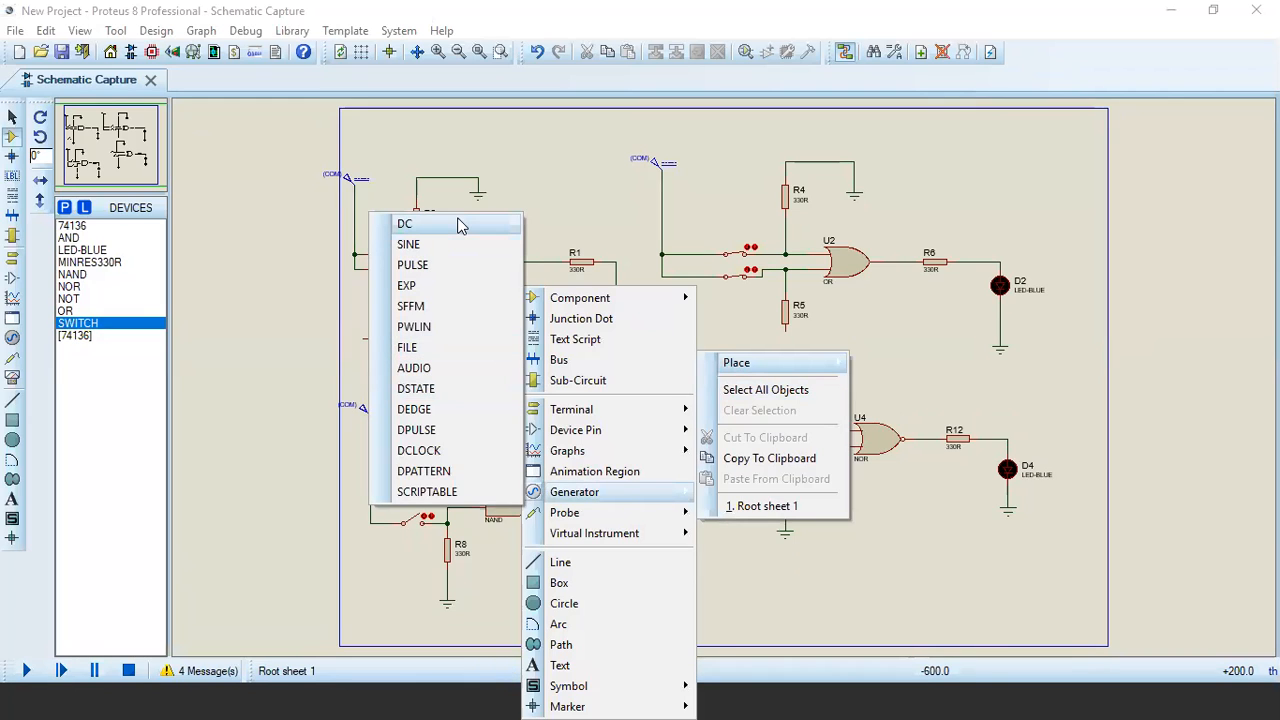
{"action": "left_click", "coordinate": [460, 225]}
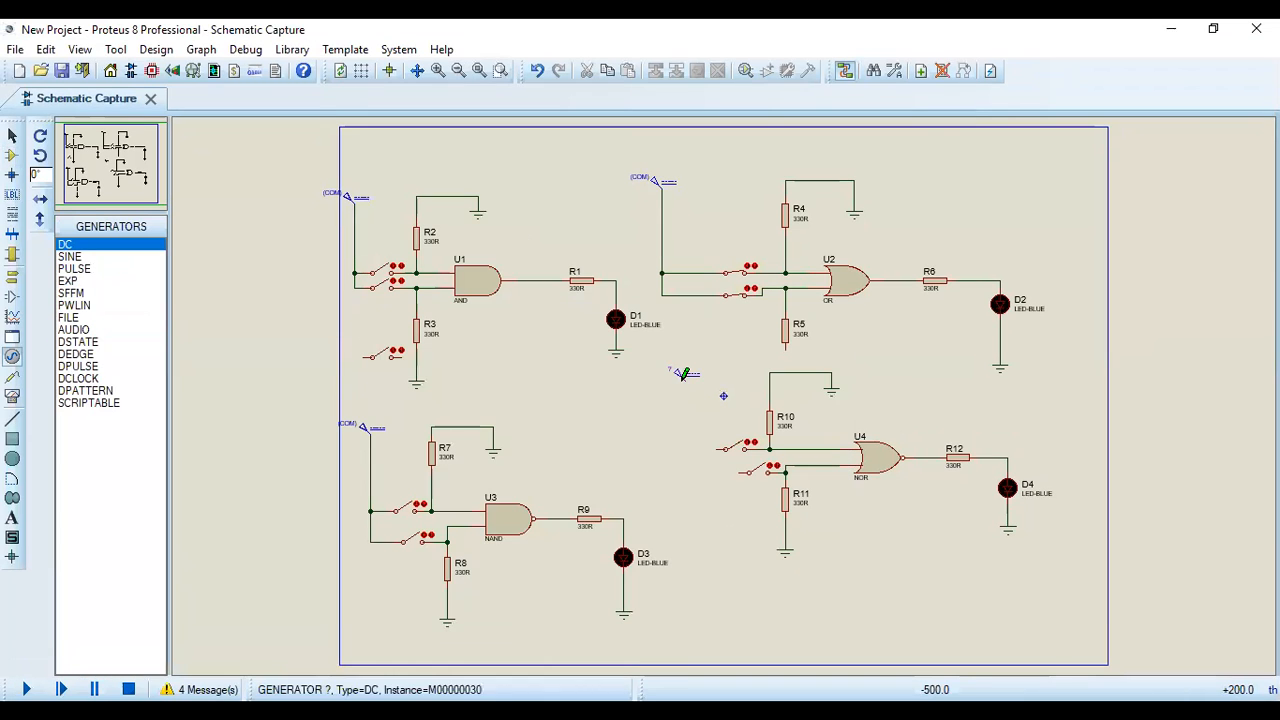
{"action": "left_click", "coordinate": [680, 374]}
Step: Wire the DC generator to the NOR circuit's lower switch and connect the upper switch to the same supply wire
{"action": "left_click", "coordinate": [685, 381]}
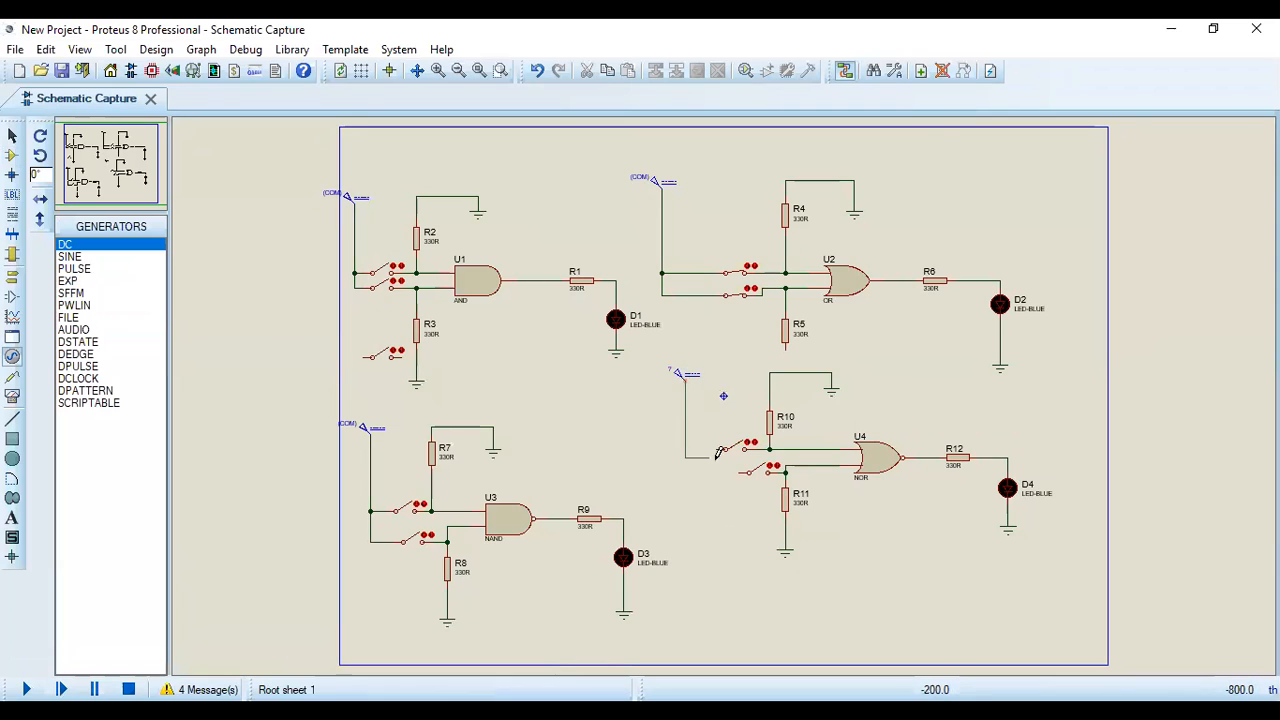
{"action": "left_click", "coordinate": [741, 467]}
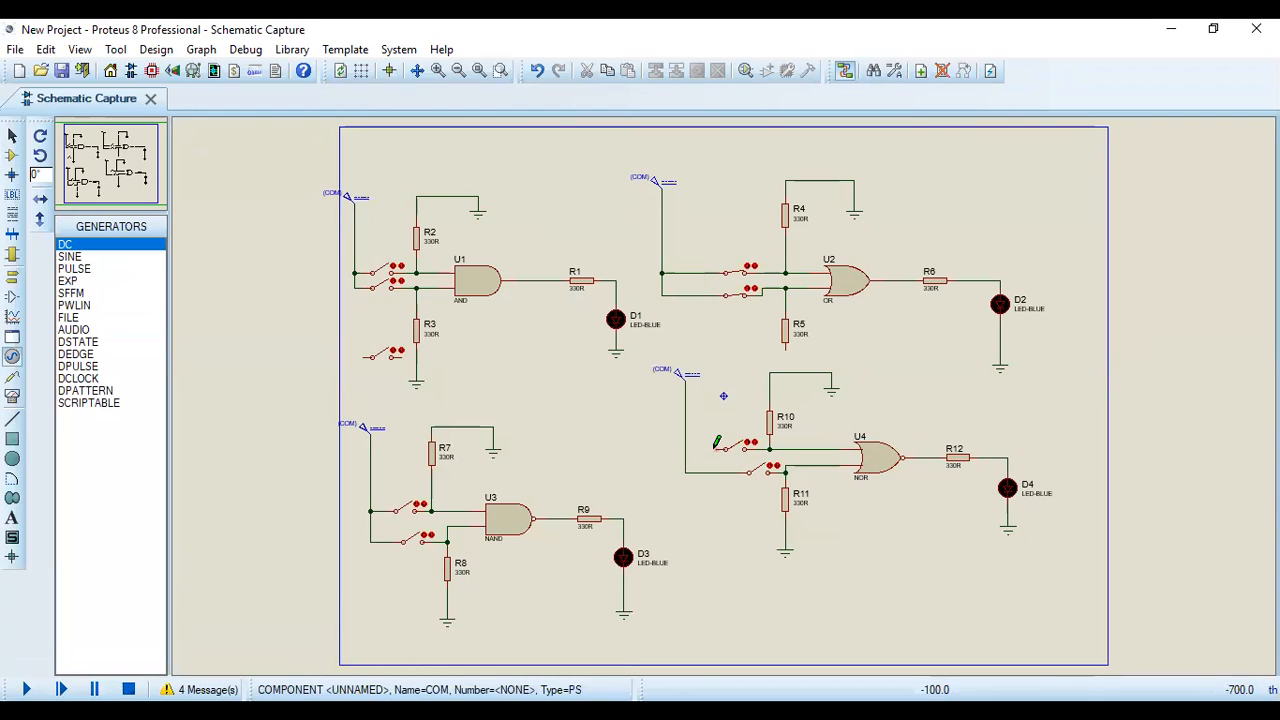
{"action": "left_click", "coordinate": [686, 449]}
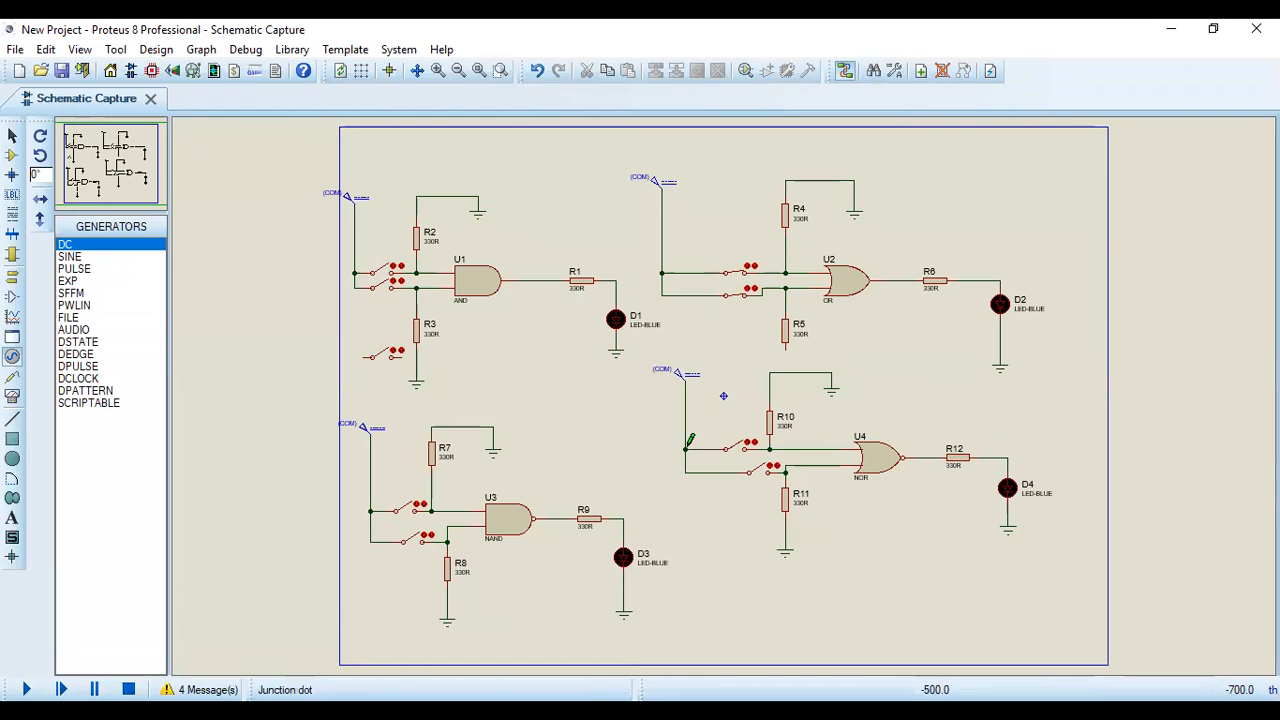
Step: Set the NOR circuit's DC generator voltage to 5 V
{"action": "double_click", "coordinate": [675, 380]}
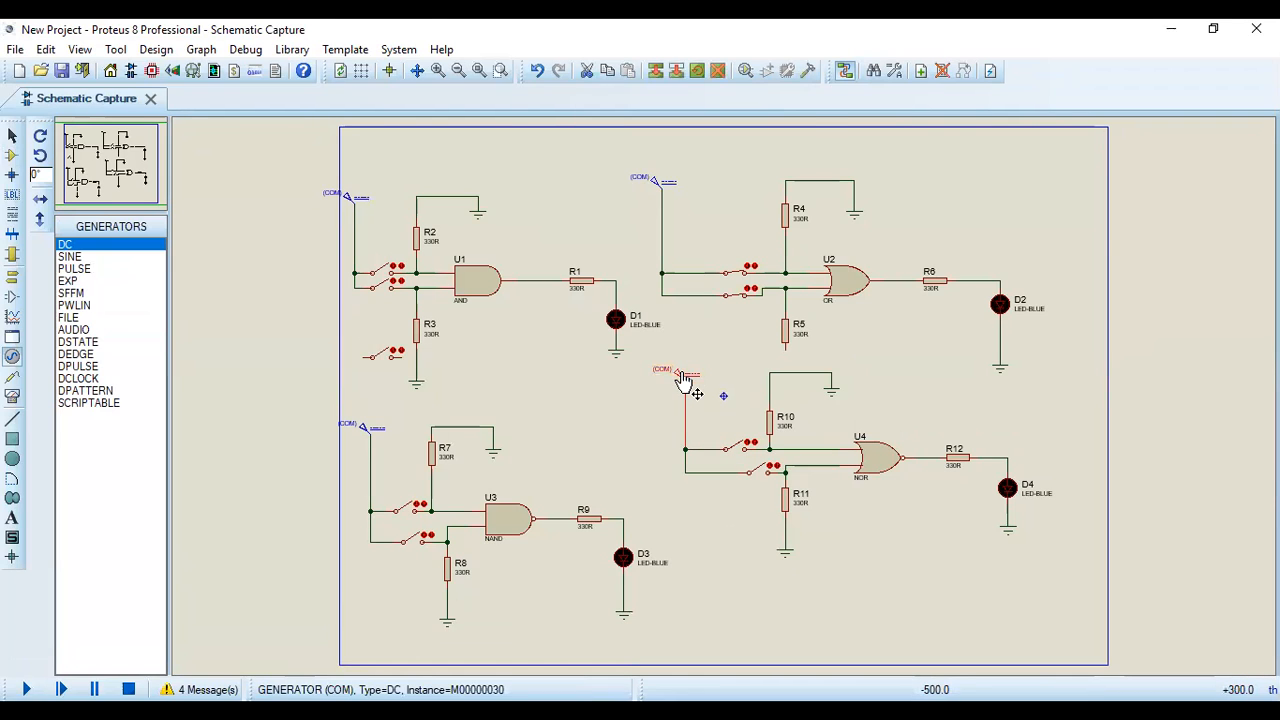
{"action": "double_click", "coordinate": [760, 163]}
{"action": "key", "text": "BackSpace"}
{"action": "type", "text": "5"}
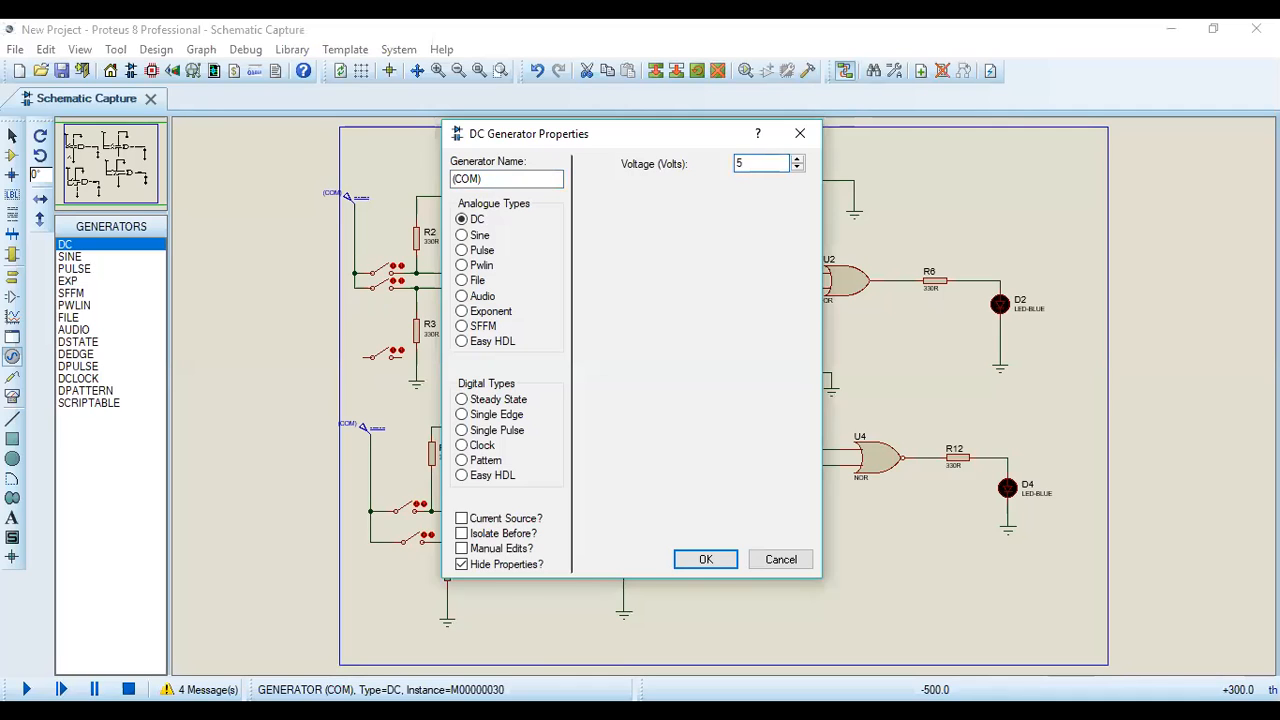
{"action": "key", "text": "Return"}
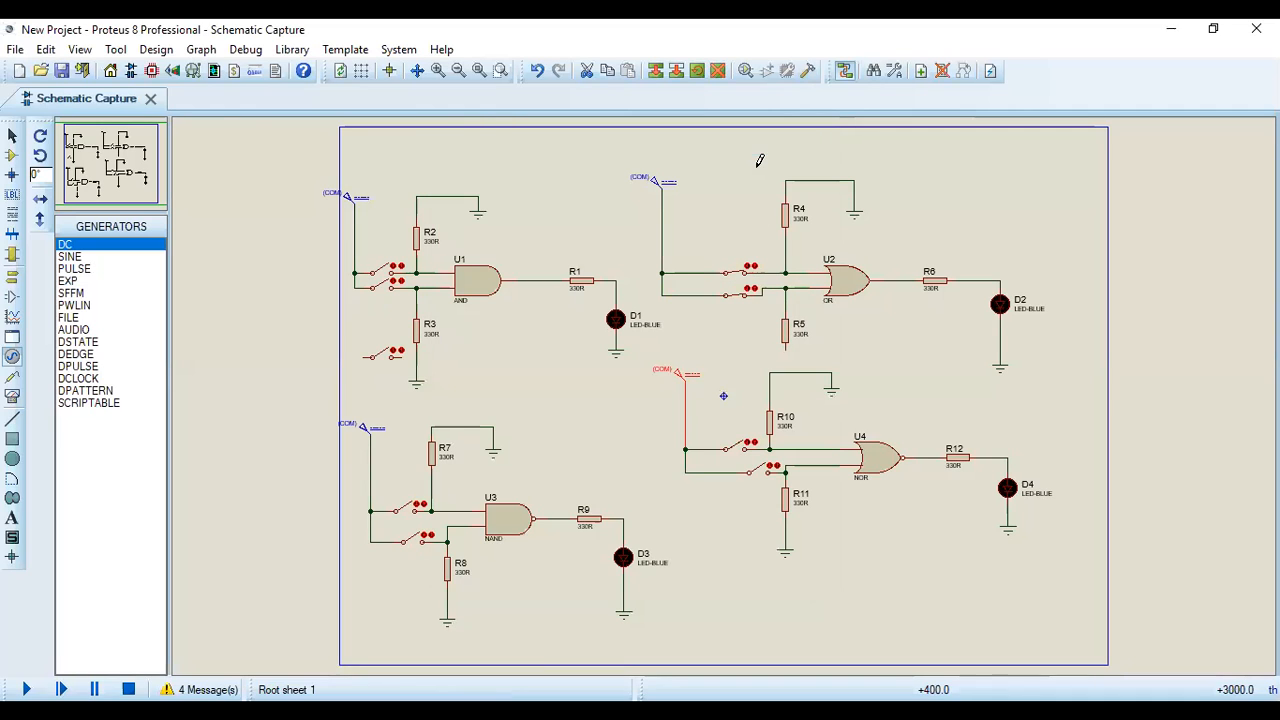
Step: Run the simulation and toggle the NOR circuit's lower input switch closed and open twice to test LED D4
{"action": "left_click", "coordinate": [27, 686]}
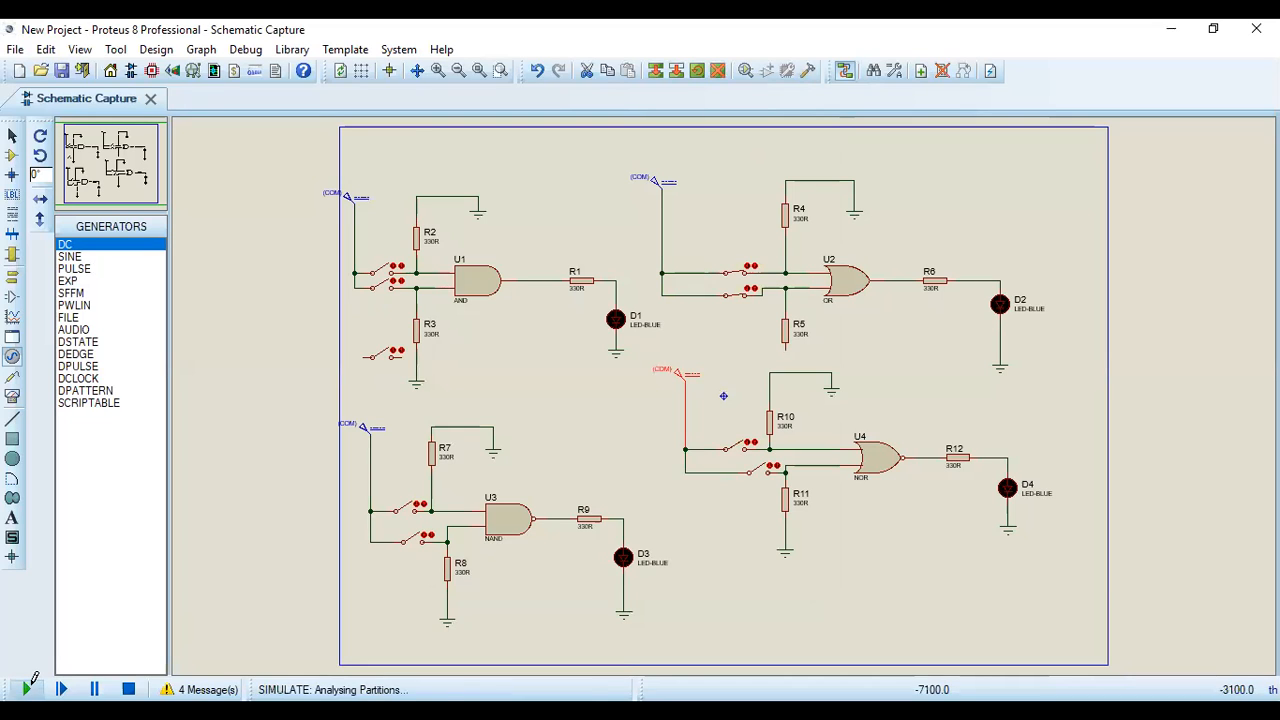
{"action": "left_click", "coordinate": [760, 474]}
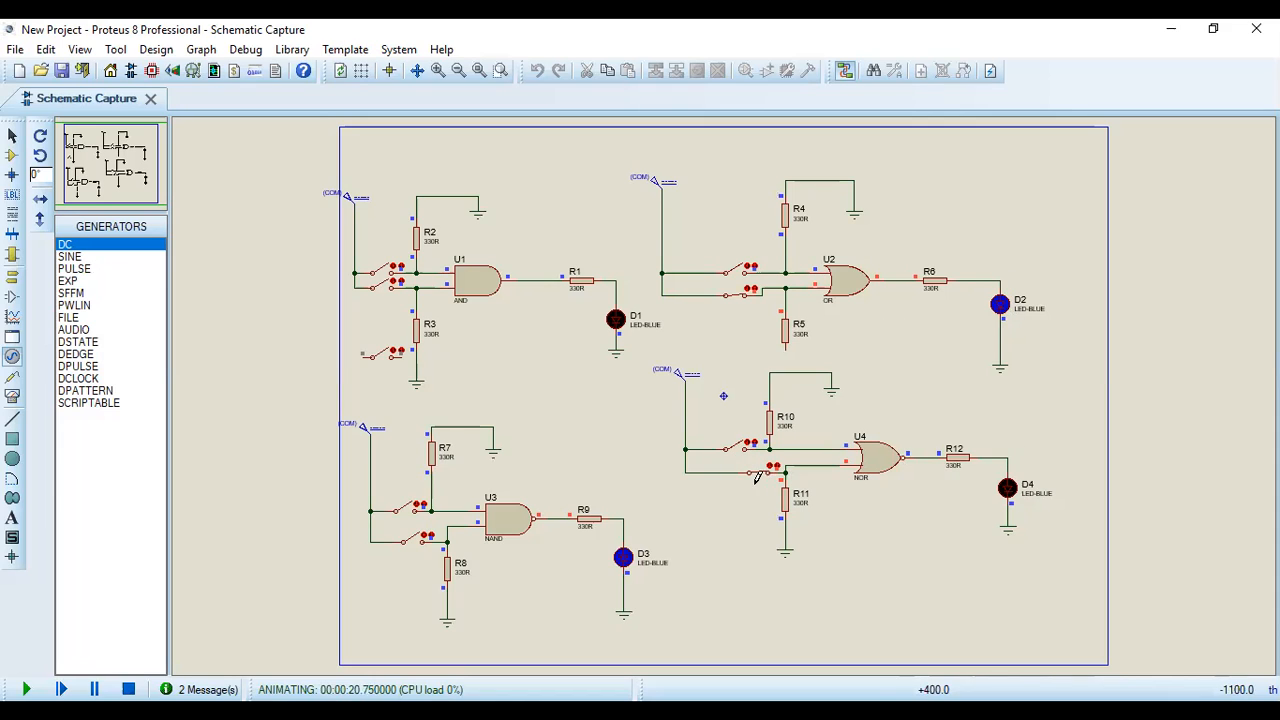
{"action": "left_click", "coordinate": [757, 480]}
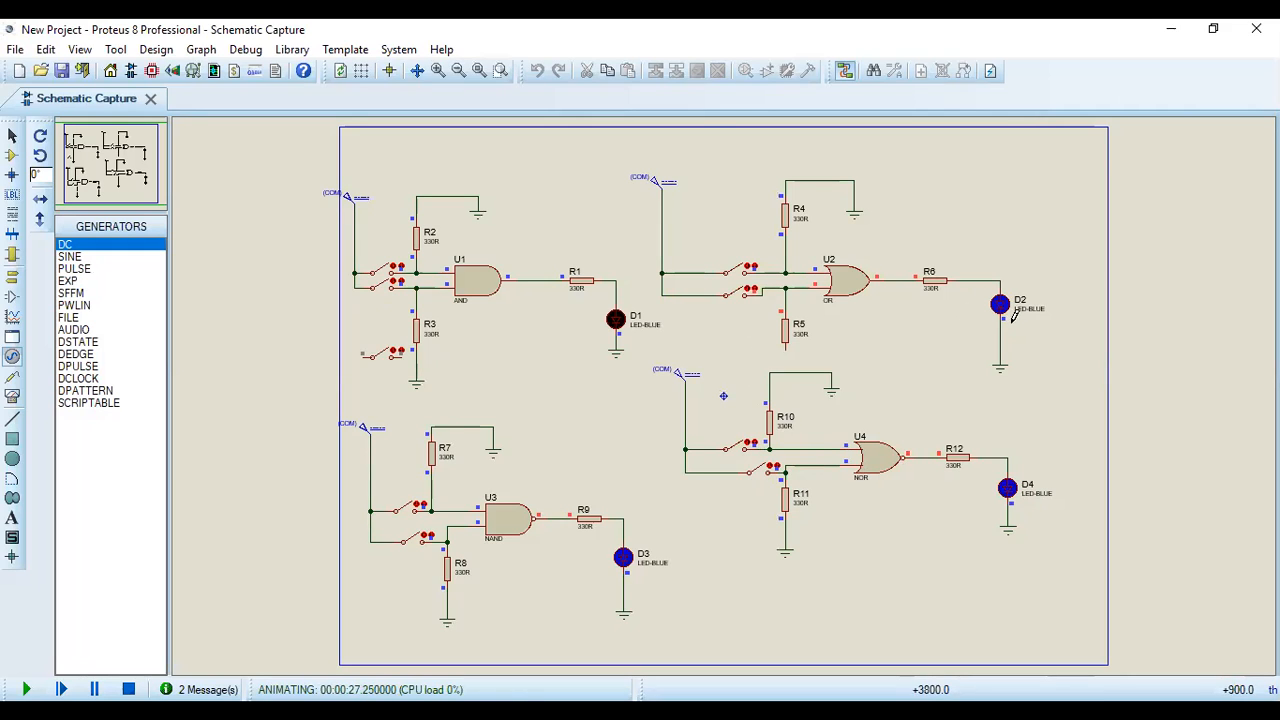
{"action": "left_click", "coordinate": [757, 472]}
{"action": "left_click", "coordinate": [757, 472]}
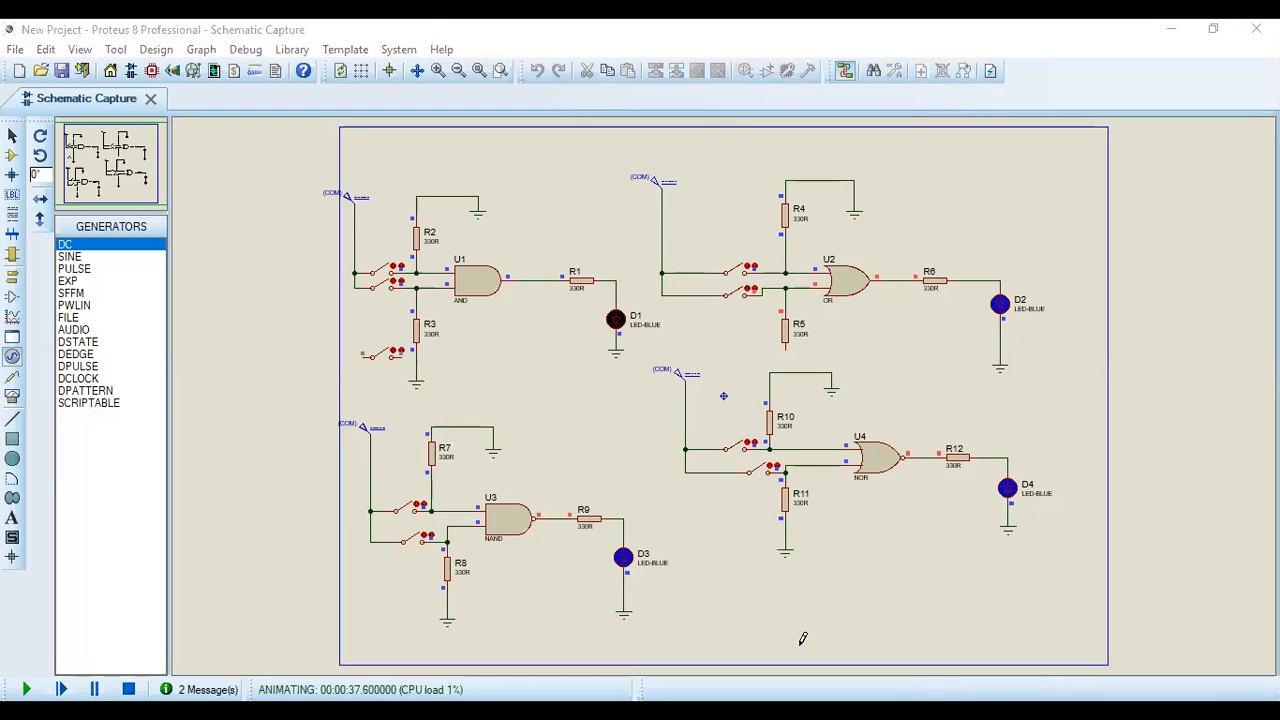
Step: Switch to the whiteboard with the handwritten NOR truth table
{"action": "key", "text": "alt+Tab"}
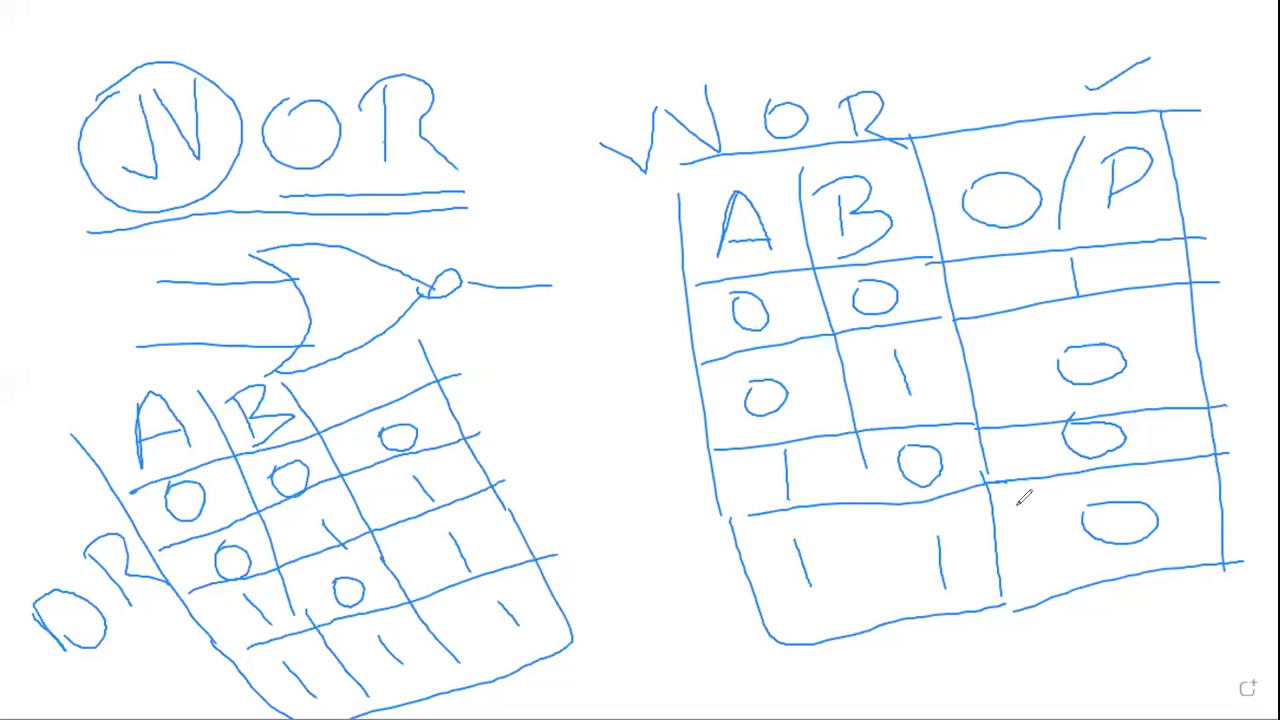